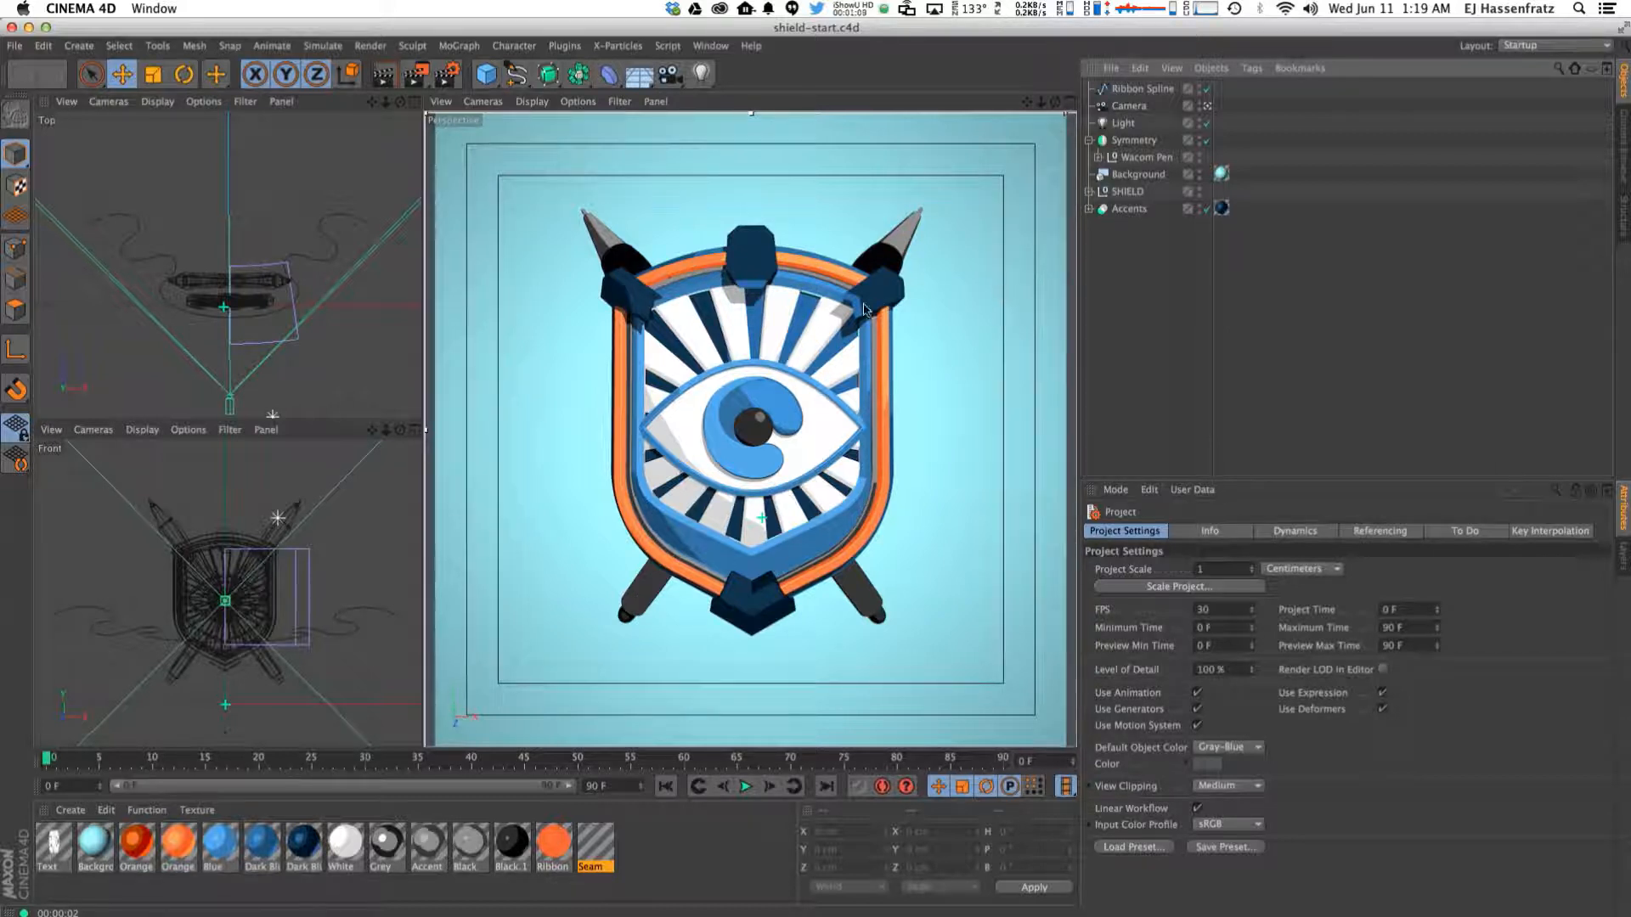
Select the Ribbon Spline and turn off the interactive render region in the perspective view.
left_click(1142, 88)
left_click(415, 74)
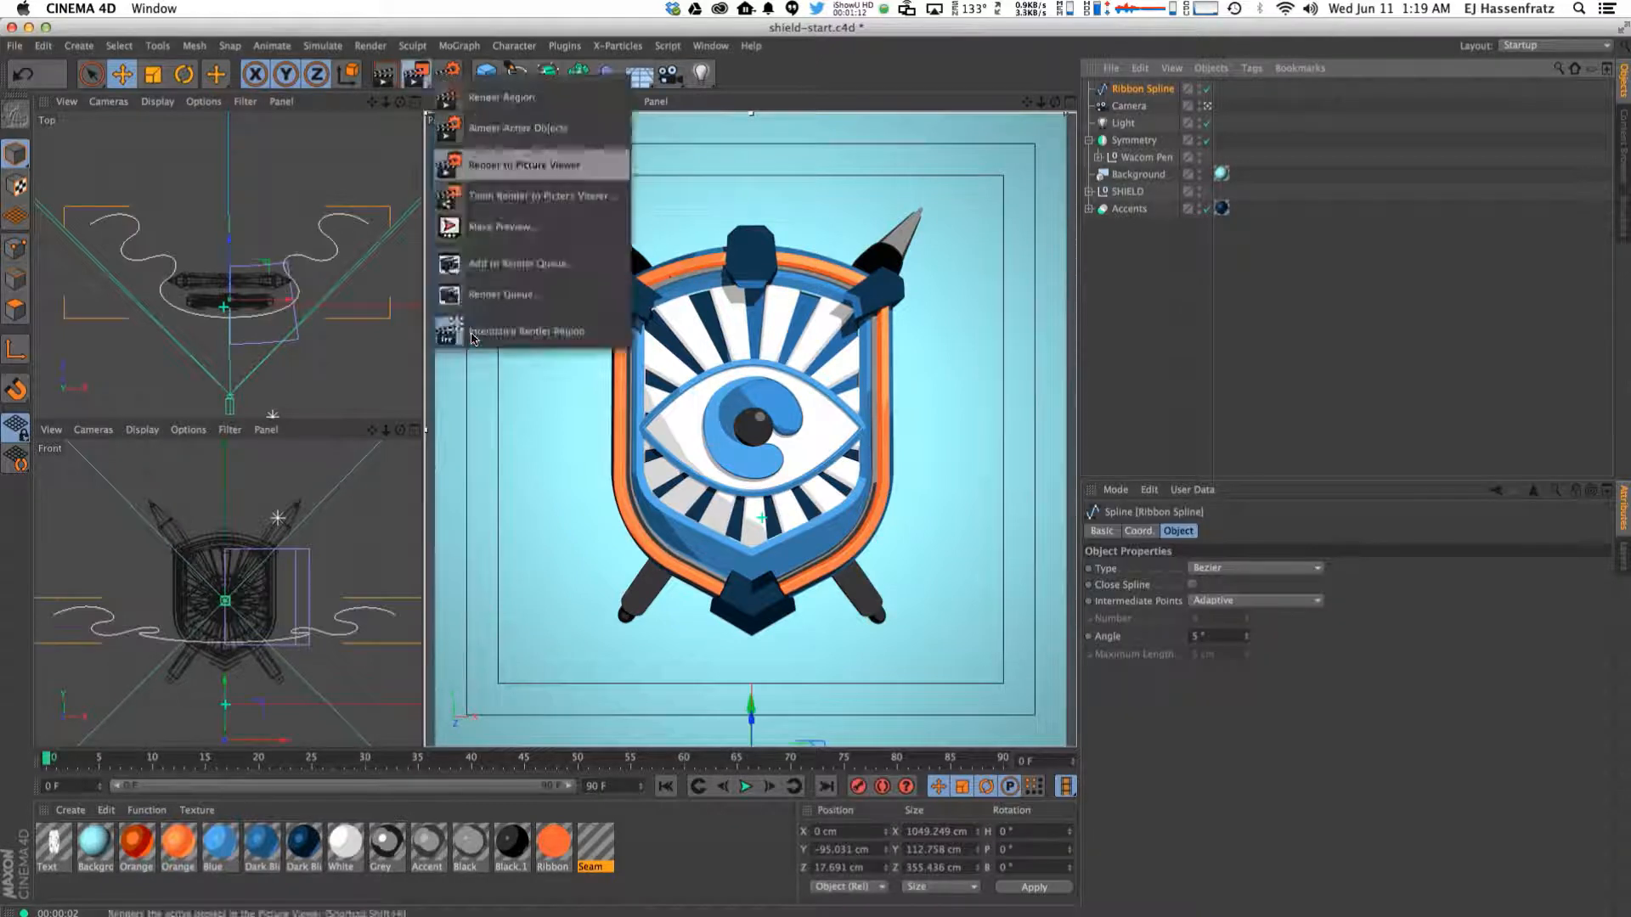
left_click(470, 333)
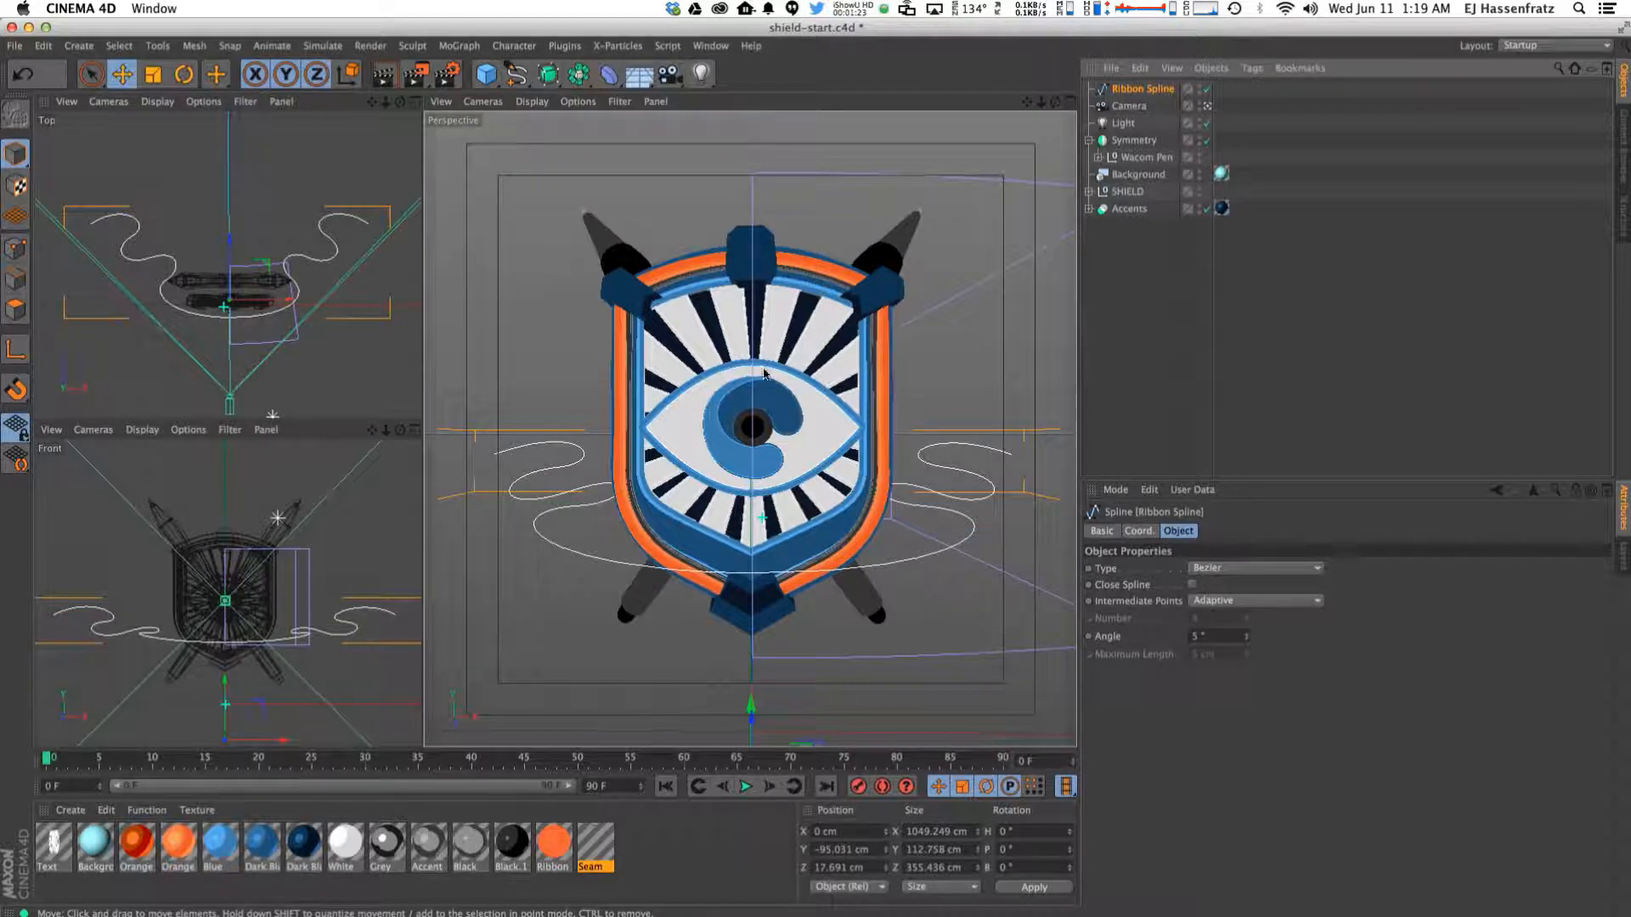
Examine the Ribbon Spline's points and how the curve wraps around the shield.
left_click(16, 248)
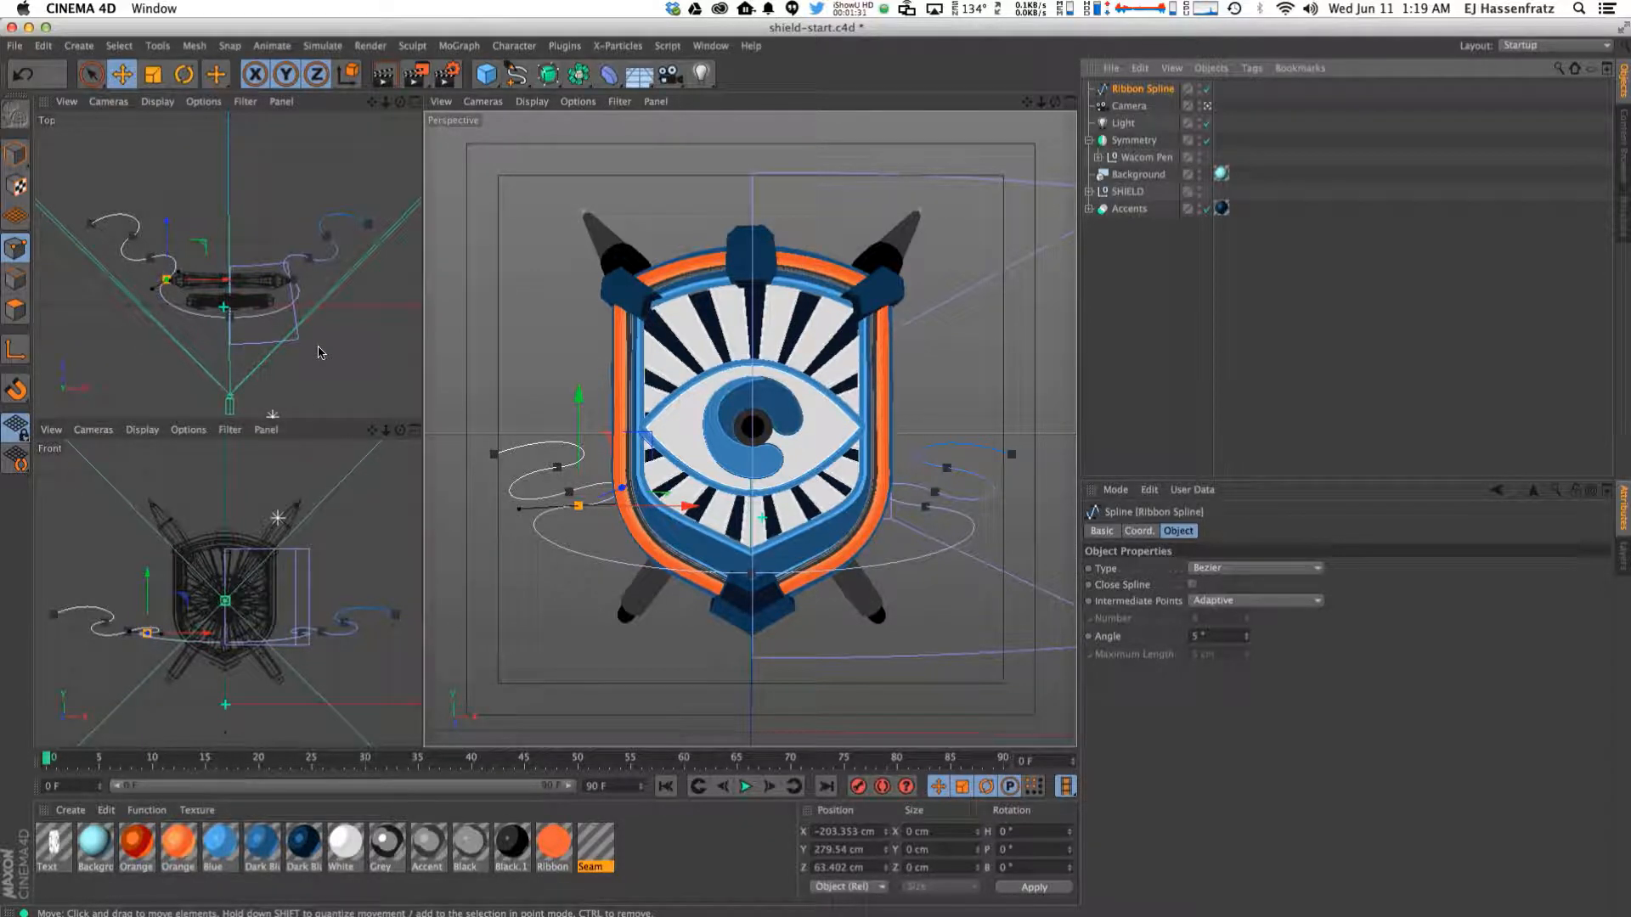
left_click(1303, 280)
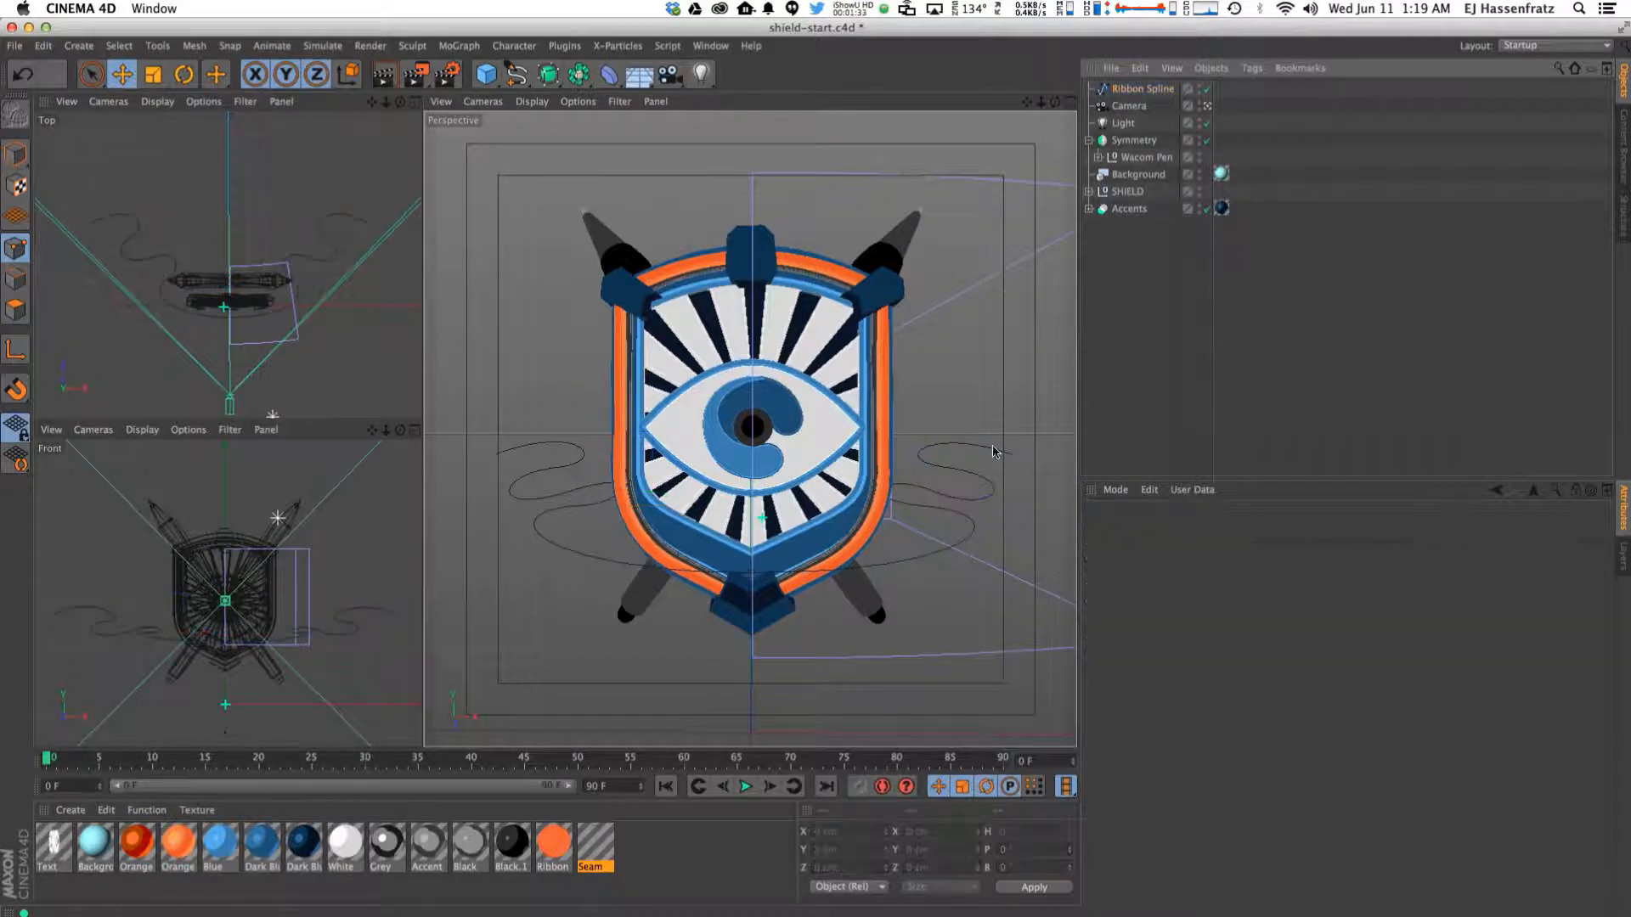
left_click(16, 155)
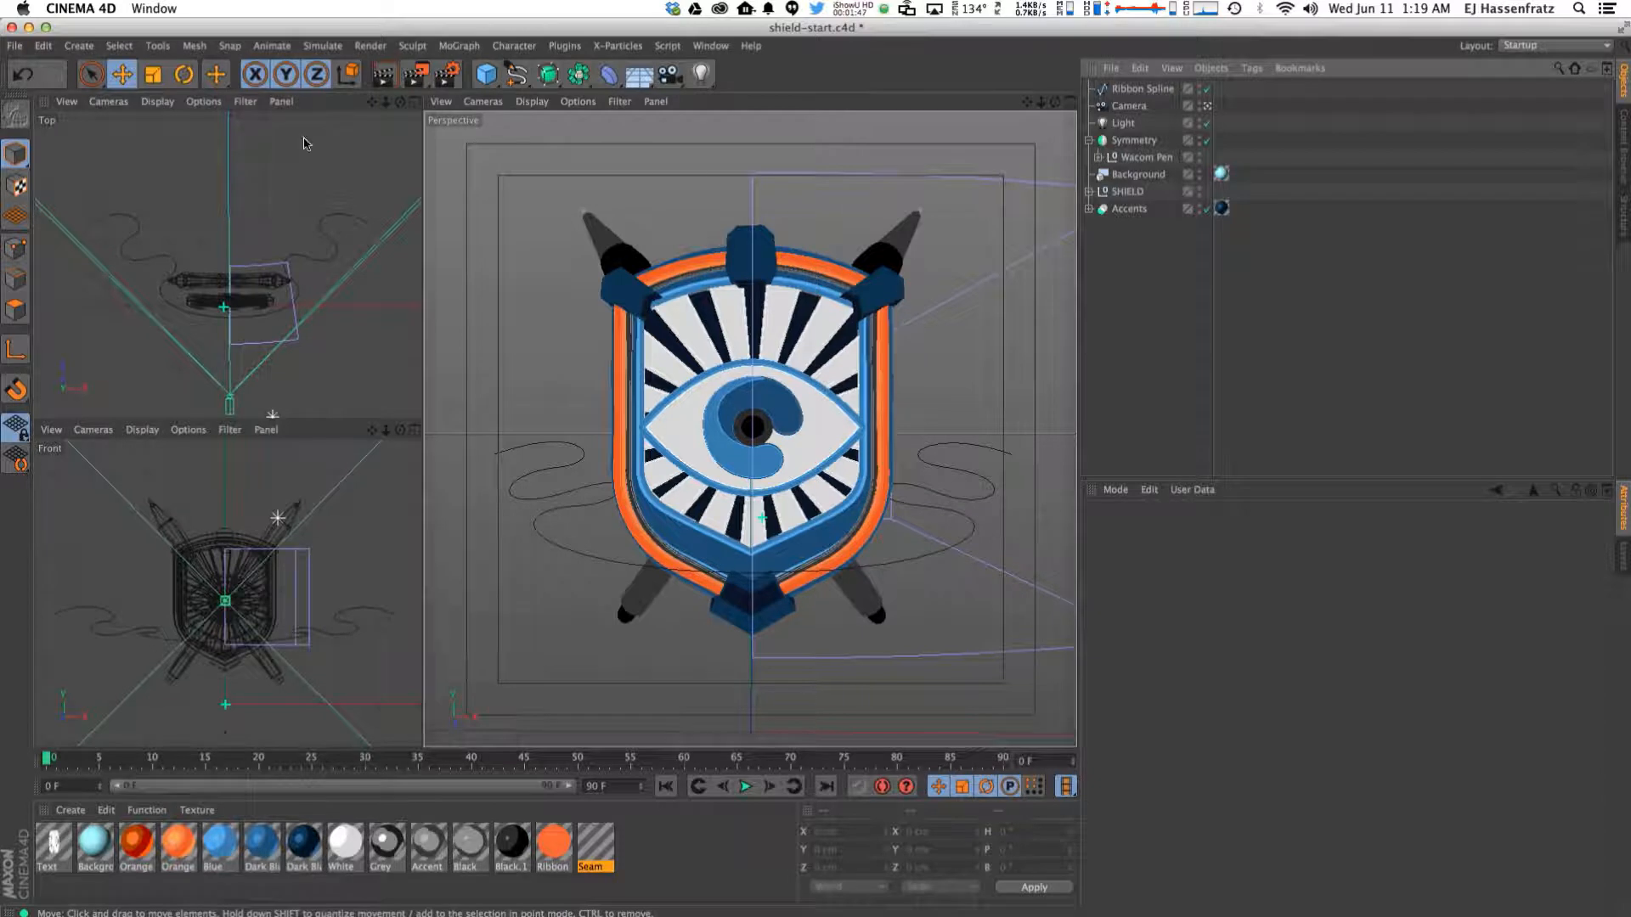
Add a Plane primitive and set its orientation to +Z.
left_click(486, 74)
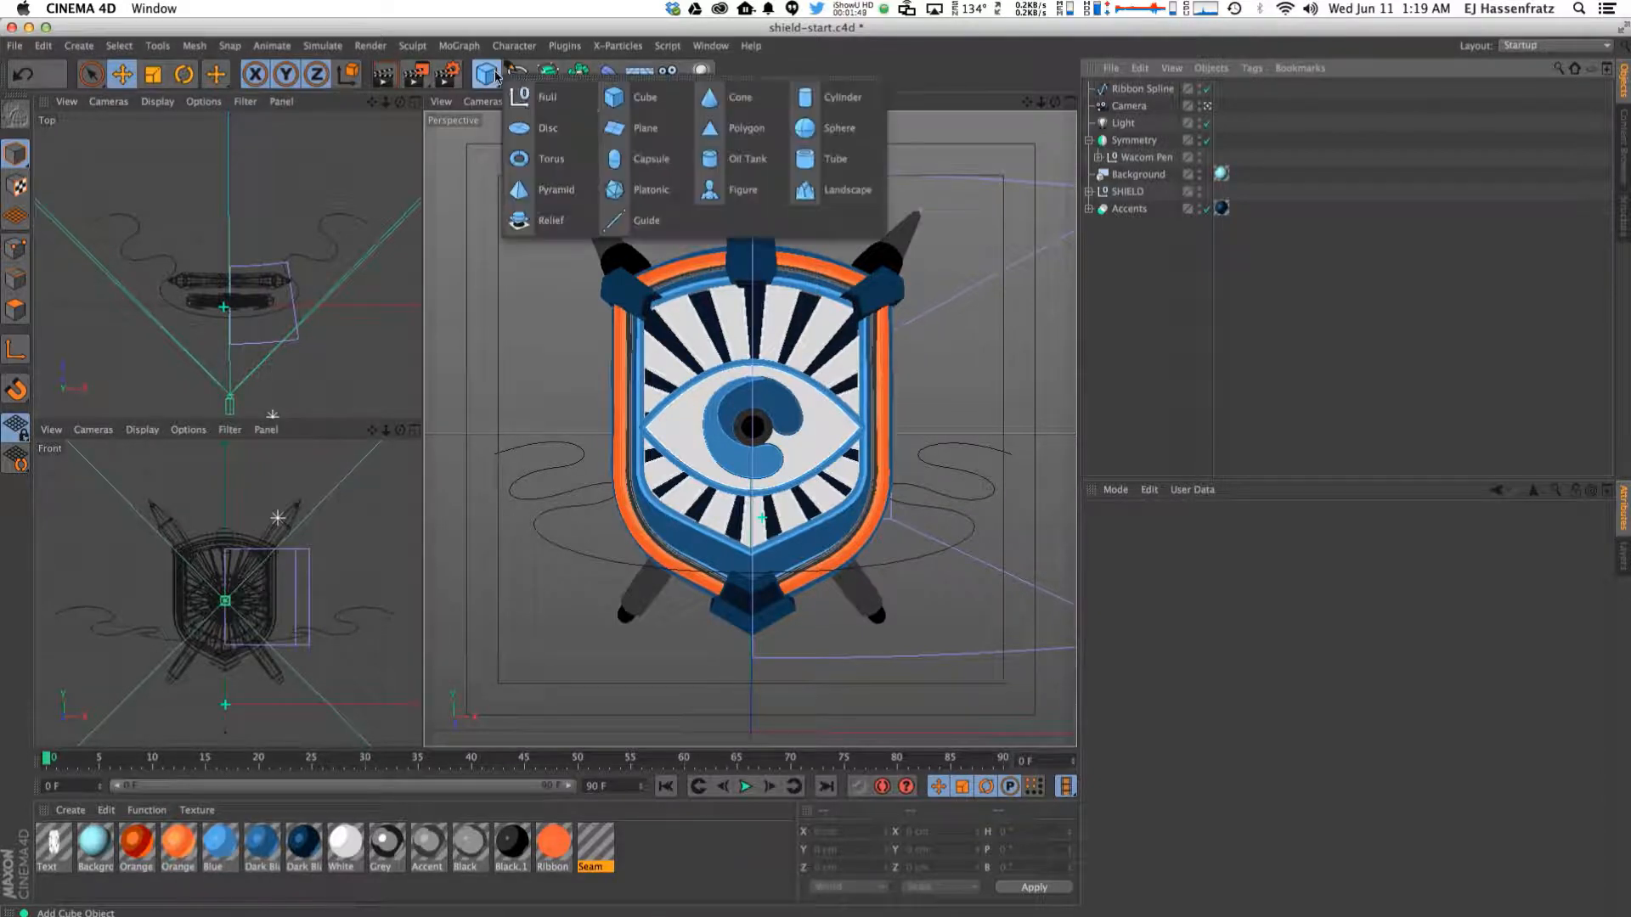
left_click(615, 136)
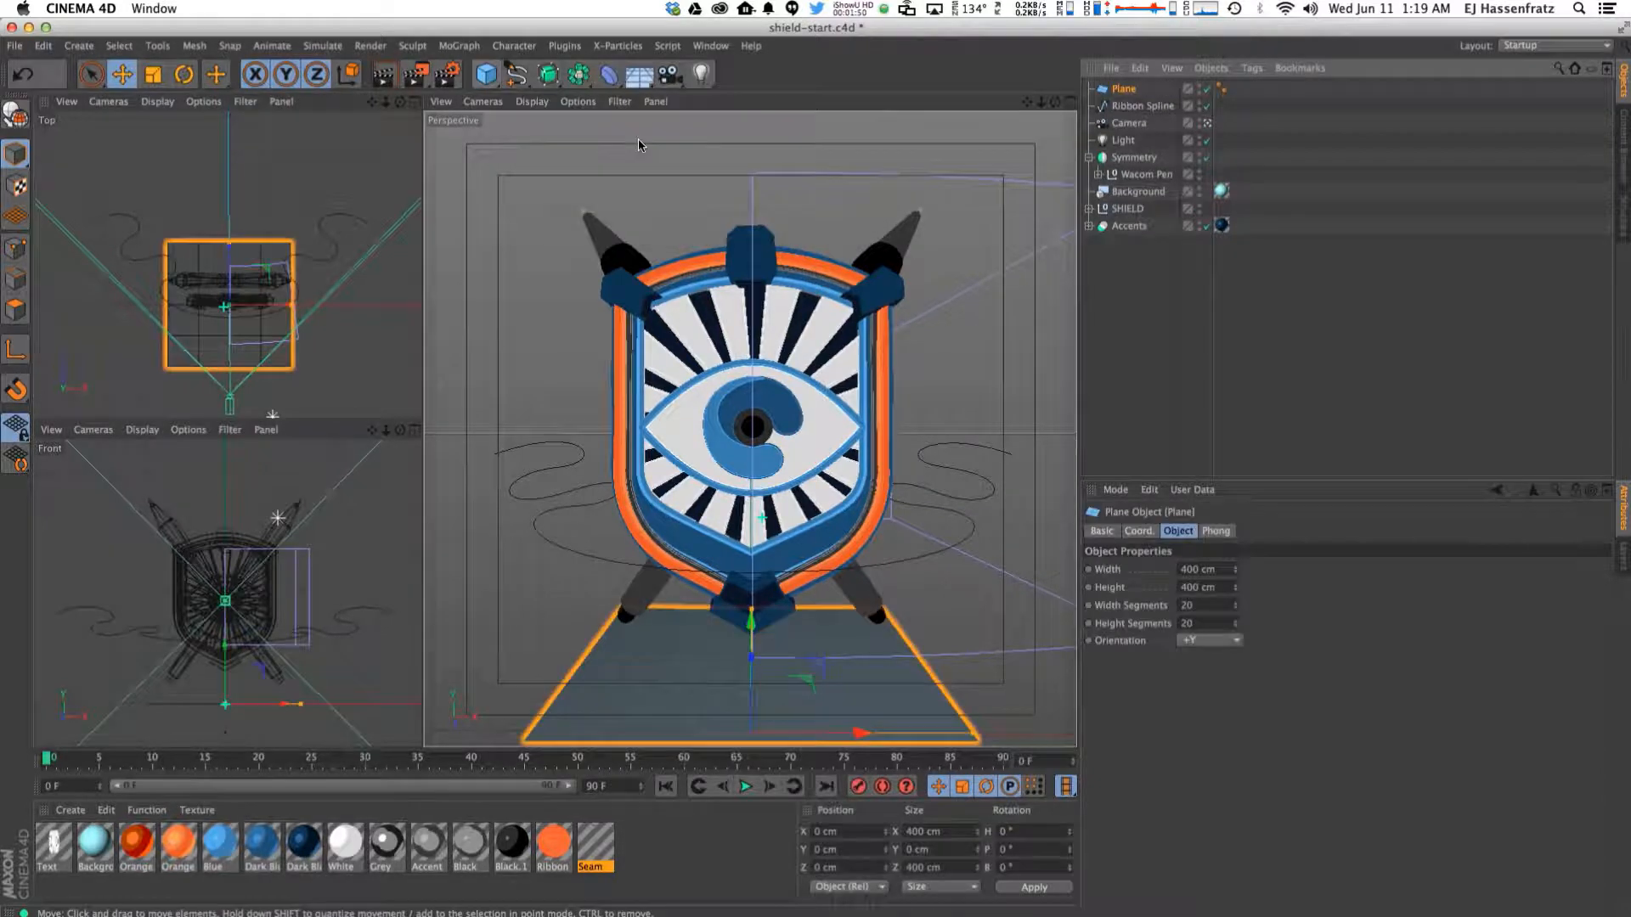
left_click(1224, 640)
left_click(1211, 741)
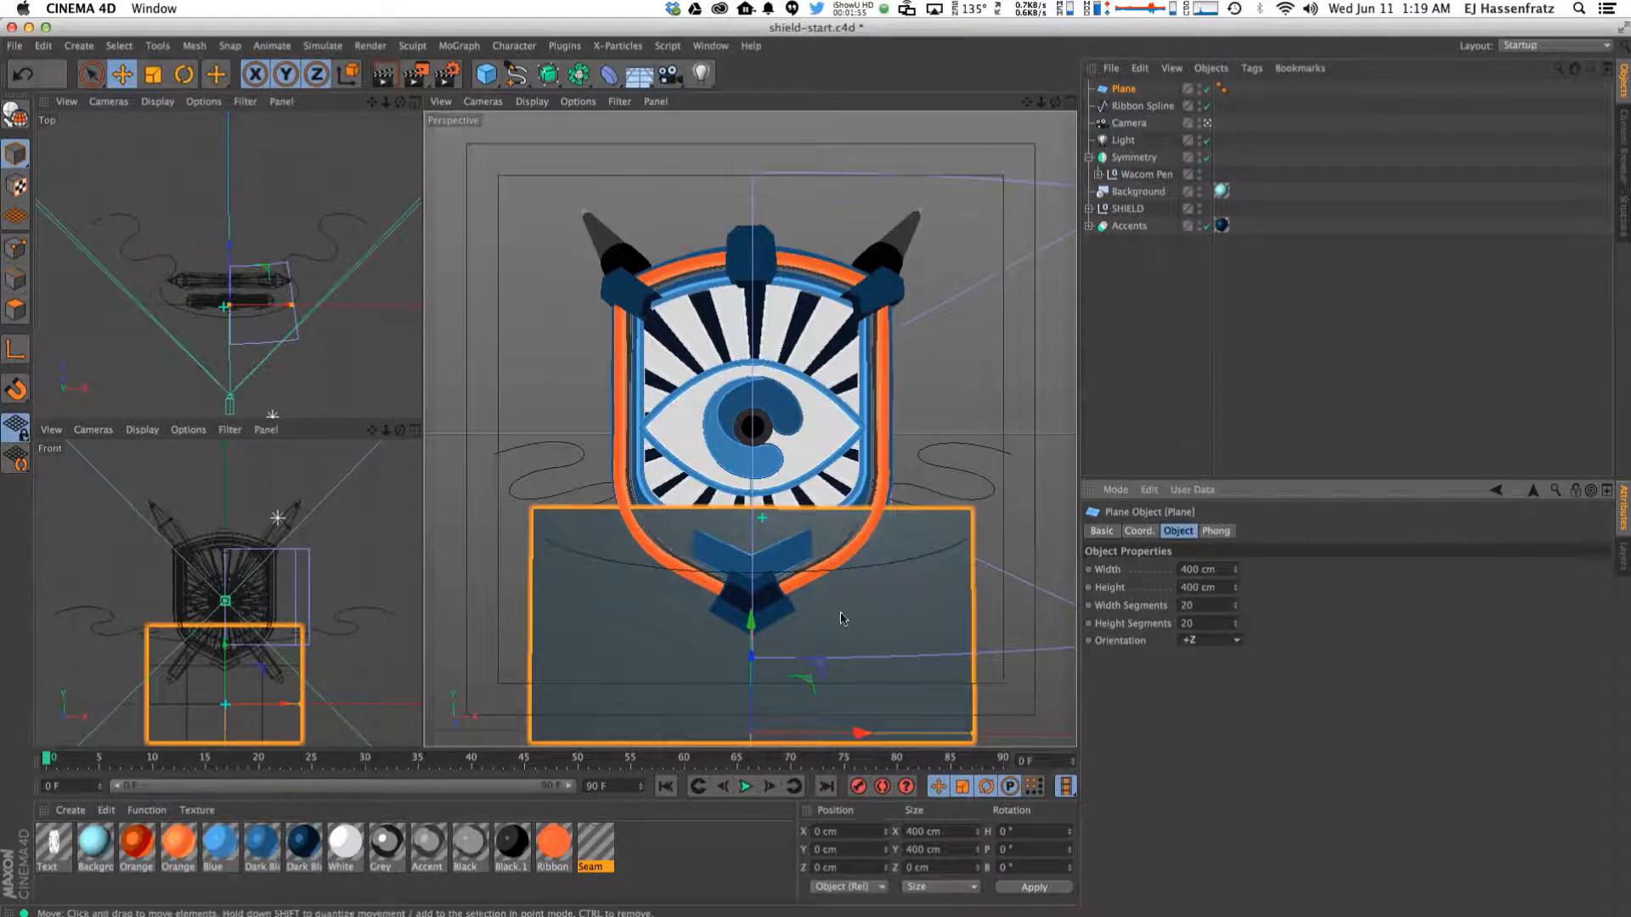
Move the plane up and in front of the shield, to about Y 188.7 cm and Z -77.2 cm.
left_click_drag(751, 624, 751, 459)
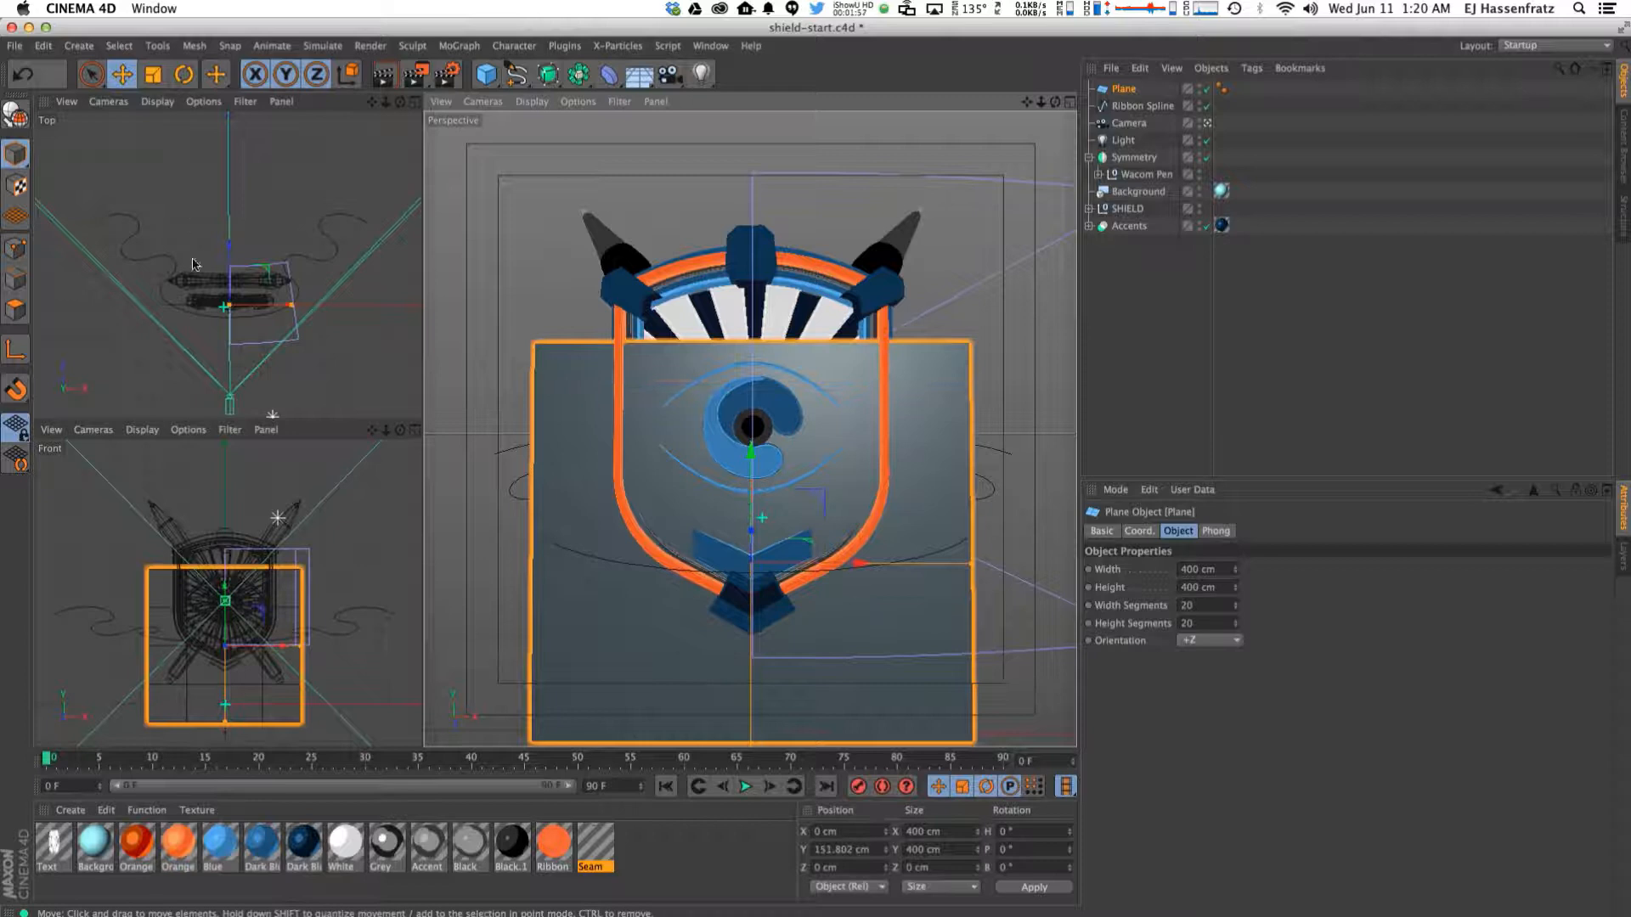
left_click_drag(230, 247, 229, 272)
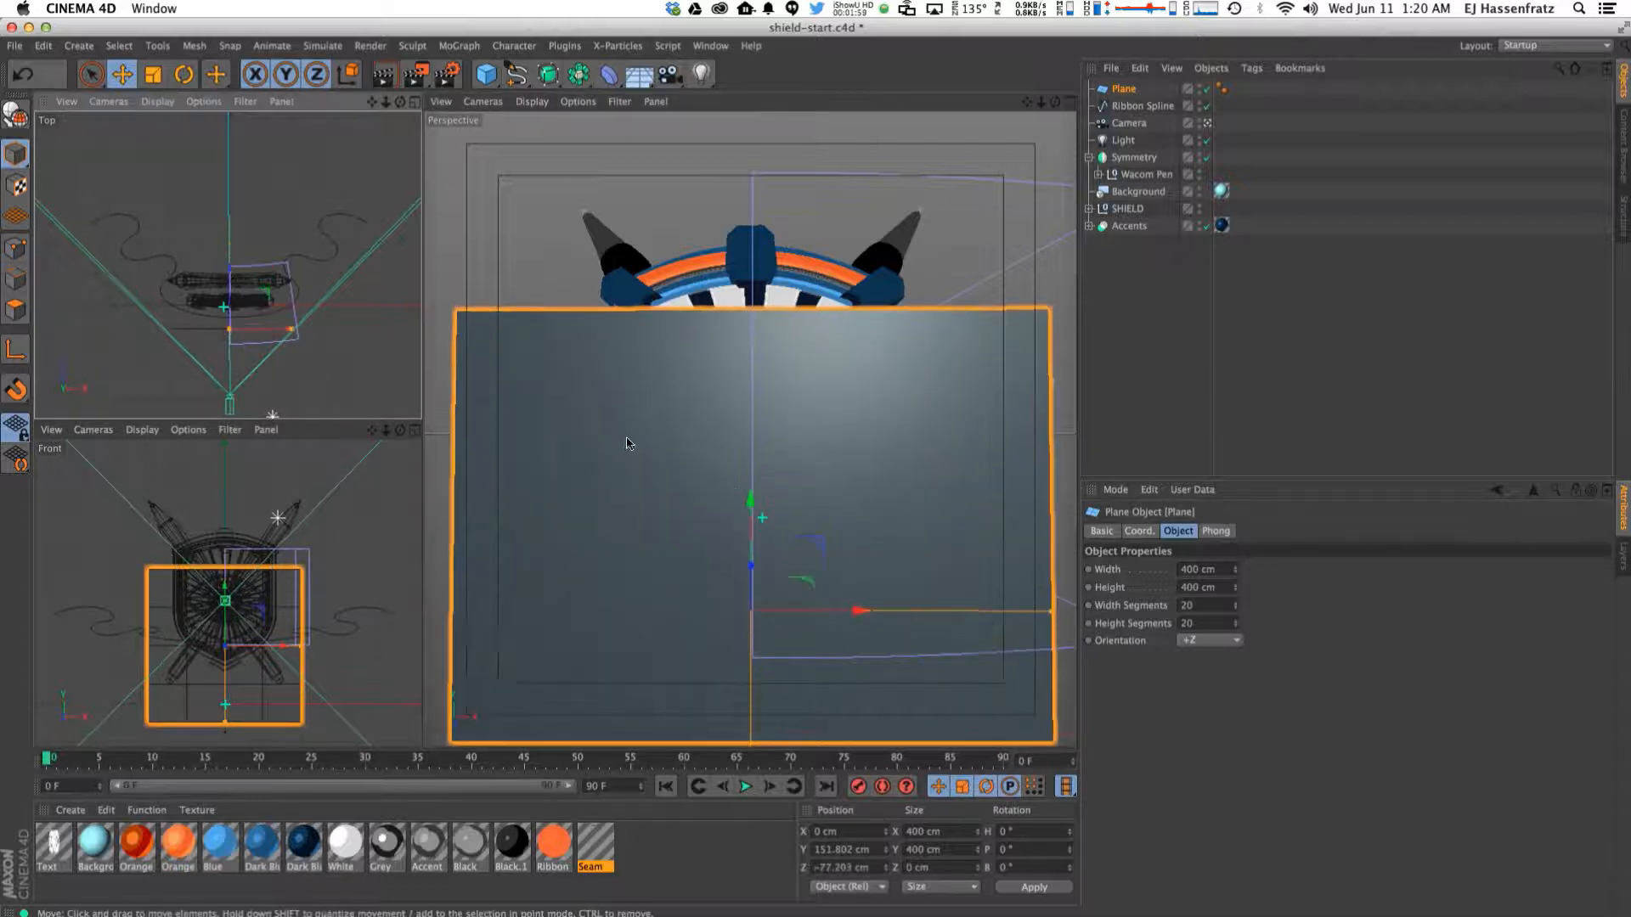
left_click_drag(754, 508, 755, 451)
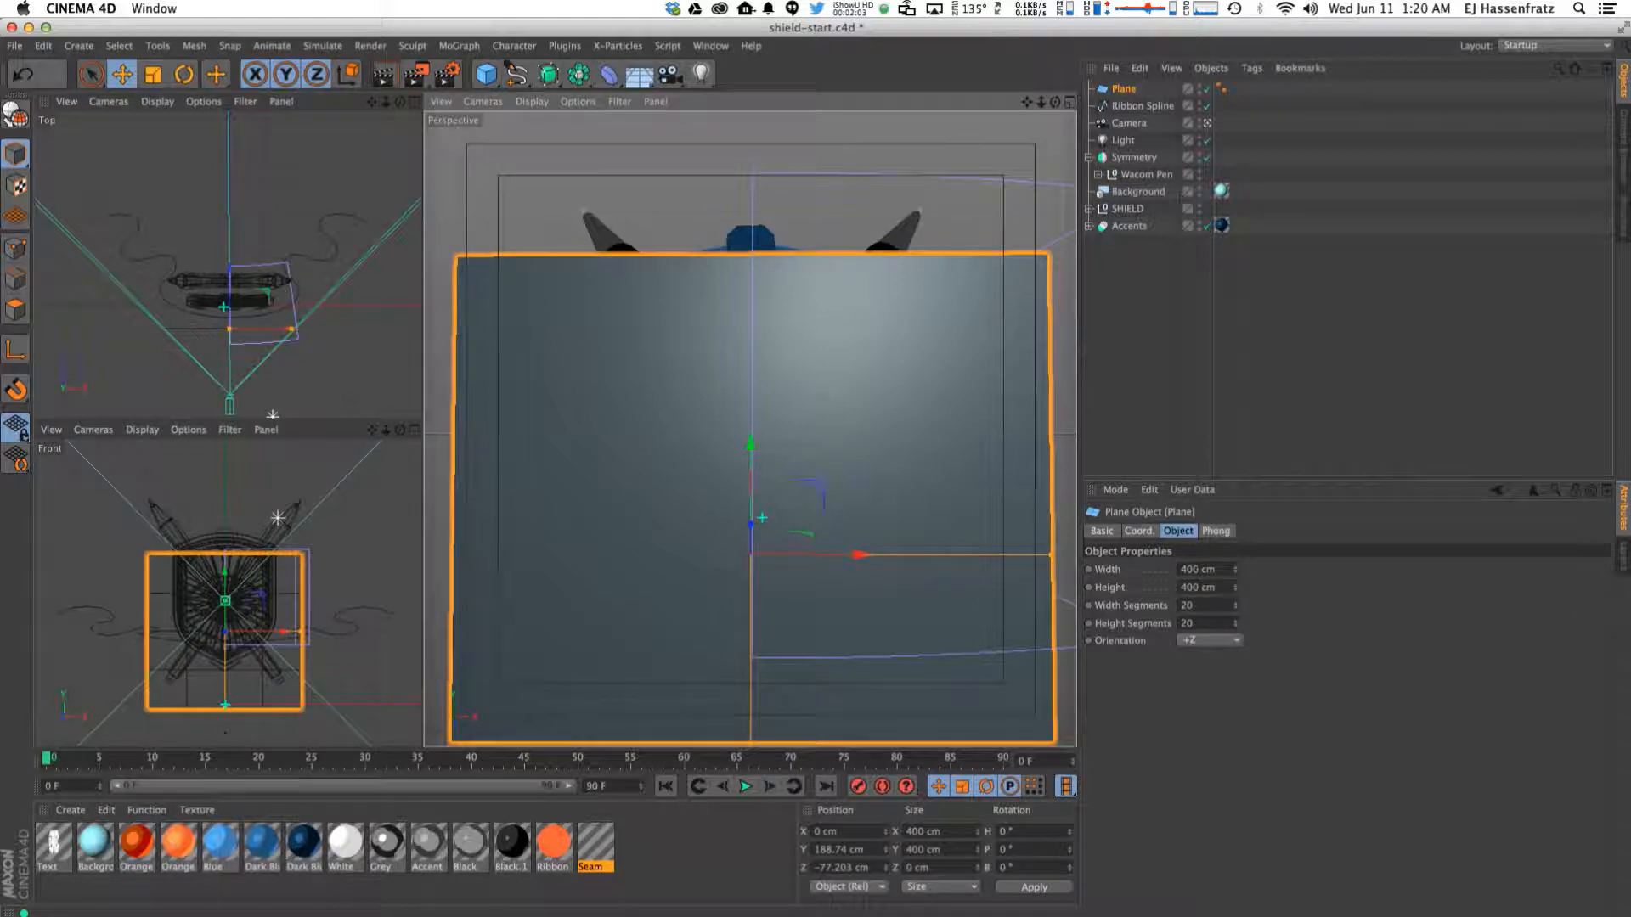
Set the plane's height to 40 cm to form a ribbon-like strip.
left_click_drag(1237, 595, 1236, 746)
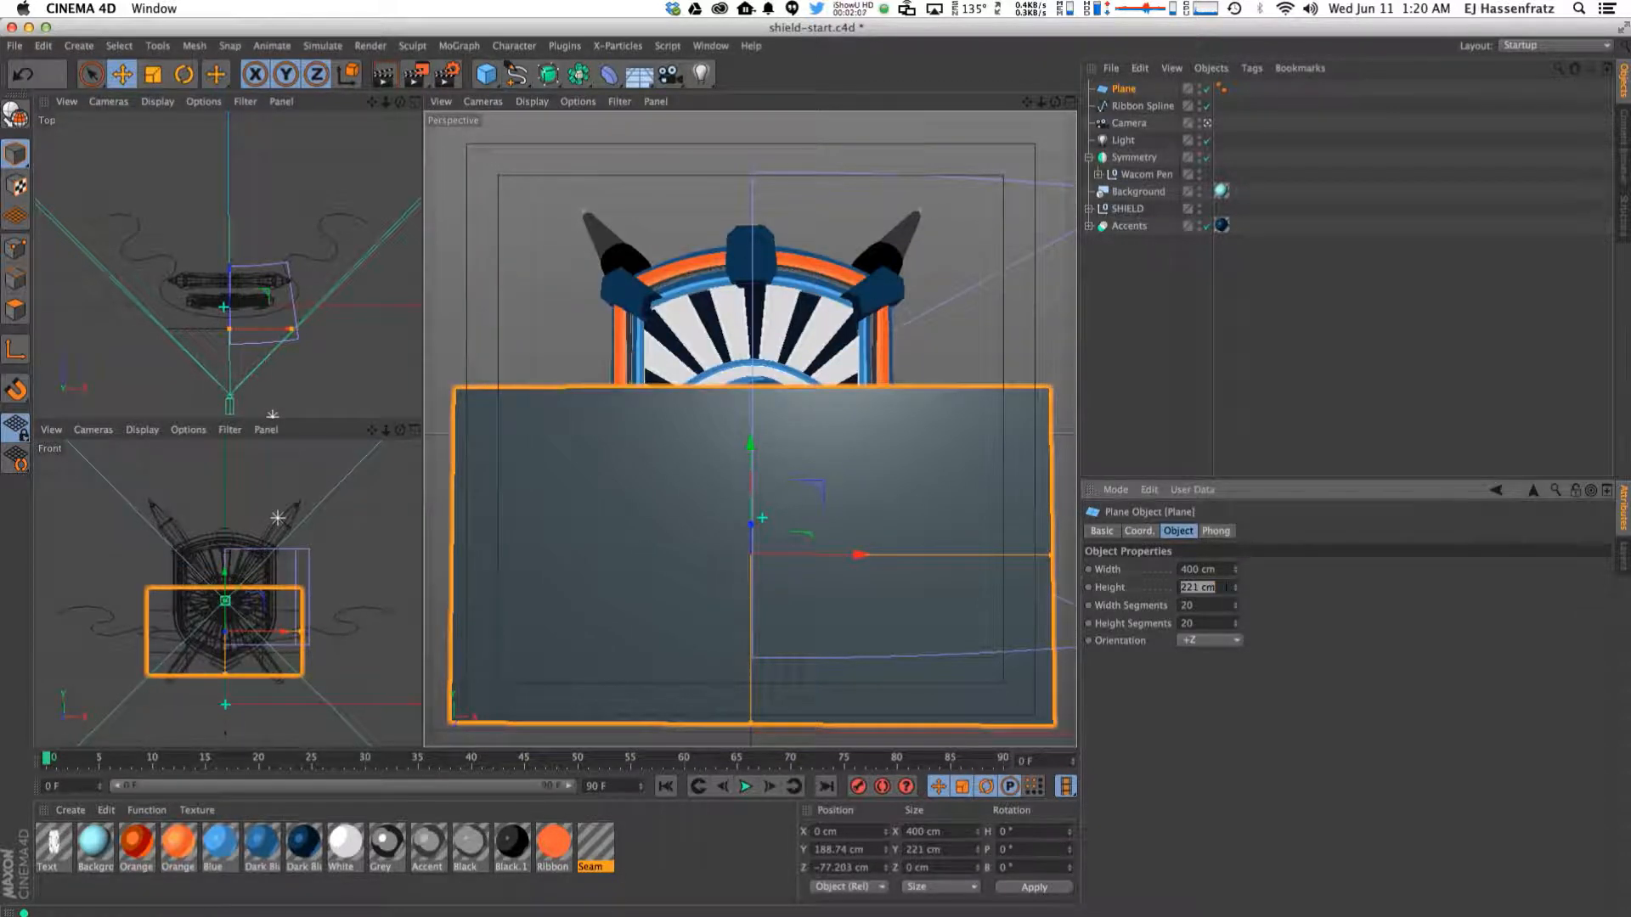
type("40")
key("Return")
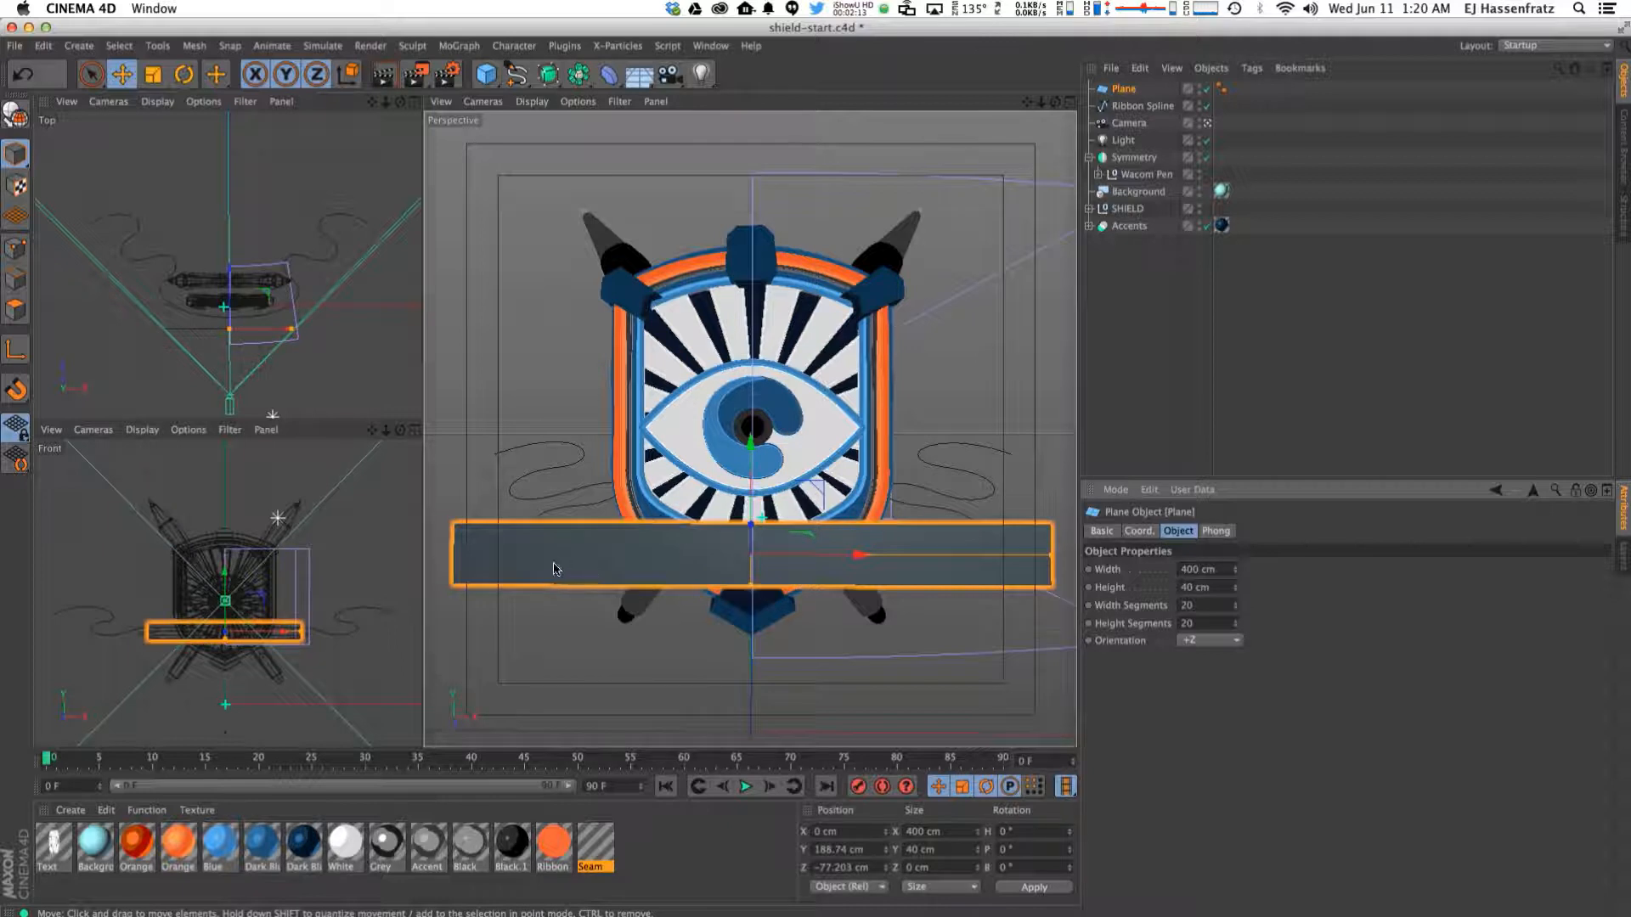
Add a Spline Wrap deformer as a child of the plane and assign the Ribbon Spline as its spline.
left_click(578, 75)
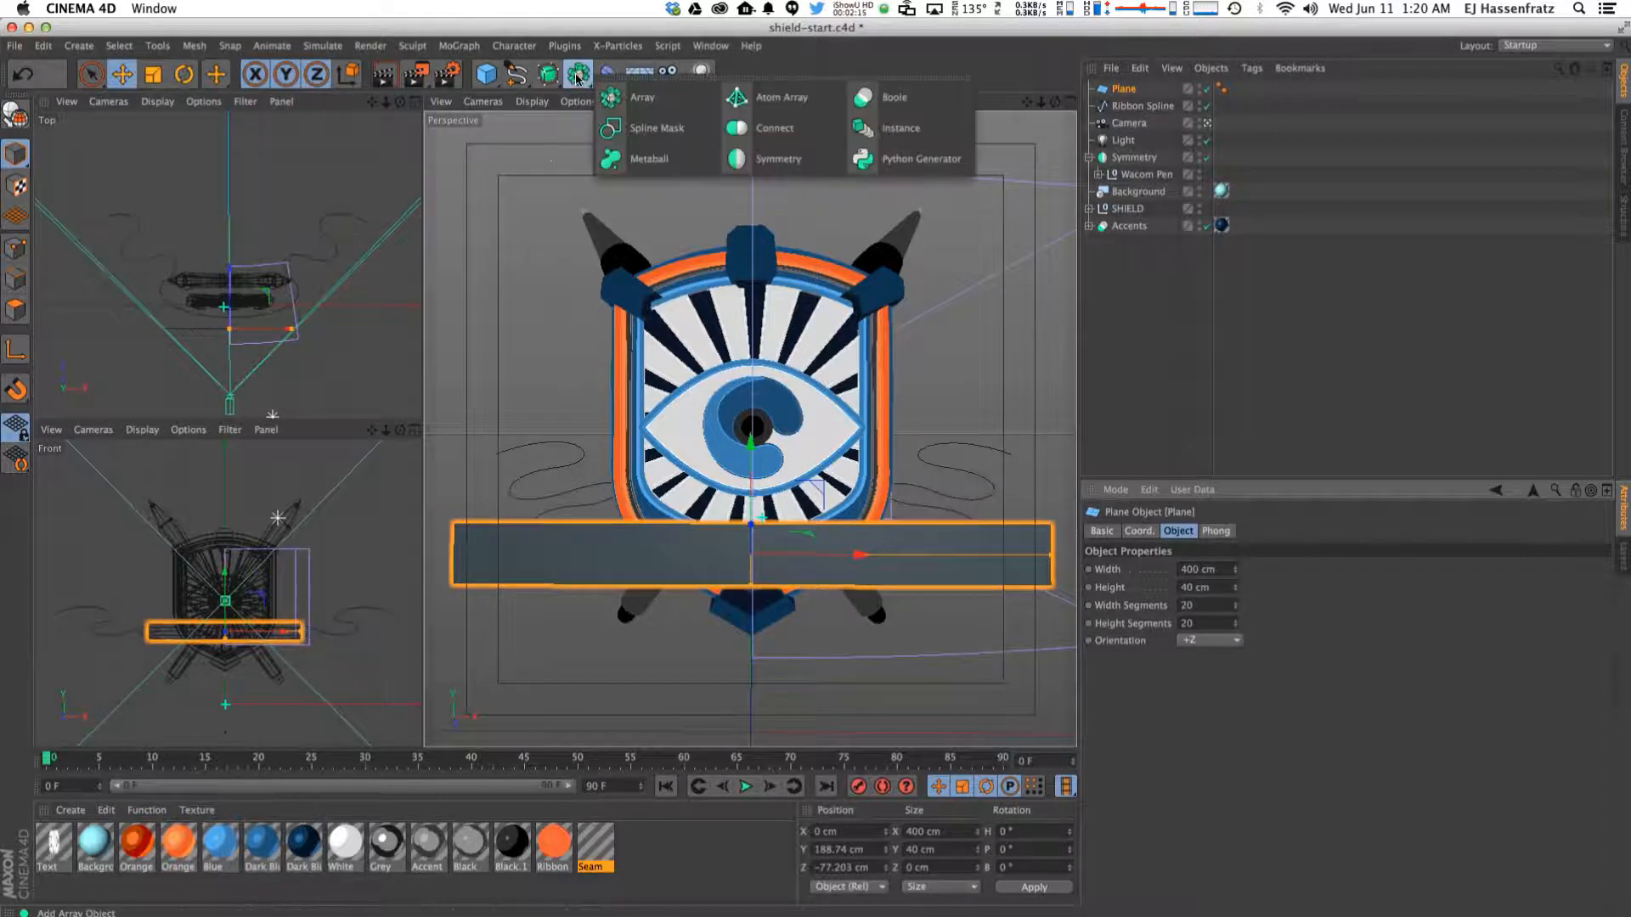
left_click(608, 75)
left_click(803, 249)
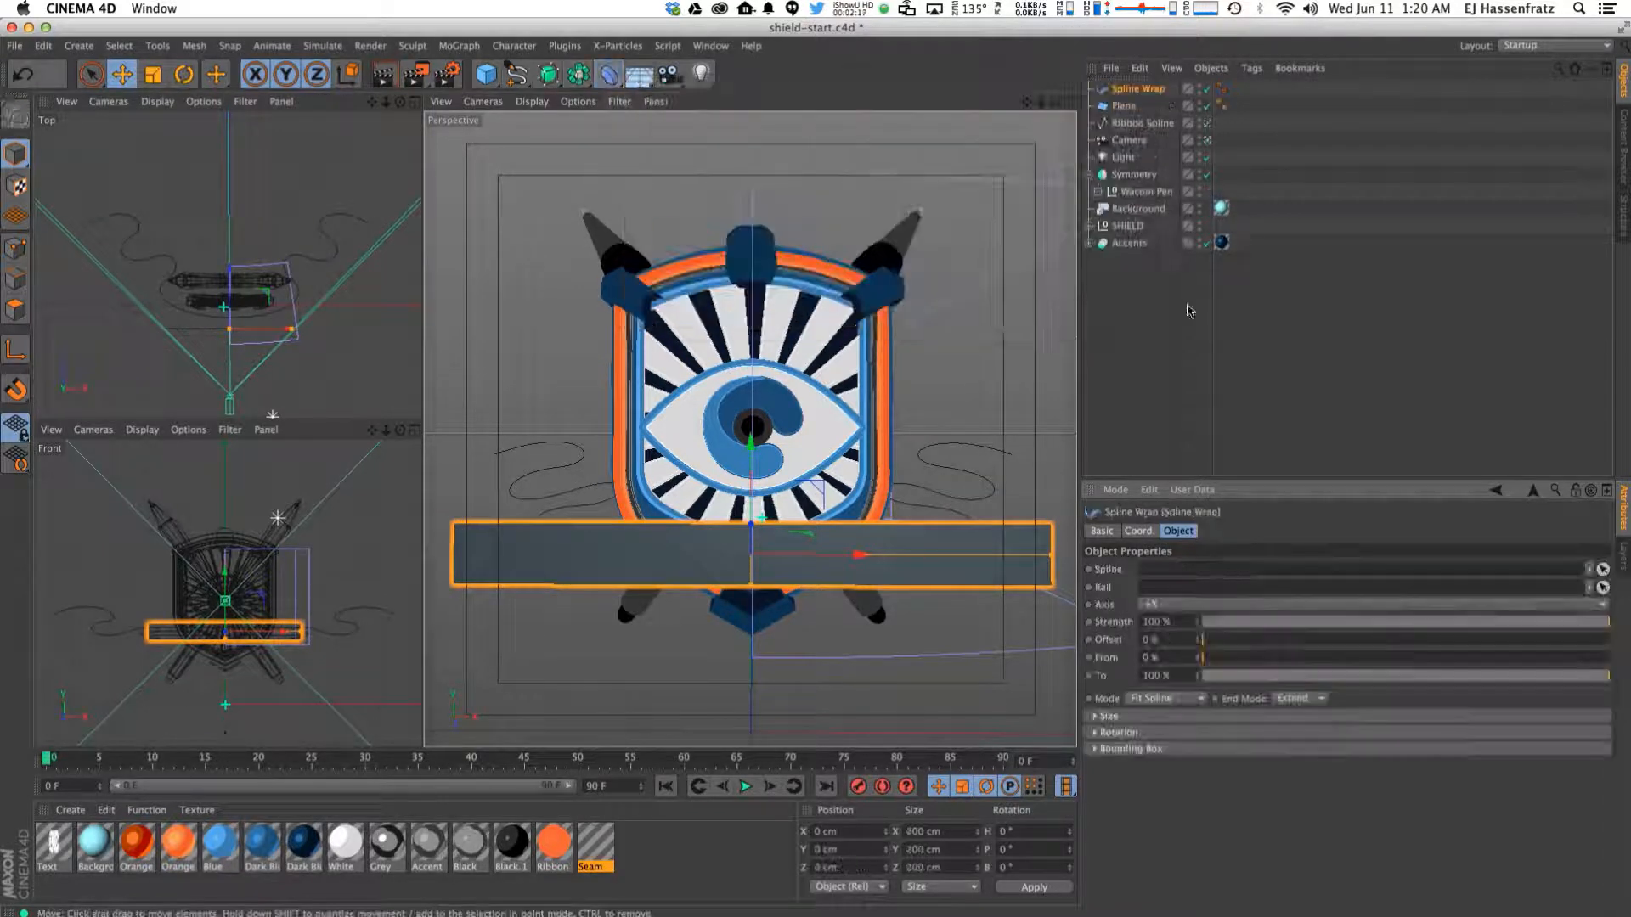
left_click_drag(1140, 123, 1124, 109)
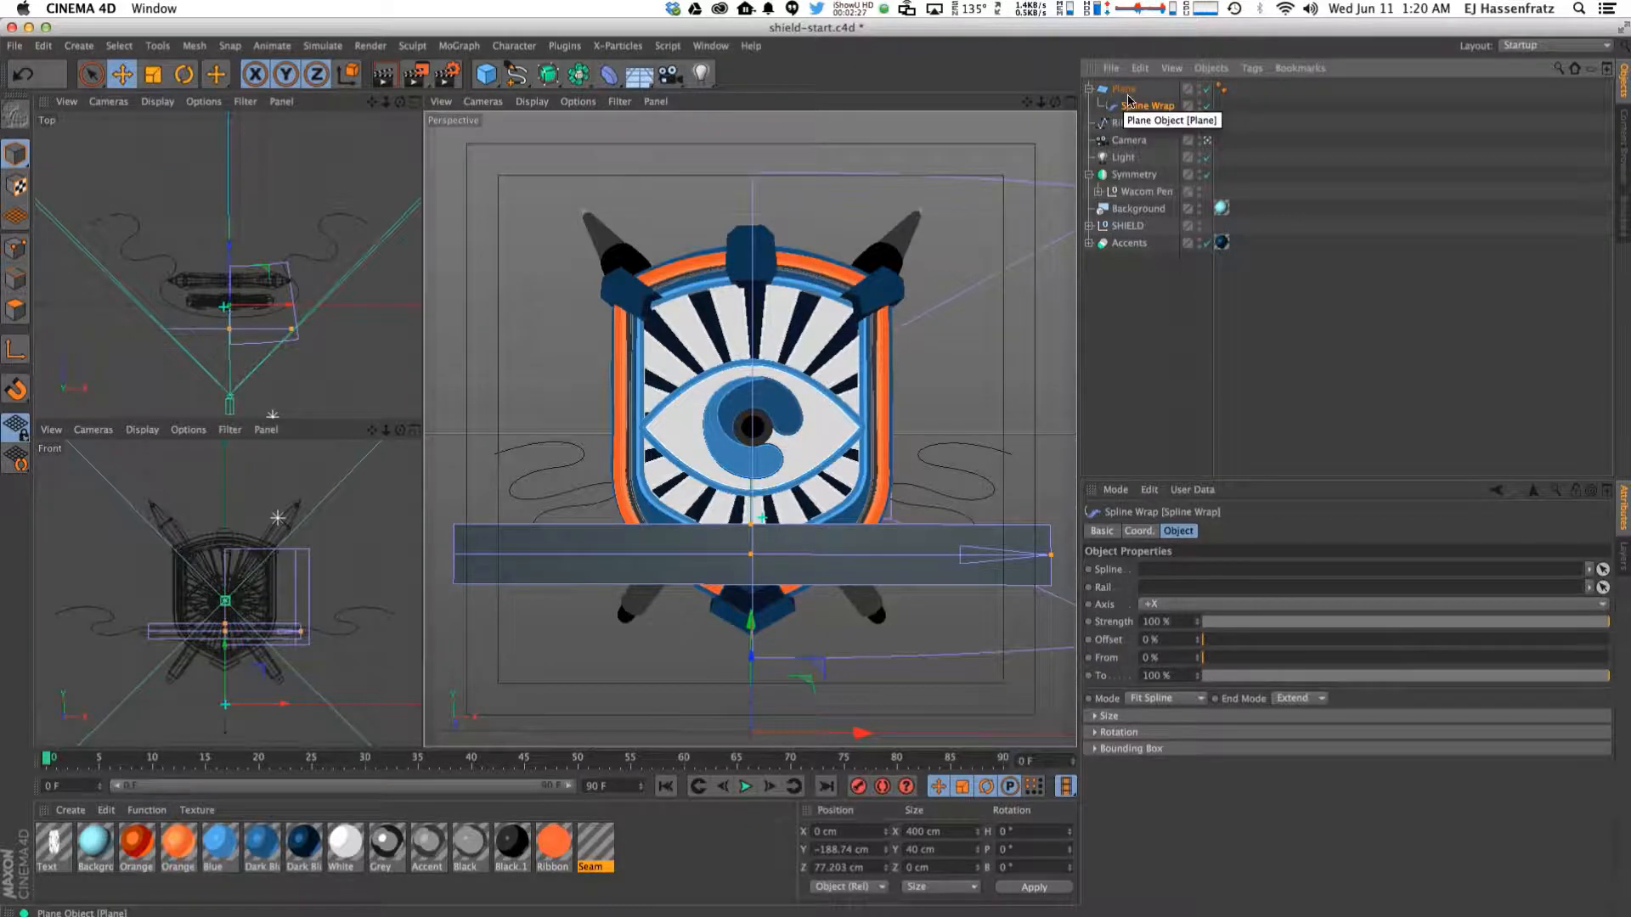
left_click_drag(1130, 131, 1179, 571)
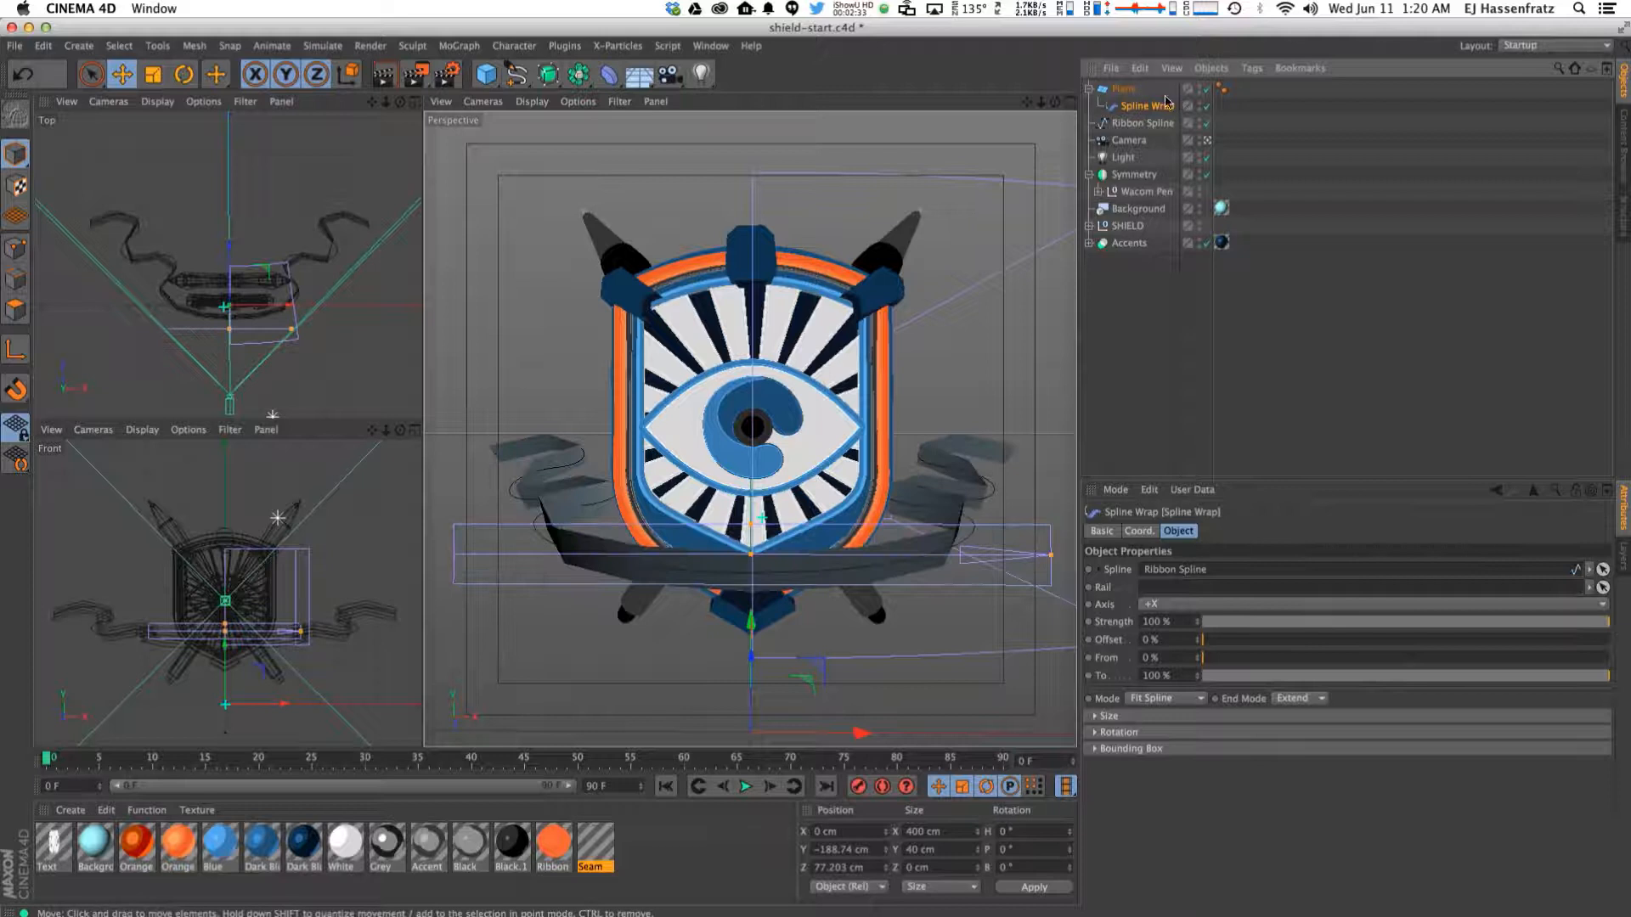
Set the plane's width segments to 200 so the ribbon bends smoothly.
left_click(1123, 88)
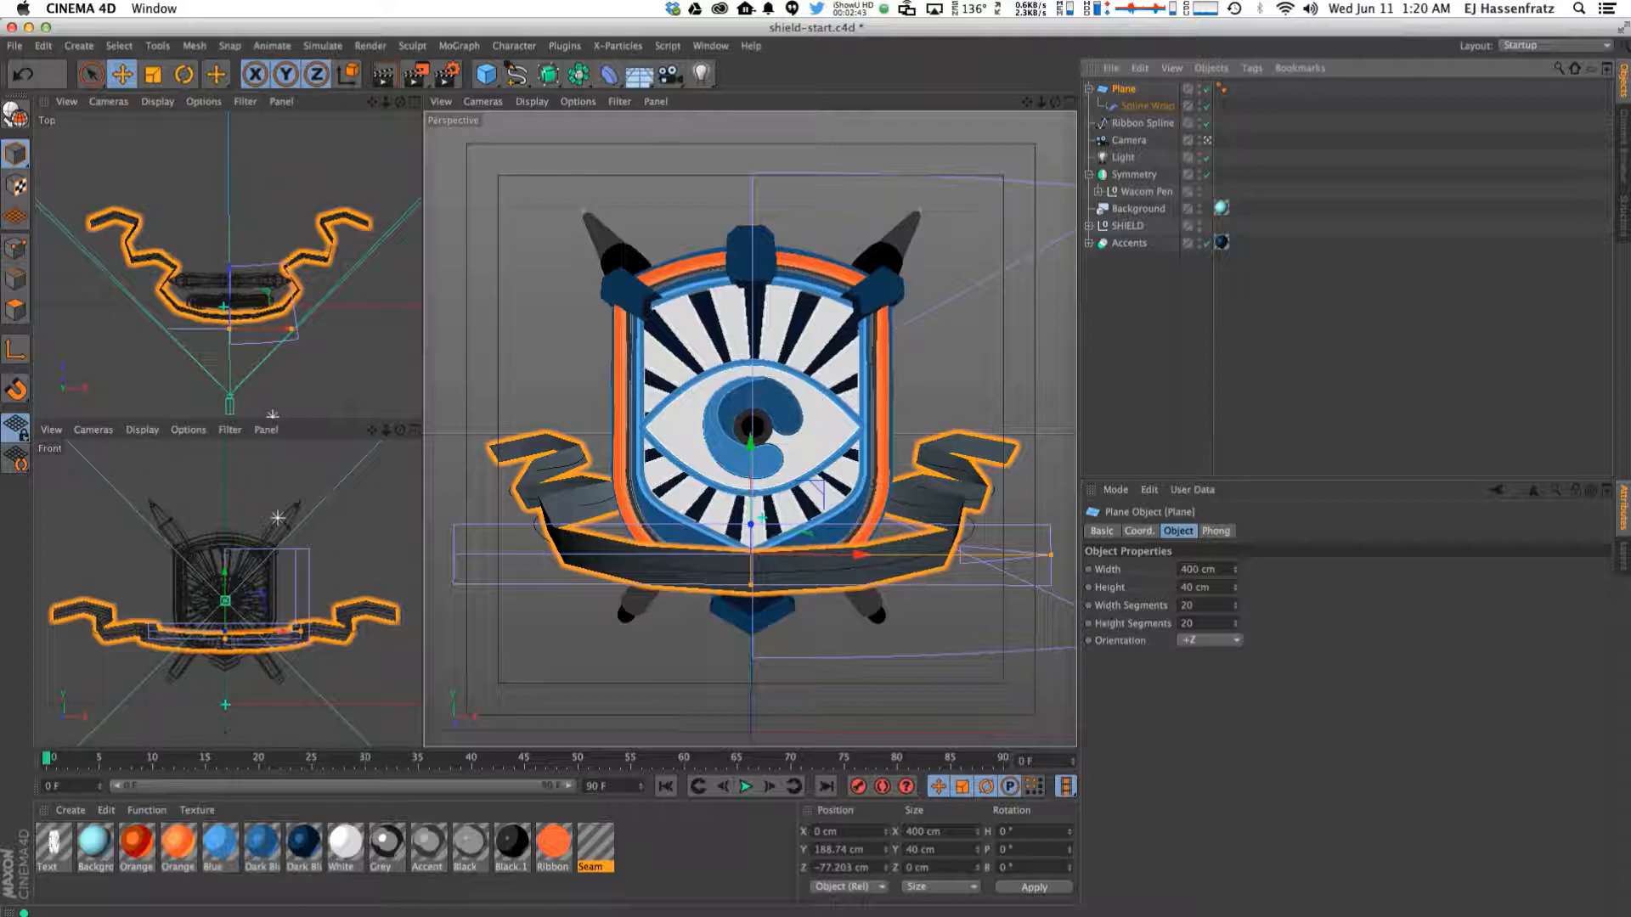
left_click_drag(1234, 610, 1234, 608)
left_click(1217, 606)
type("20")
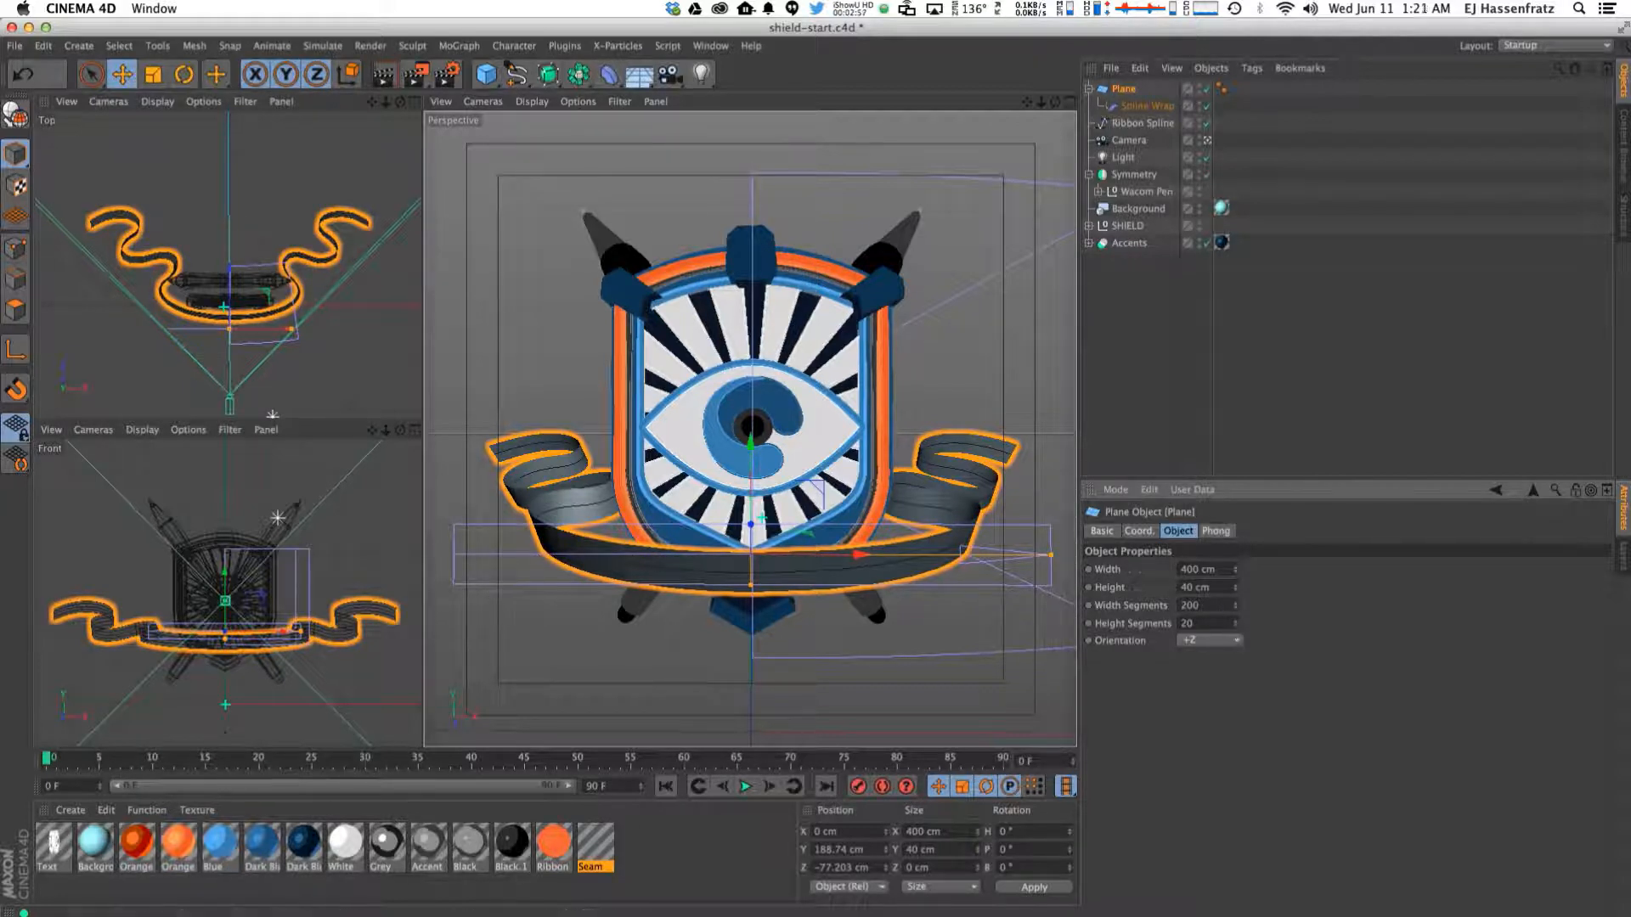
Try a single height segment on the plane and settle on 2 height segments.
left_click_drag(1235, 625, 1237, 632)
key("F2")
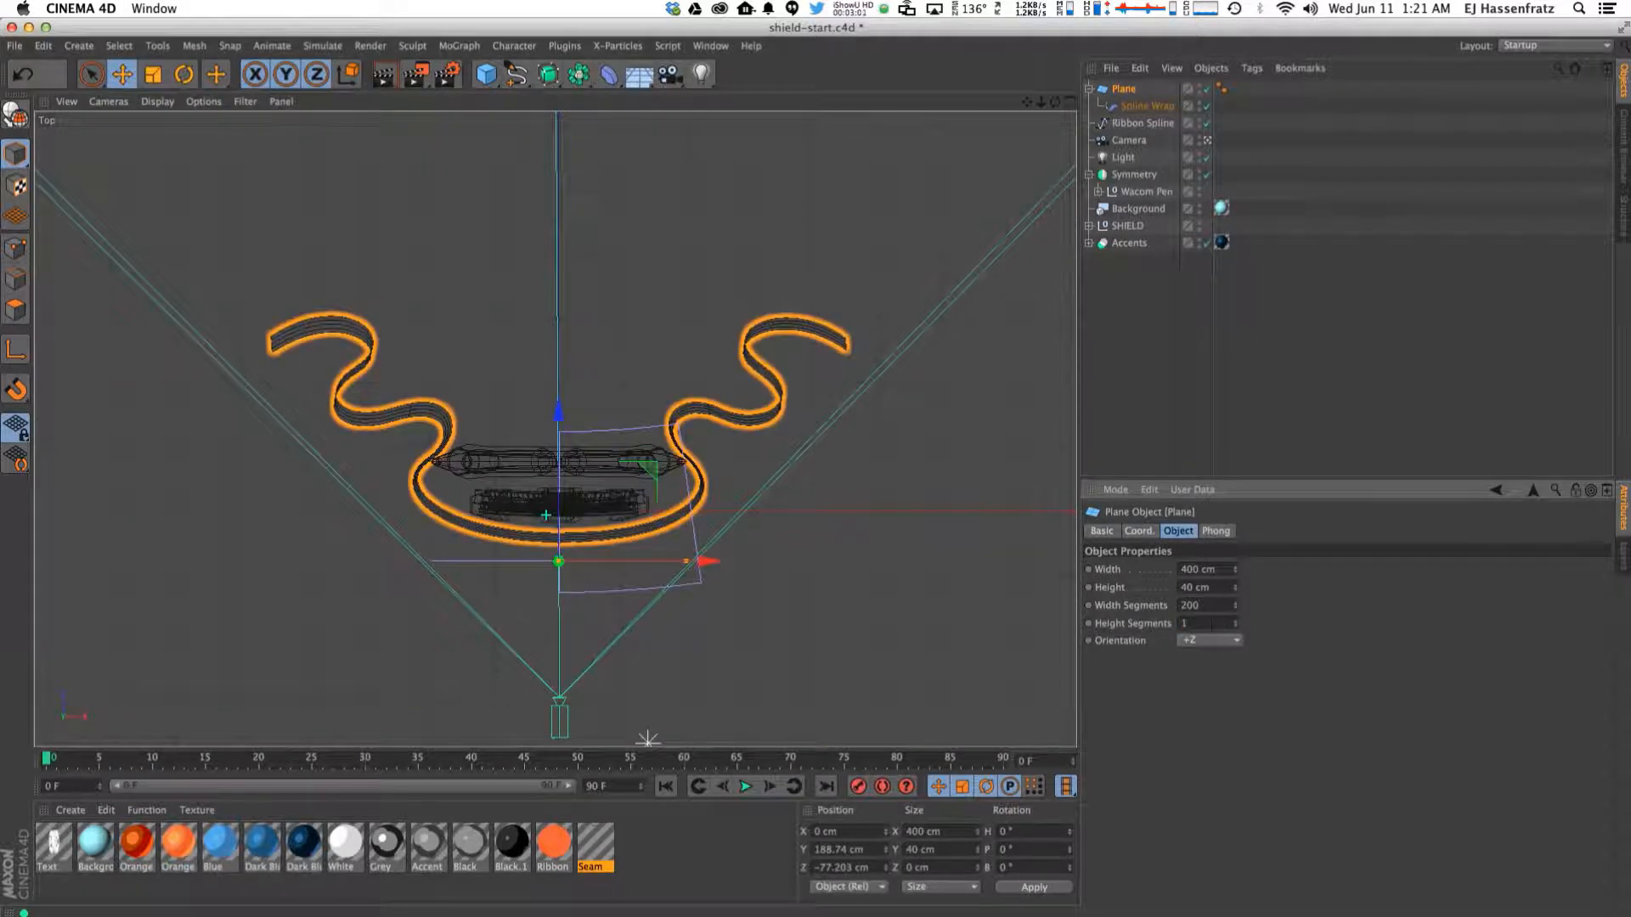
key("F1")
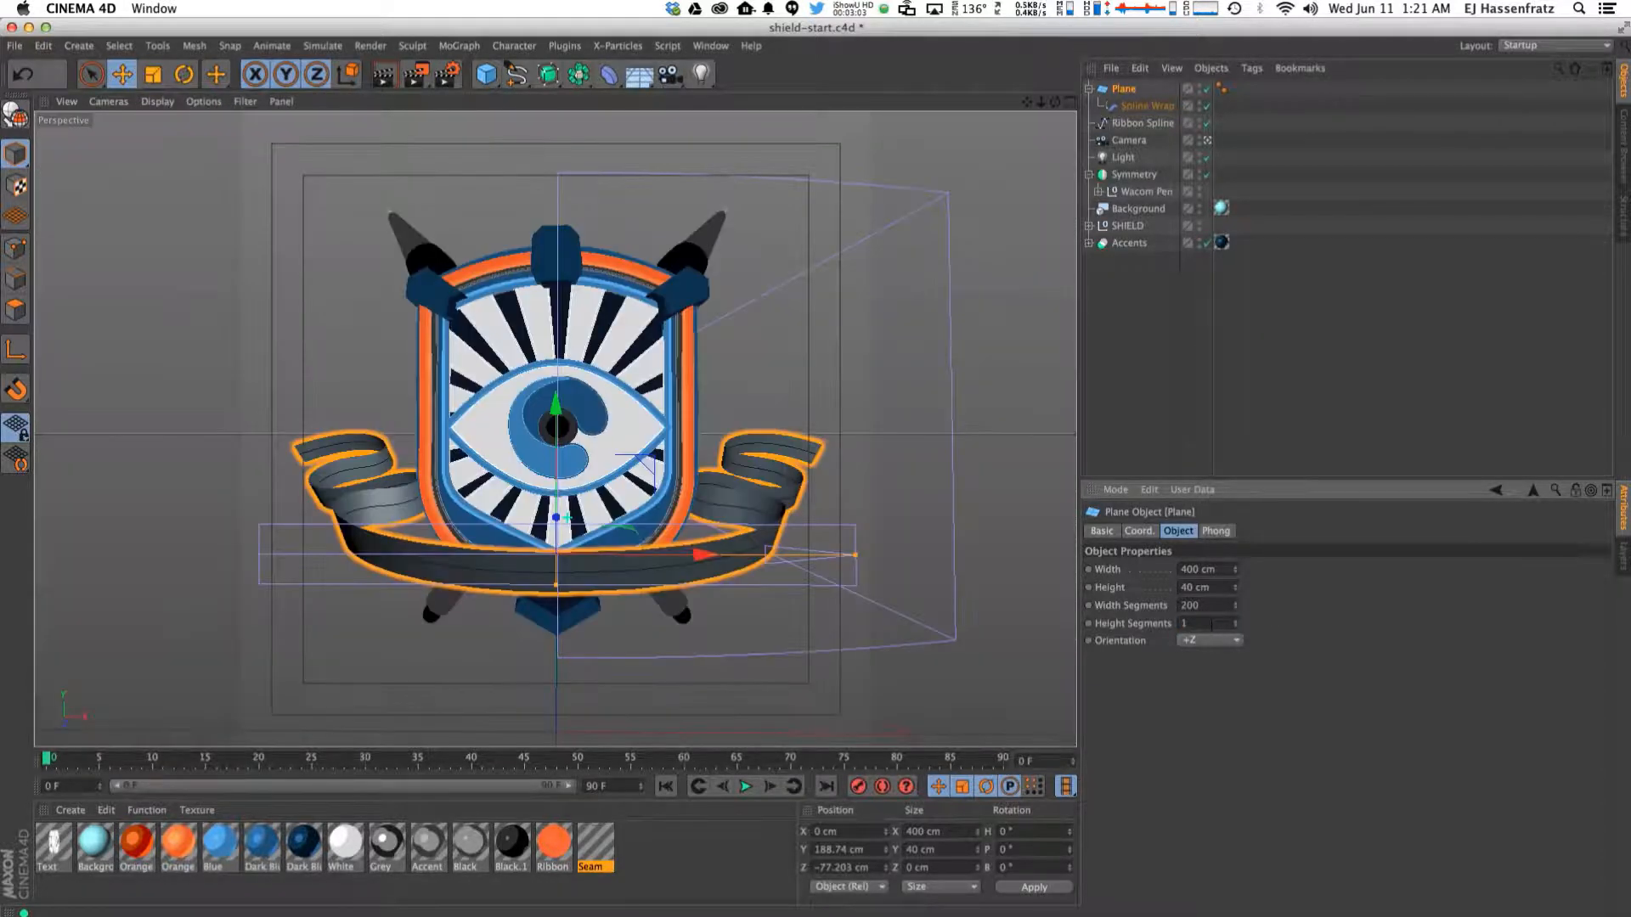
key("F5")
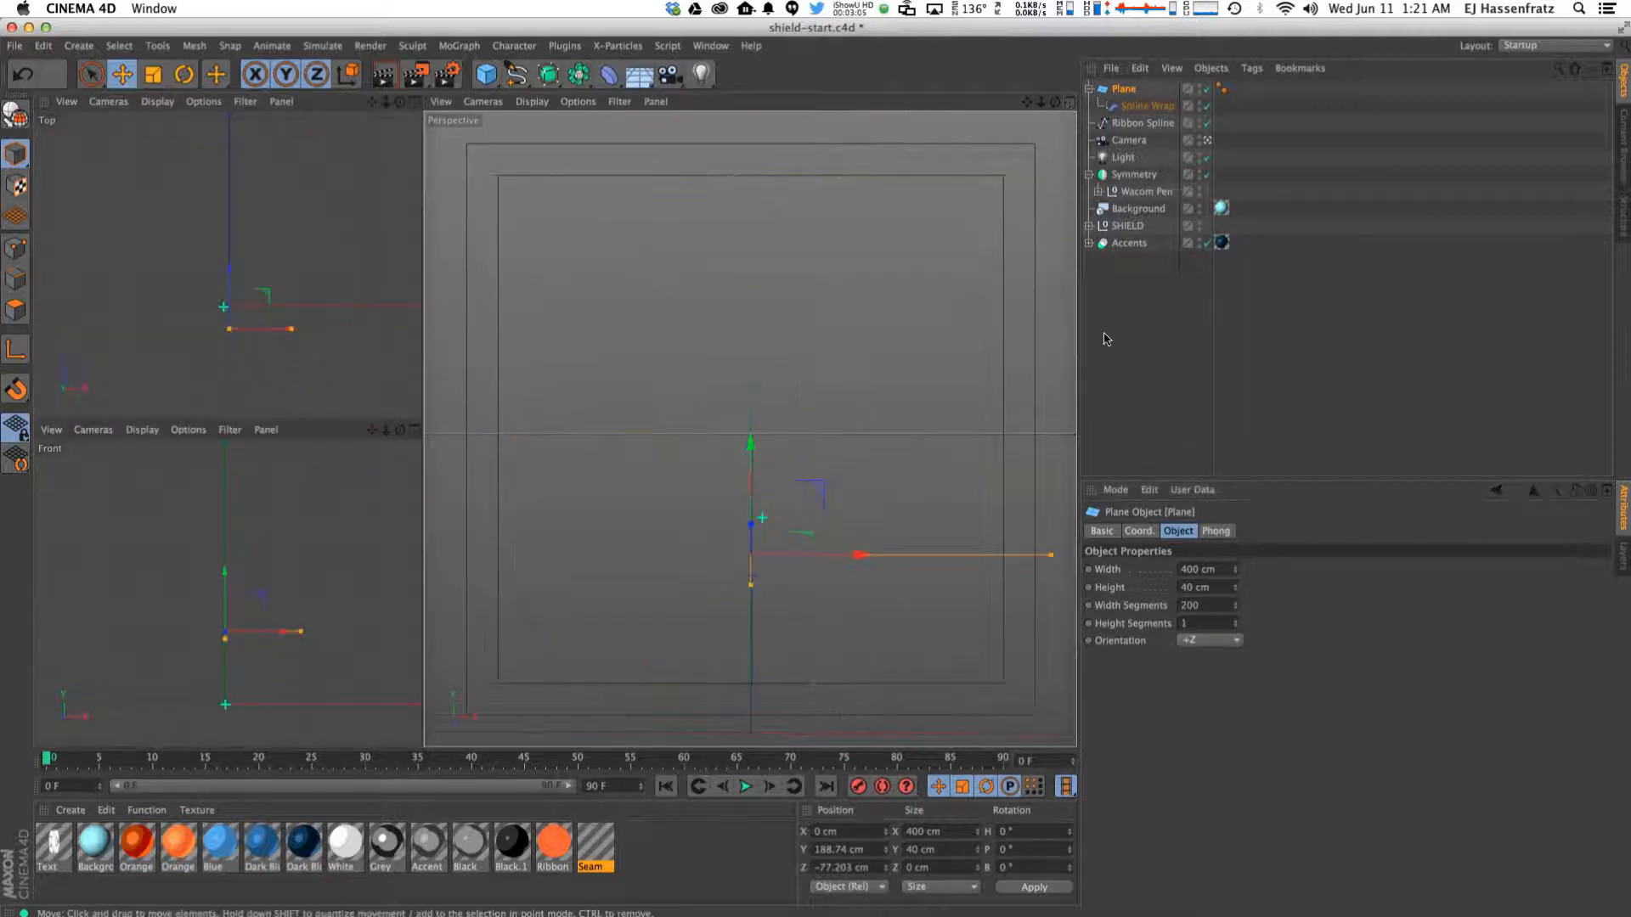
double_click(1206, 623)
type("2")
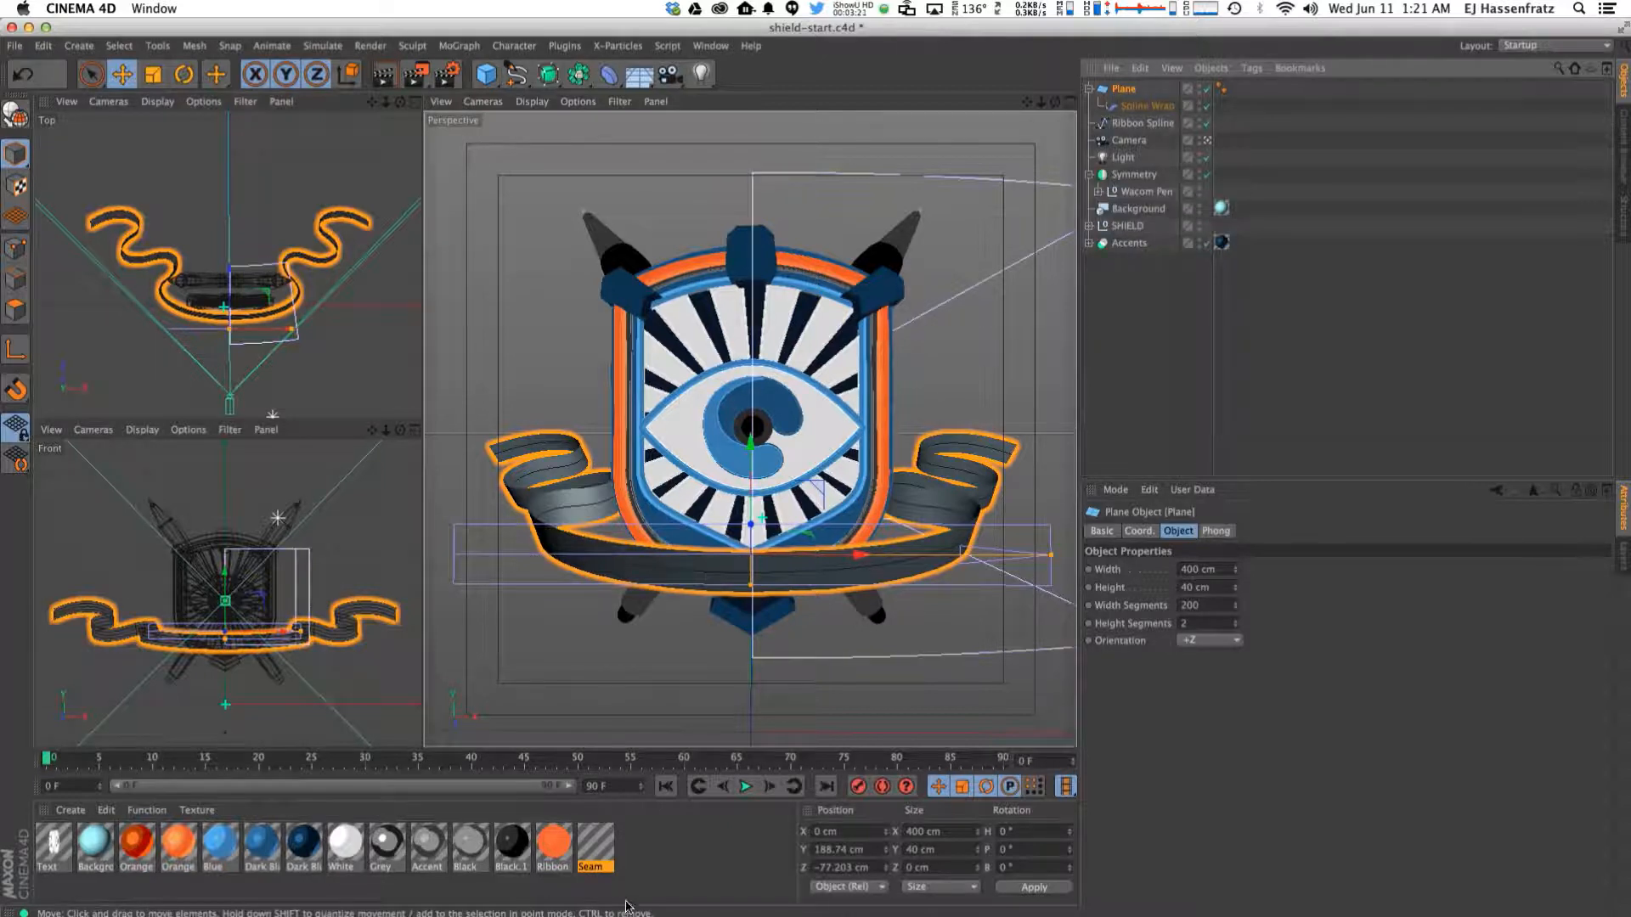
Examine the Ribbon material's luminance channel, including its Filter shader and nested Cel texture.
double_click(557, 845)
left_click(291, 349)
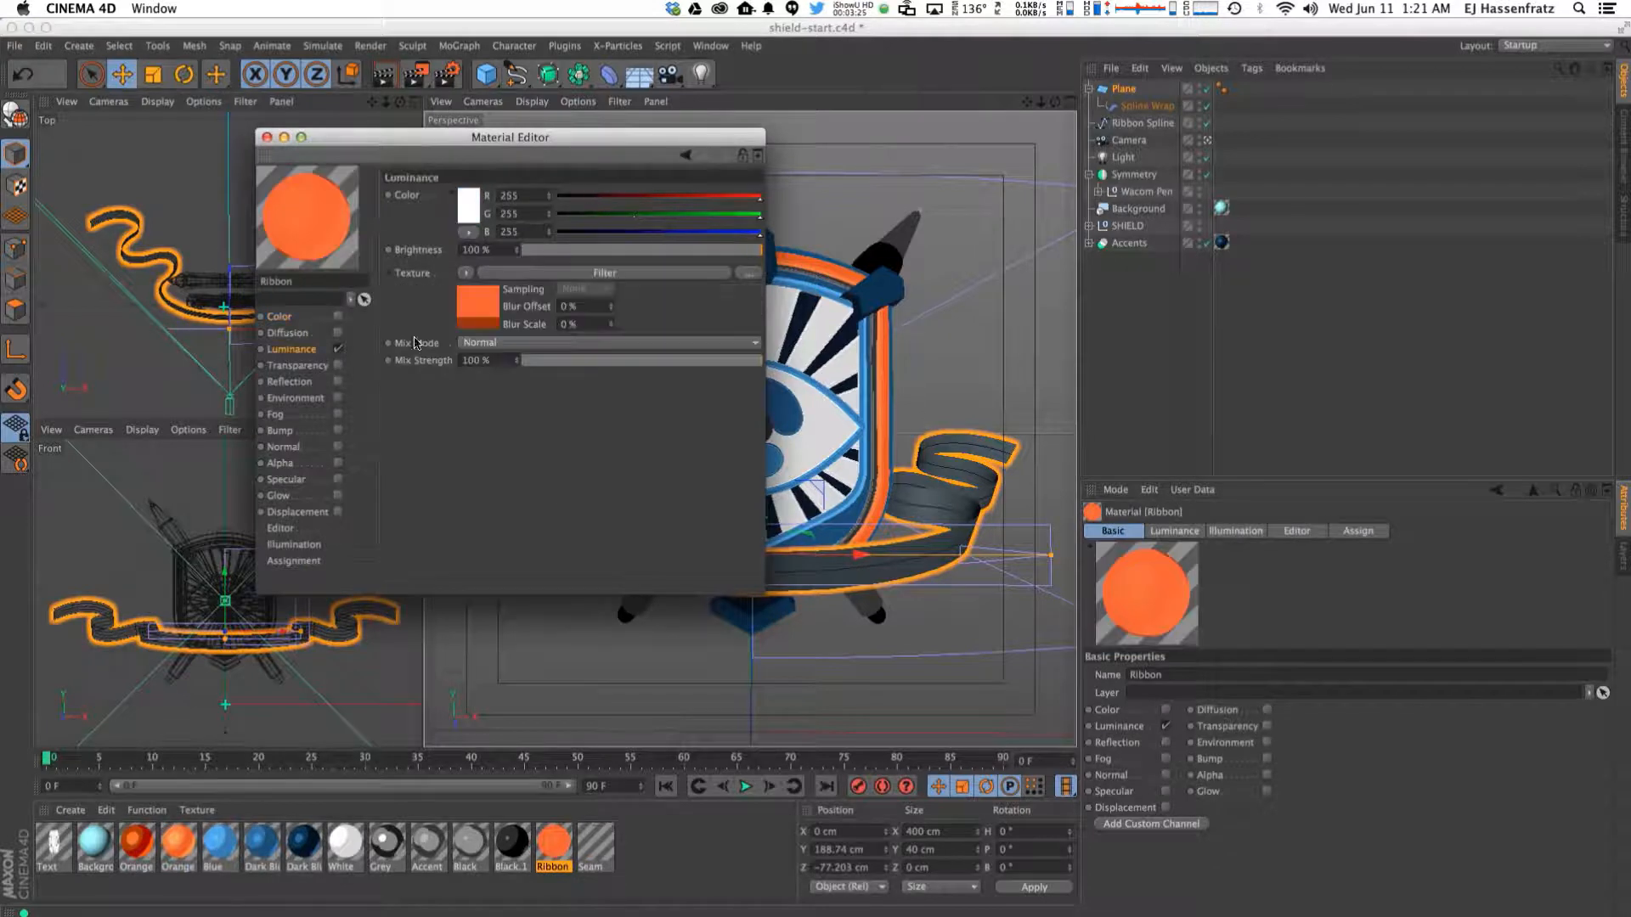
left_click(616, 273)
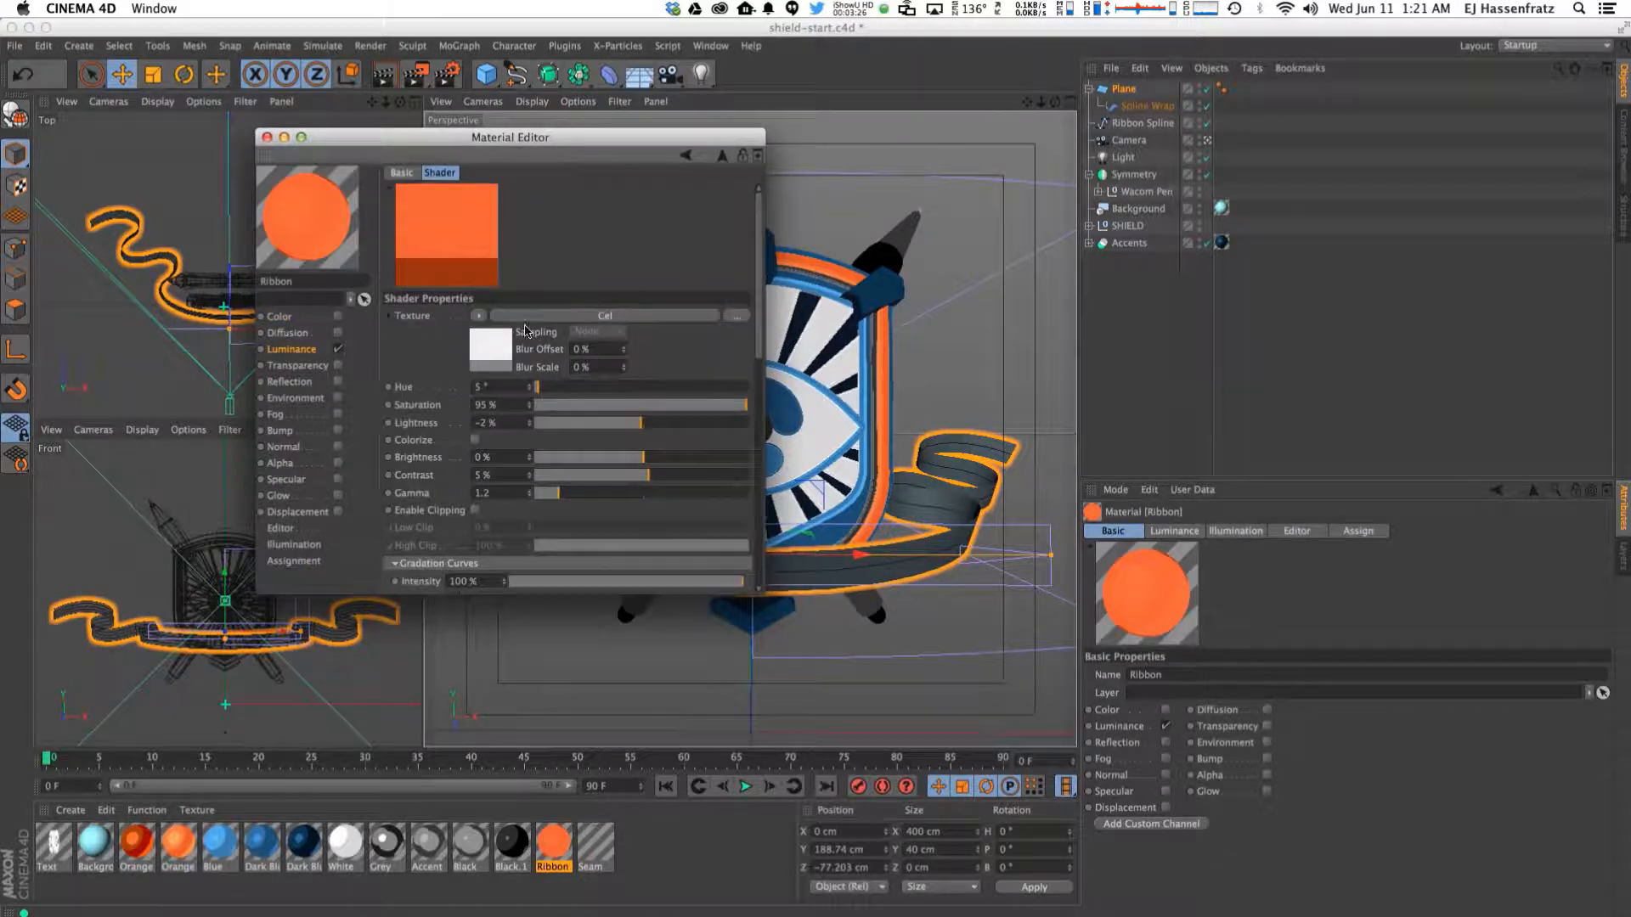
left_click(267, 136)
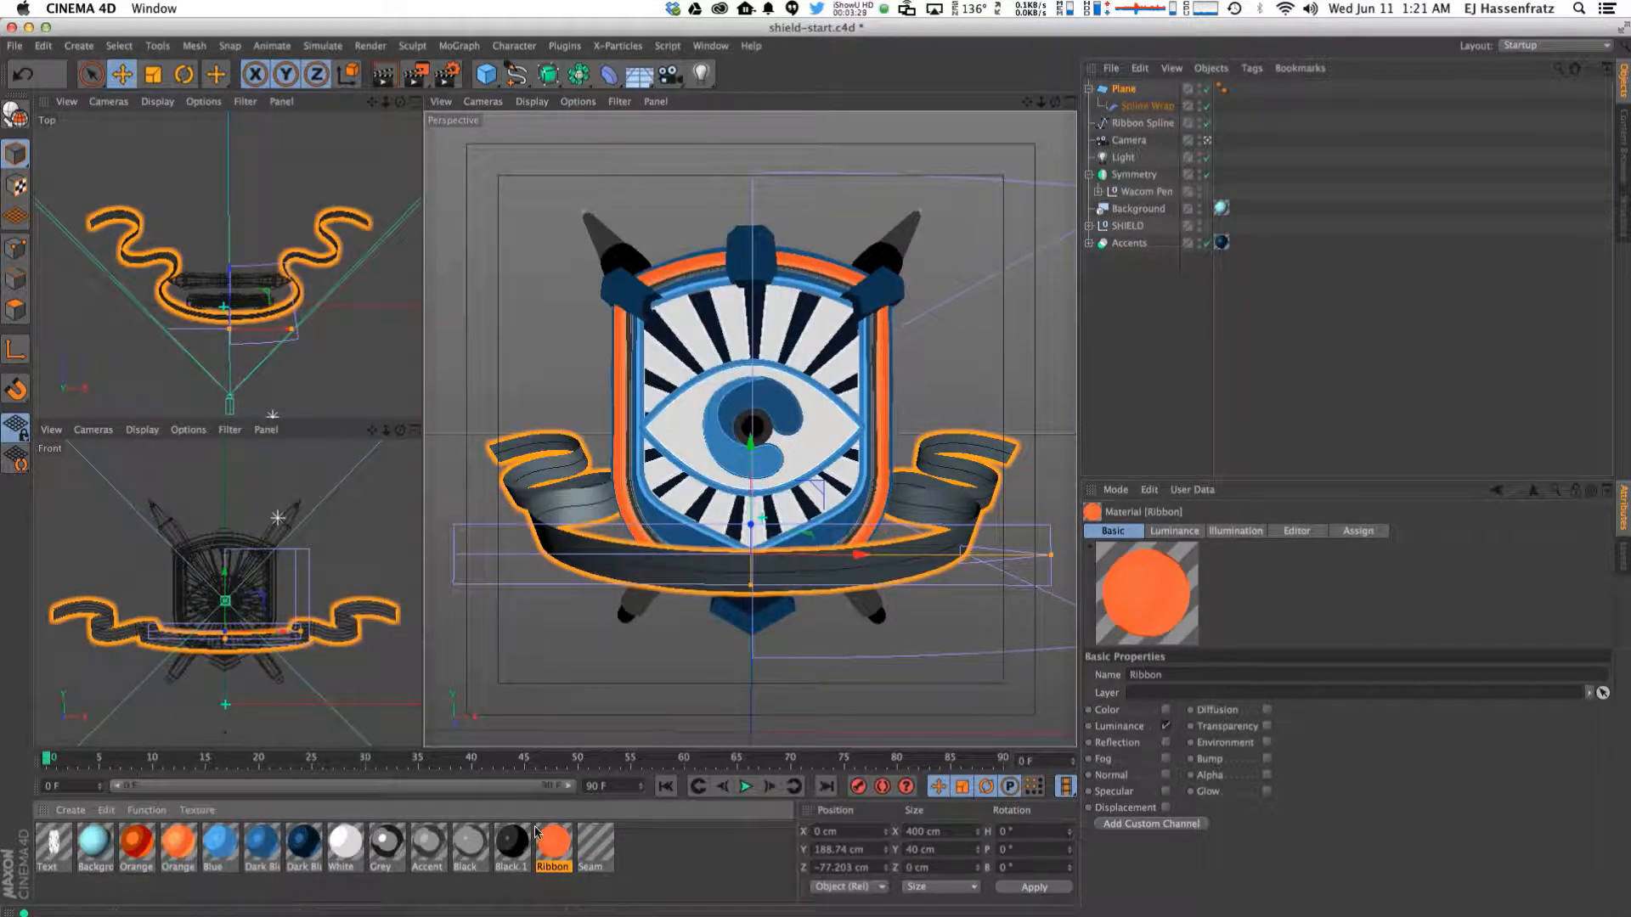
Apply the Ribbon material to the plane and render the perspective view.
left_click_drag(546, 849, 1136, 92)
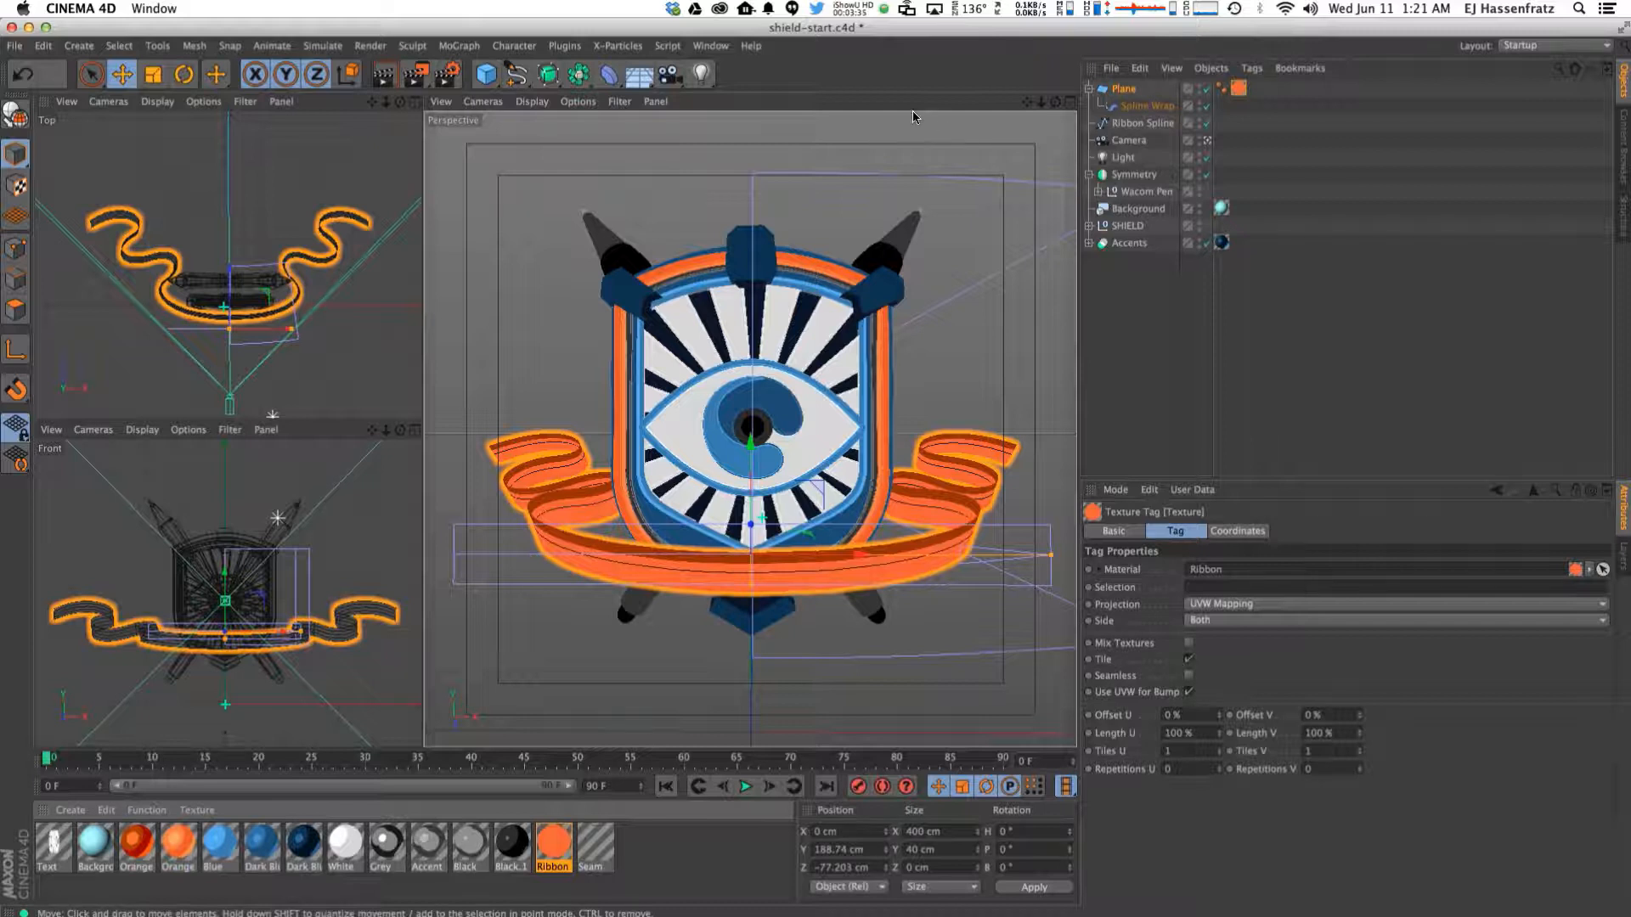
key("ctrl+r")
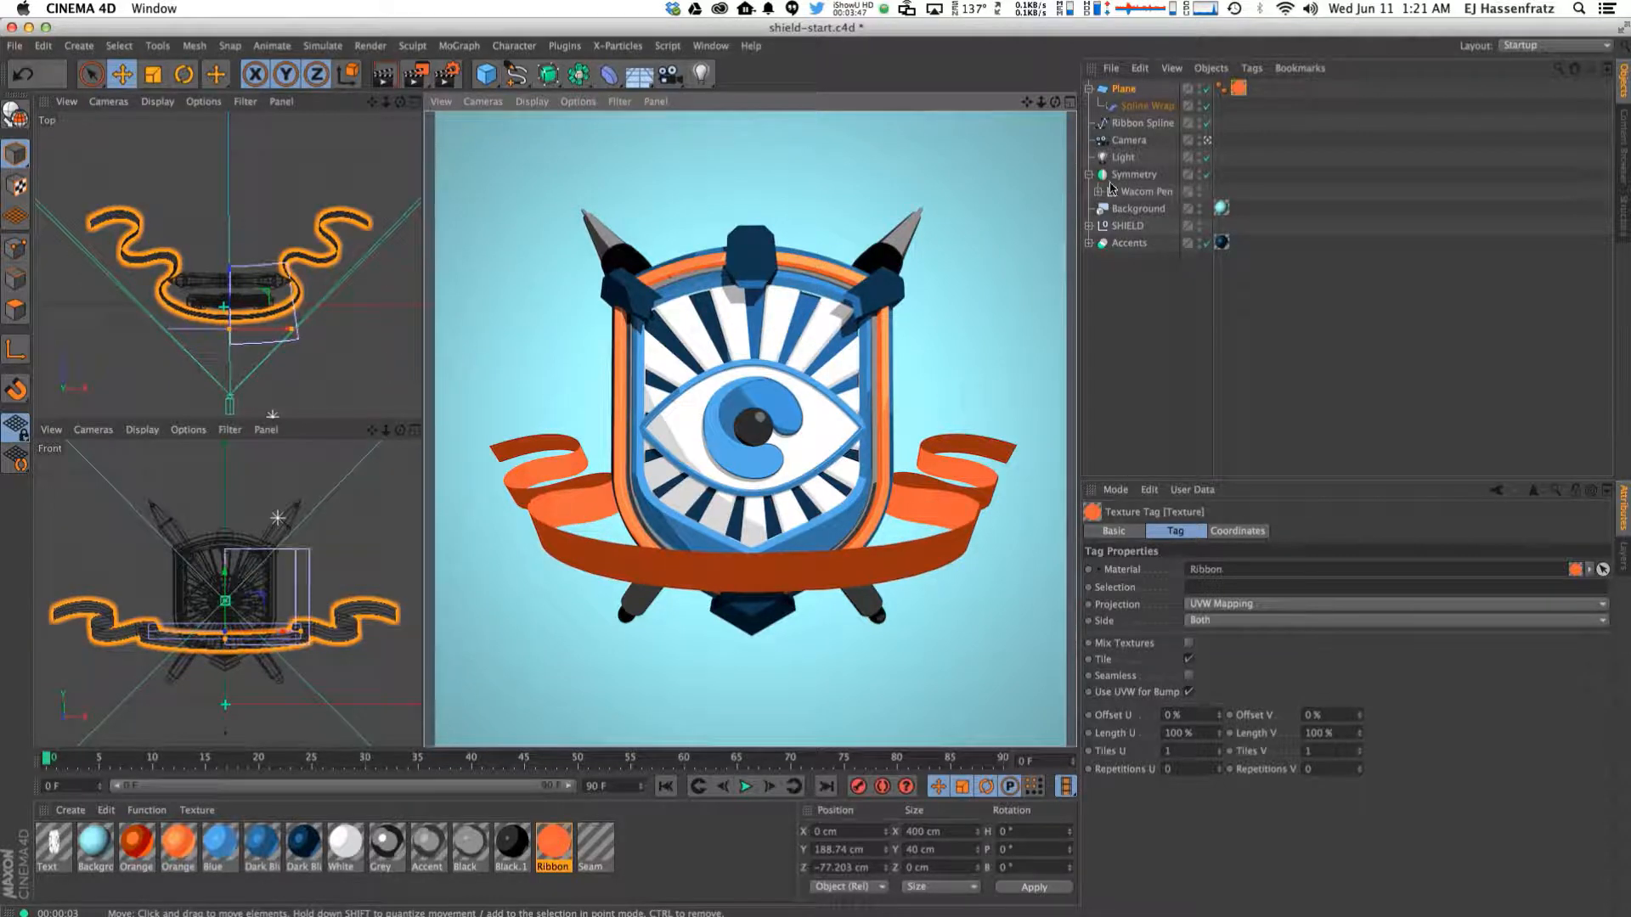
Flip the ribbon's shading by setting the plane's orientation to -Z, and deselect it.
left_click(1159, 109)
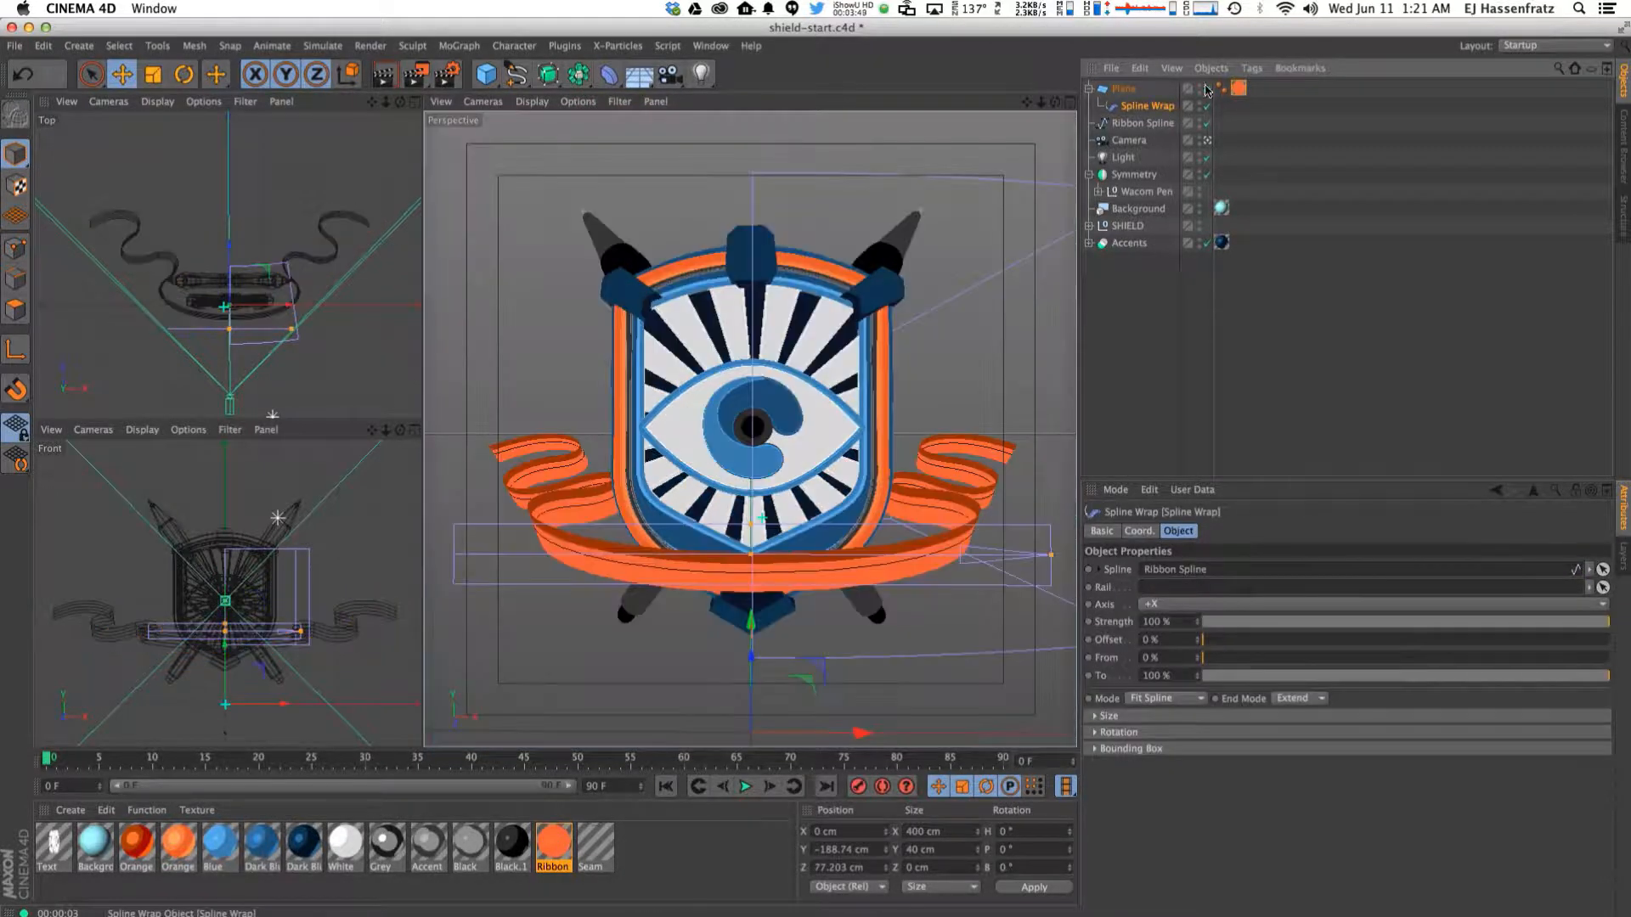
left_click(1125, 90)
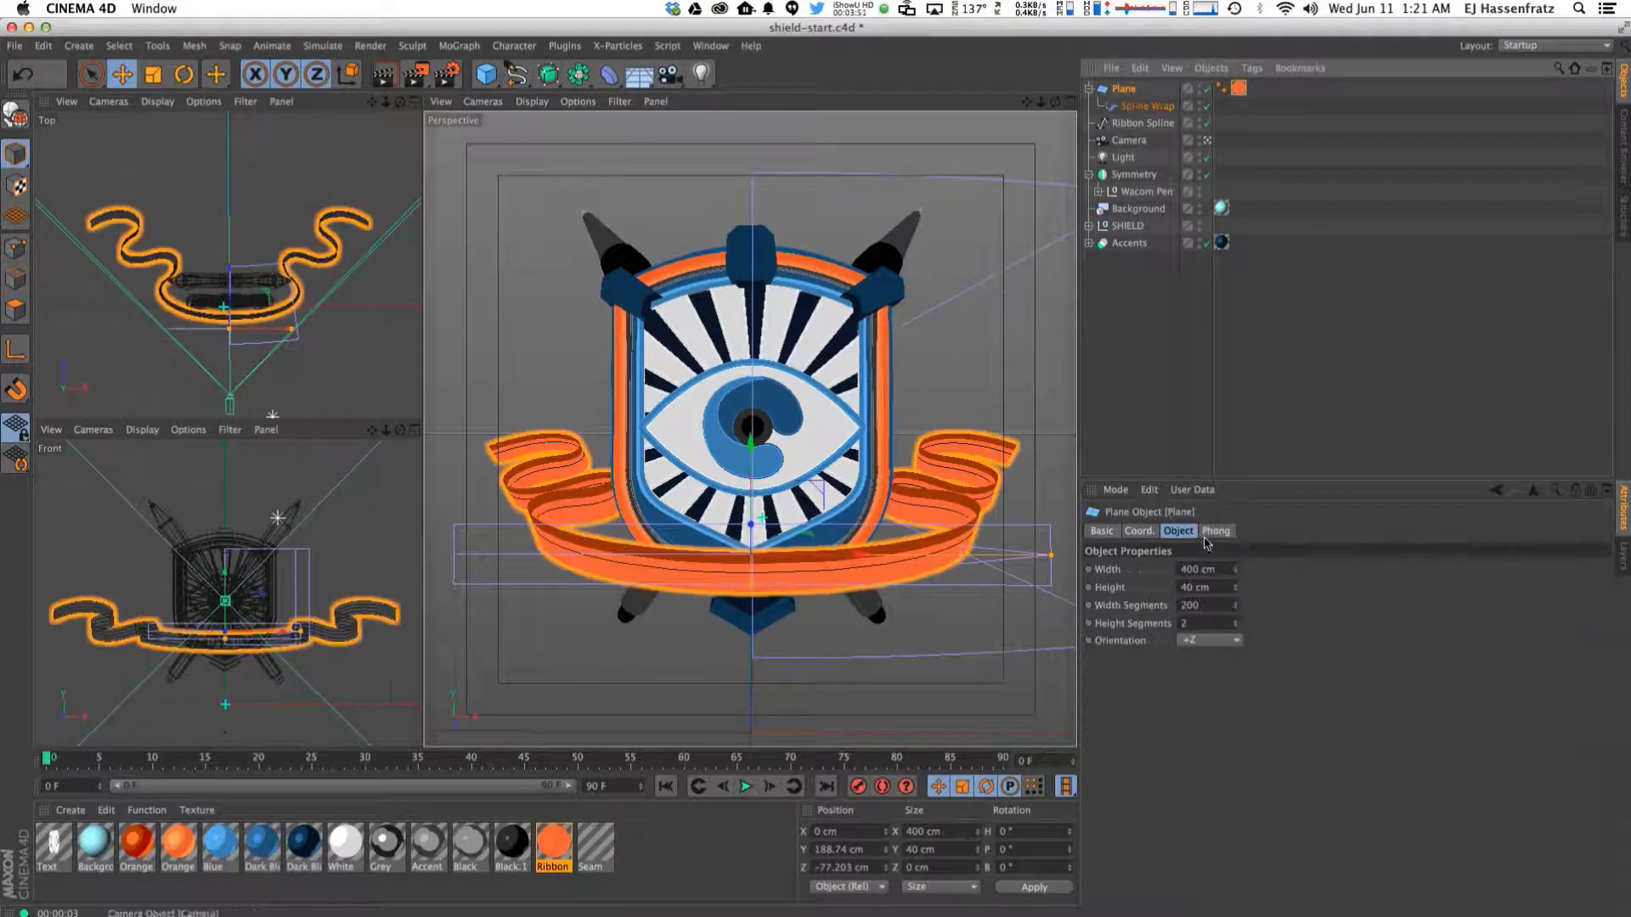
left_click(1190, 642)
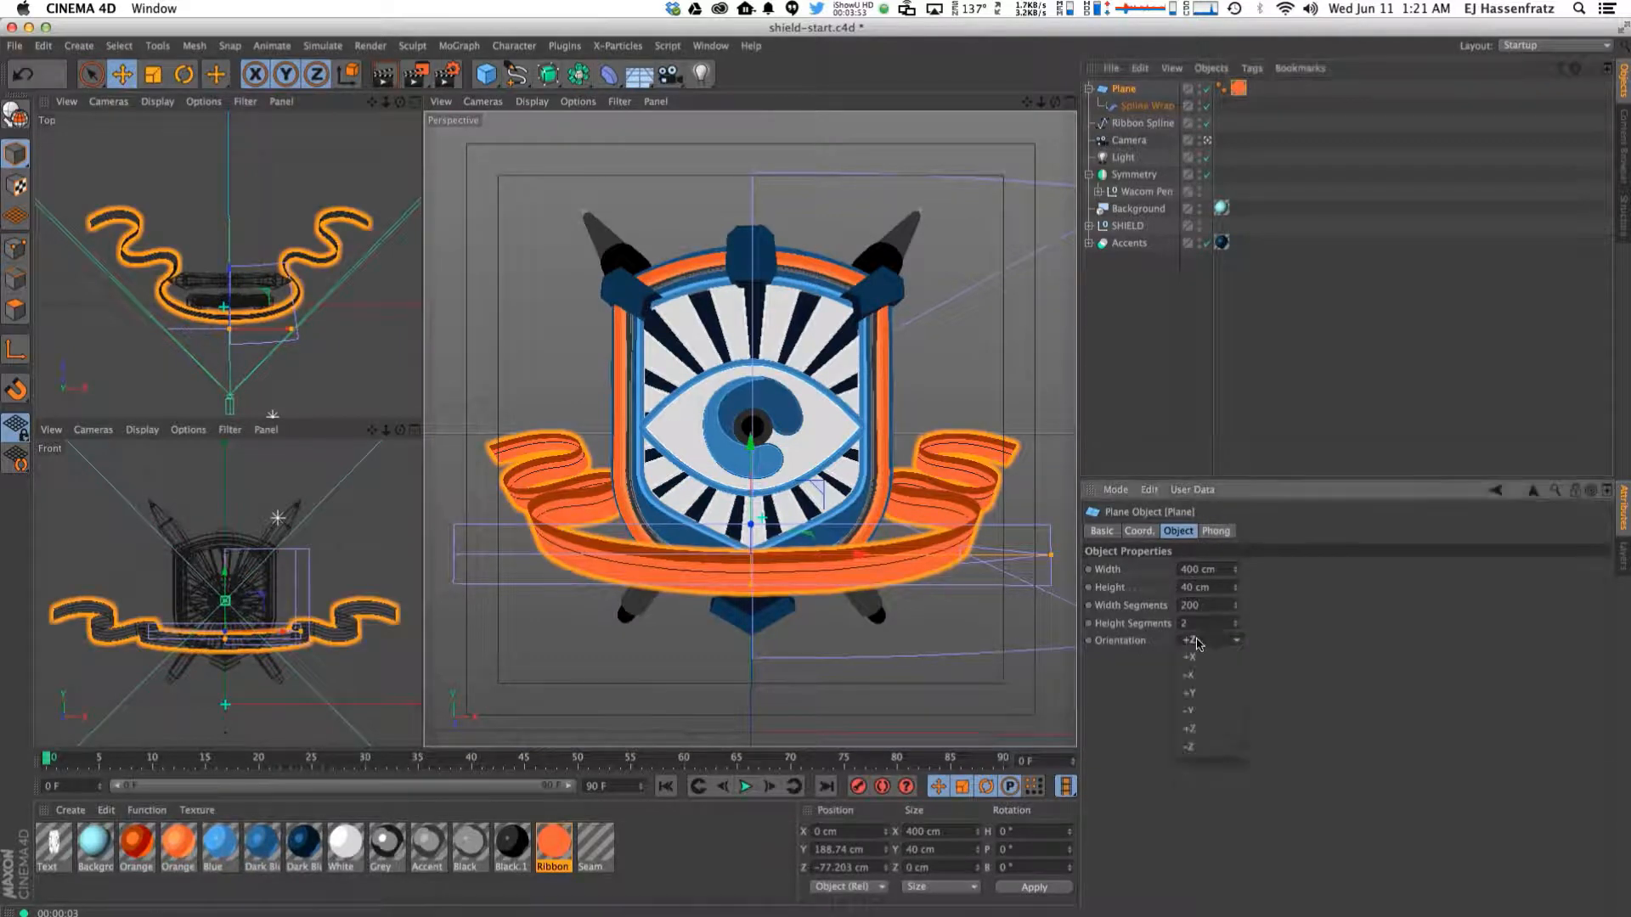
left_click(1196, 747)
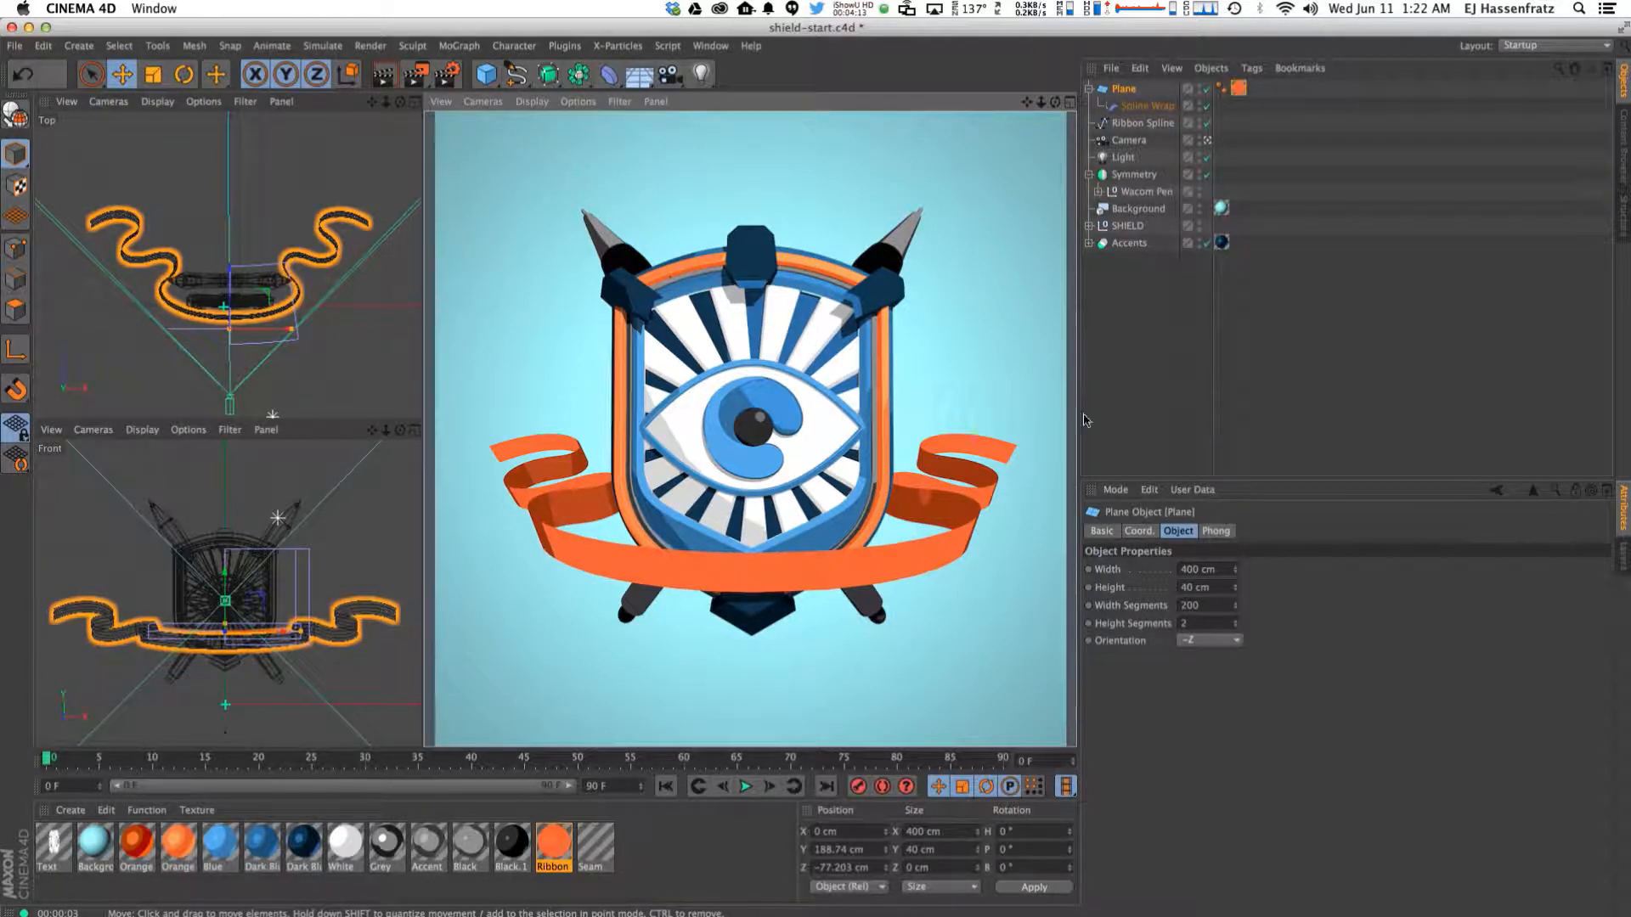
left_click(1143, 387)
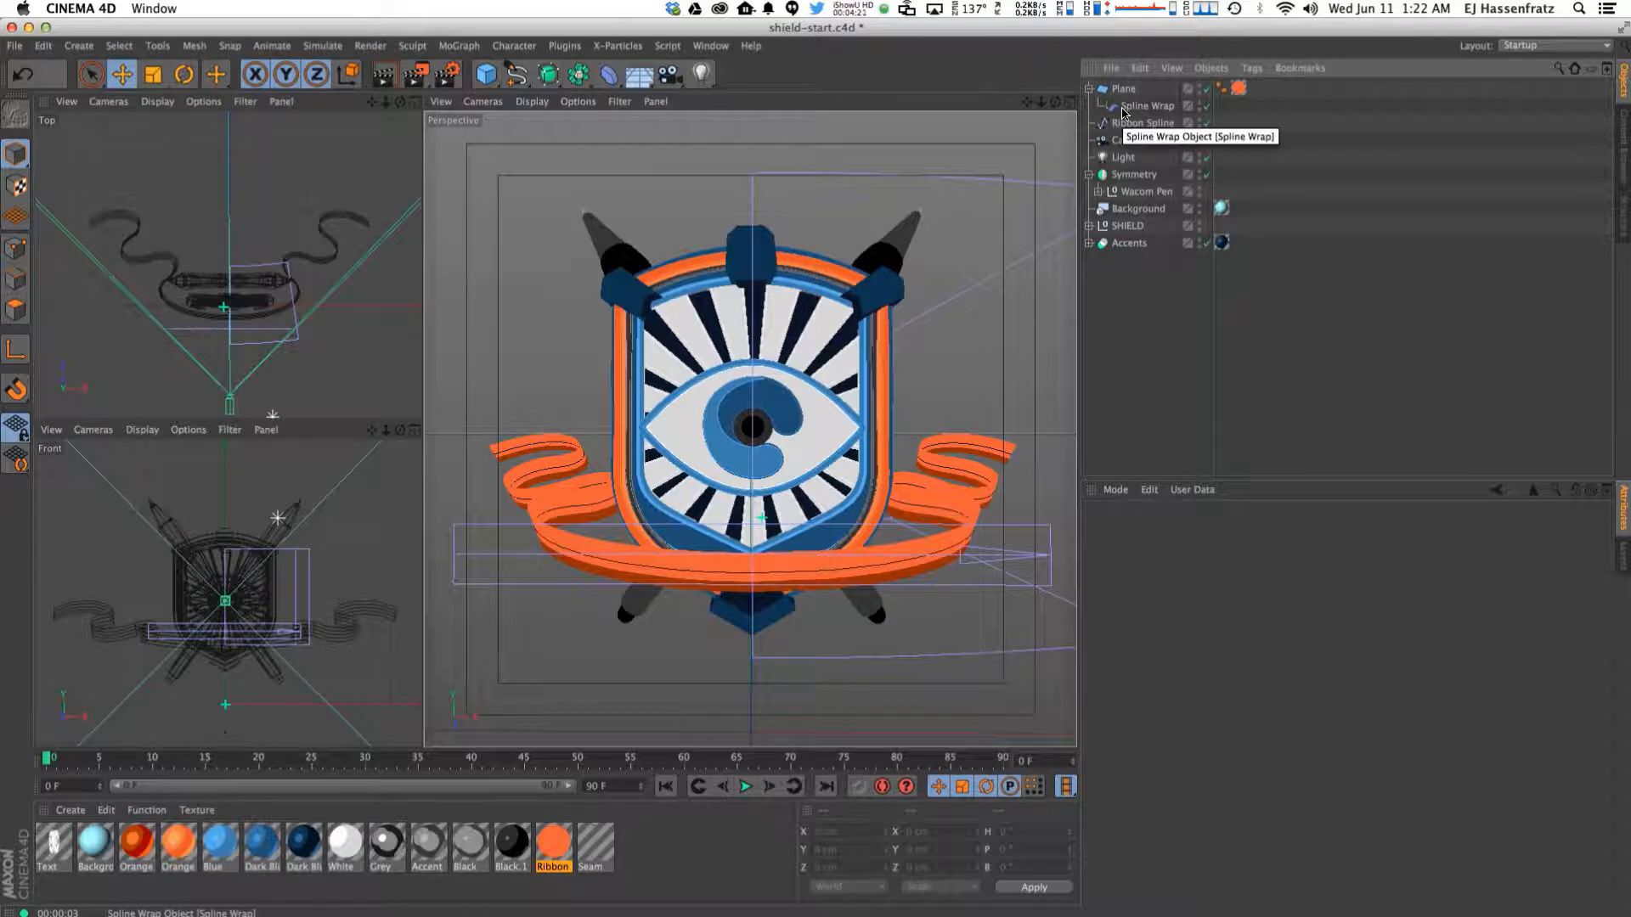
Create an instance of the Ribbon Spline.
left_click(1143, 125)
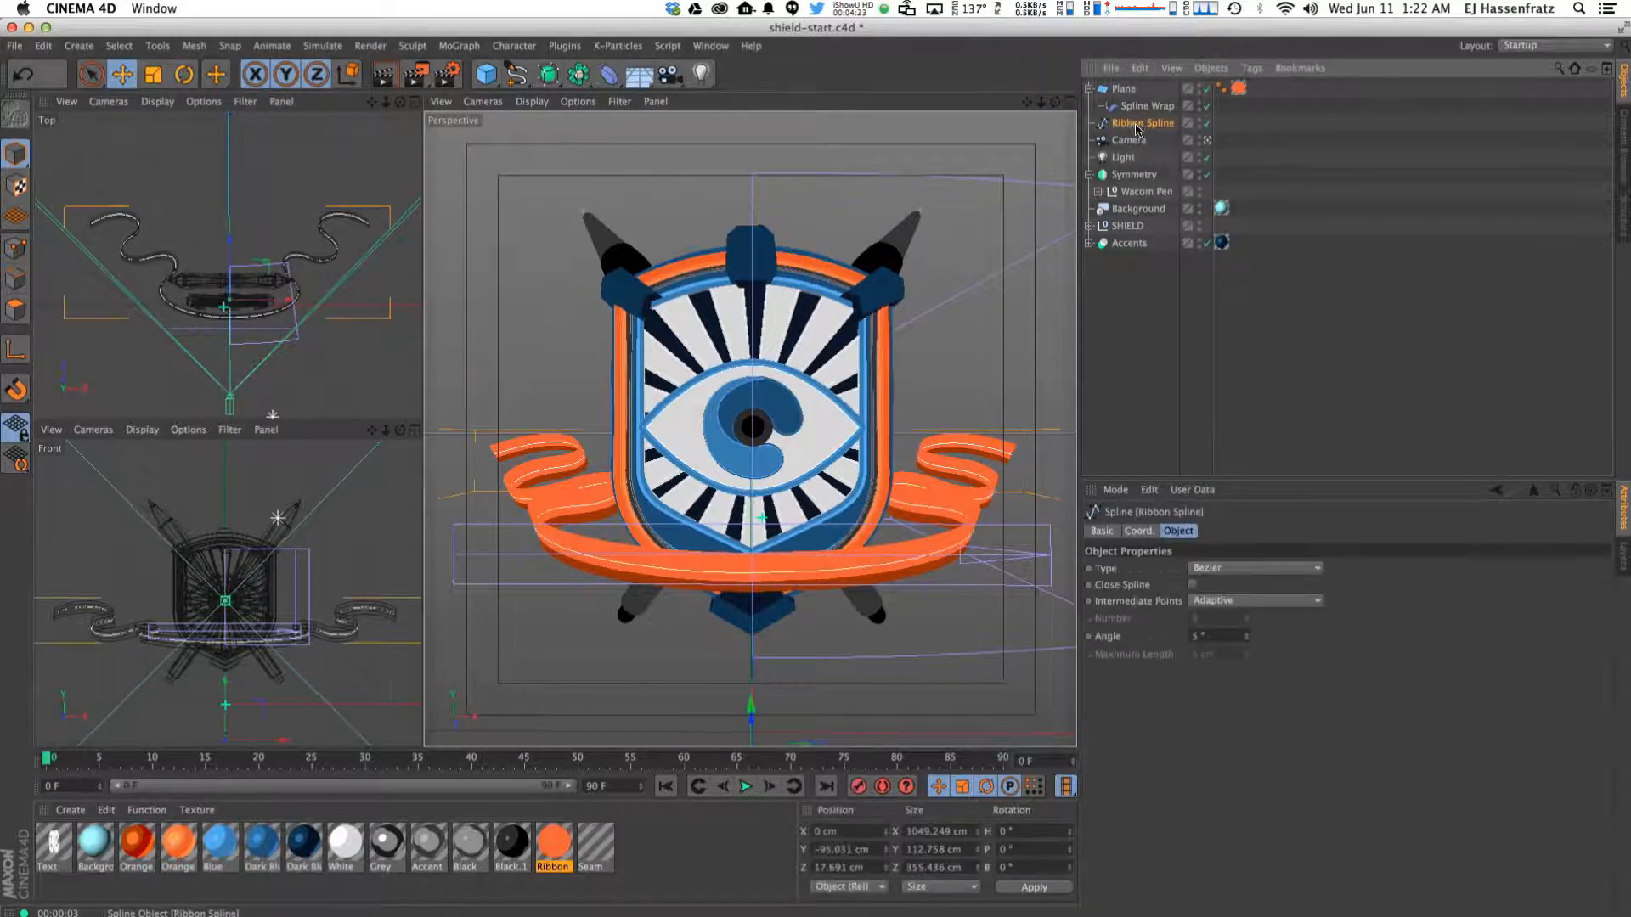
left_click(584, 83)
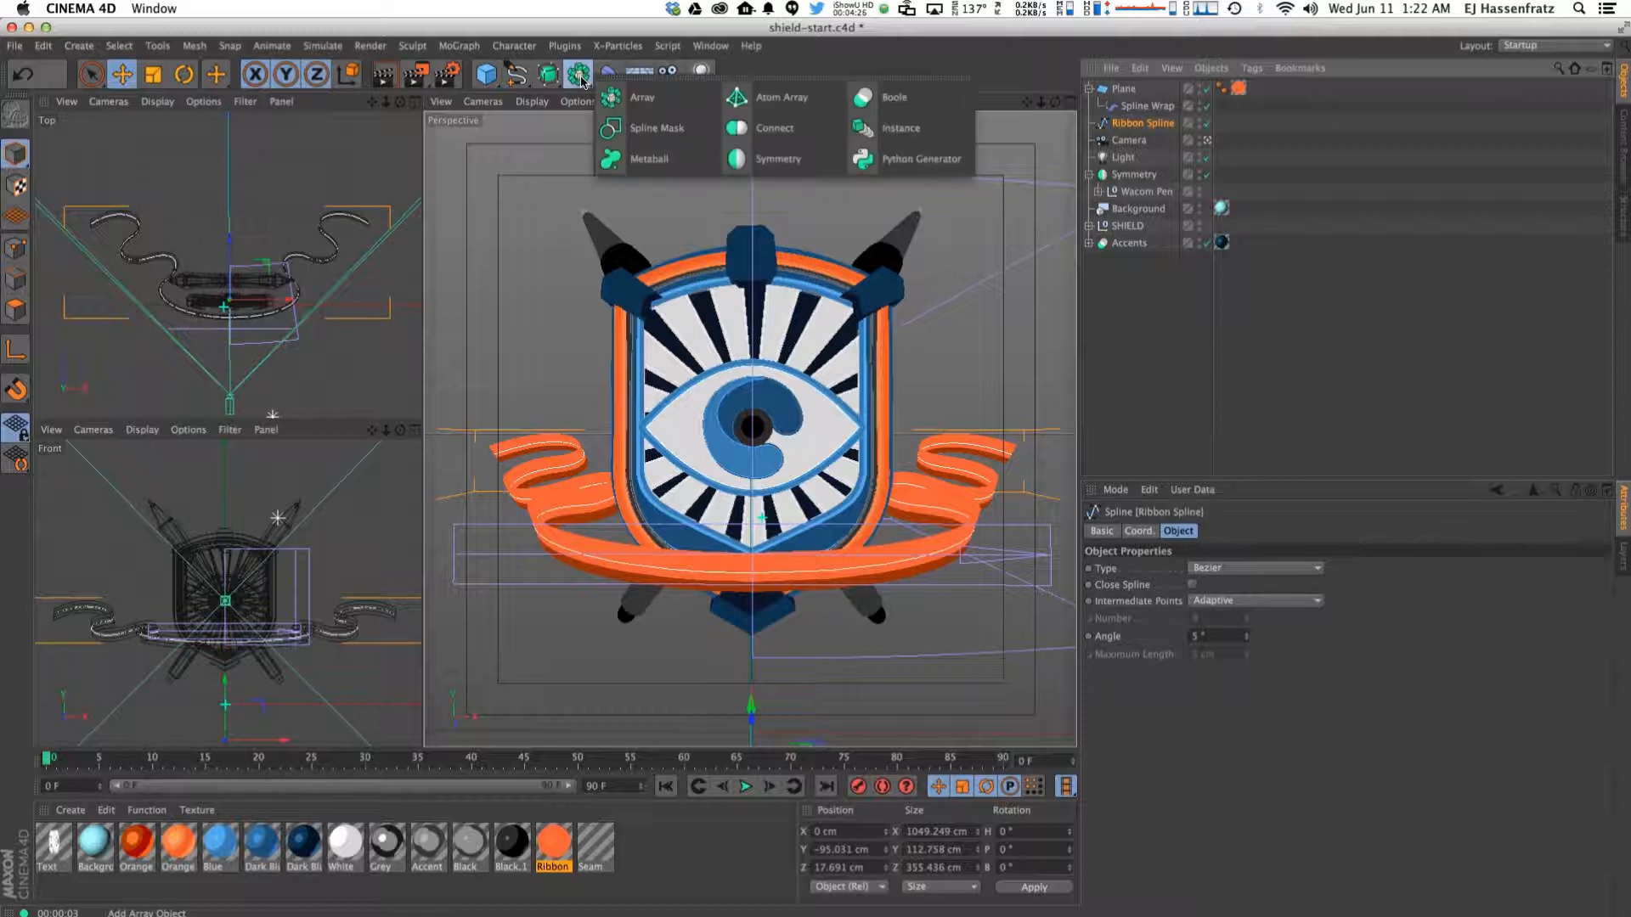
left_click(918, 138)
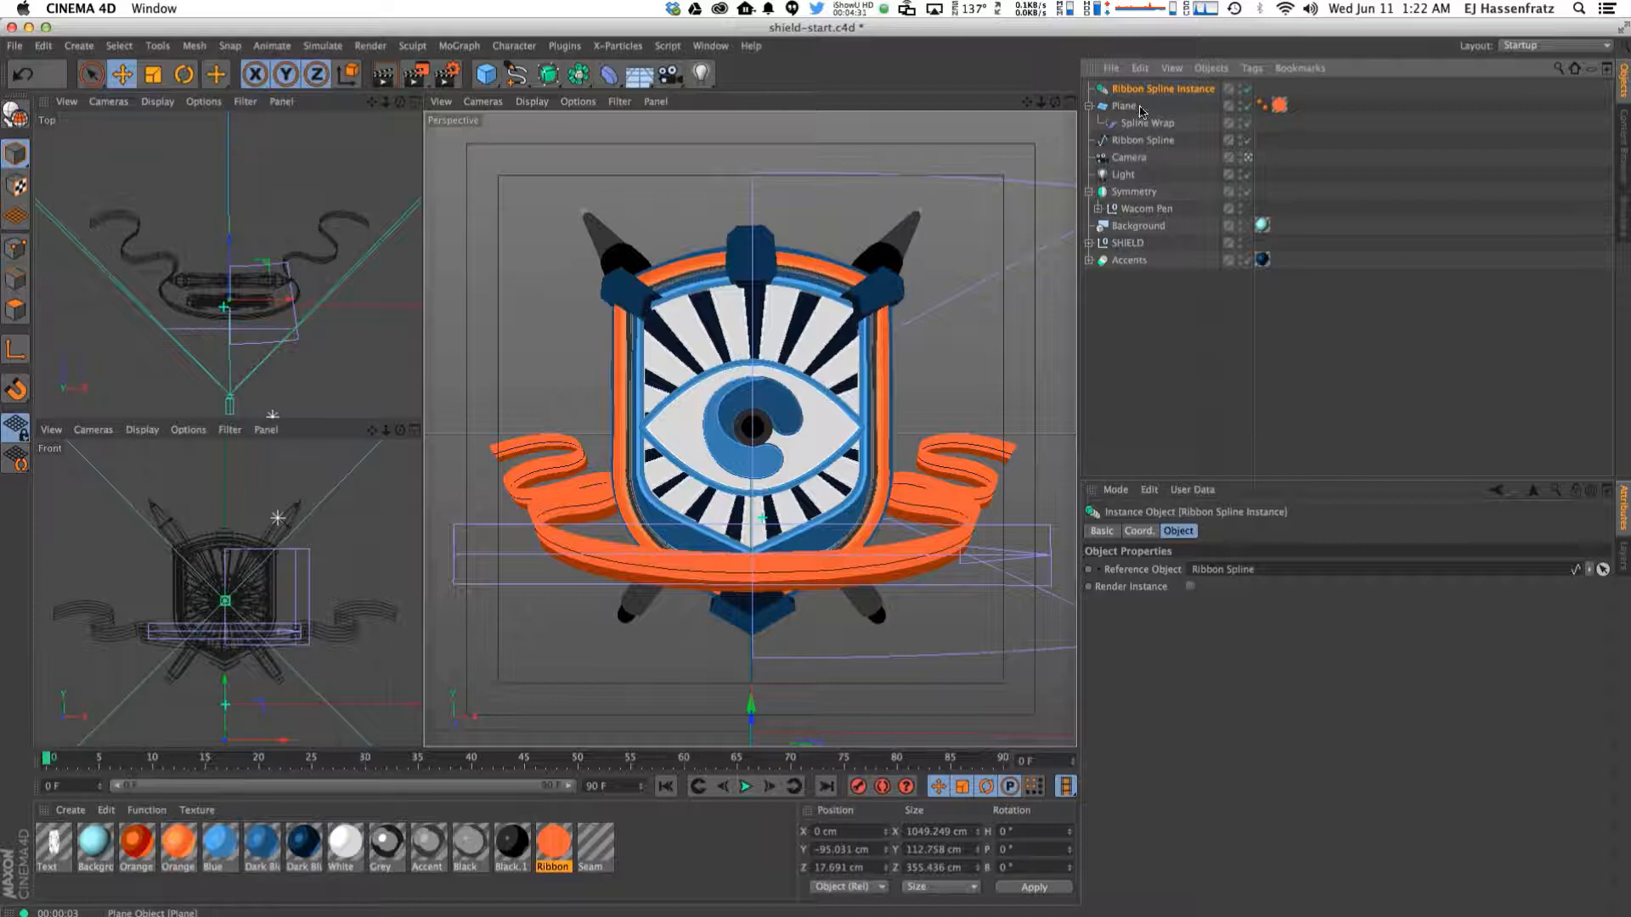
Try raising the Ribbon Spline Instance to about -21 cm in Y, and undo the move.
left_click_drag(227, 697, 227, 671)
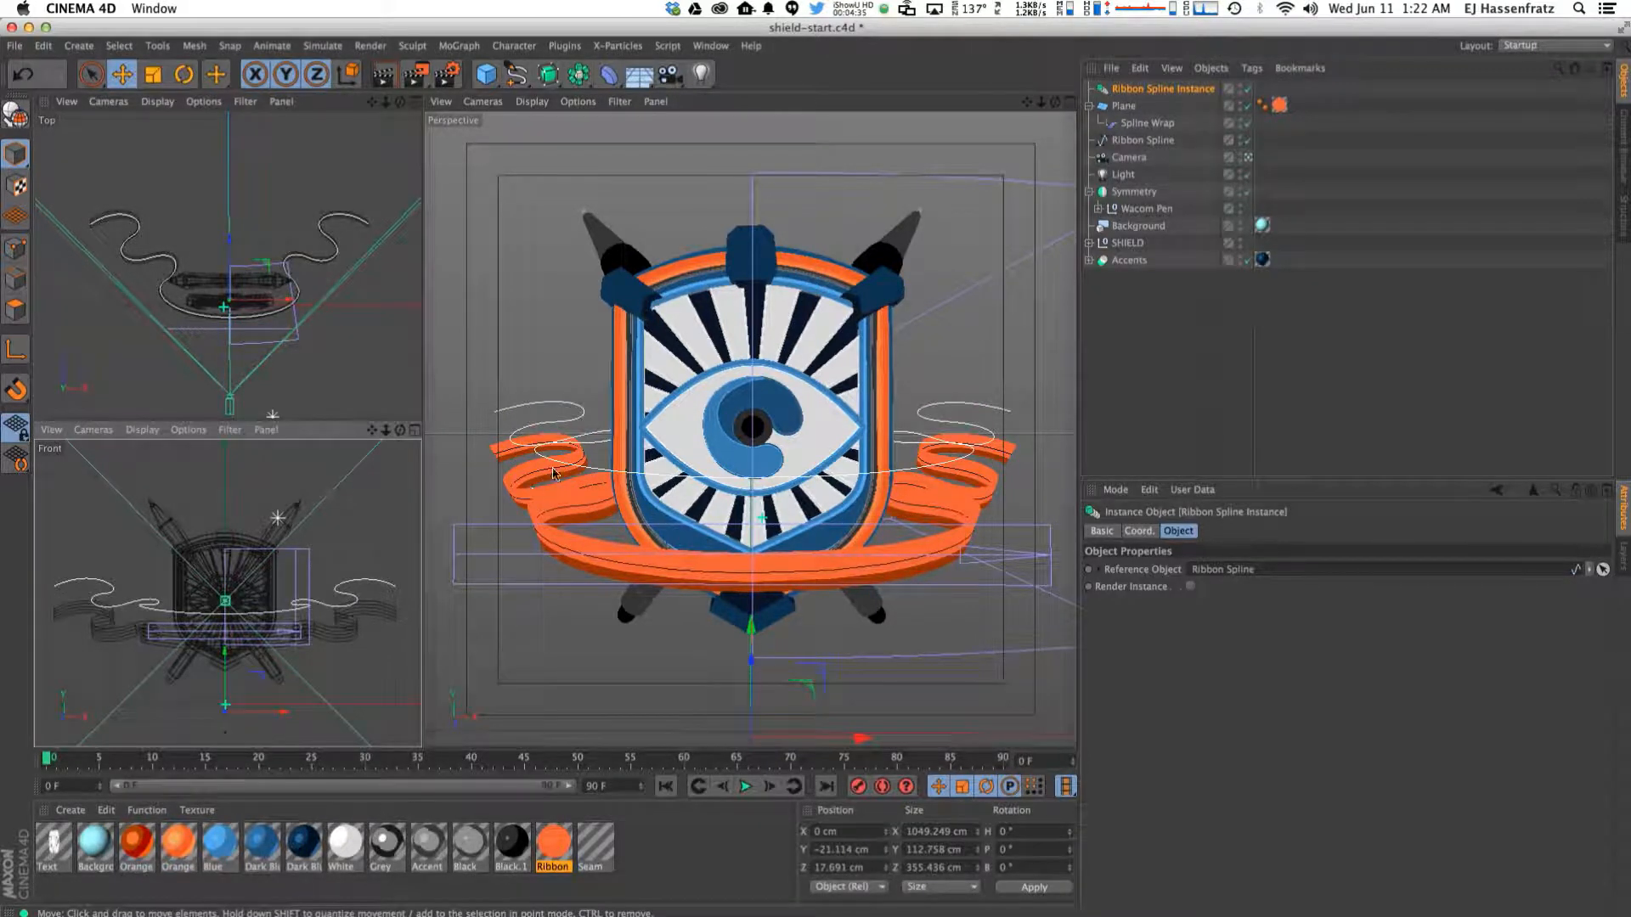
left_click_drag(753, 635, 754, 686)
key("super+z")
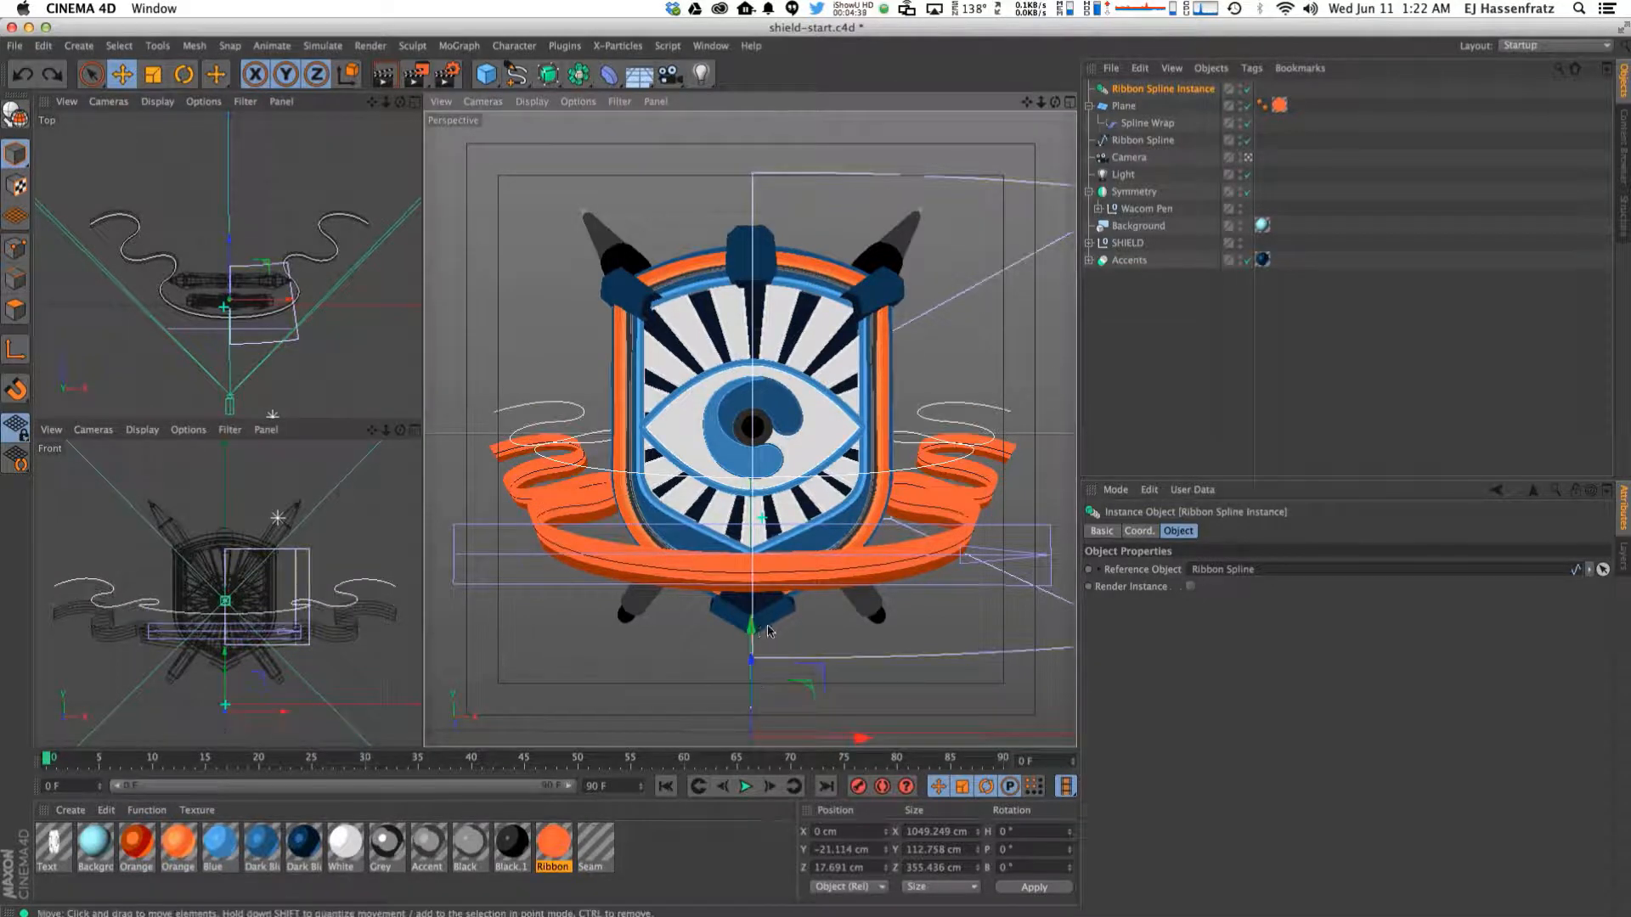
left_click_drag(752, 630, 758, 702)
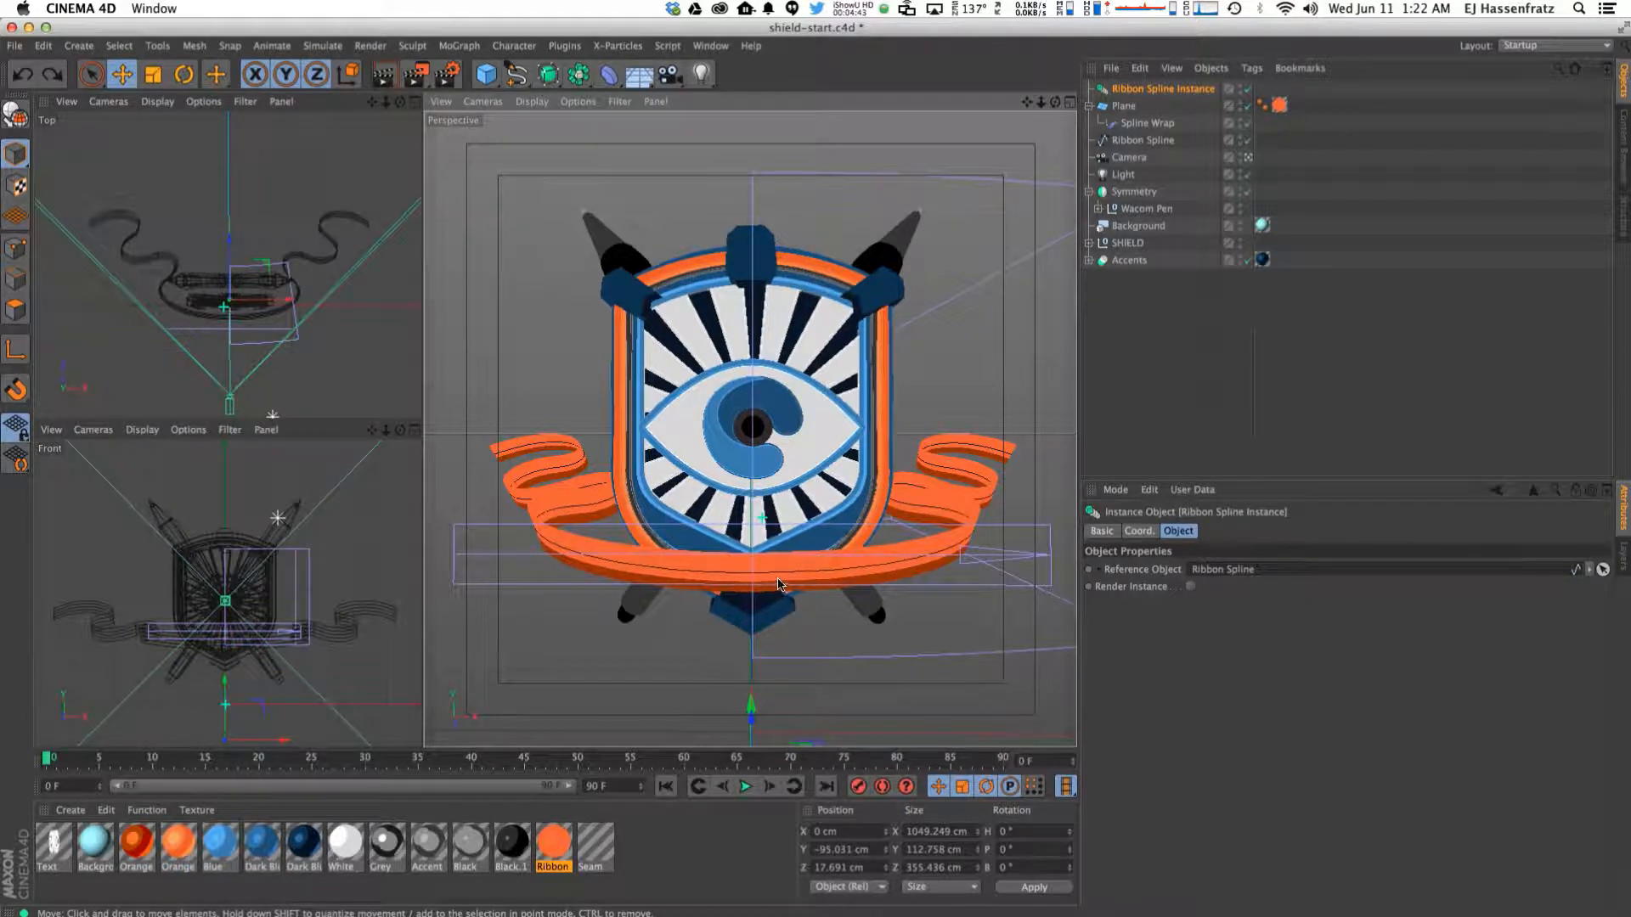
Try a Spline Wrap rotation with -60° banking and an Up Vector Y of 1.
left_click(1146, 124)
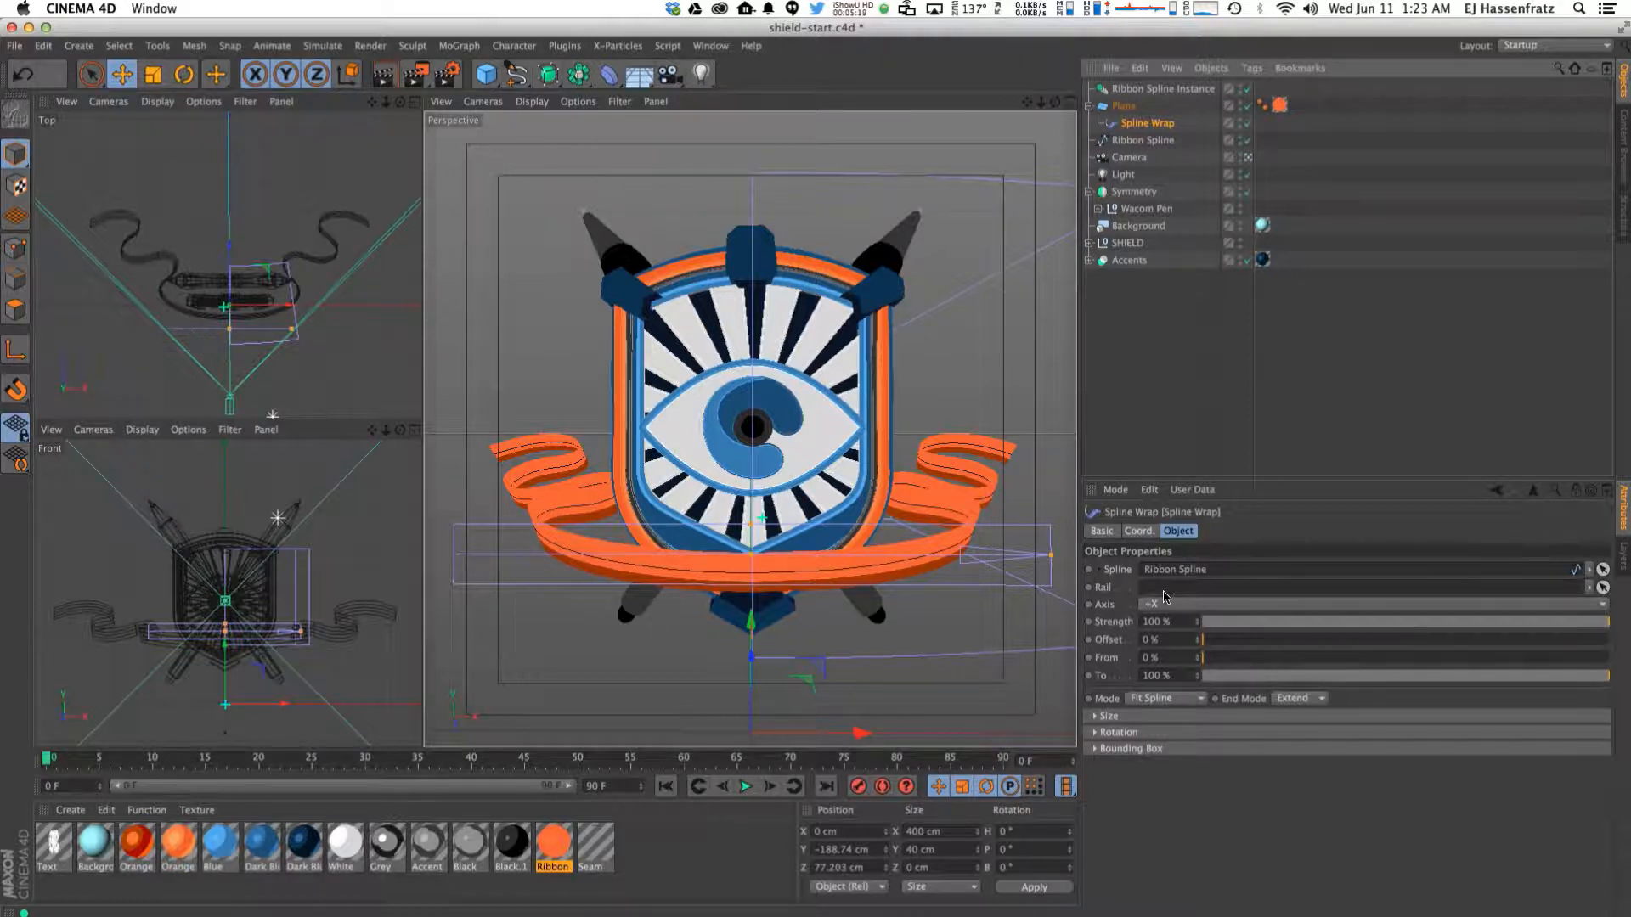
left_click(1109, 716)
left_click(1108, 716)
left_click(1107, 736)
left_click_drag(1274, 784, 1343, 772)
left_click(1342, 768)
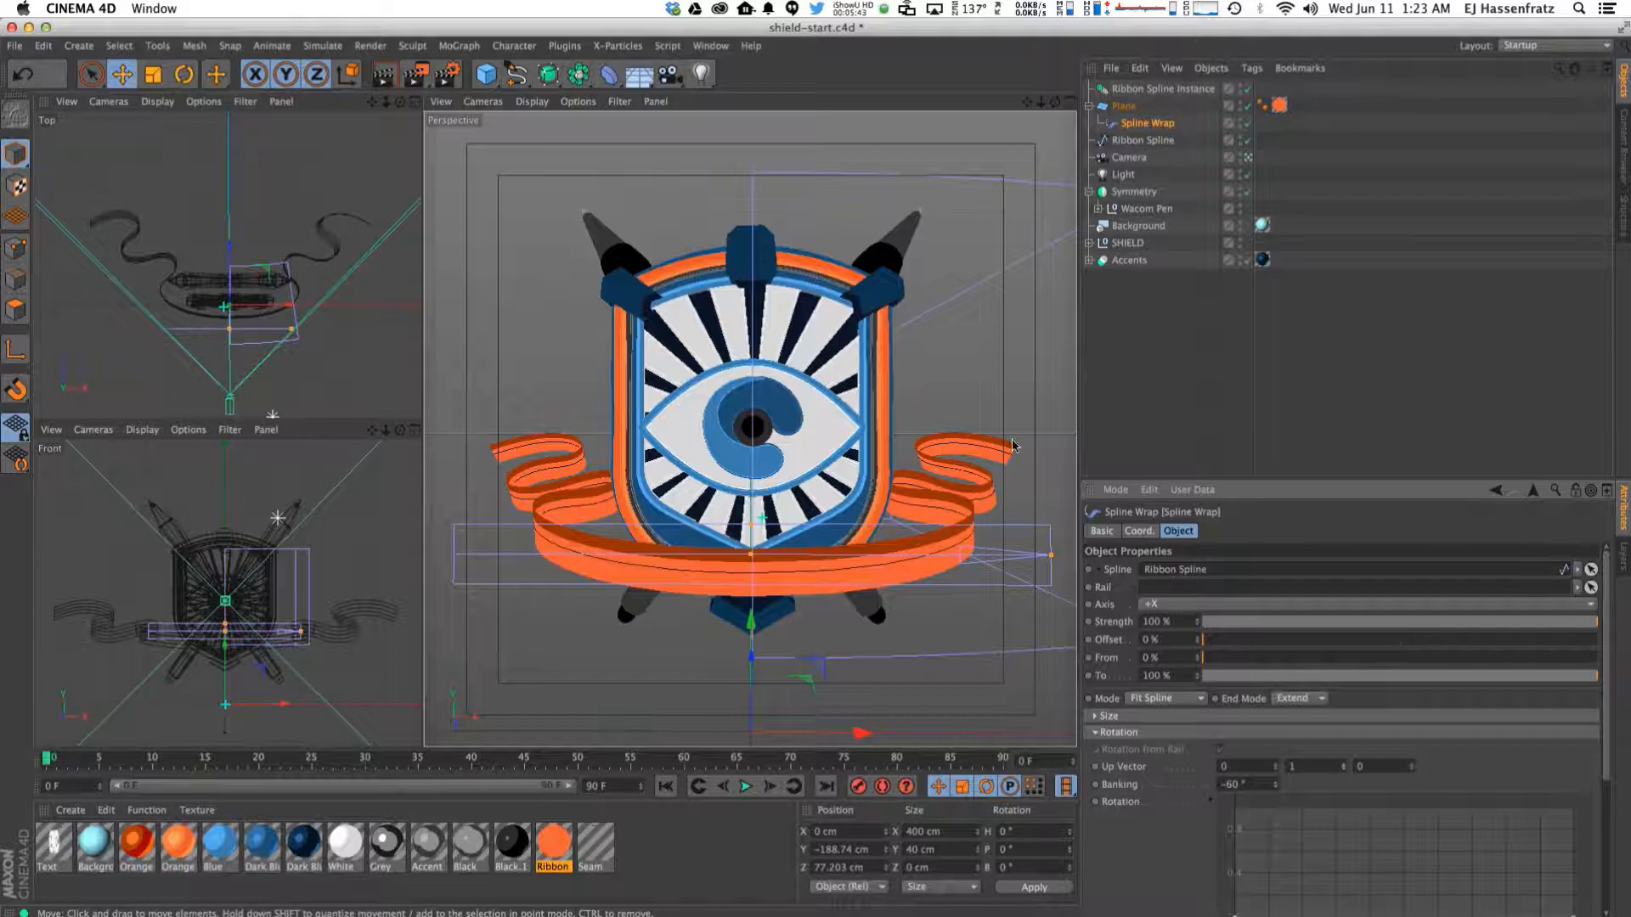
Reset the Spline Wrap's Up Vector Y to 0 and its banking to 0°.
type("0")
key("Return")
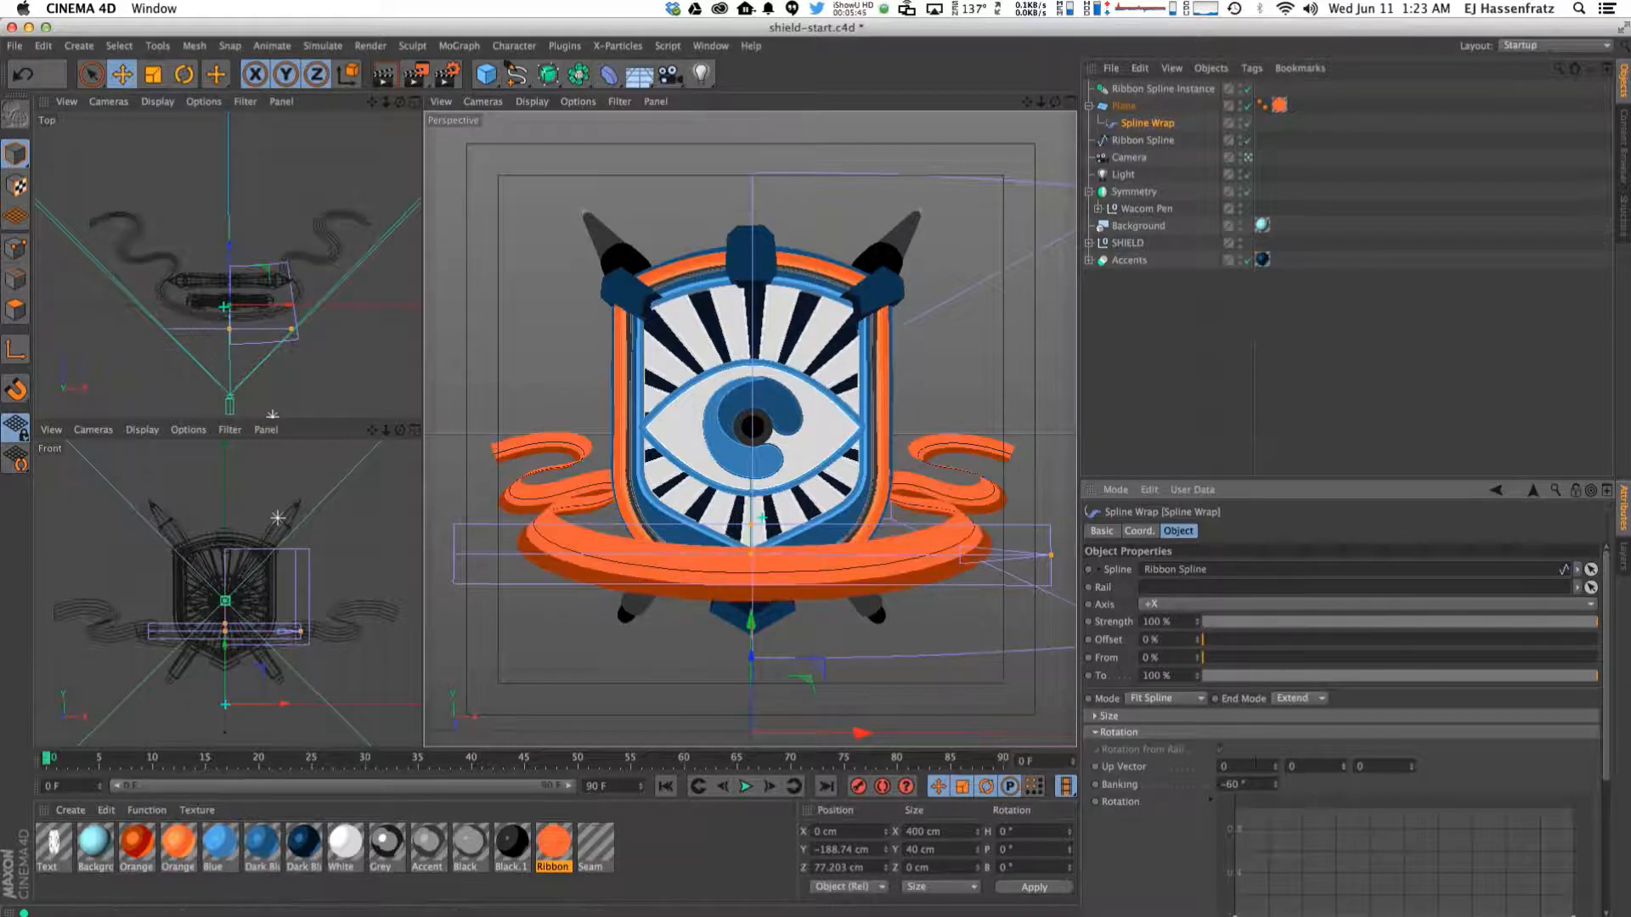
left_click_drag(1245, 784, 1184, 766)
type("0")
key("Return")
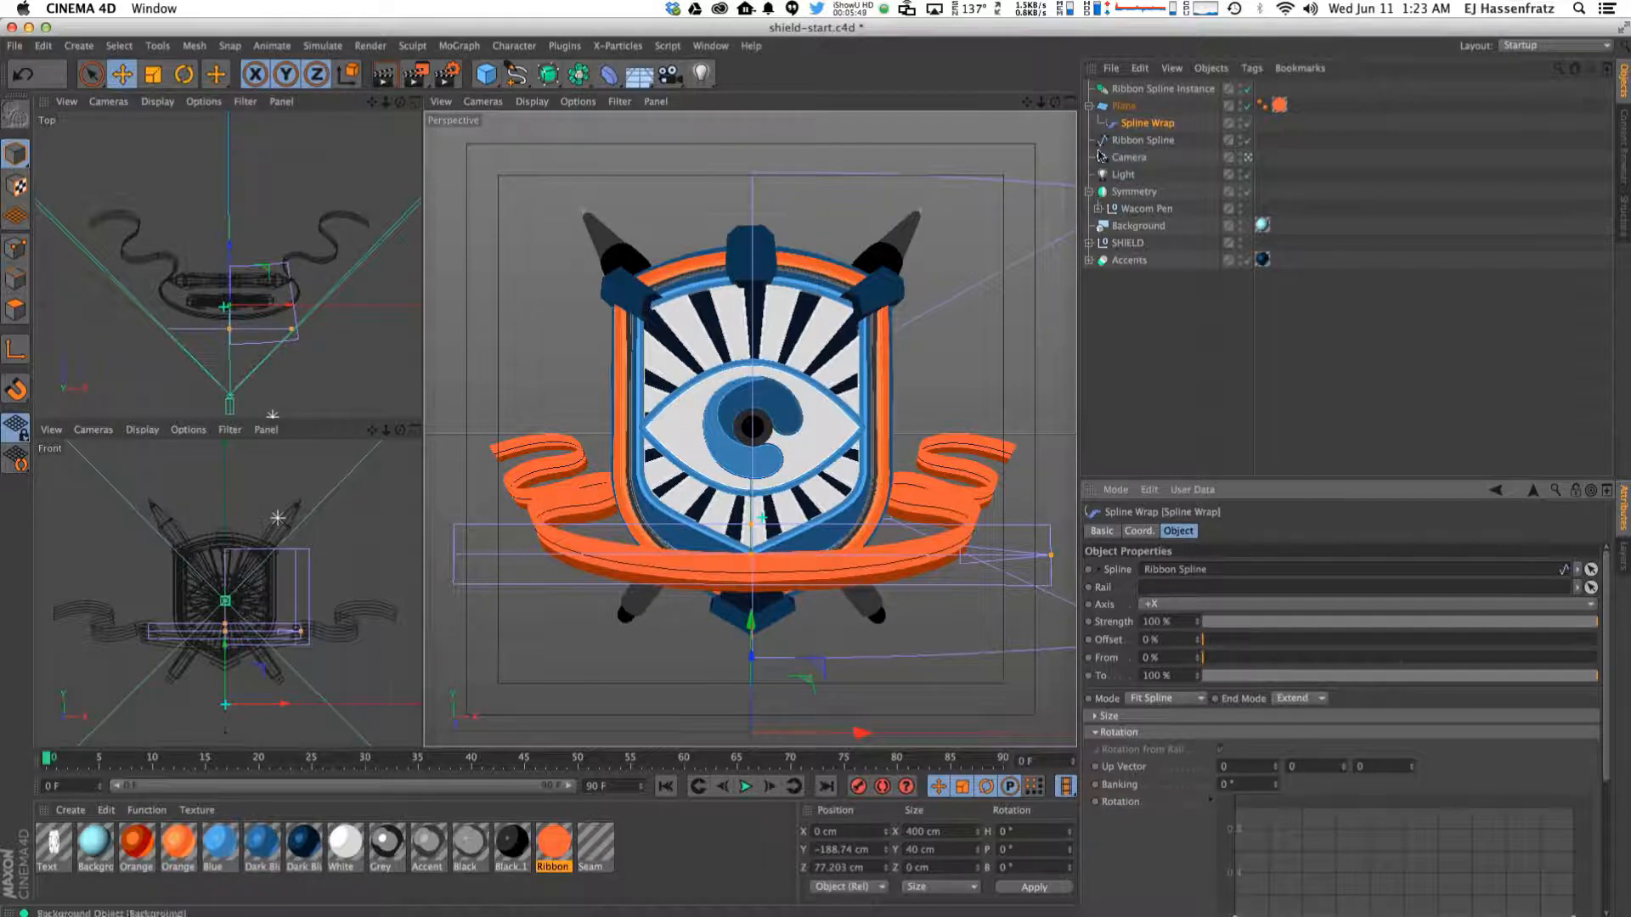
Assign the Ribbon Spline Instance as the Spline Wrap's rail and raise the instance to about -66 cm in Y.
left_click_drag(1133, 93, 1151, 598)
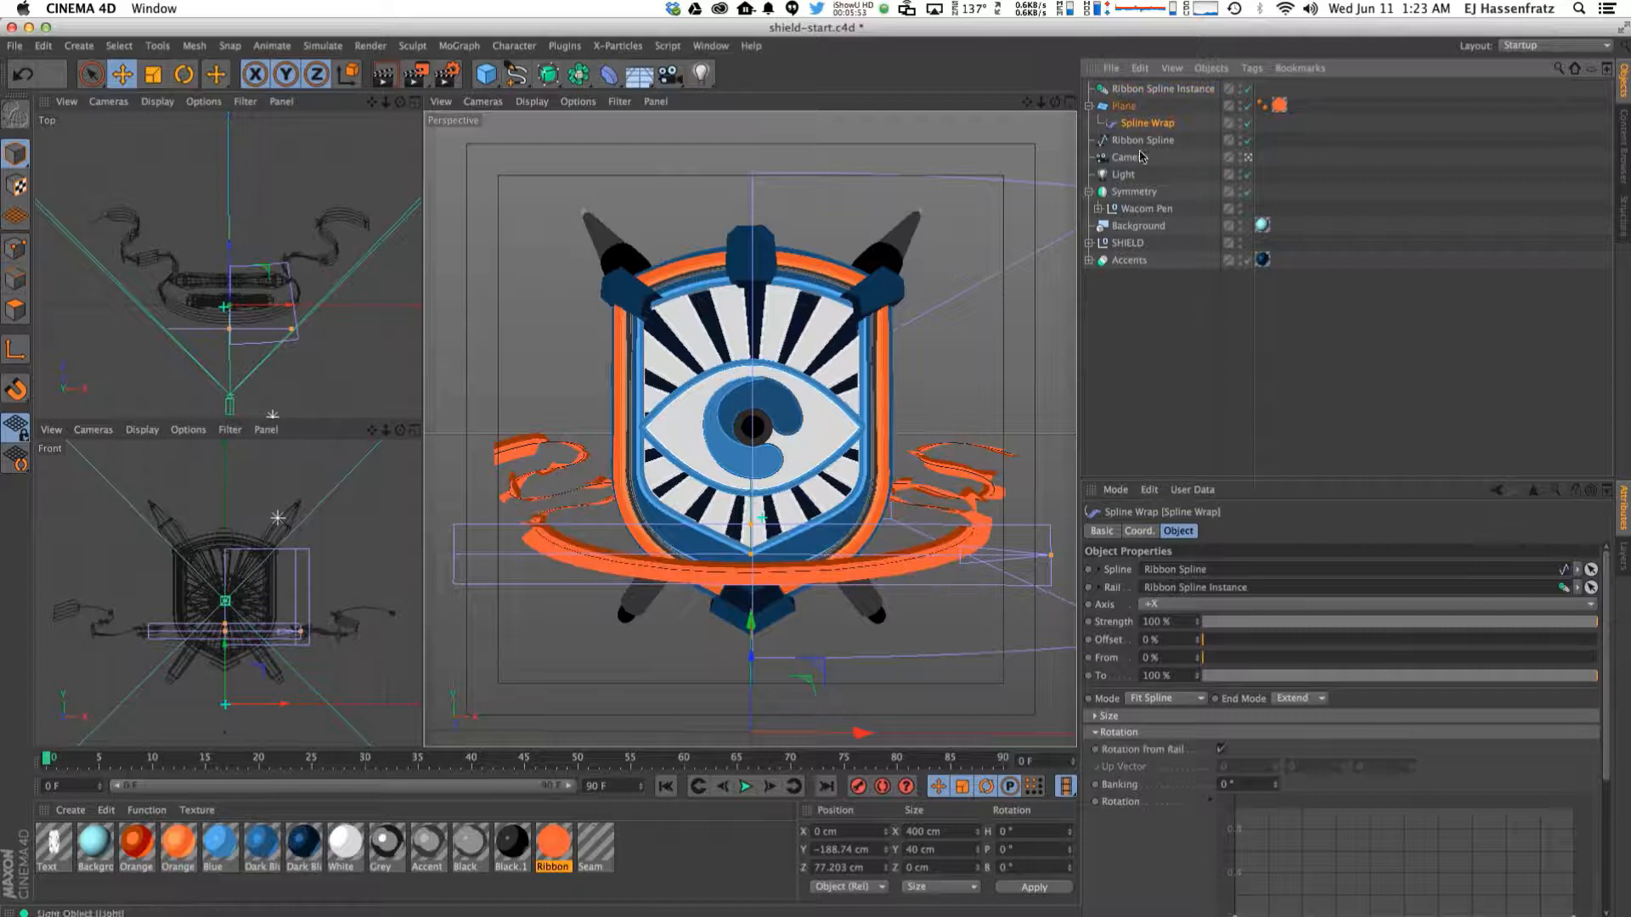
left_click(1134, 90)
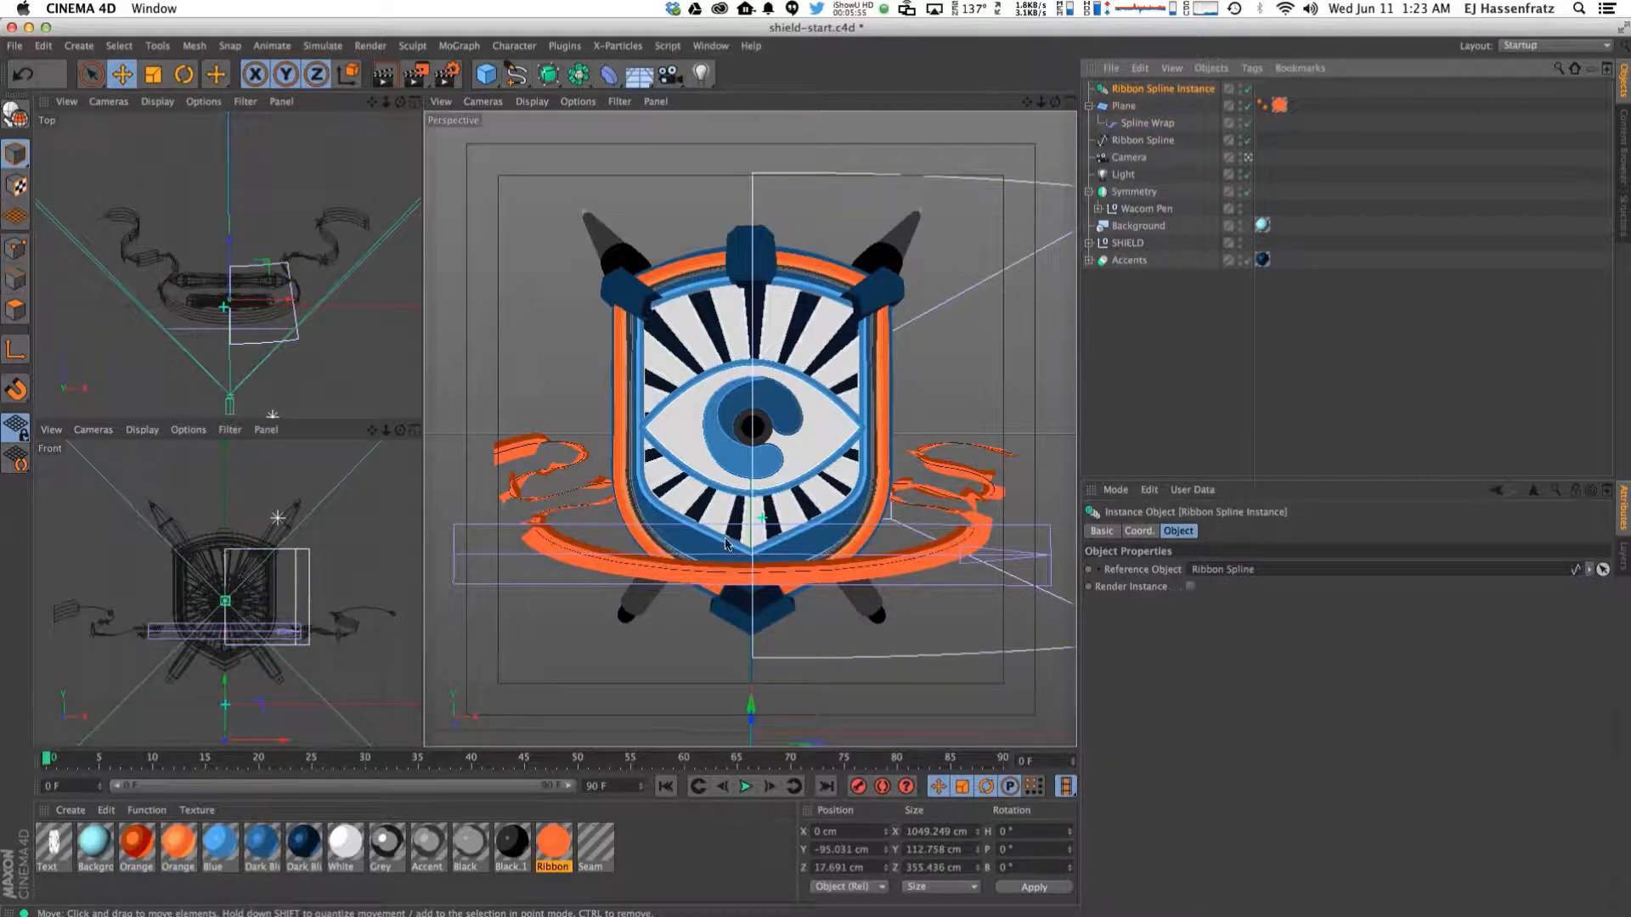
left_click_drag(227, 698, 227, 677)
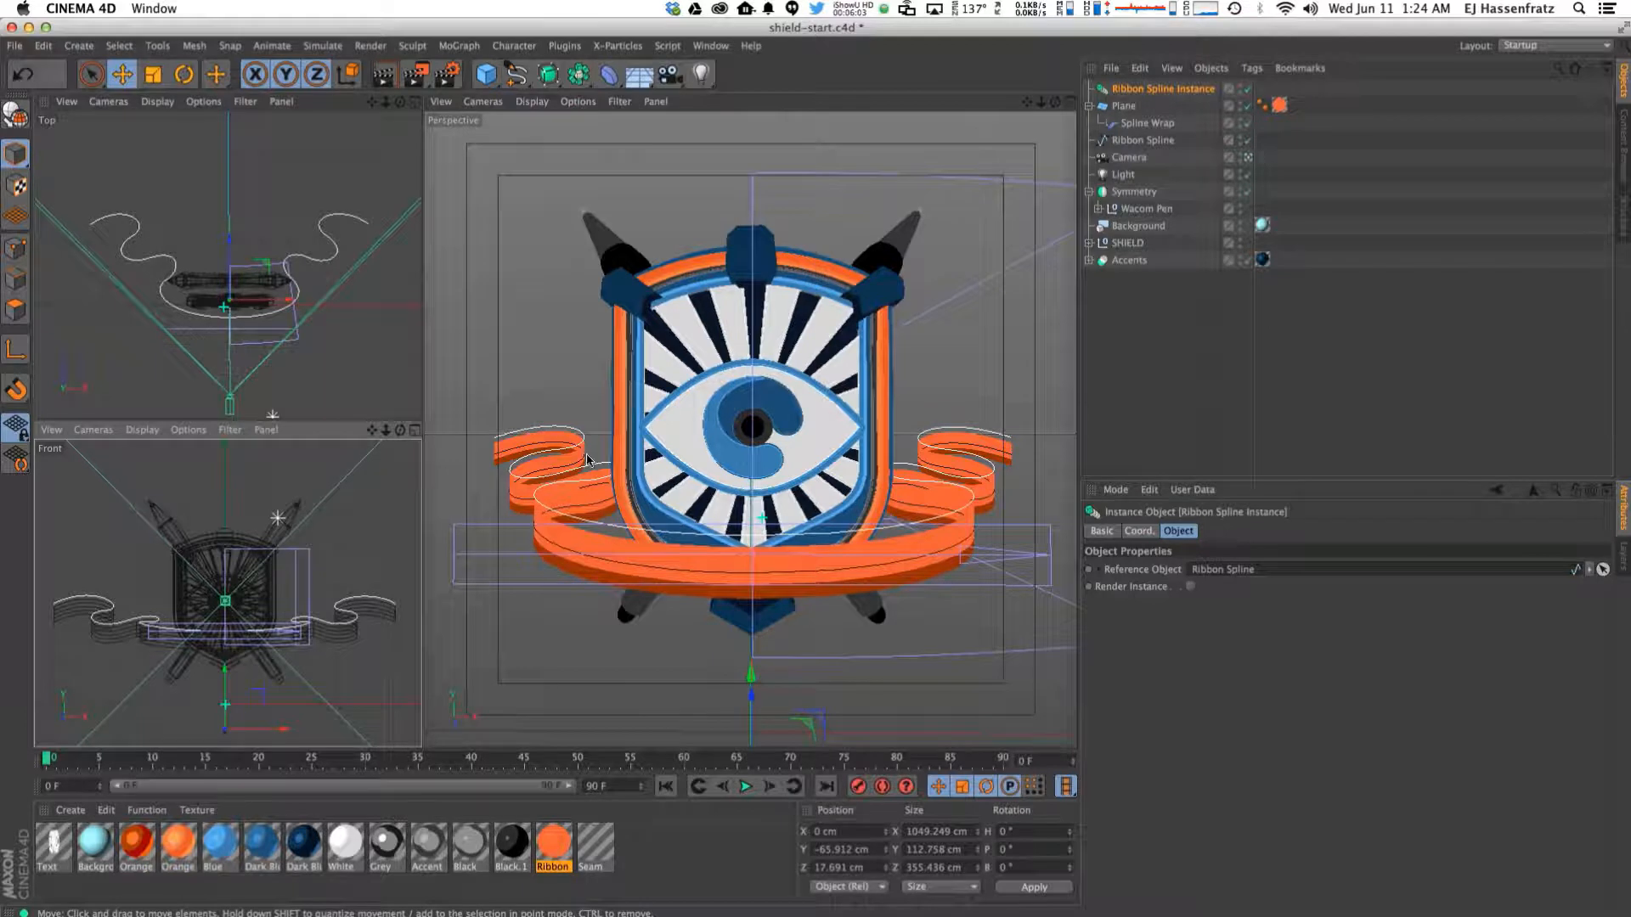
Examine the Ribbon Spline, its instance and the Spline Wrap settings, and render the perspective view to check the ribbon.
left_click(1142, 140)
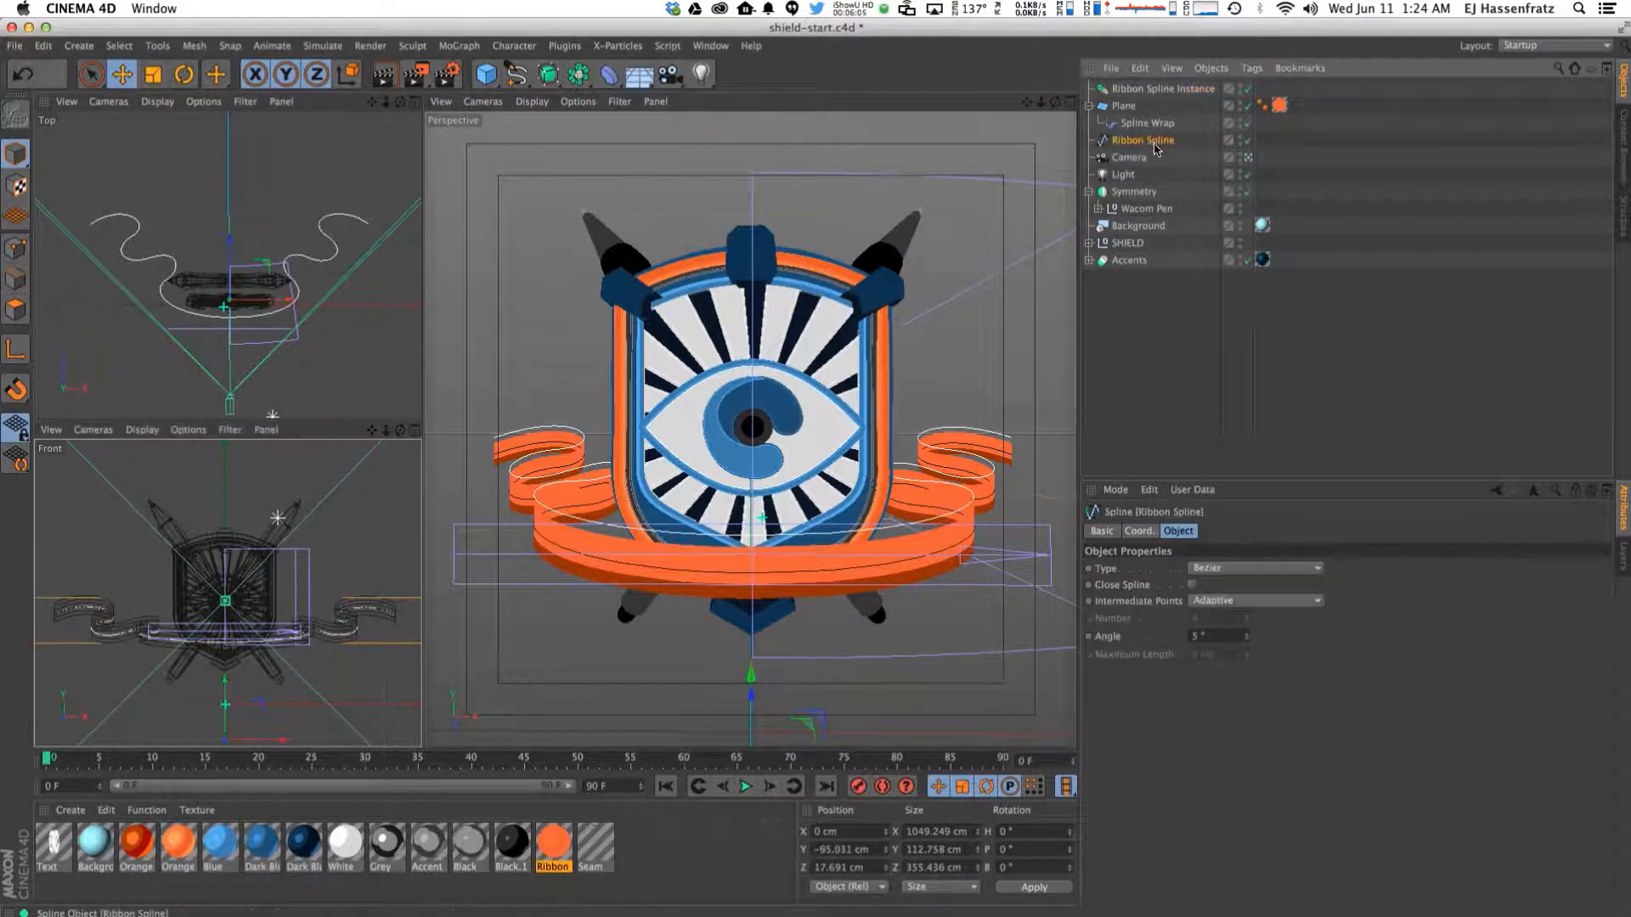
left_click(1146, 89)
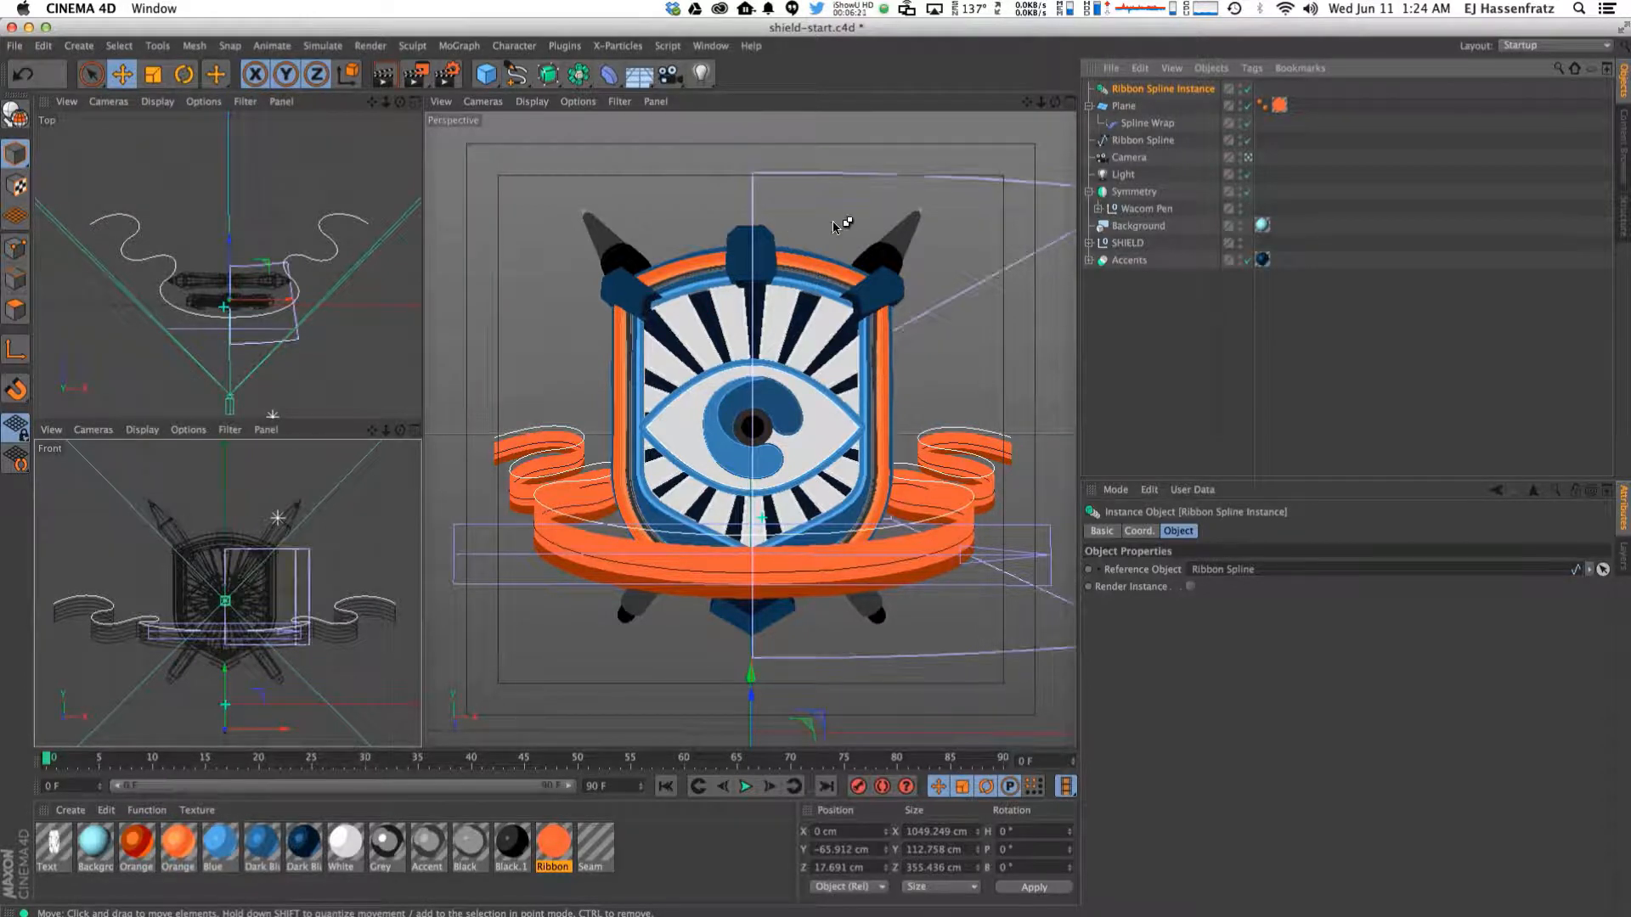
key("ctrl+r")
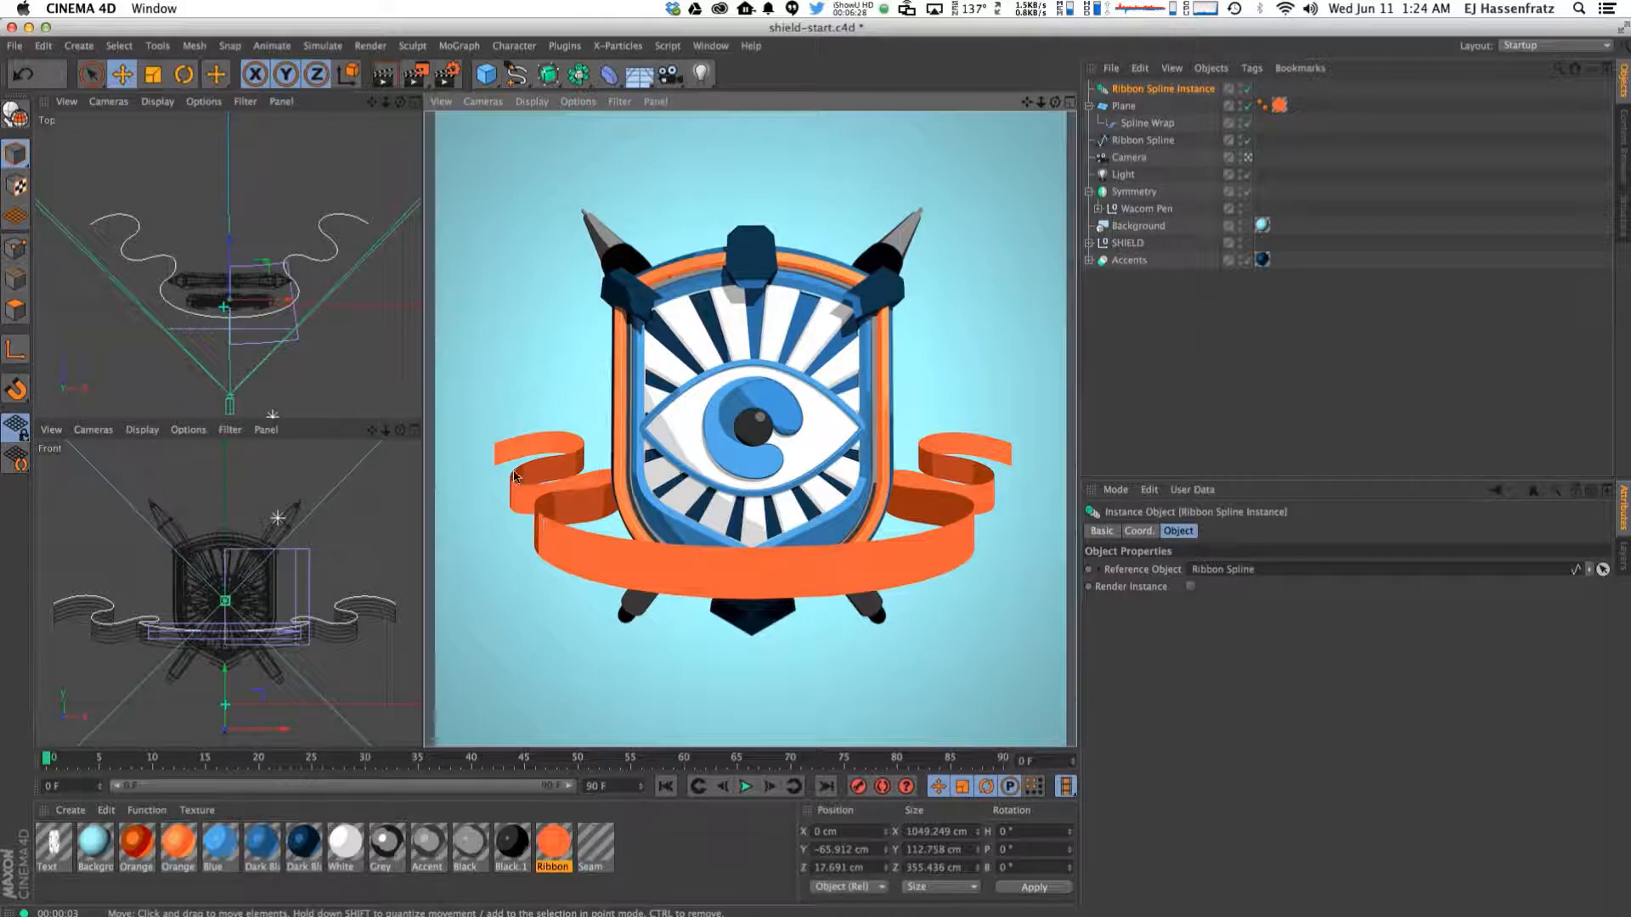
left_click(1141, 408)
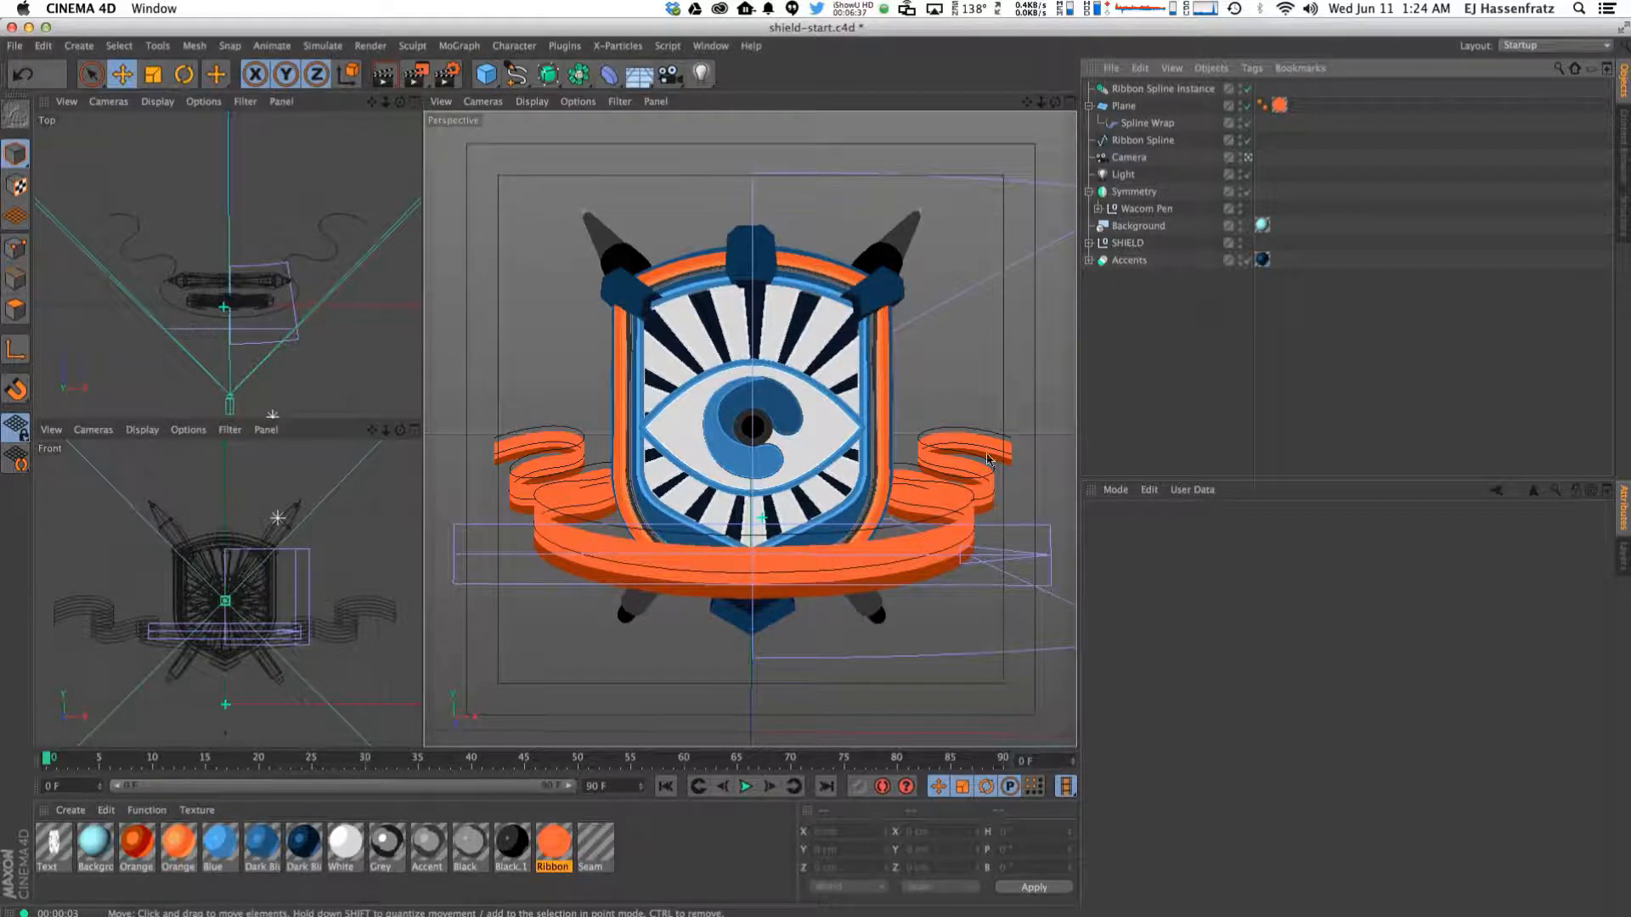
left_click(740, 550)
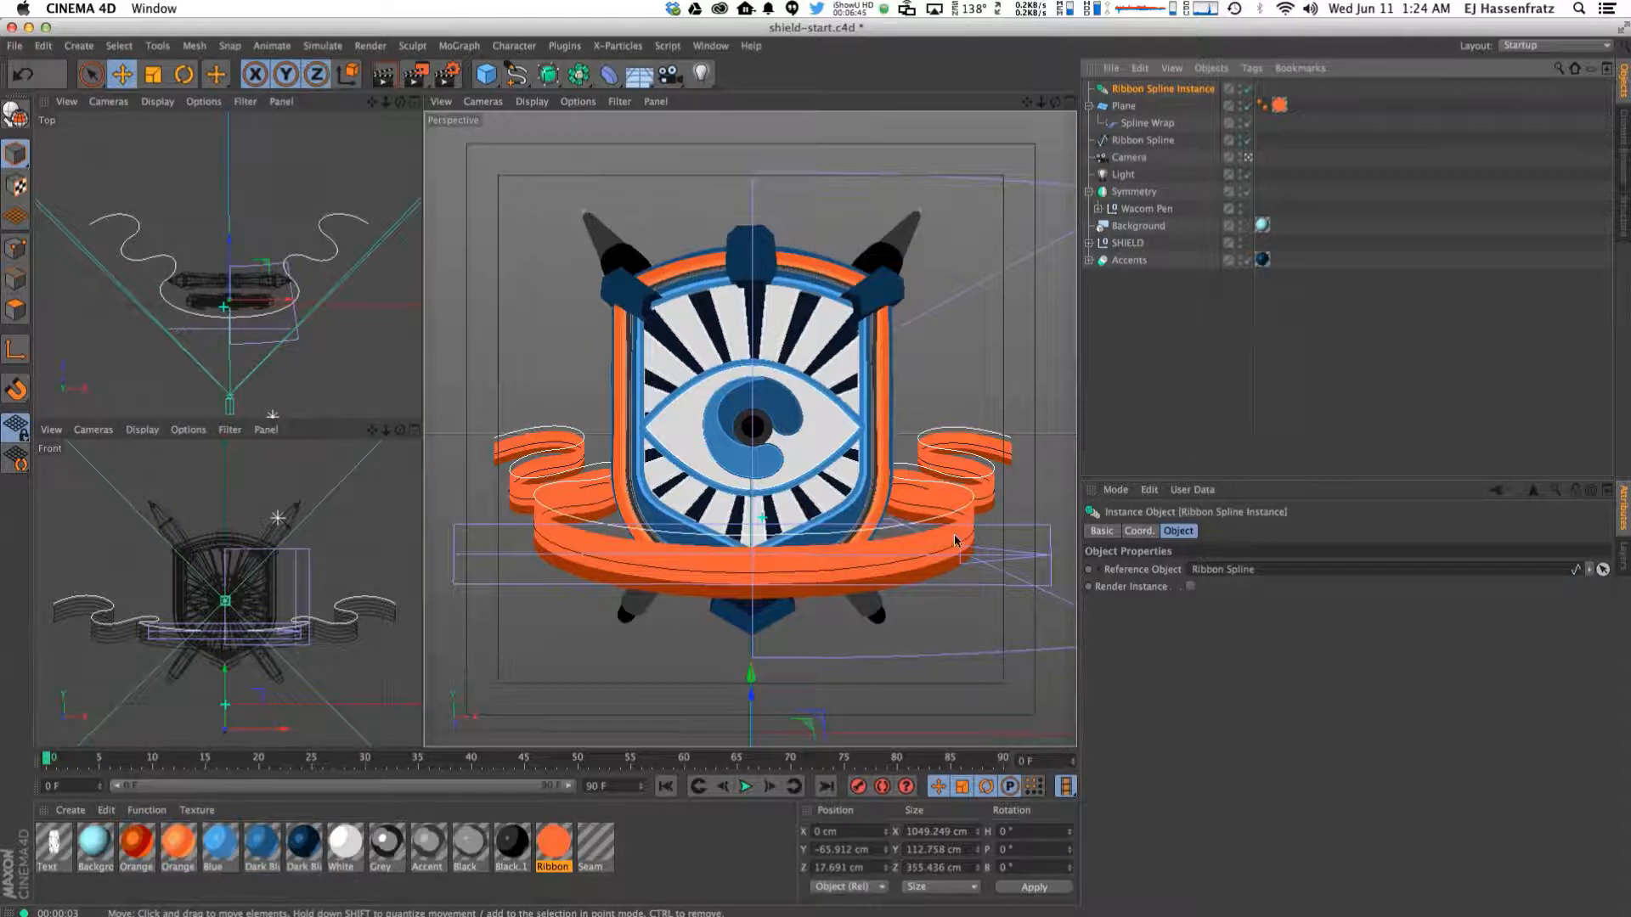
left_click(1167, 406)
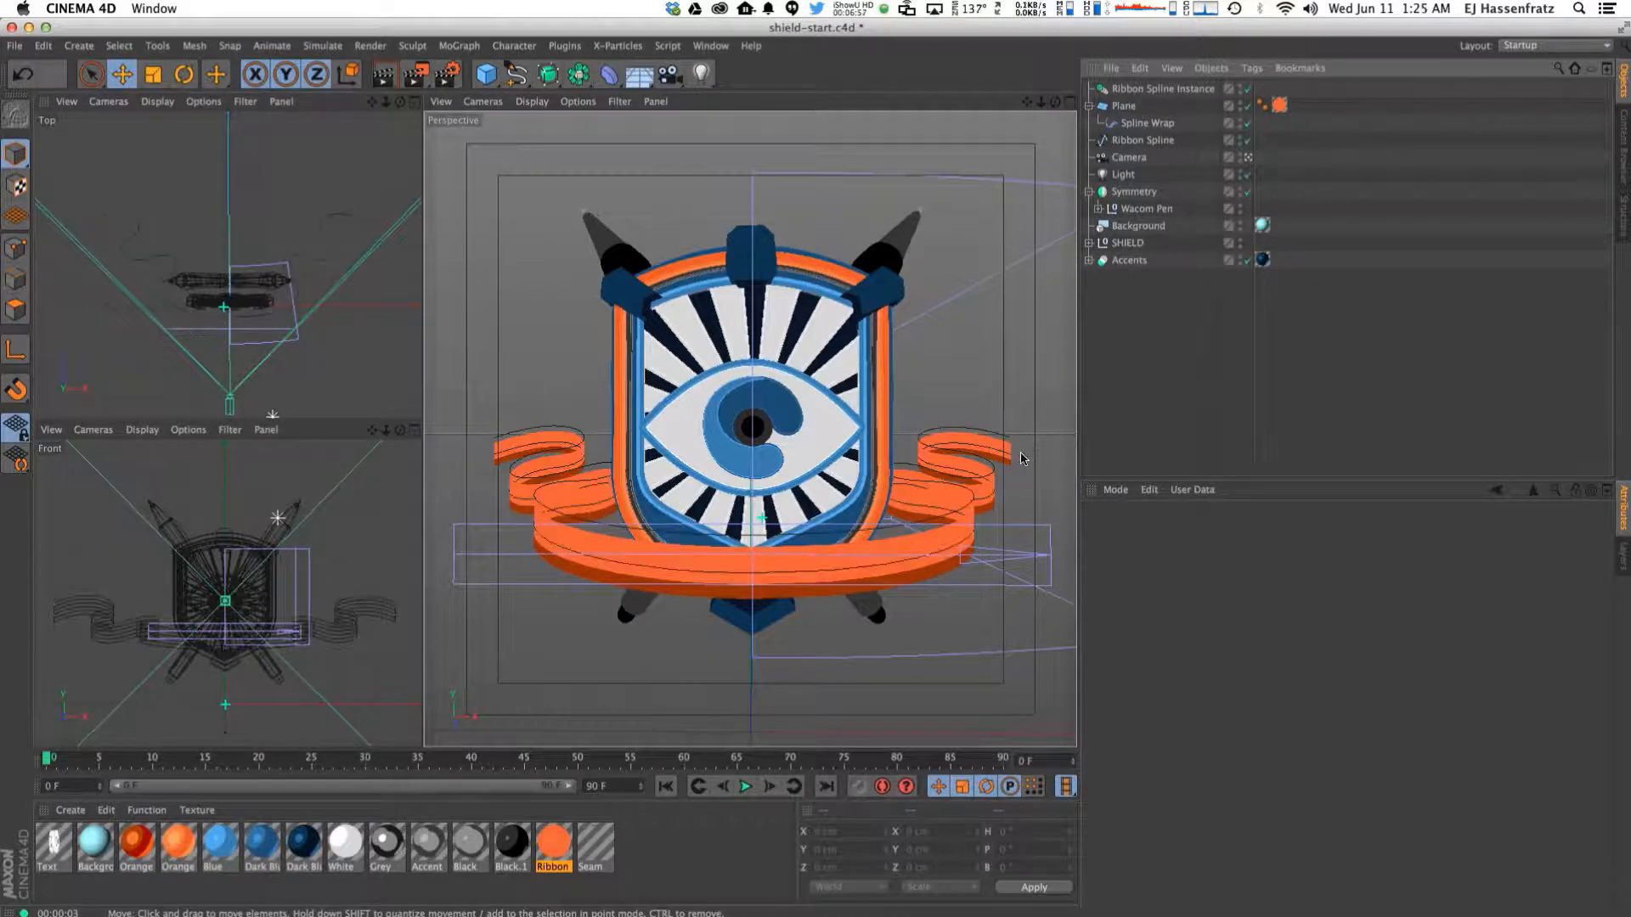
left_click(1153, 123)
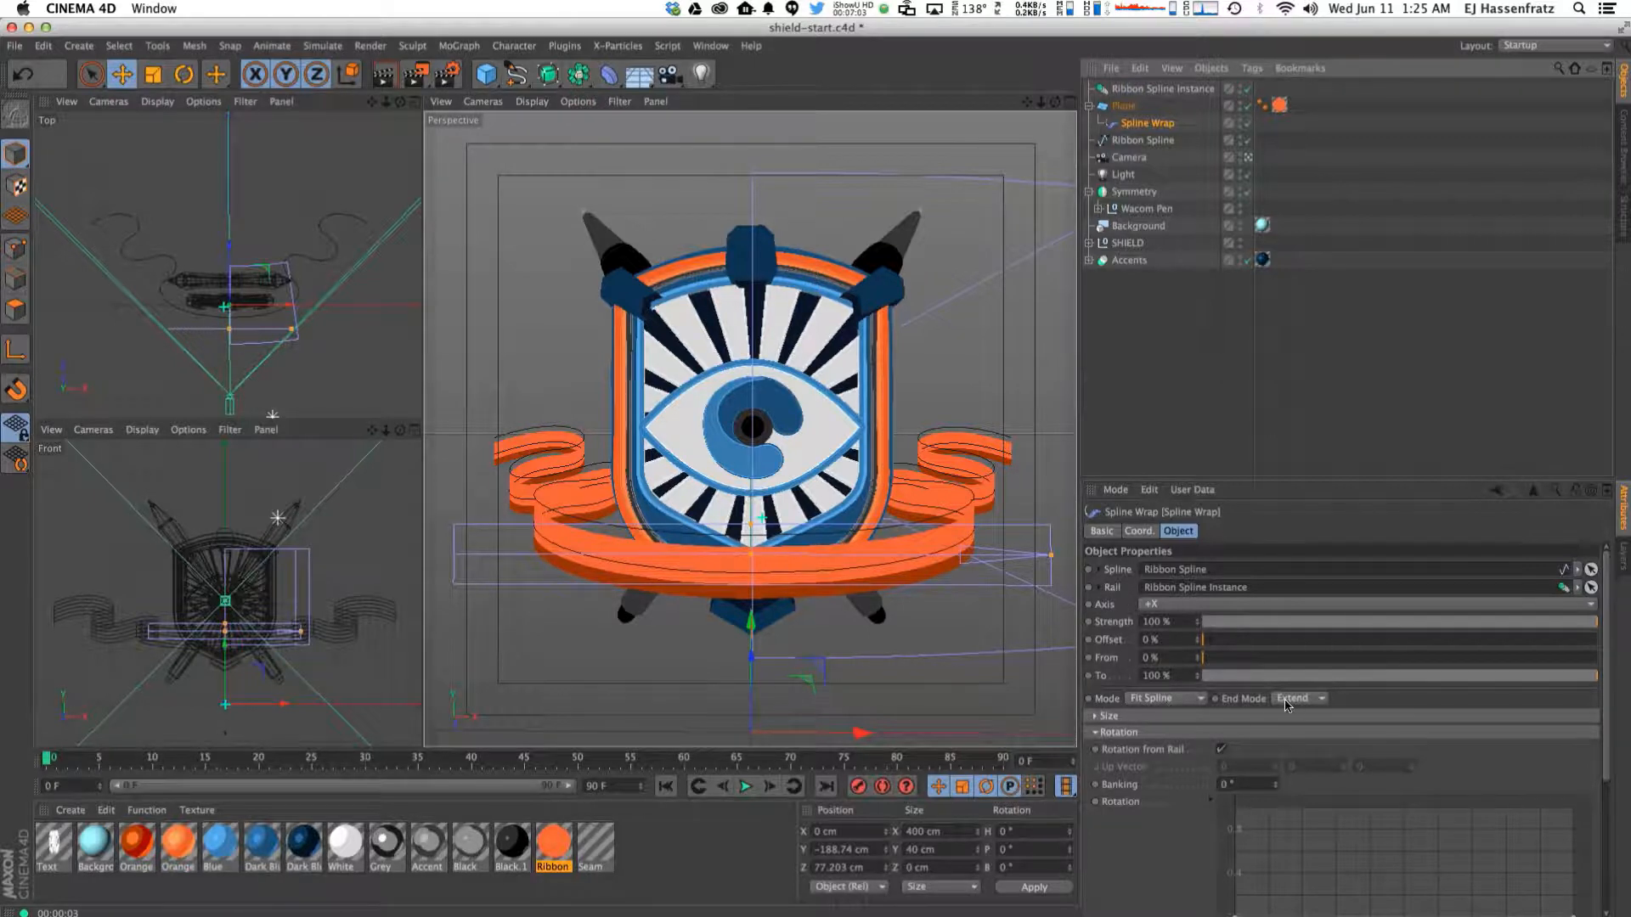
Group the plane under a null named Ribbon and move the Spline Wrap out of the plane, directly beneath that null.
left_click(1123, 105)
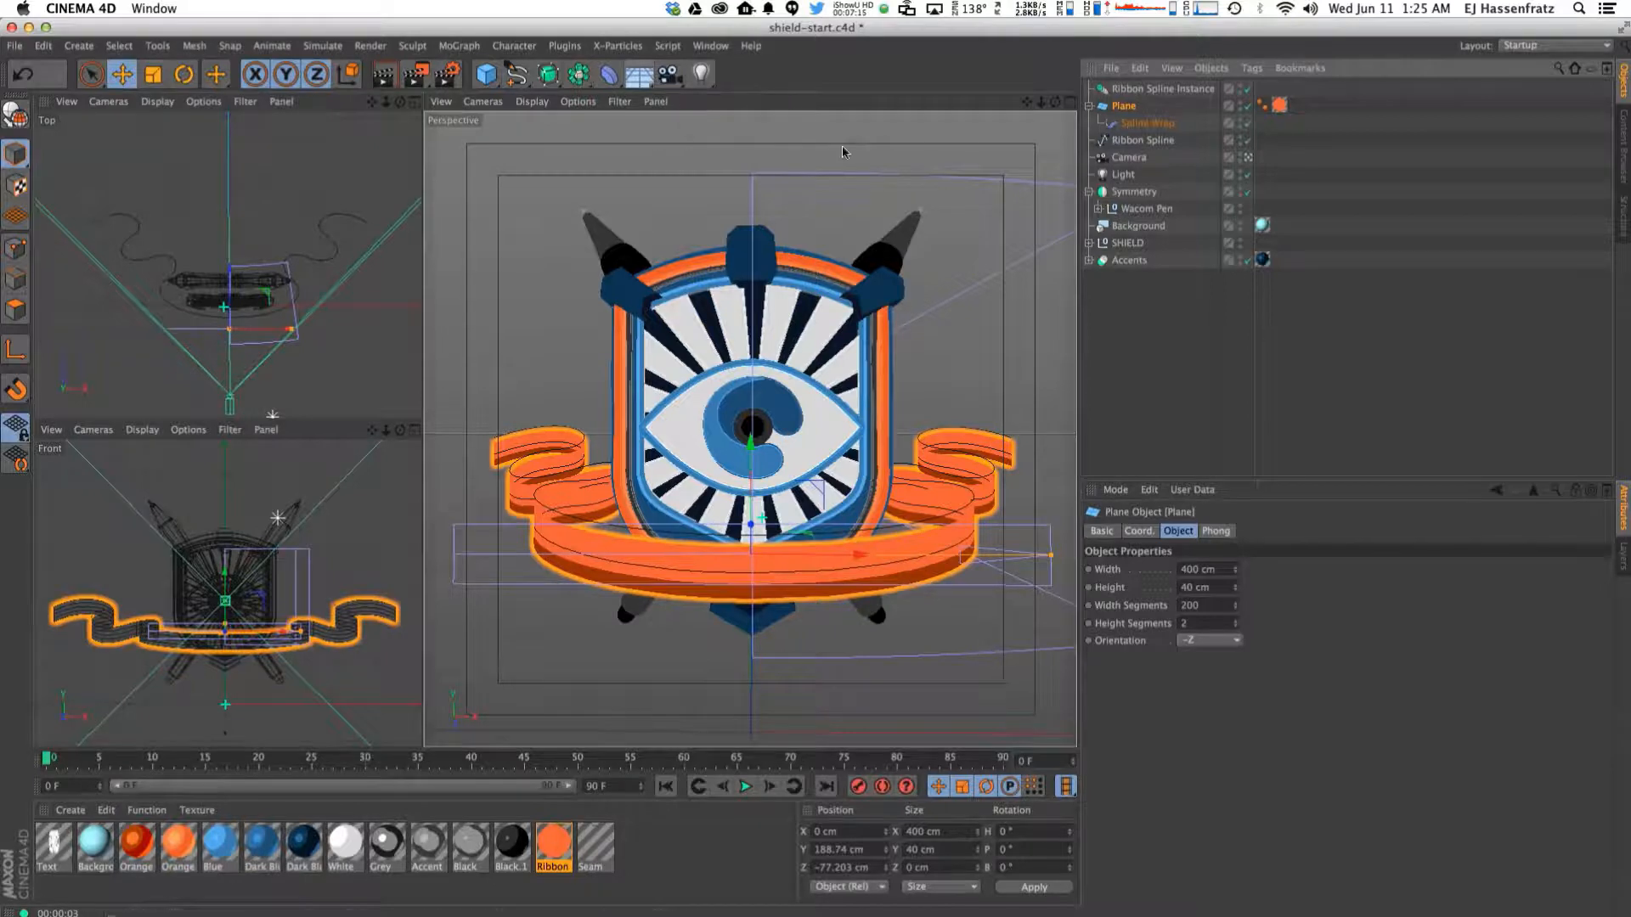
right_click(1116, 107)
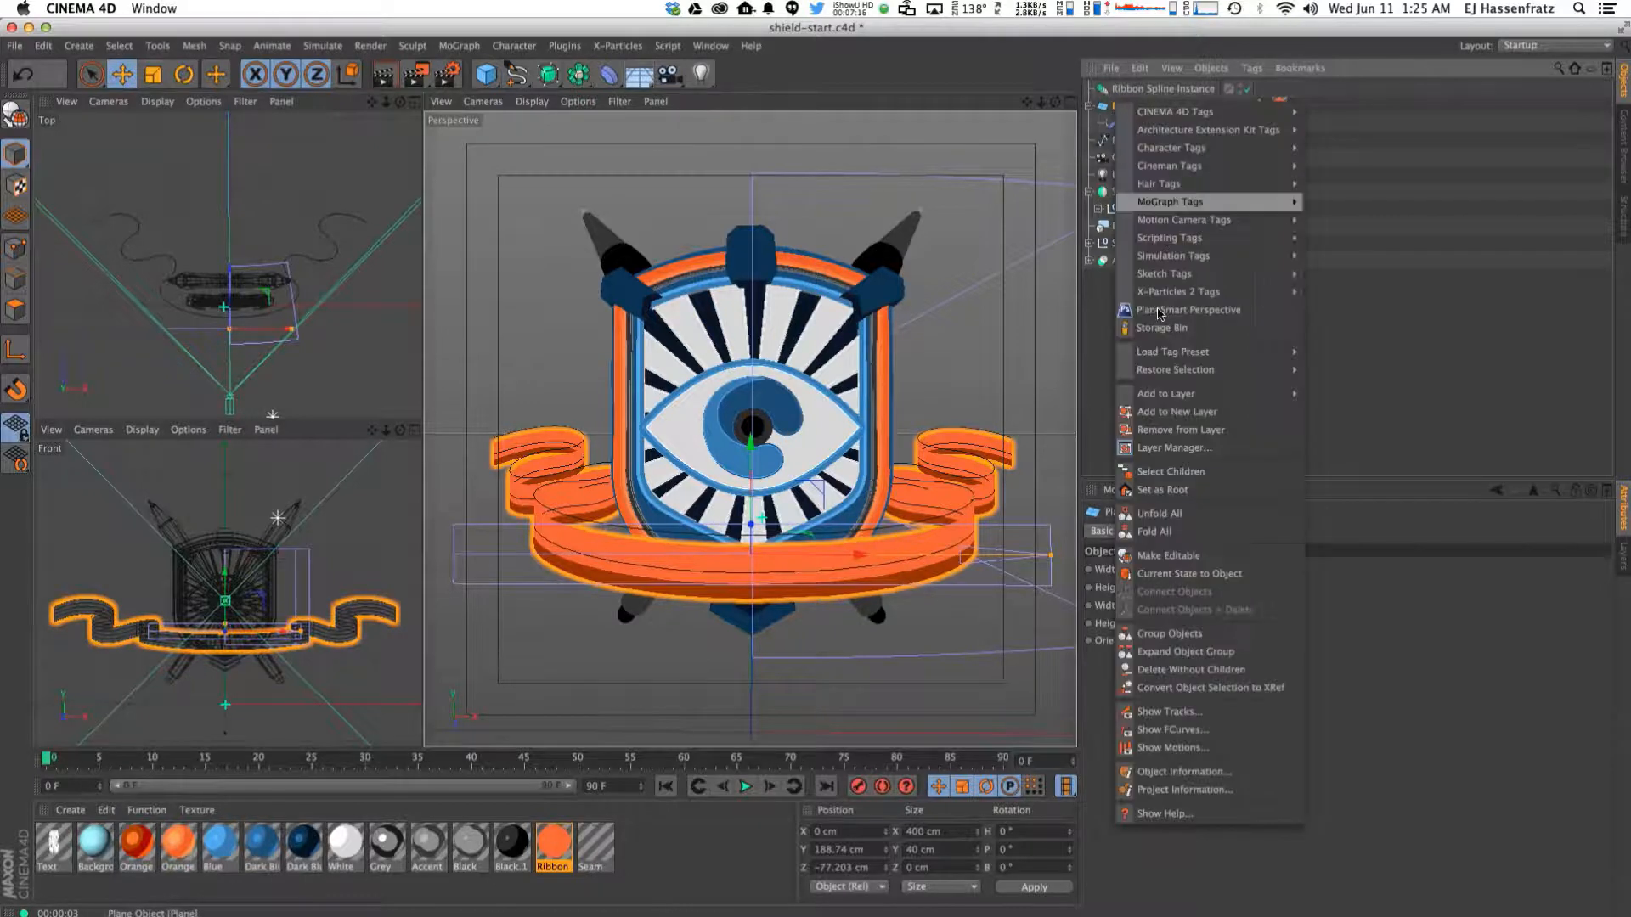
left_click(1171, 645)
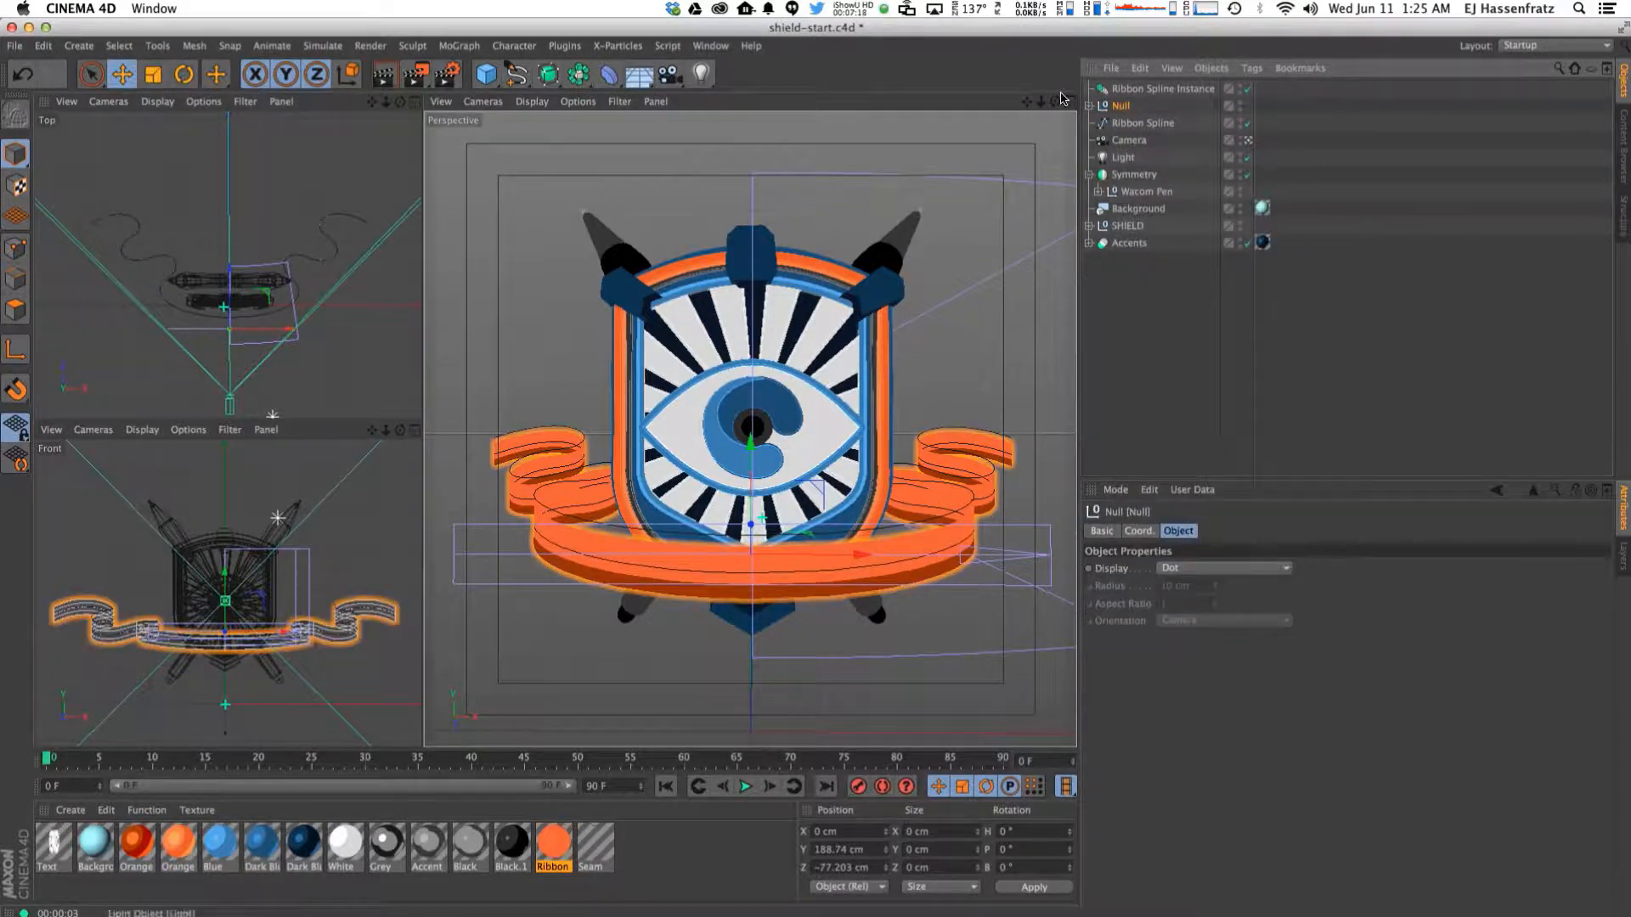
double_click(1124, 106)
type("S")
type("ibb")
key("Return")
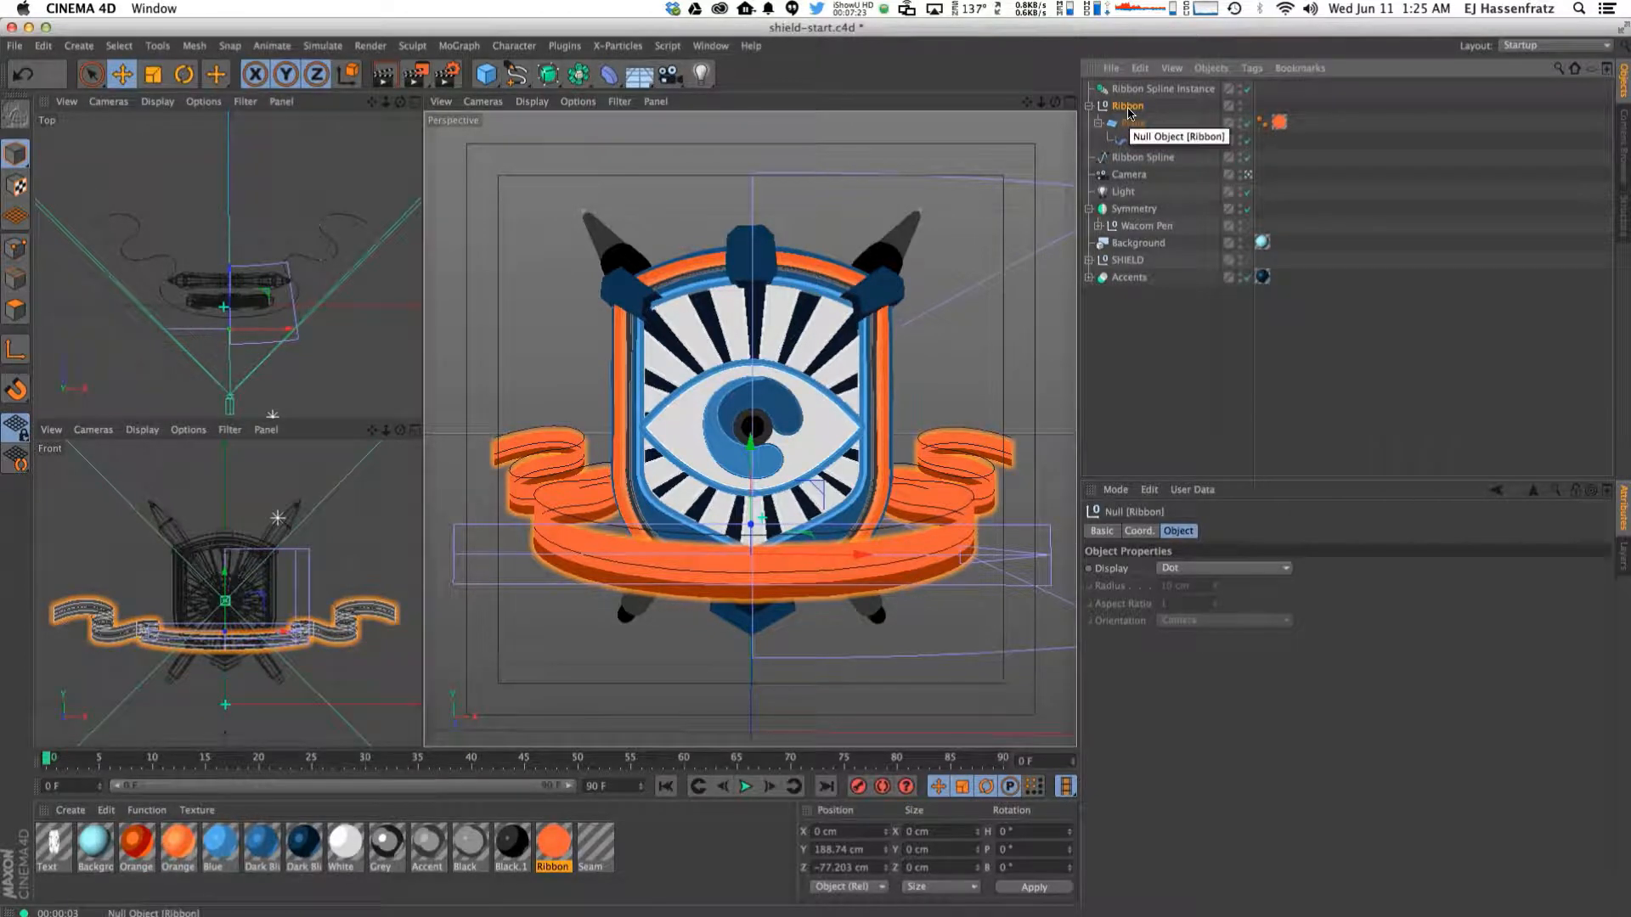
left_click_drag(1145, 141, 1140, 117)
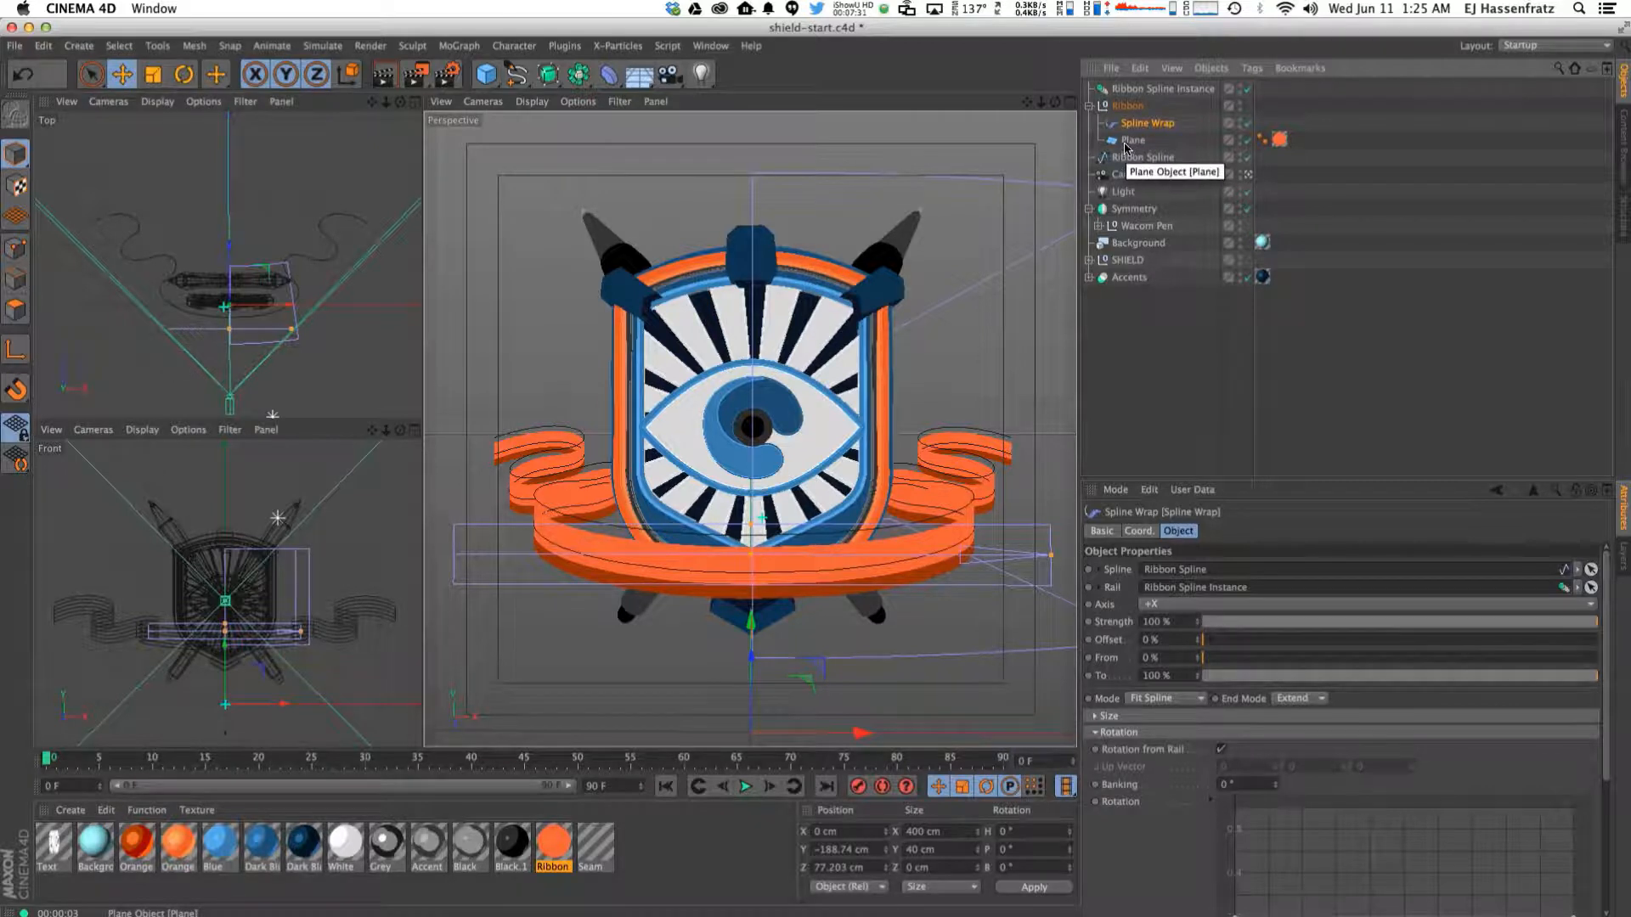
Add a Correction deformer and make it a child of the plane.
left_click(609, 74)
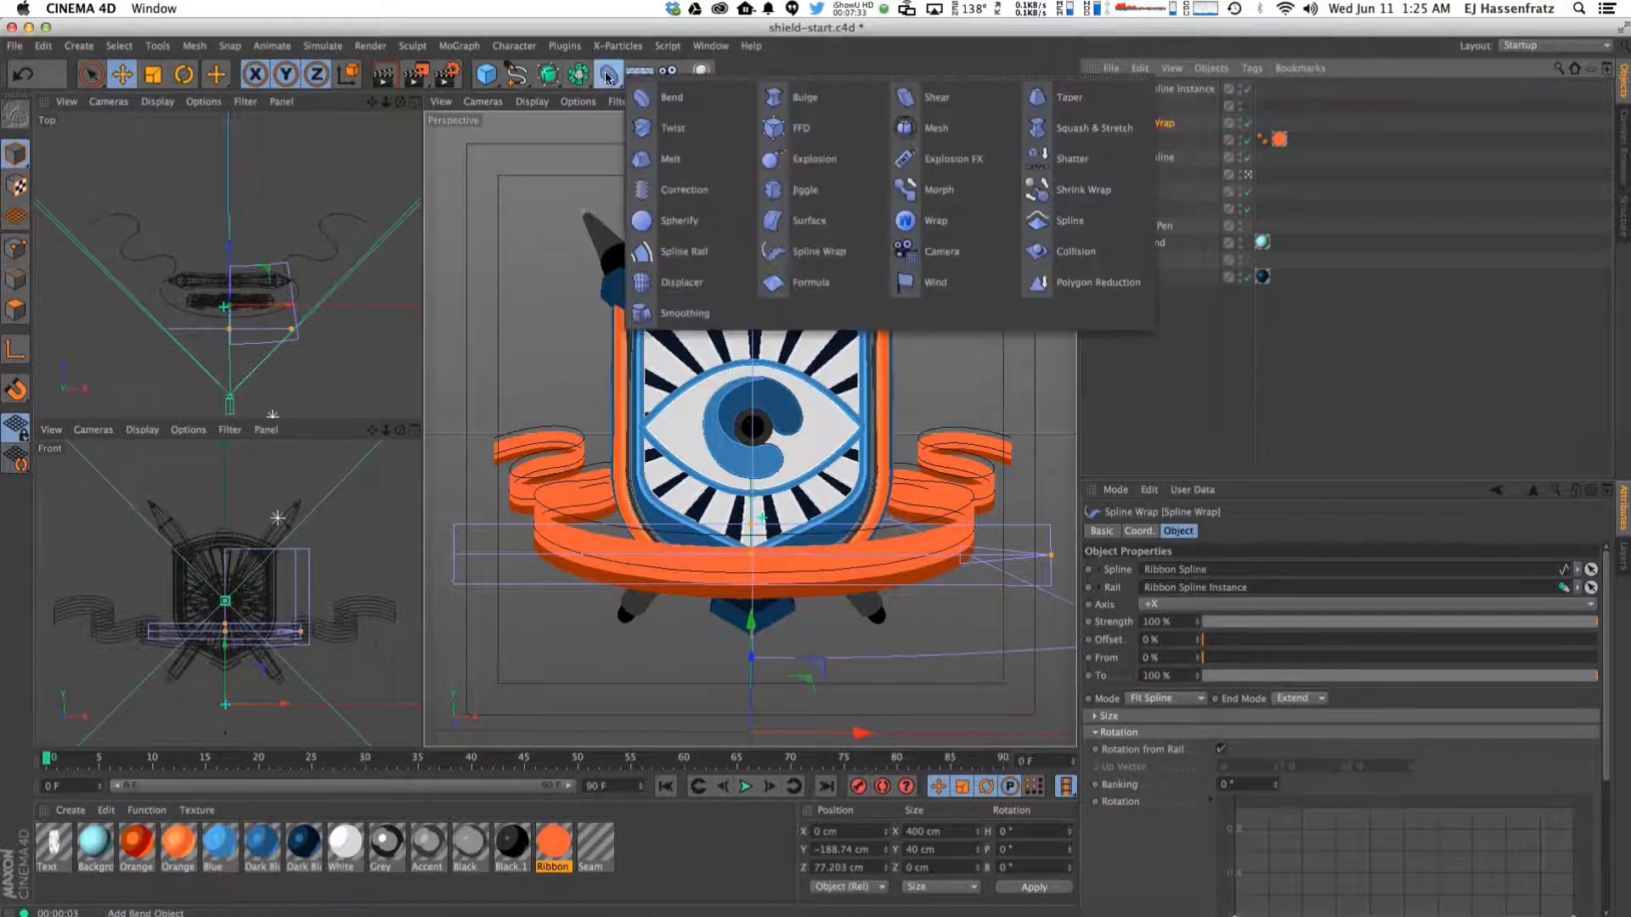
left_click(662, 197)
left_click_drag(1135, 90, 1139, 162)
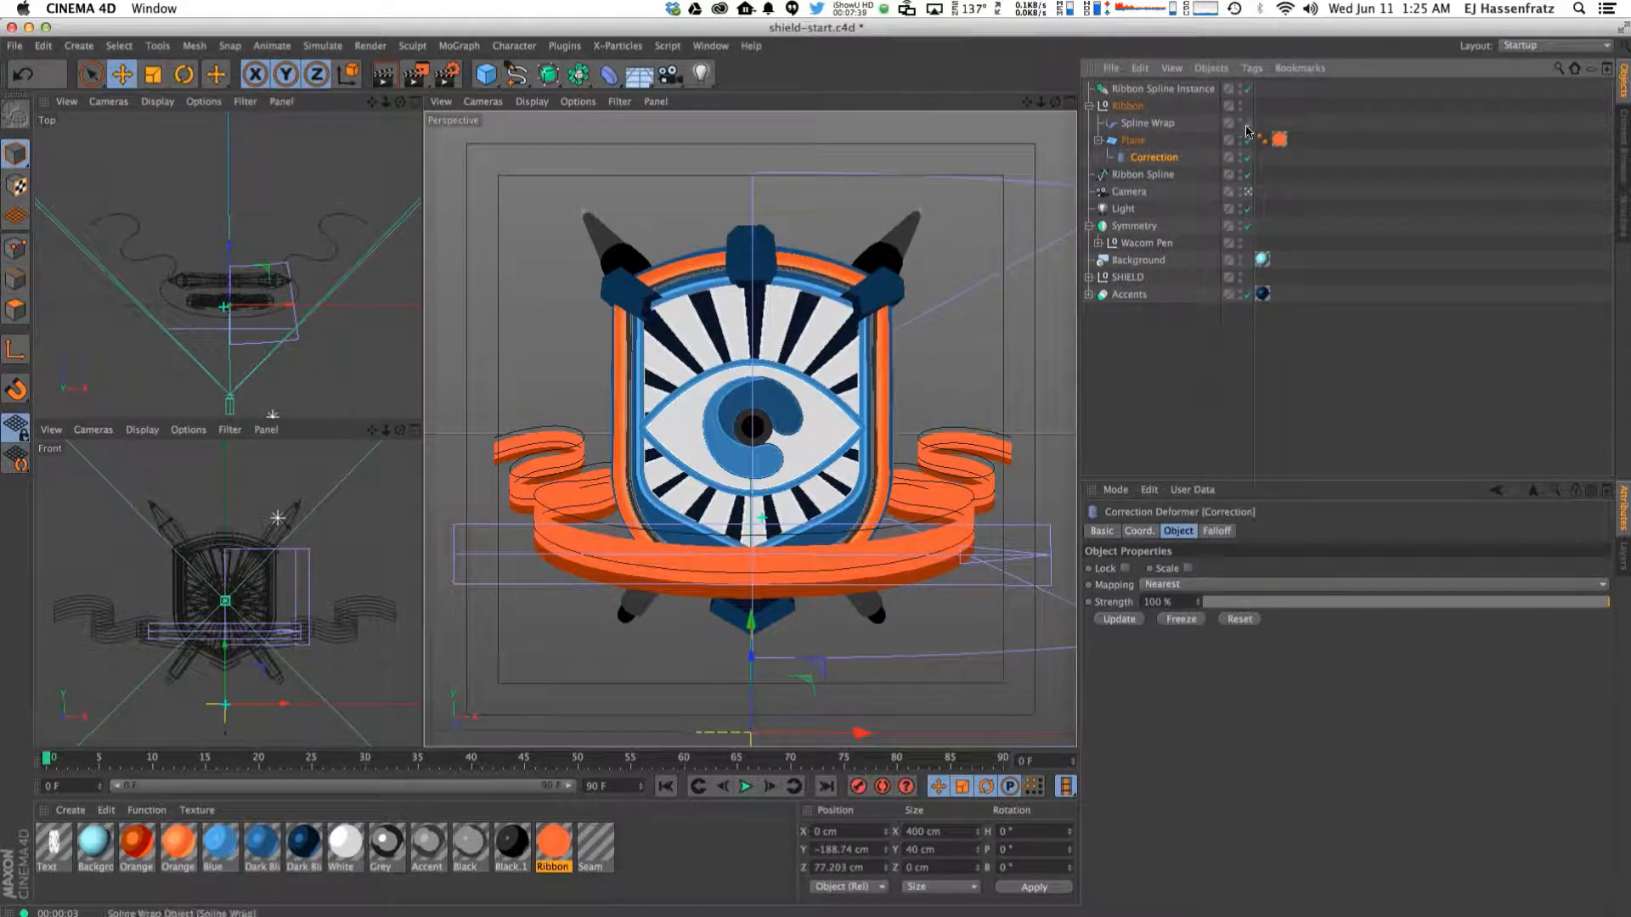
Disable the Spline Wrap and show the flat plane's points for editing through the Correction deformer.
left_click(1247, 122)
left_click(15, 248)
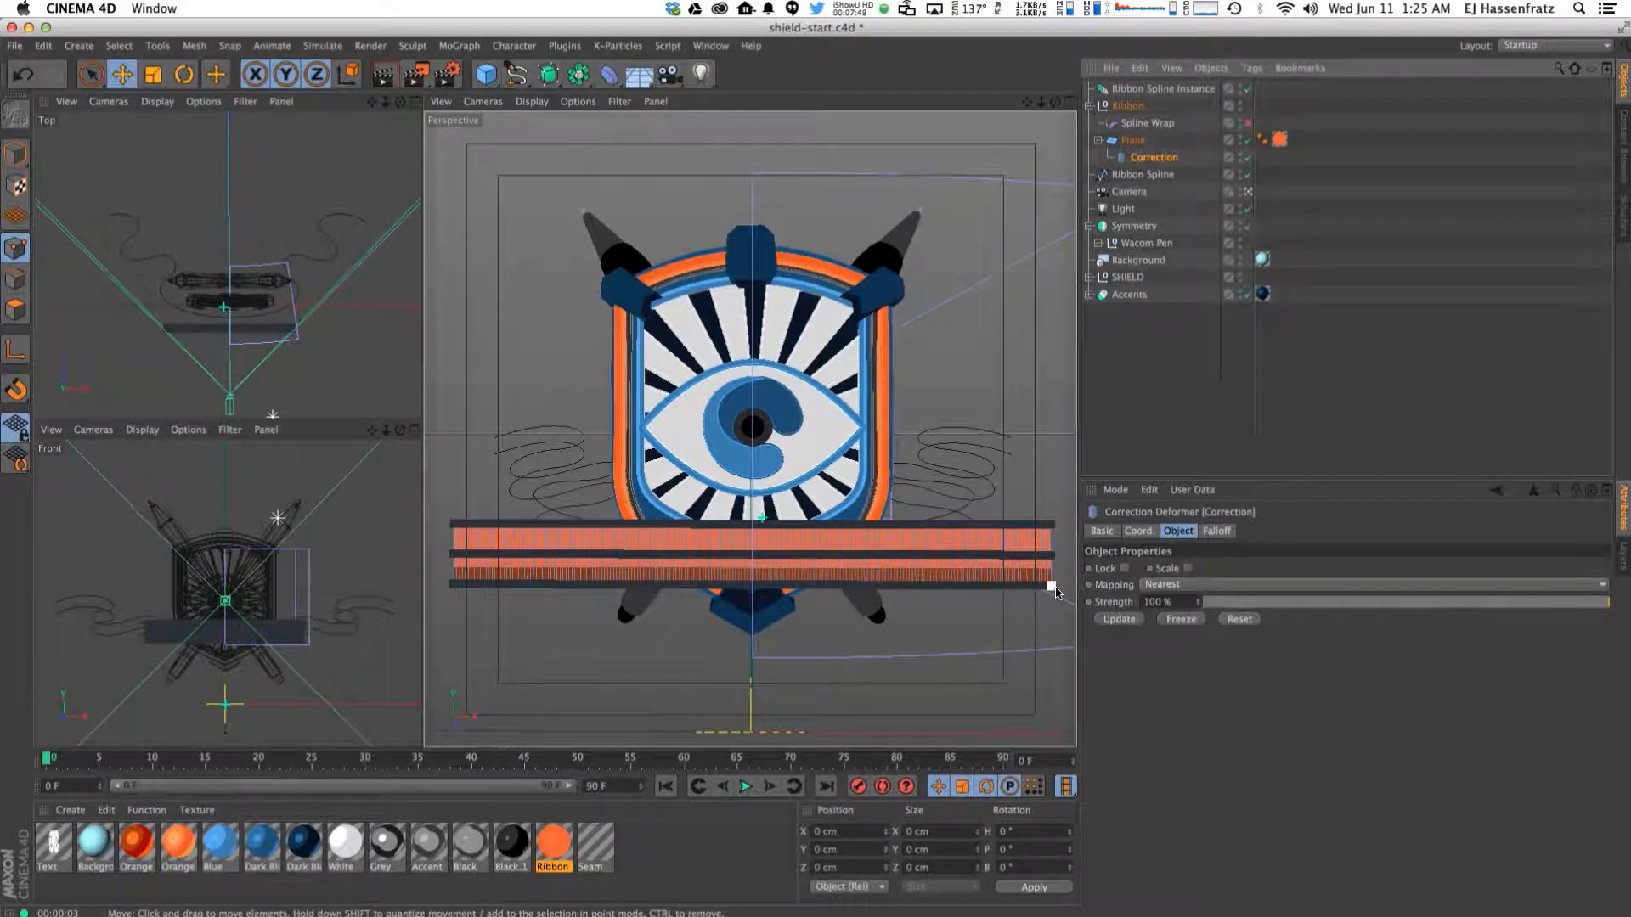
left_click(16, 279)
left_click(15, 310)
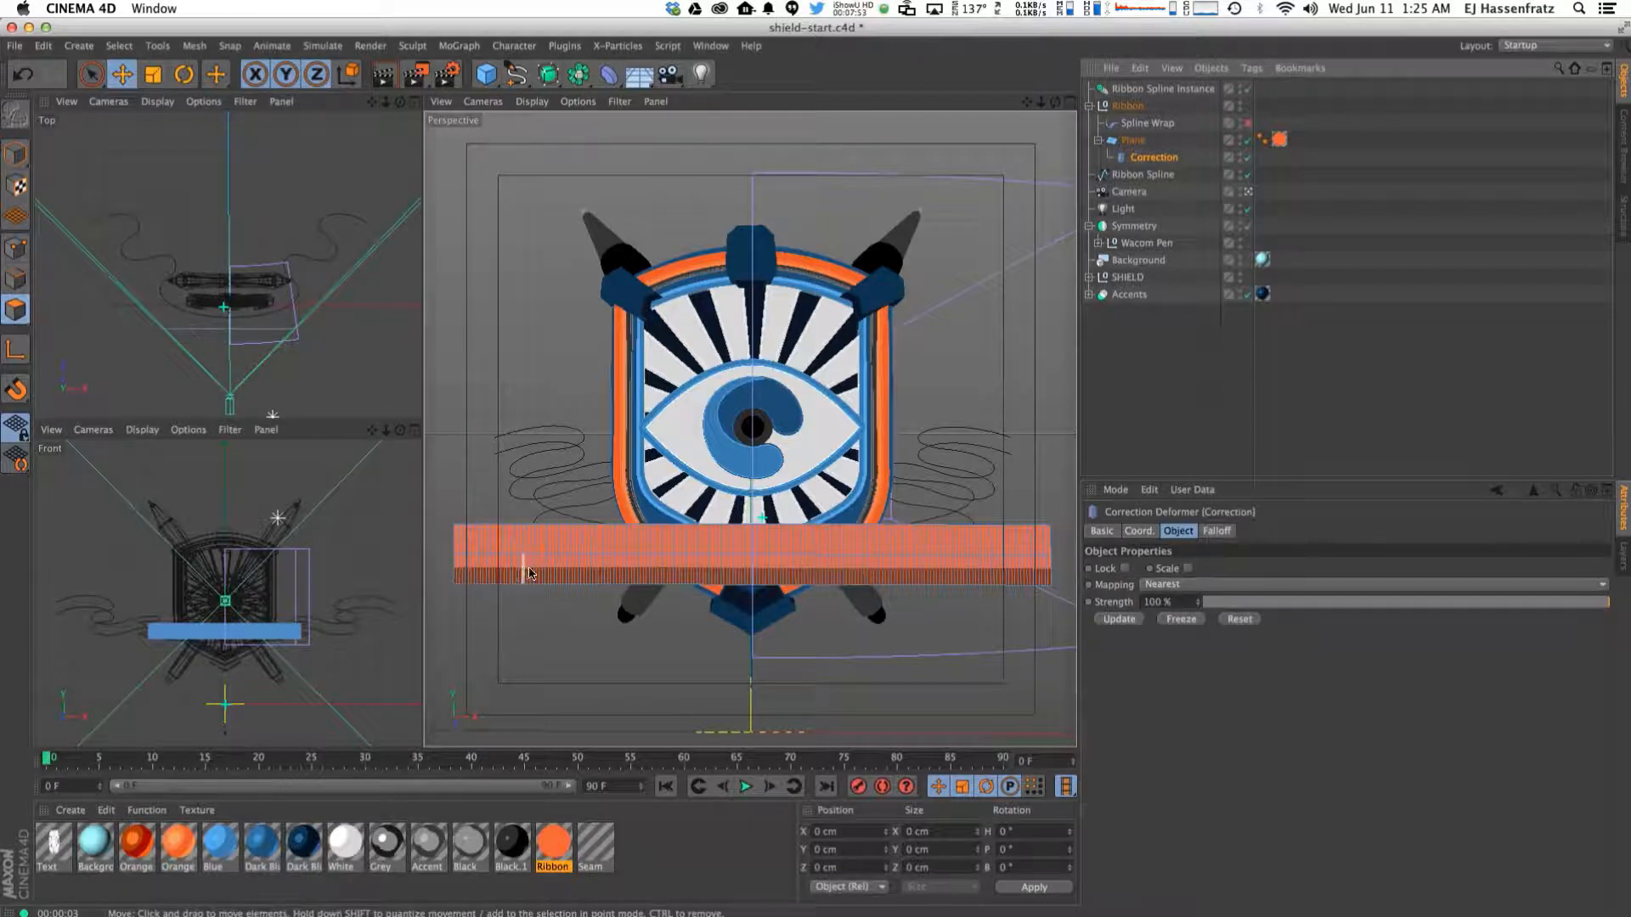
left_click(15, 248)
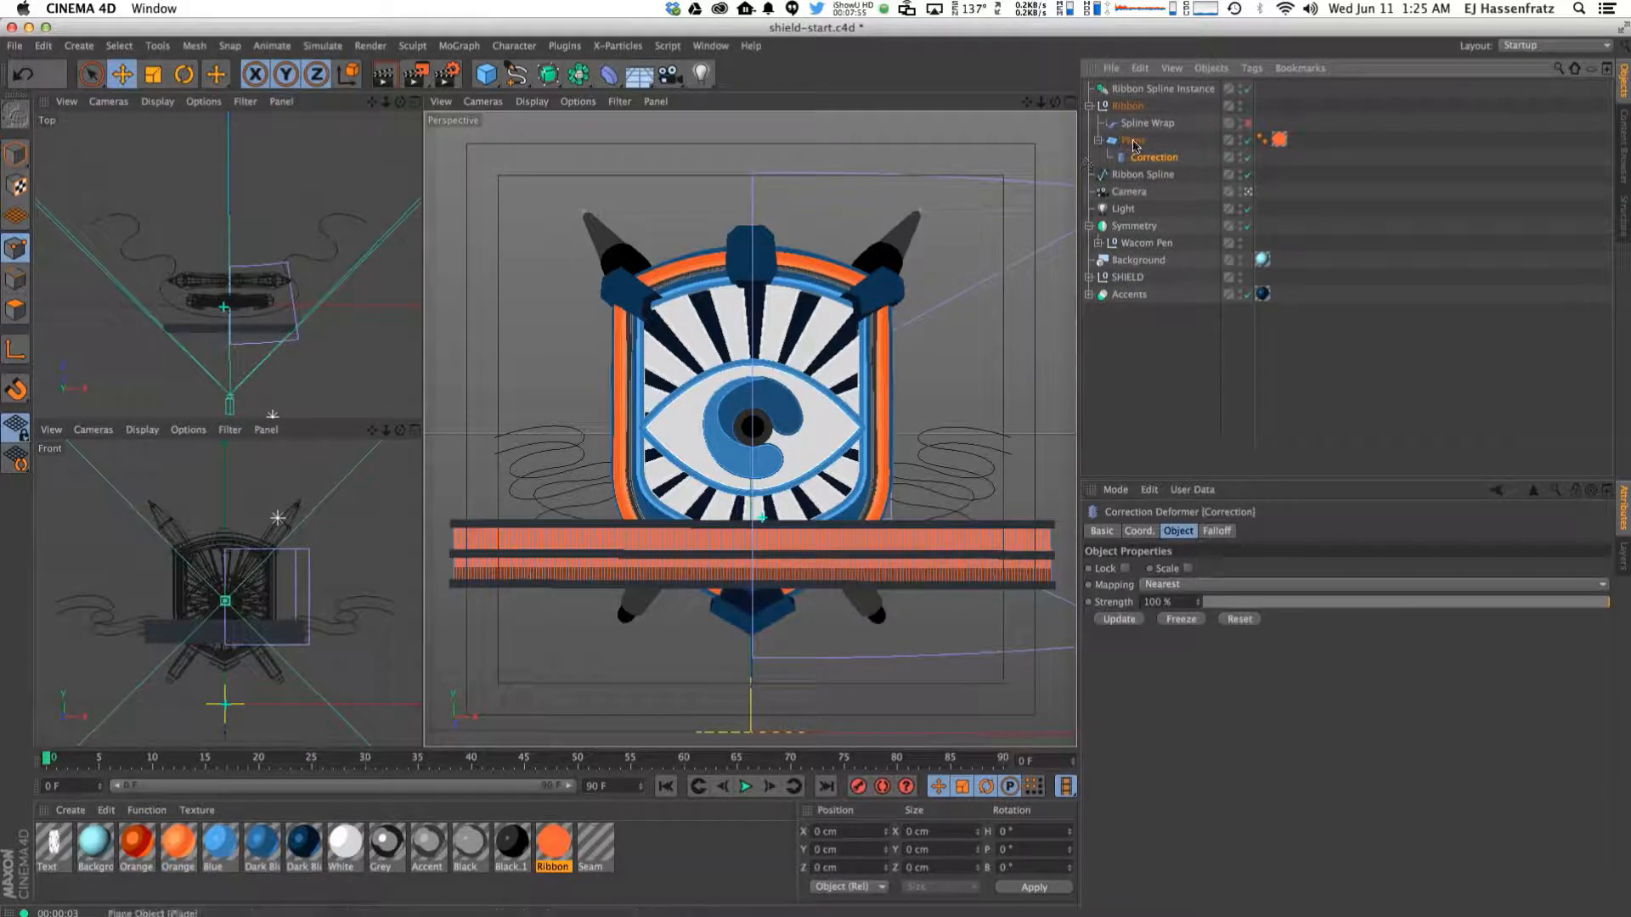
left_click(1134, 141)
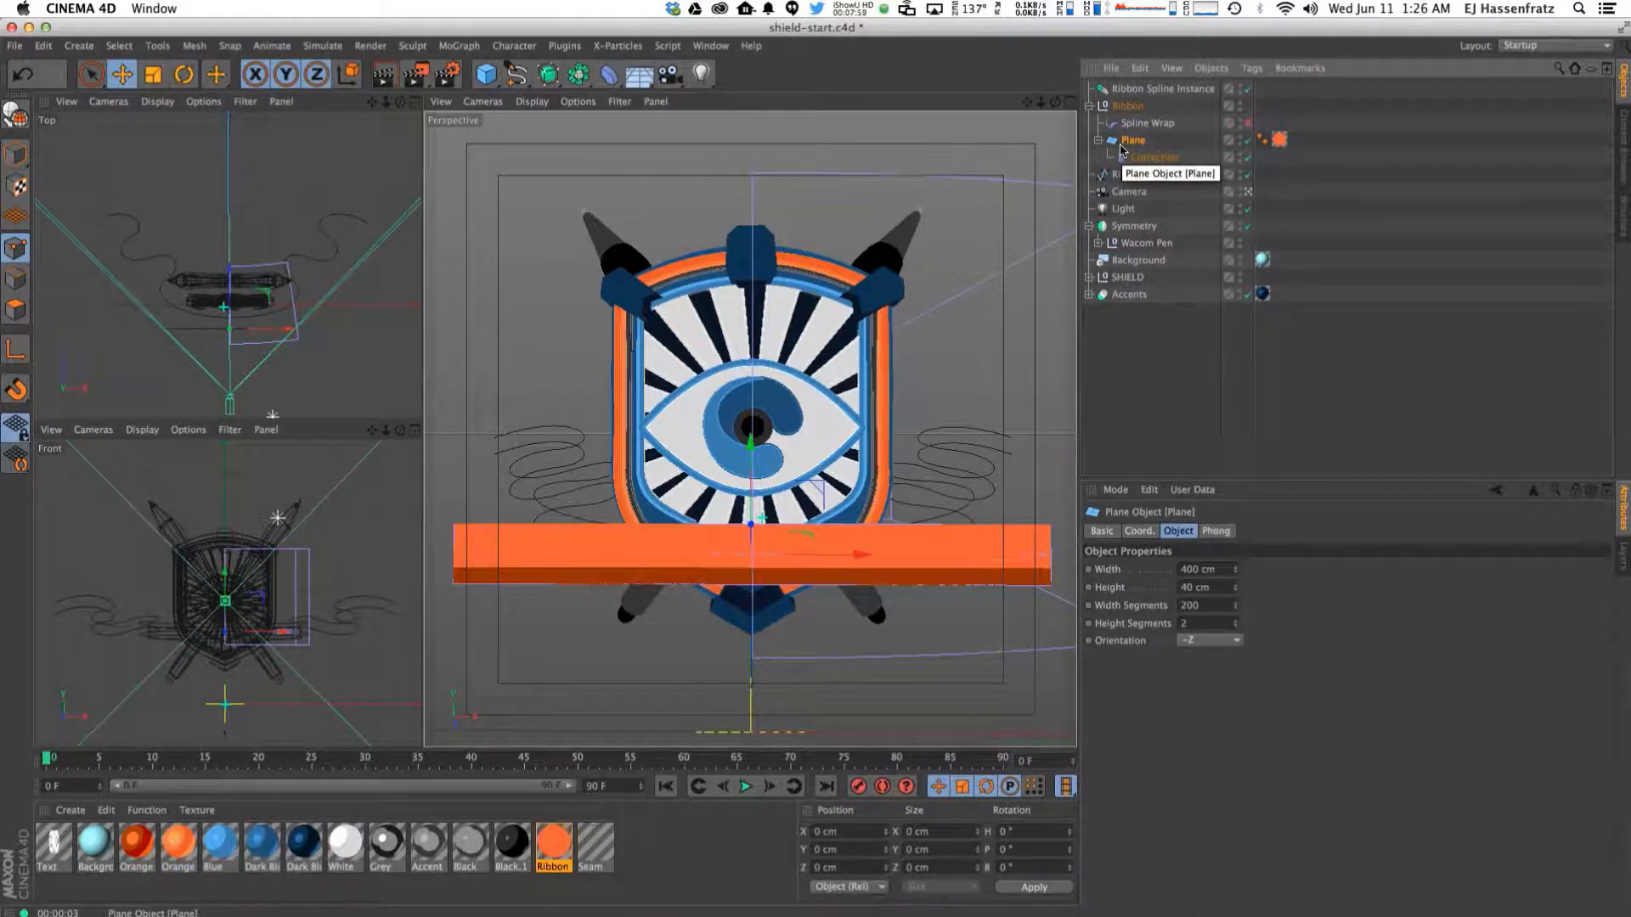
left_click(1143, 158)
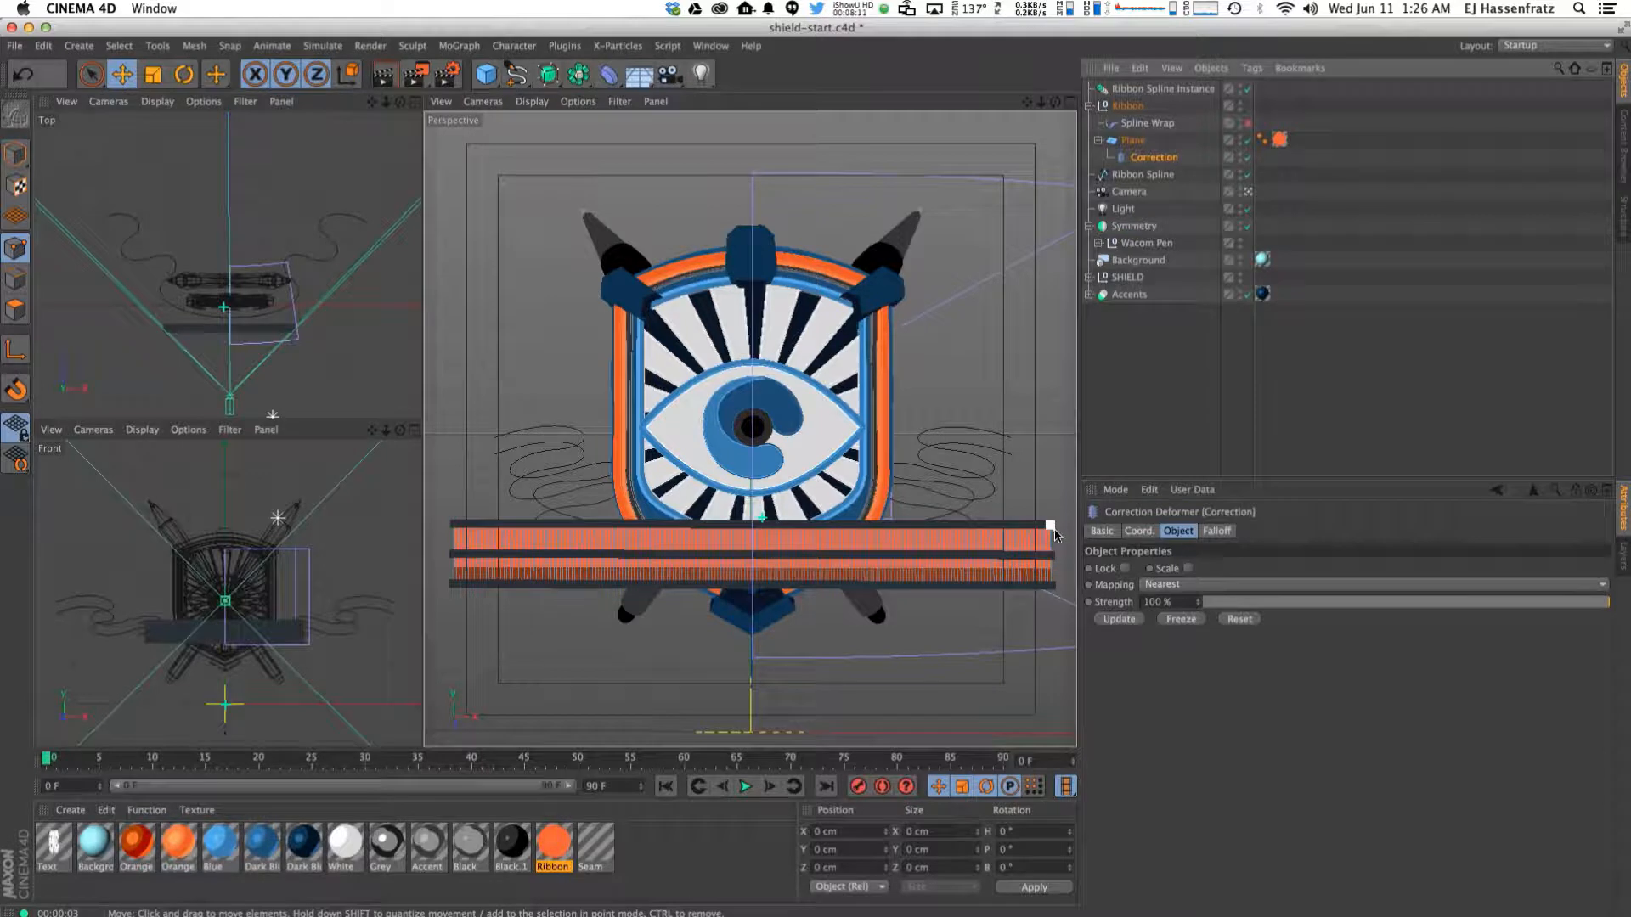
Select the upper and lower corner points at the plane's X = -200 cm end in the Front view.
scroll(296, 589, "up", 5)
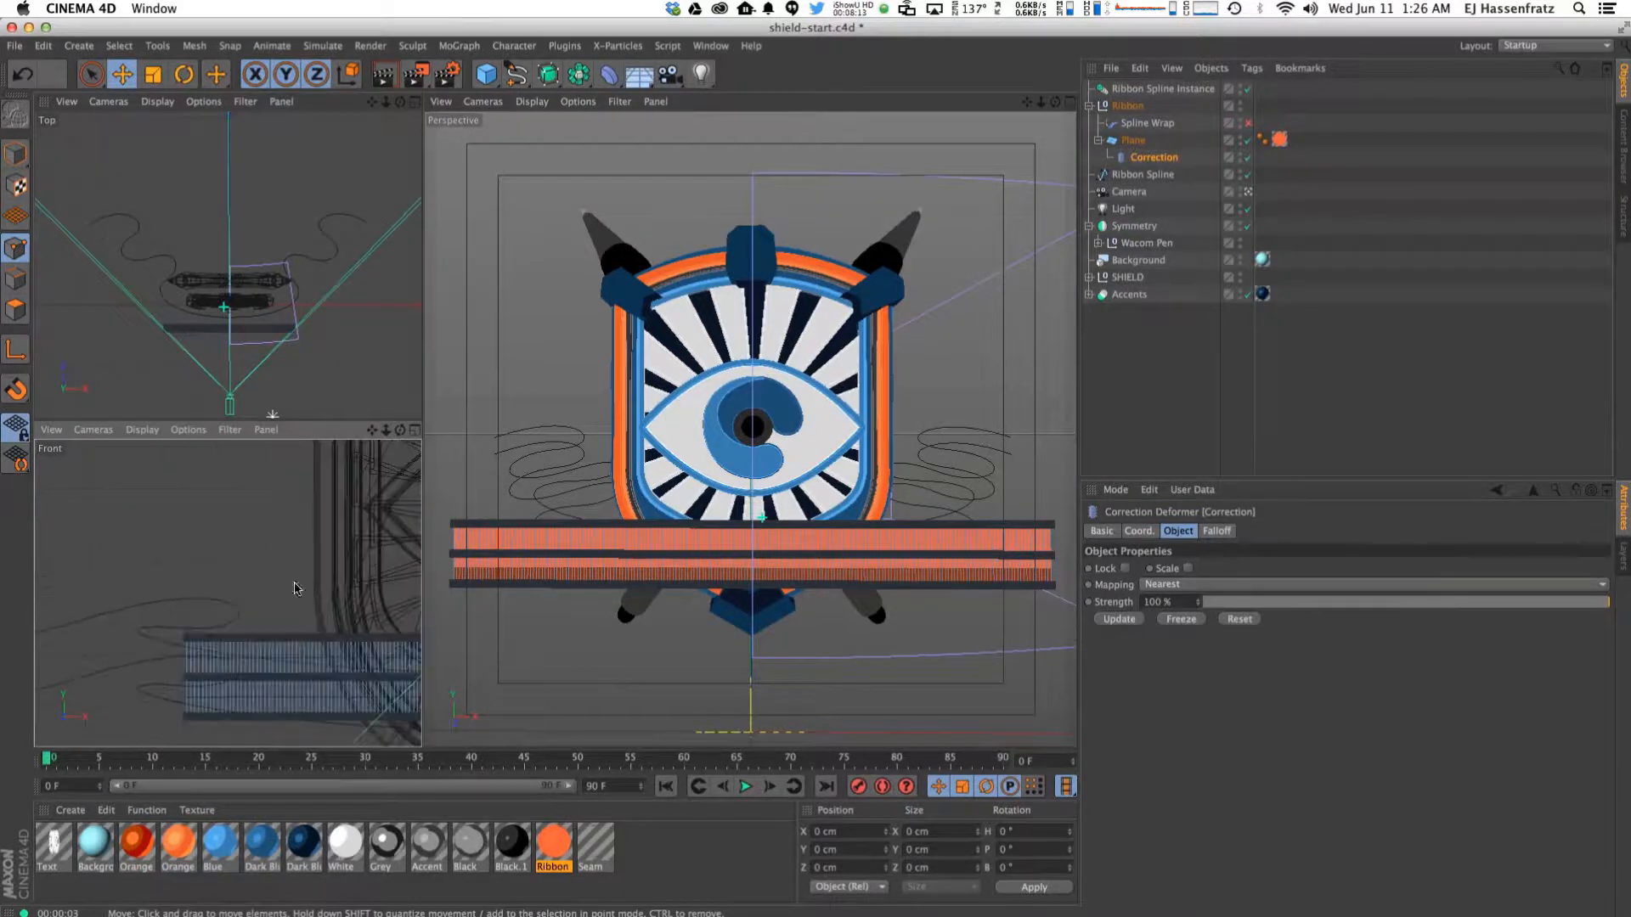
scroll(296, 589, "up", 5)
left_click(221, 494)
left_click(219, 737, "shift")
middle_click_drag(217, 548, 182, 508, "alt")
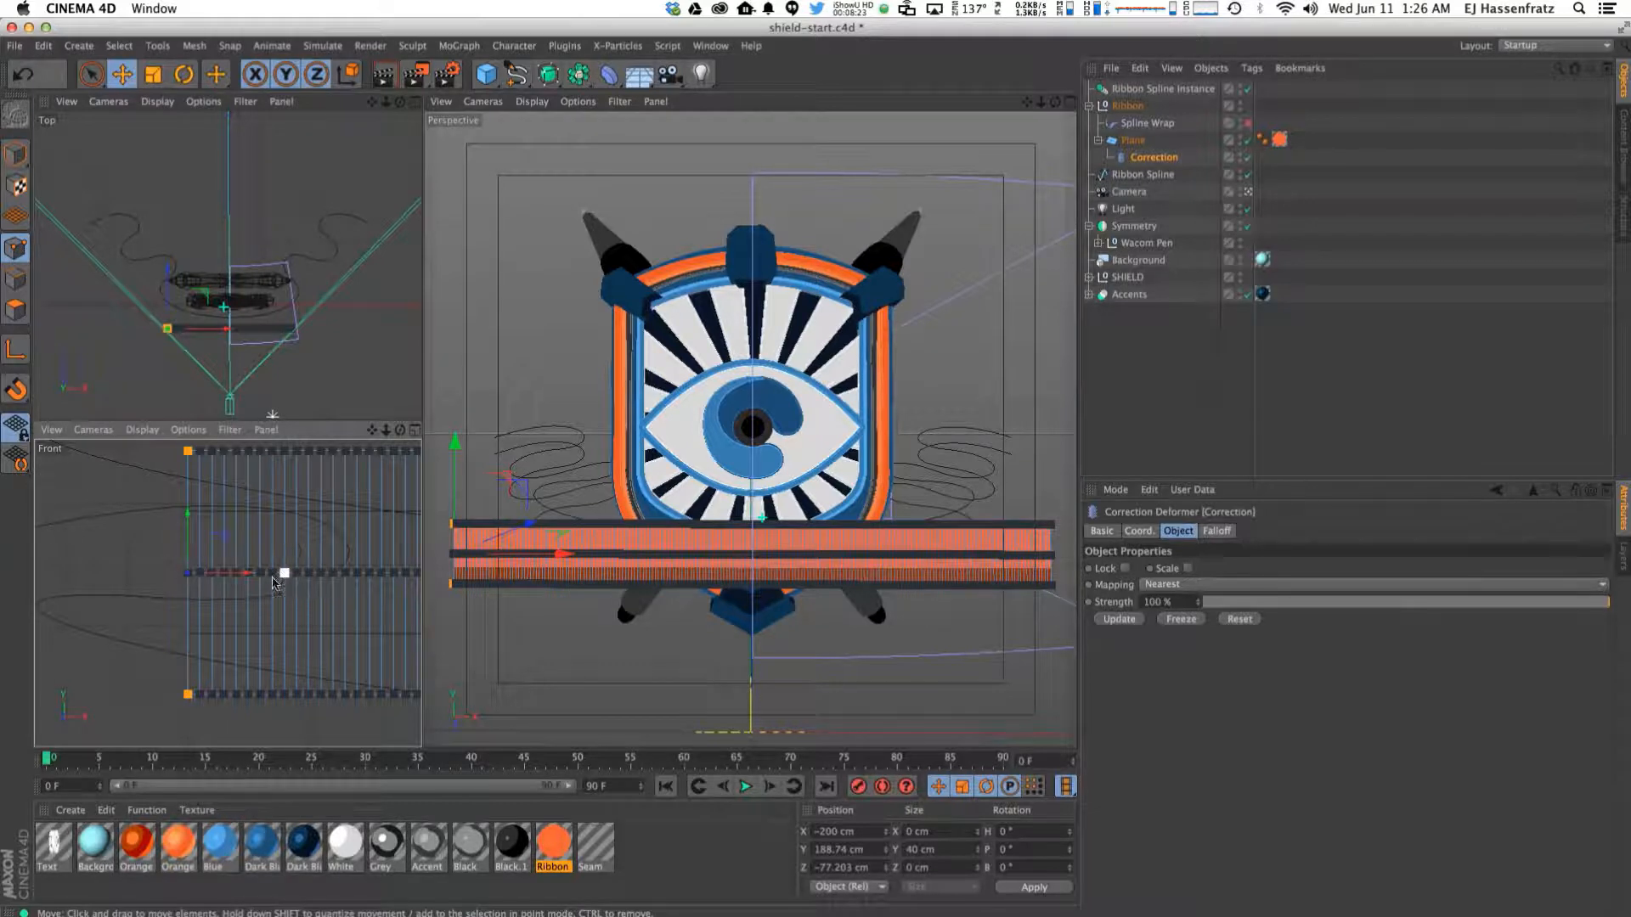
Set the Plane's Height Segments to 2 and return to its Correction deformer.
left_click(1133, 140)
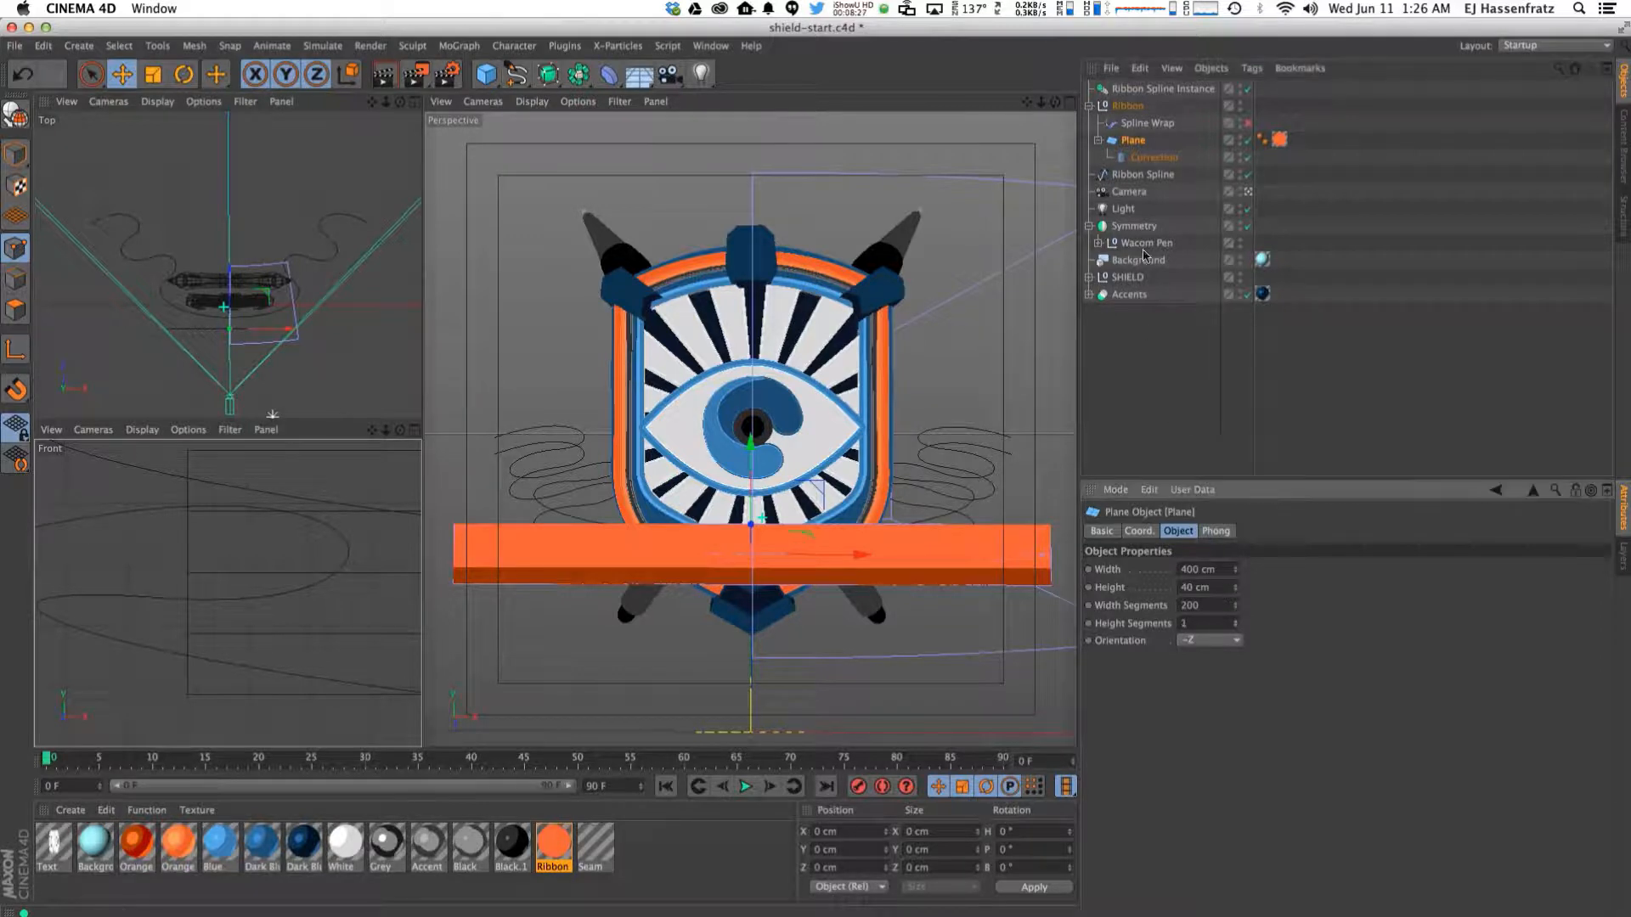
left_click(1154, 157)
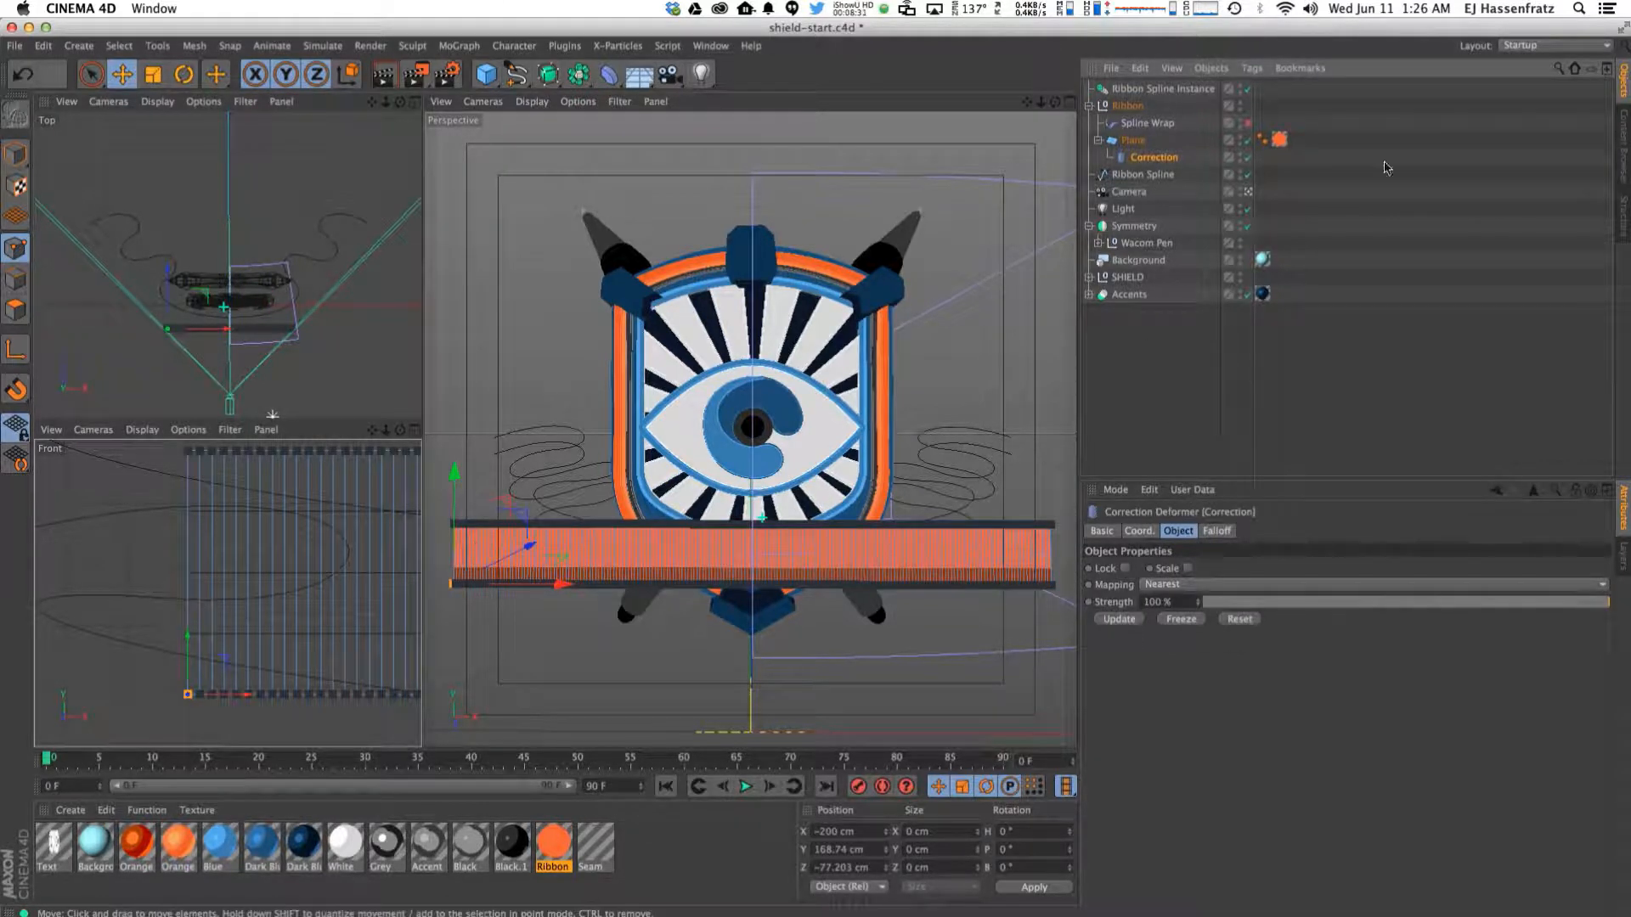
left_click(1133, 140)
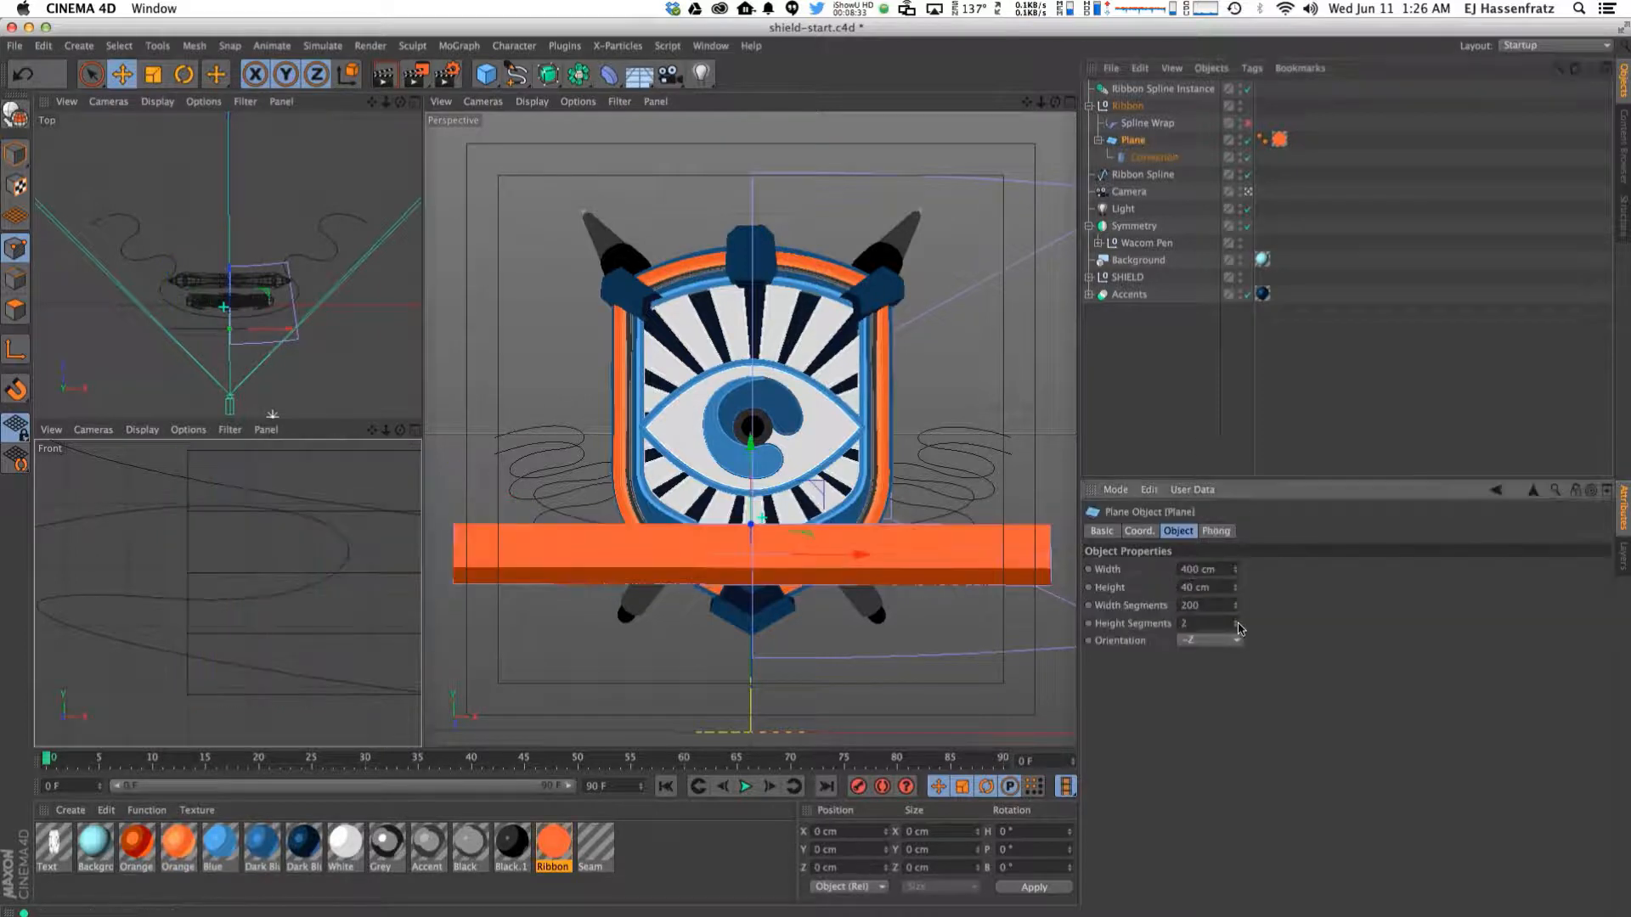
left_click(1153, 157)
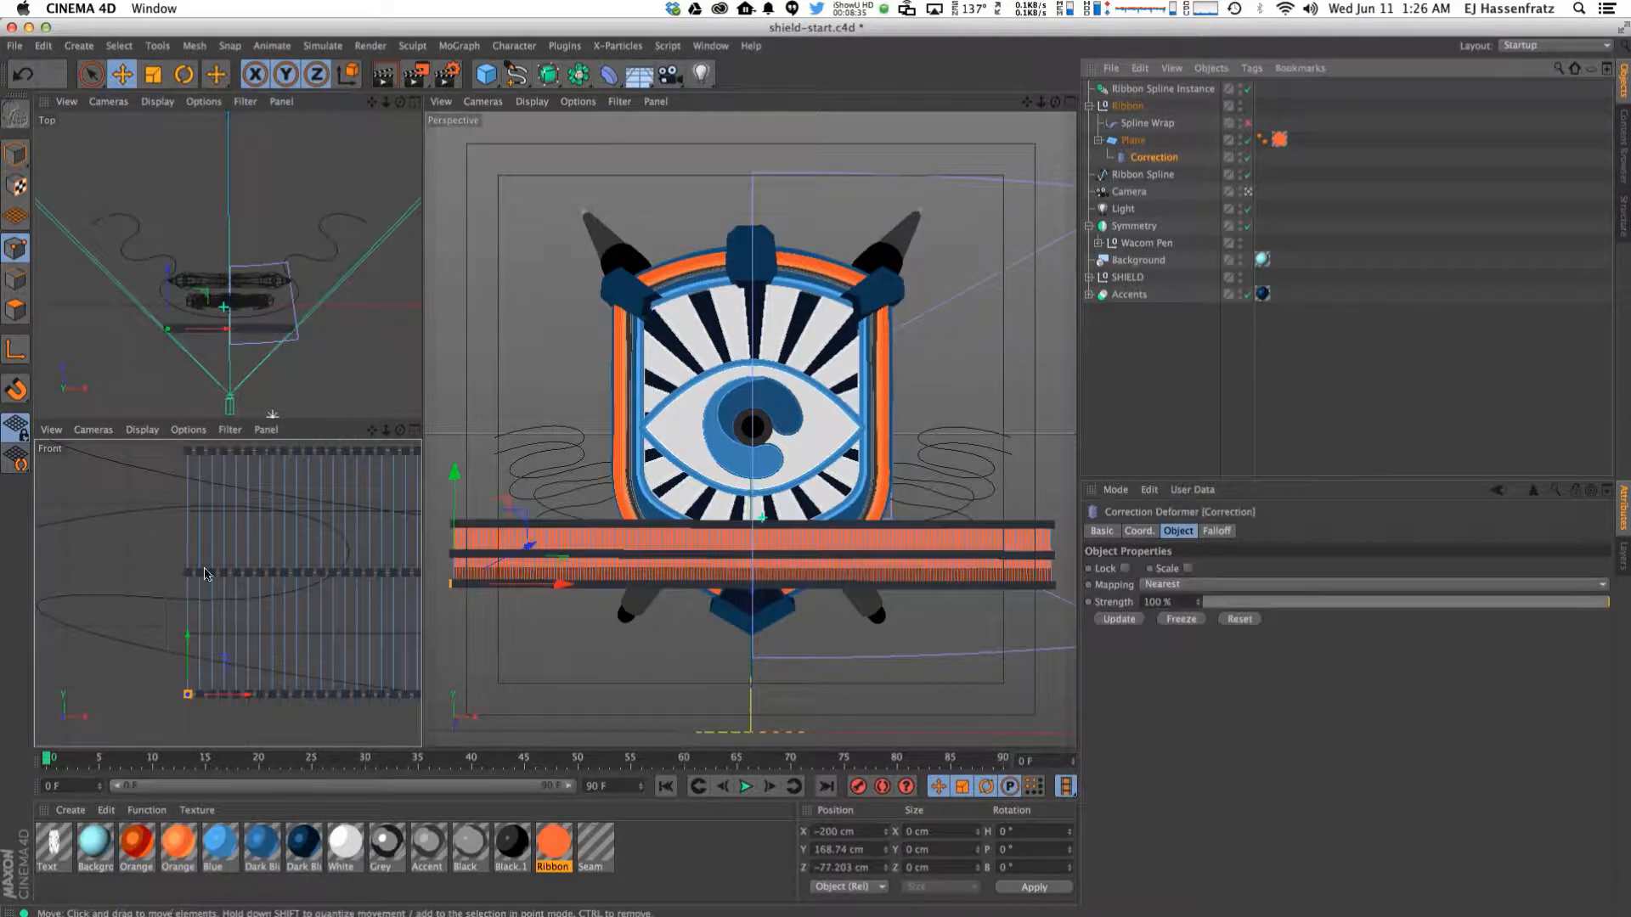
Select all four outer corner points of the flat plane in the Front view, leaving the middle-row points unselected.
left_click(189, 451, "shift")
right_click_drag(252, 557, 157, 579, "alt")
middle_click_drag(400, 569, 51, 579, "alt")
middle_click_drag(335, 582, 51, 585, "alt")
middle_click_drag(414, 578, 34, 595, "alt")
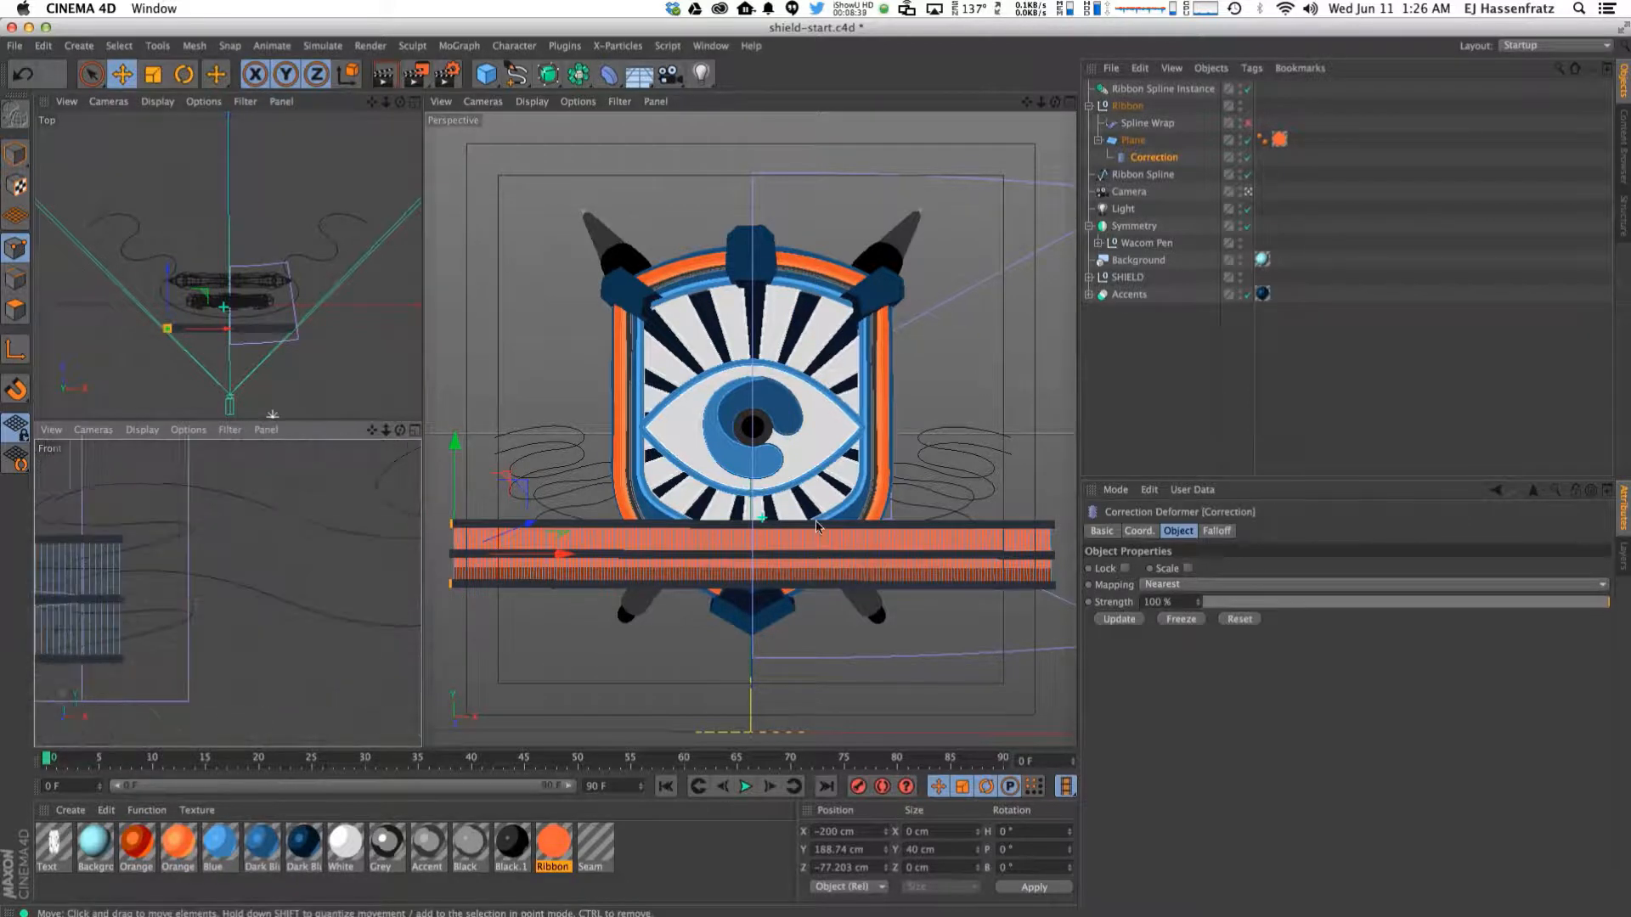
right_click_drag(210, 606, 266, 619, "alt")
middle_click_drag(266, 619, 306, 611, "alt")
right_click_drag(306, 612, 192, 640, "alt")
left_click(275, 471, "shift")
left_click(275, 708, "shift")
Scale the selected corner points outward along X to a width of about 411 cm, with the Spline Wrap enabled again.
middle_click_drag(119, 642, 337, 647, "alt")
right_click_drag(331, 649, 175, 673, "alt")
middle_click_drag(174, 673, 183, 677, "alt")
key("t")
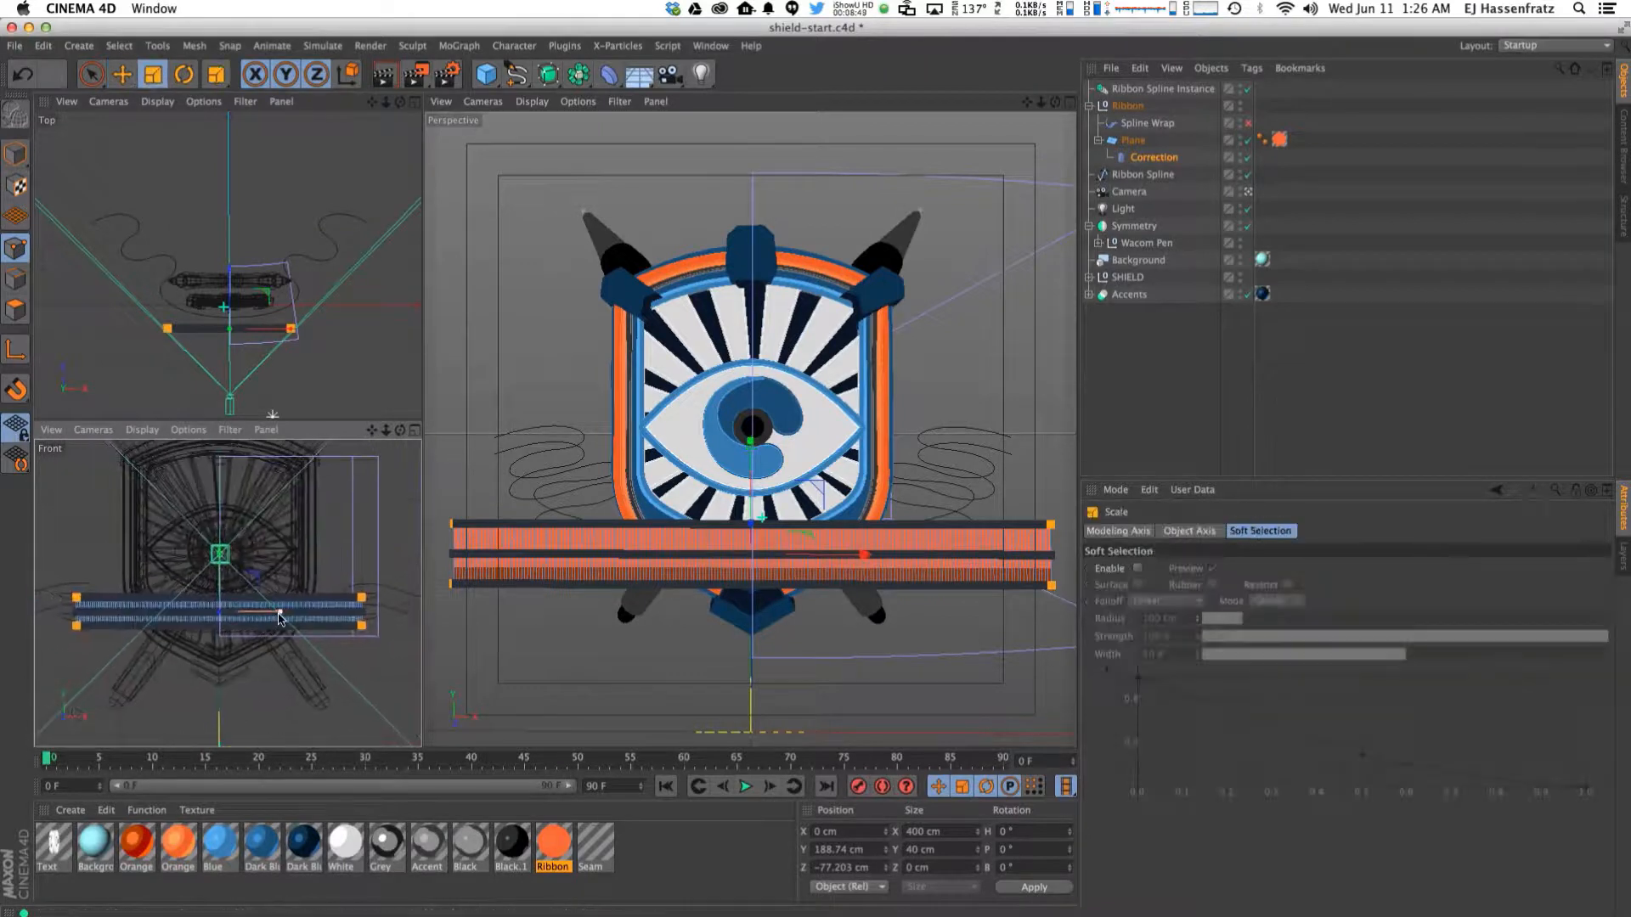
left_click_drag(281, 615, 284, 619)
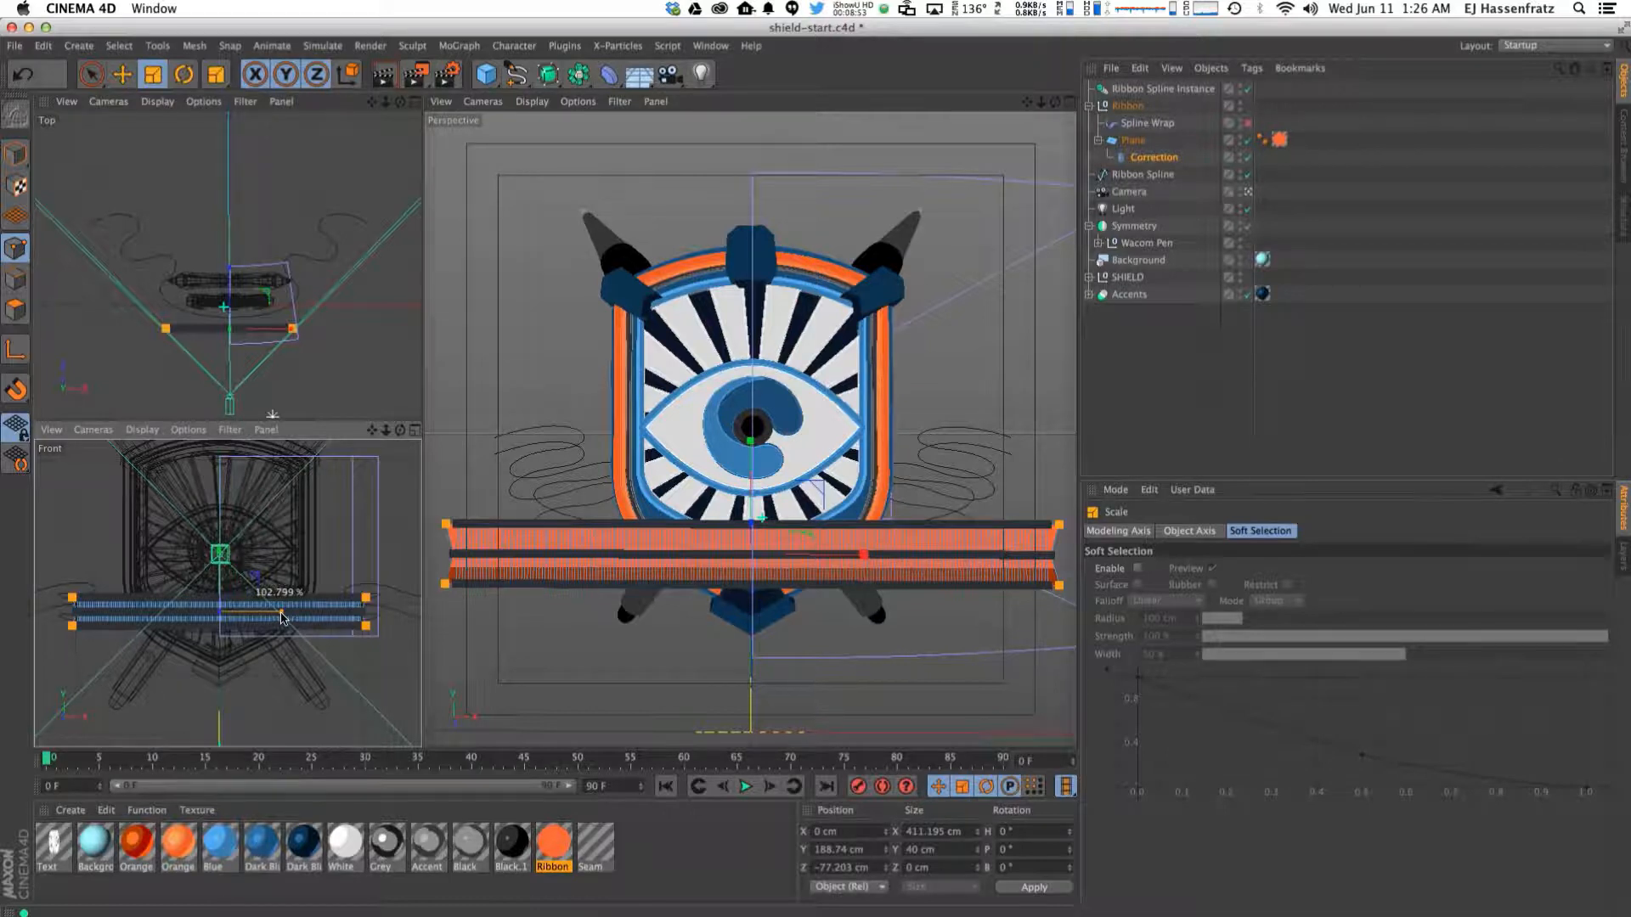
left_click_drag(282, 617, 289, 617)
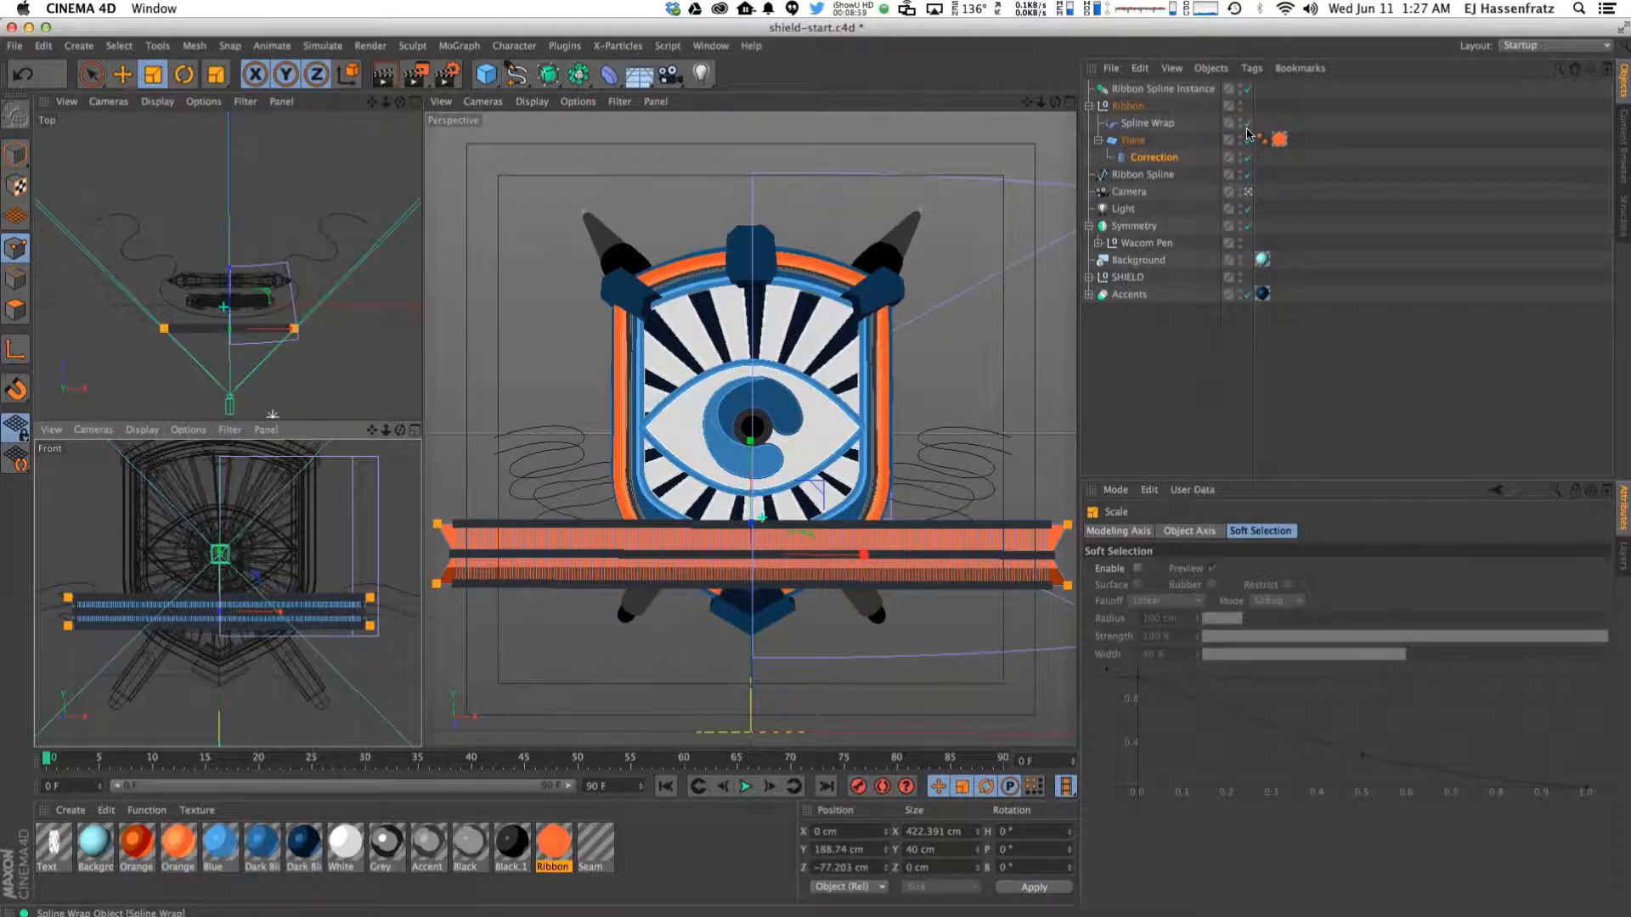
left_click(1247, 123)
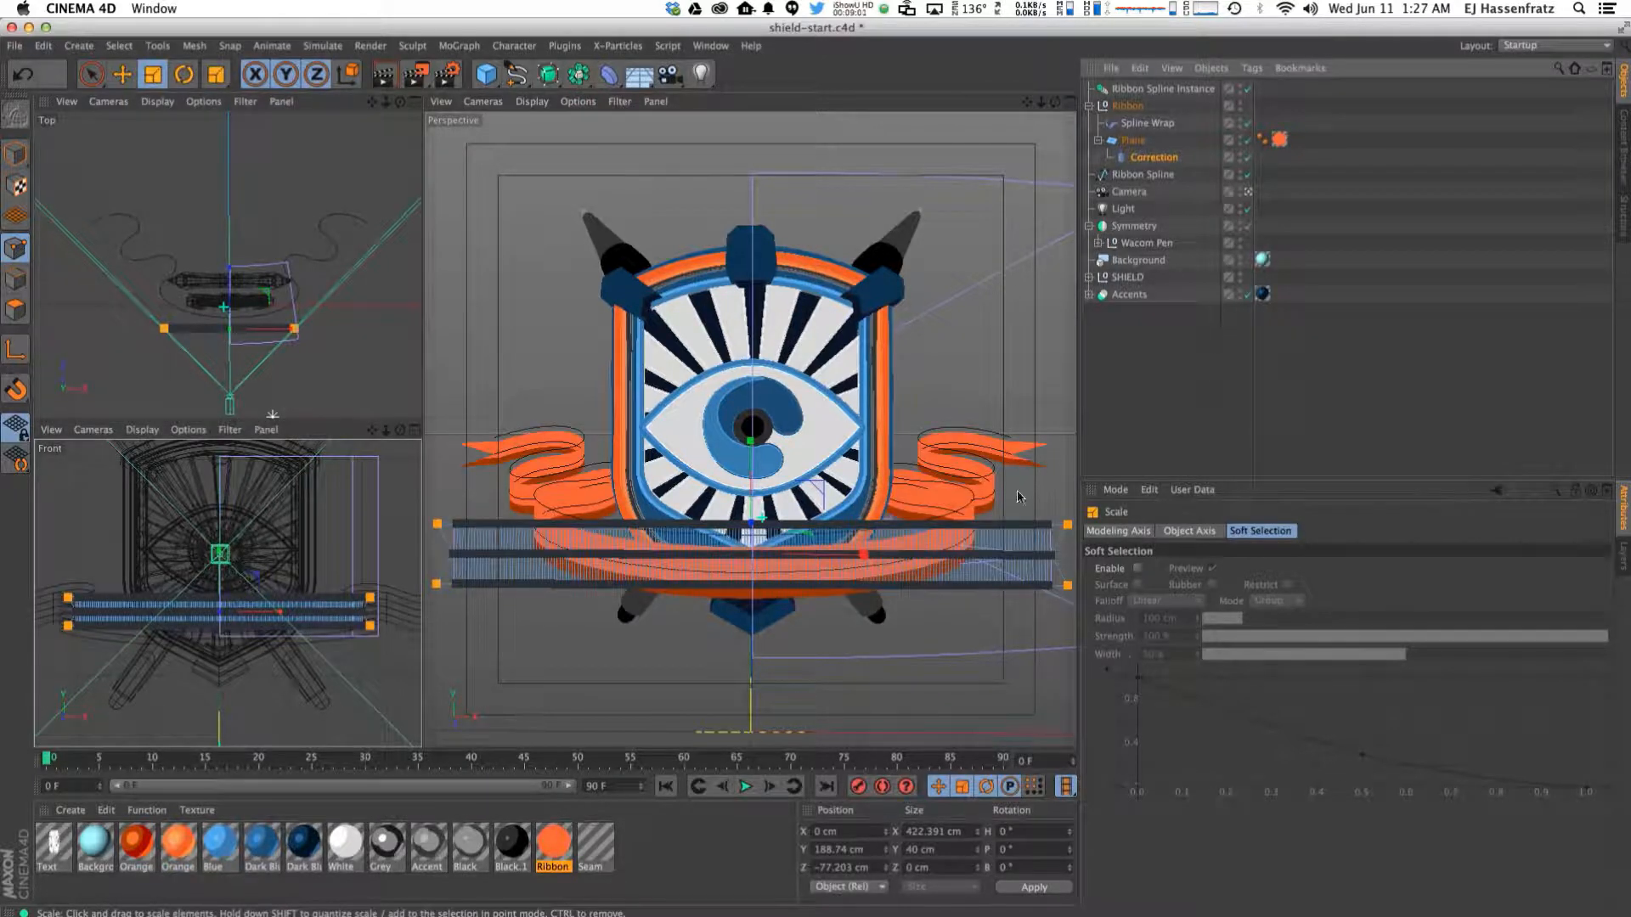
left_click_drag(286, 616, 280, 615)
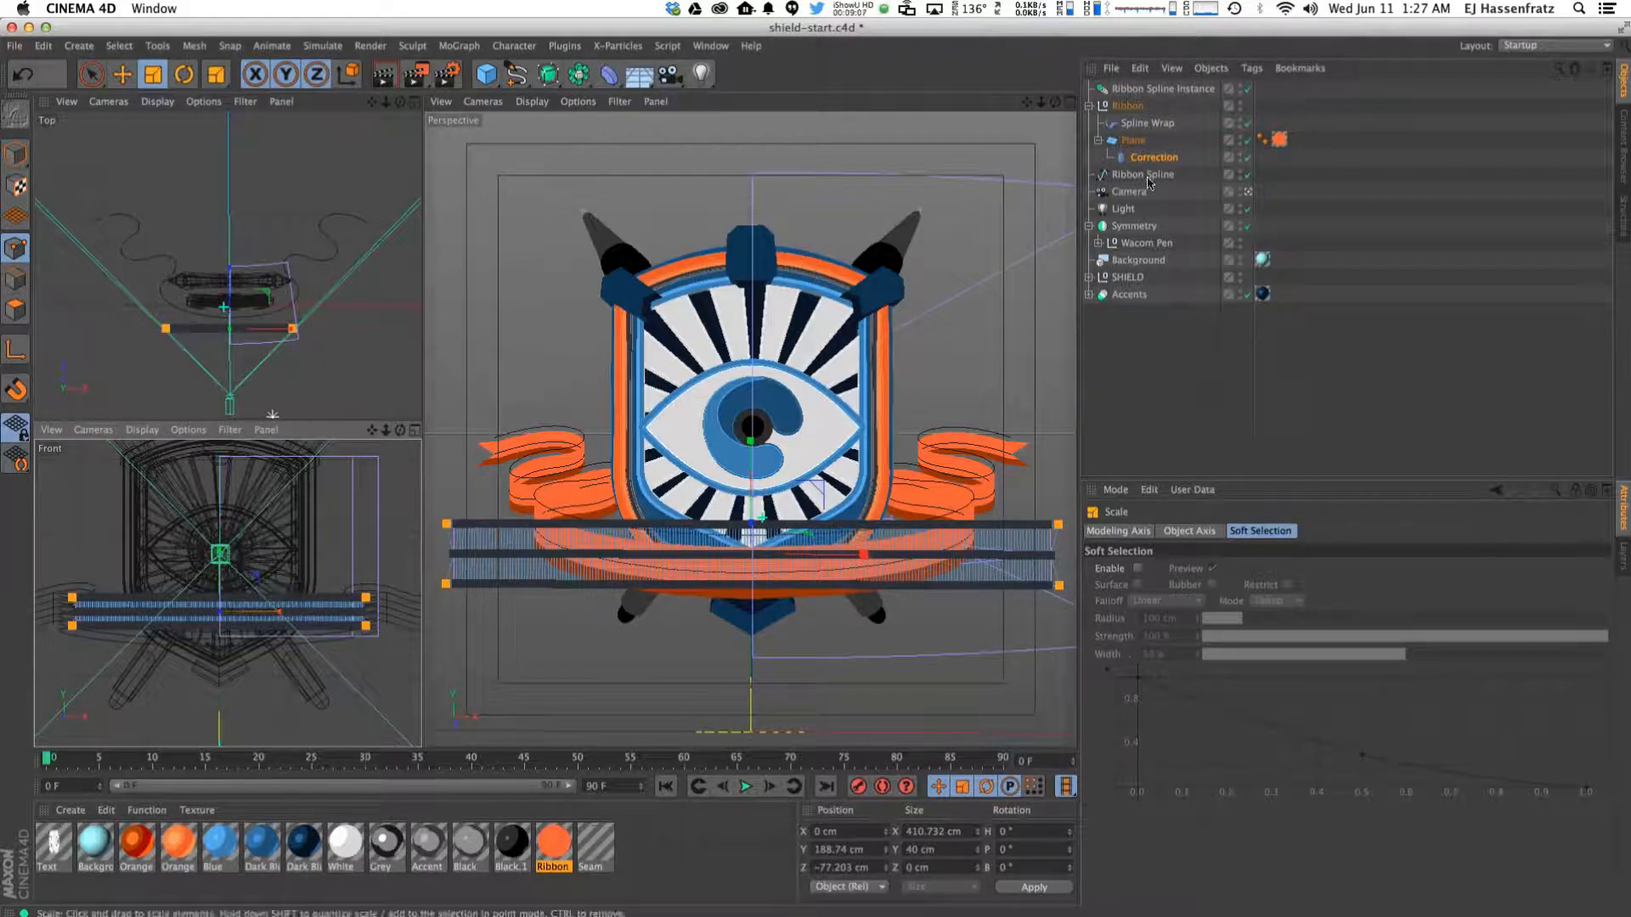
Compare the ribbon with and without the Spline Wrap's Rotation from Rail option, leaving the option off.
left_click(1143, 126)
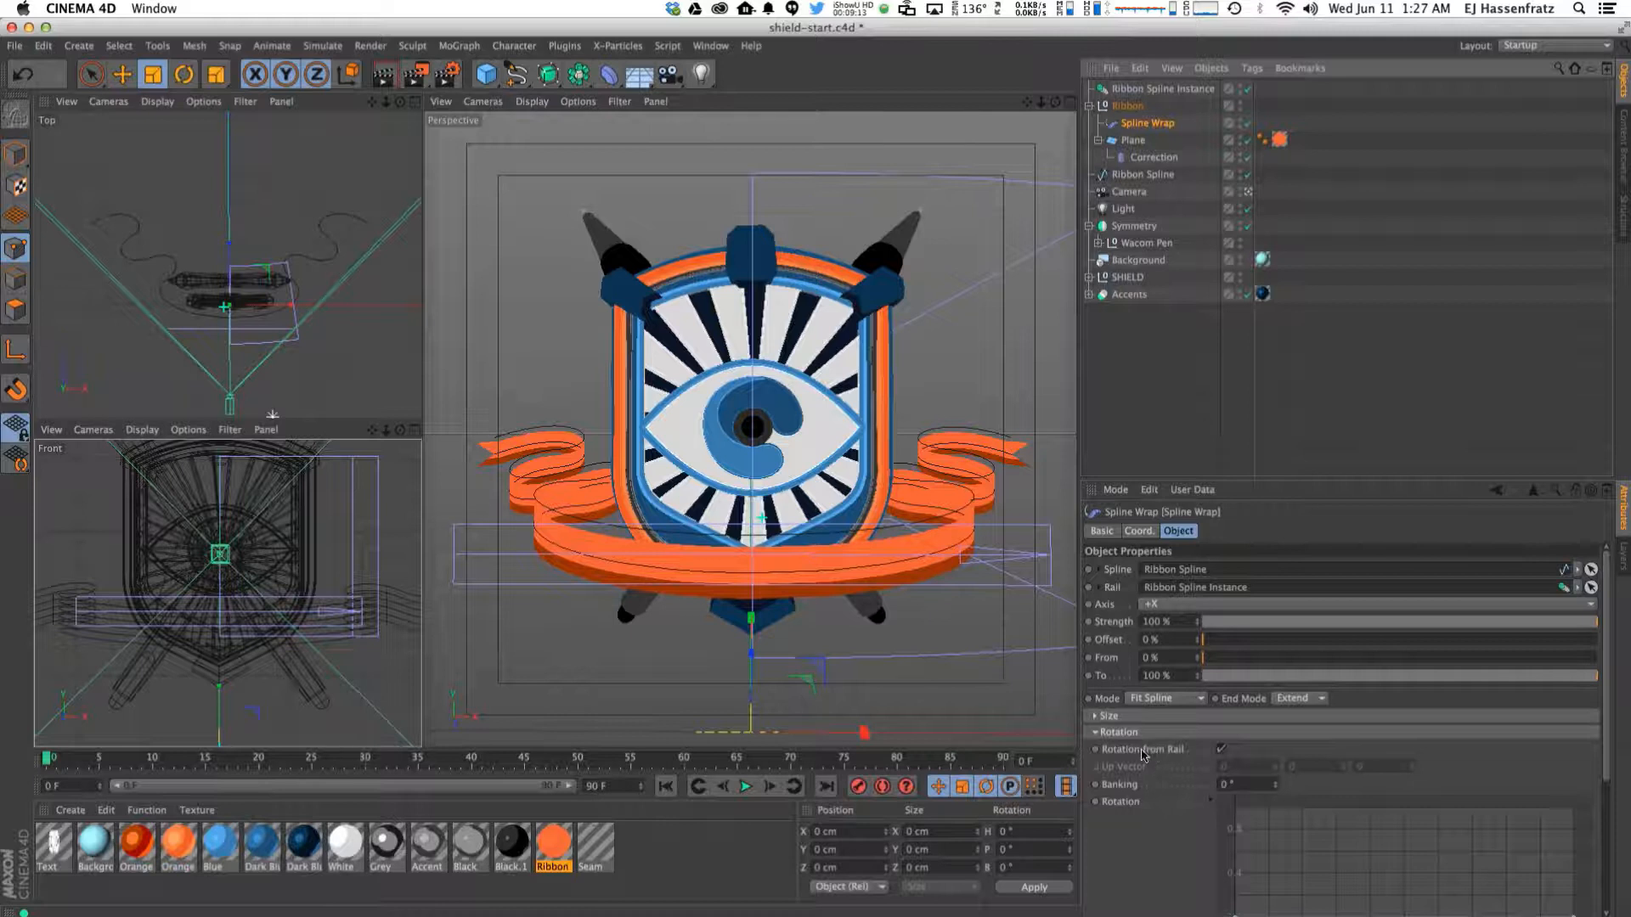
left_click(1221, 750)
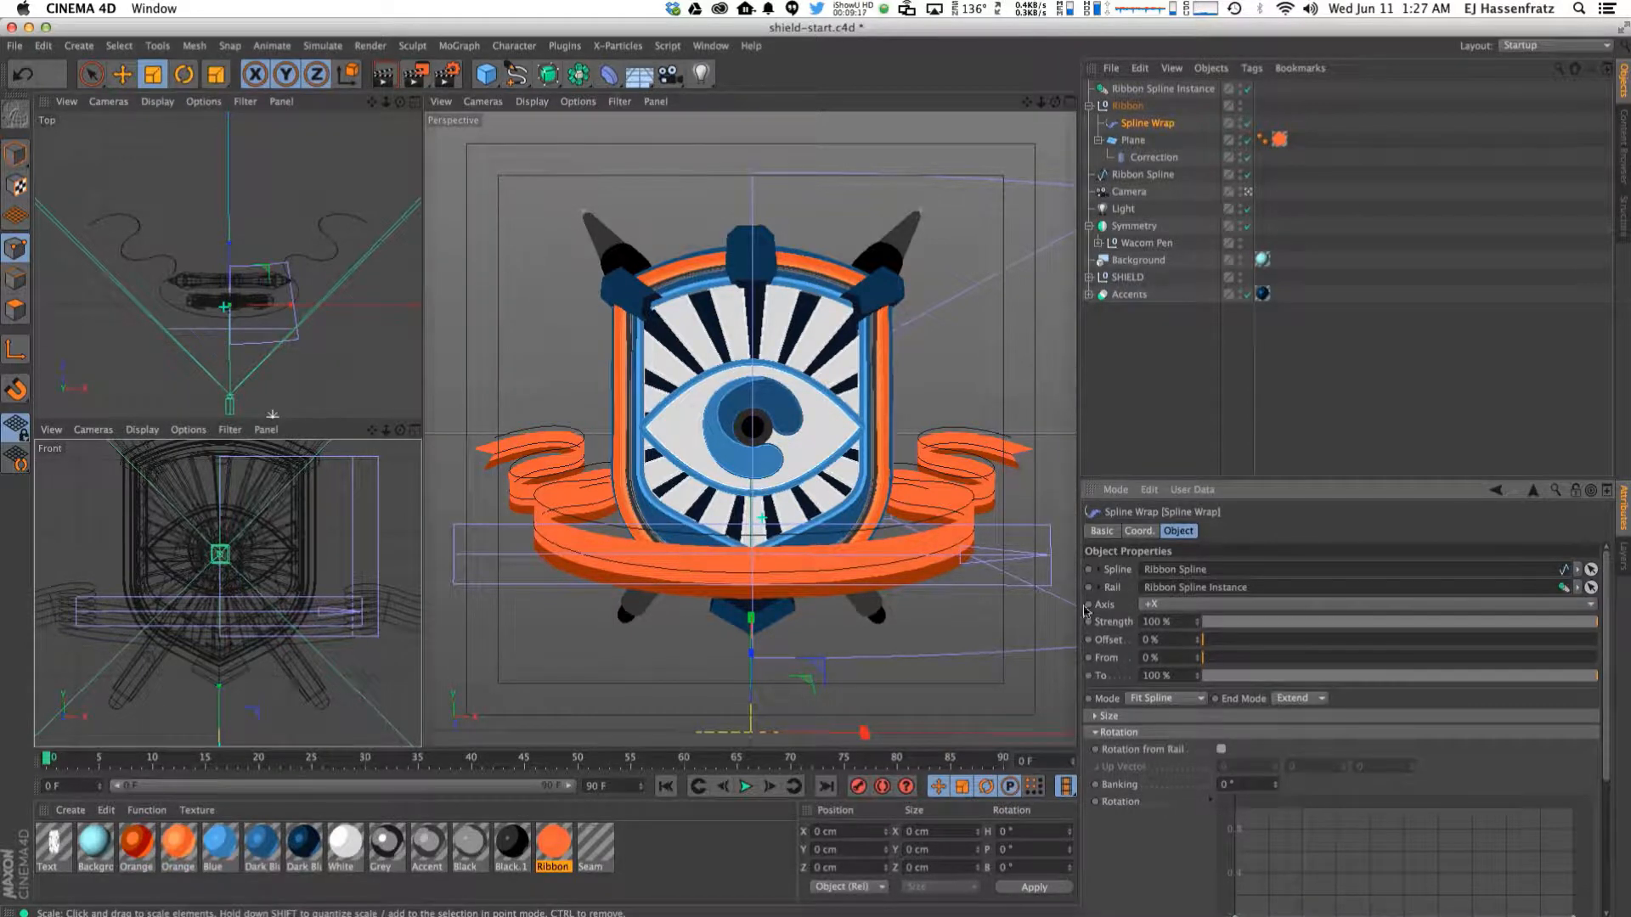
left_click(1221, 753)
left_click(1221, 753)
left_click(1221, 752)
left_click(1221, 753)
left_click(1222, 753)
left_click(1222, 752)
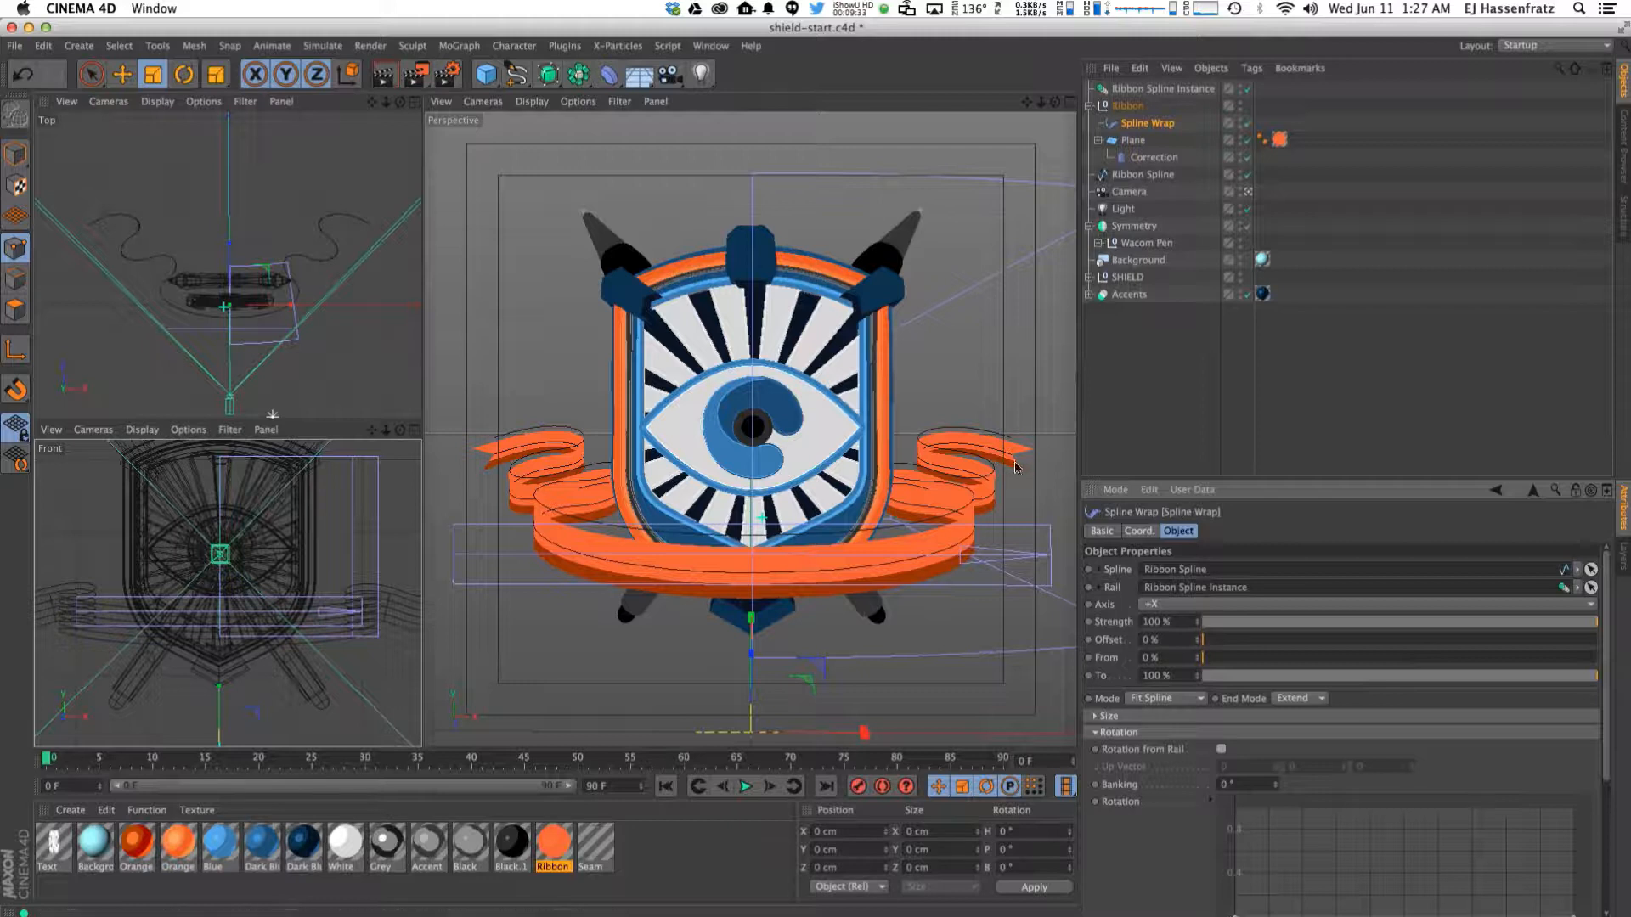
Scale the Correction deformer's corner points inward along X to about 408 cm and deselect all objects.
scroll(317, 601, "down", 2)
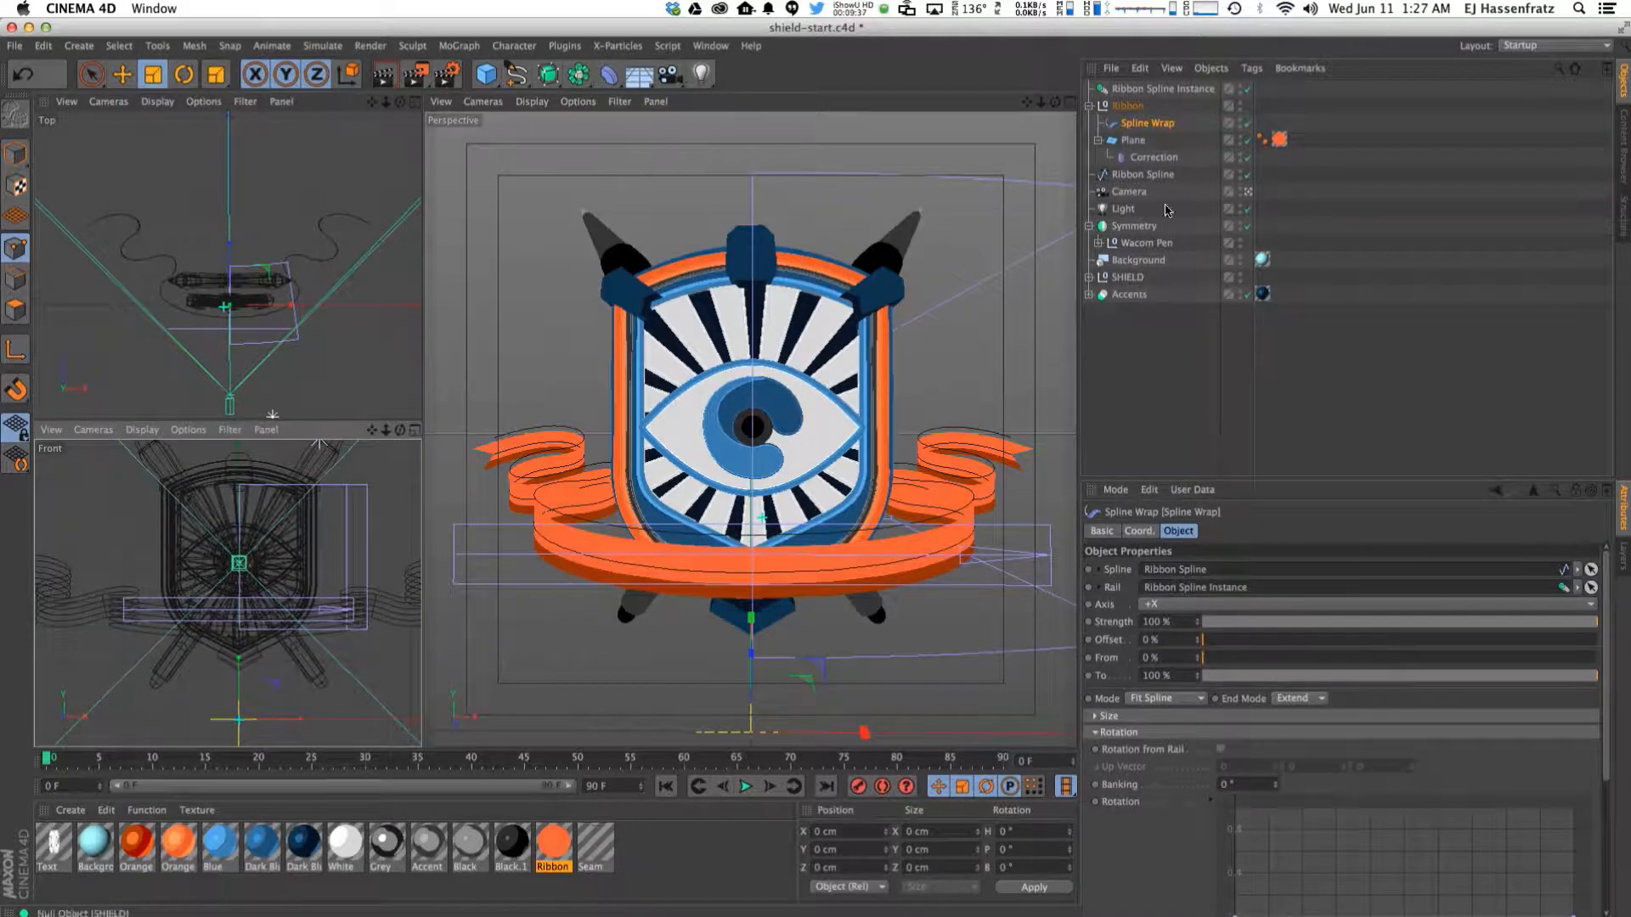
left_click(1154, 157)
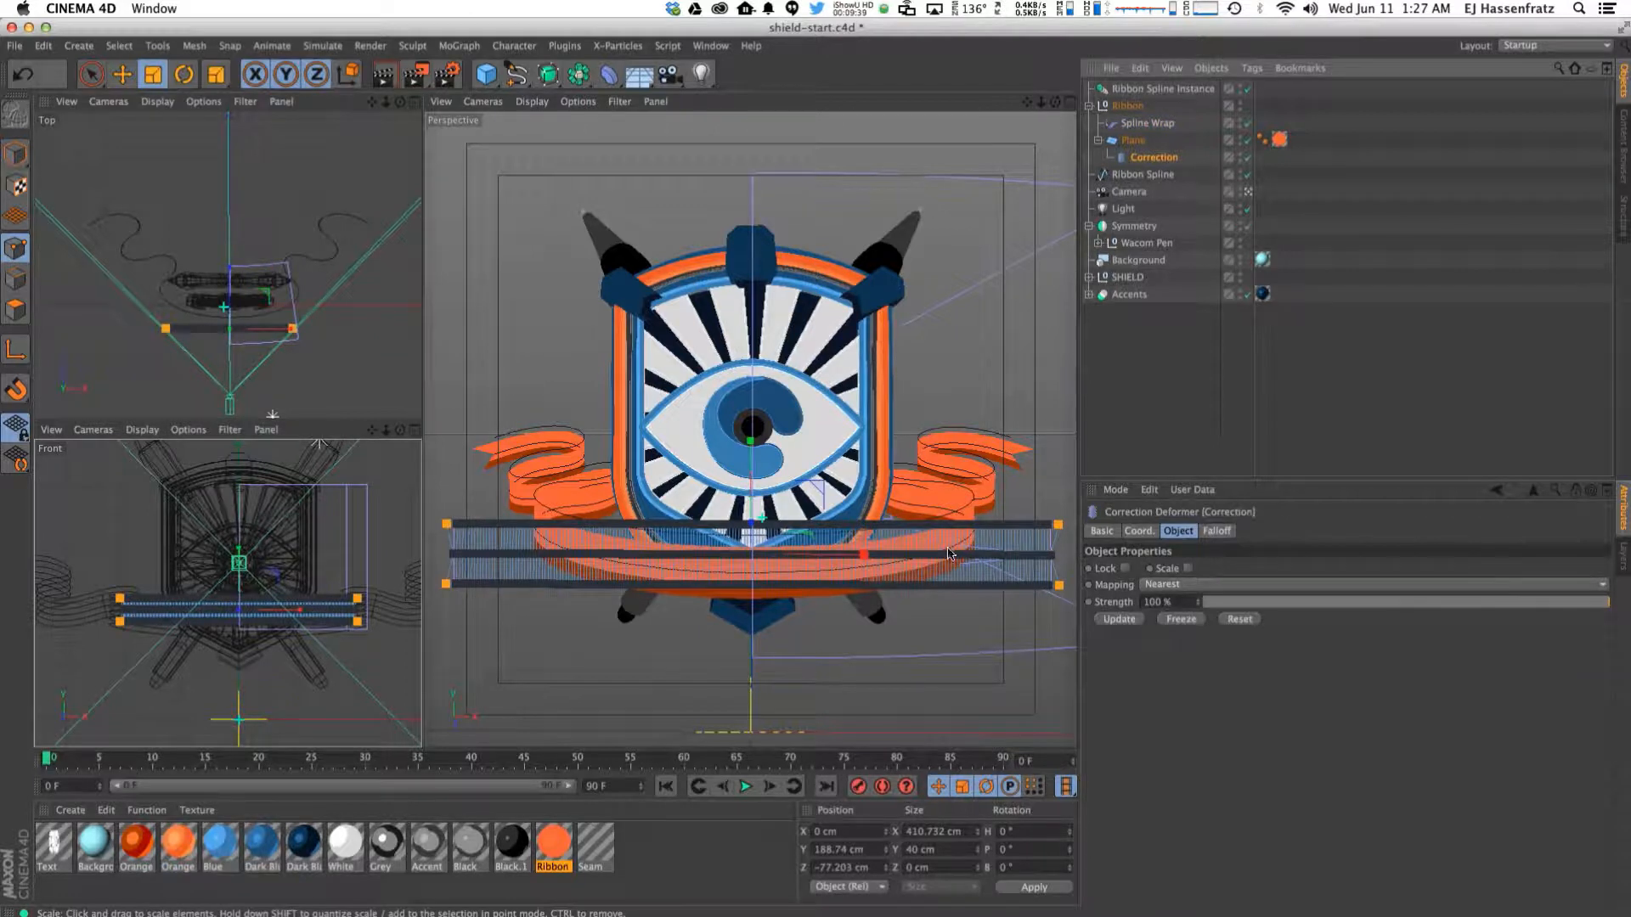
left_click_drag(860, 551, 864, 553)
left_click(1135, 141)
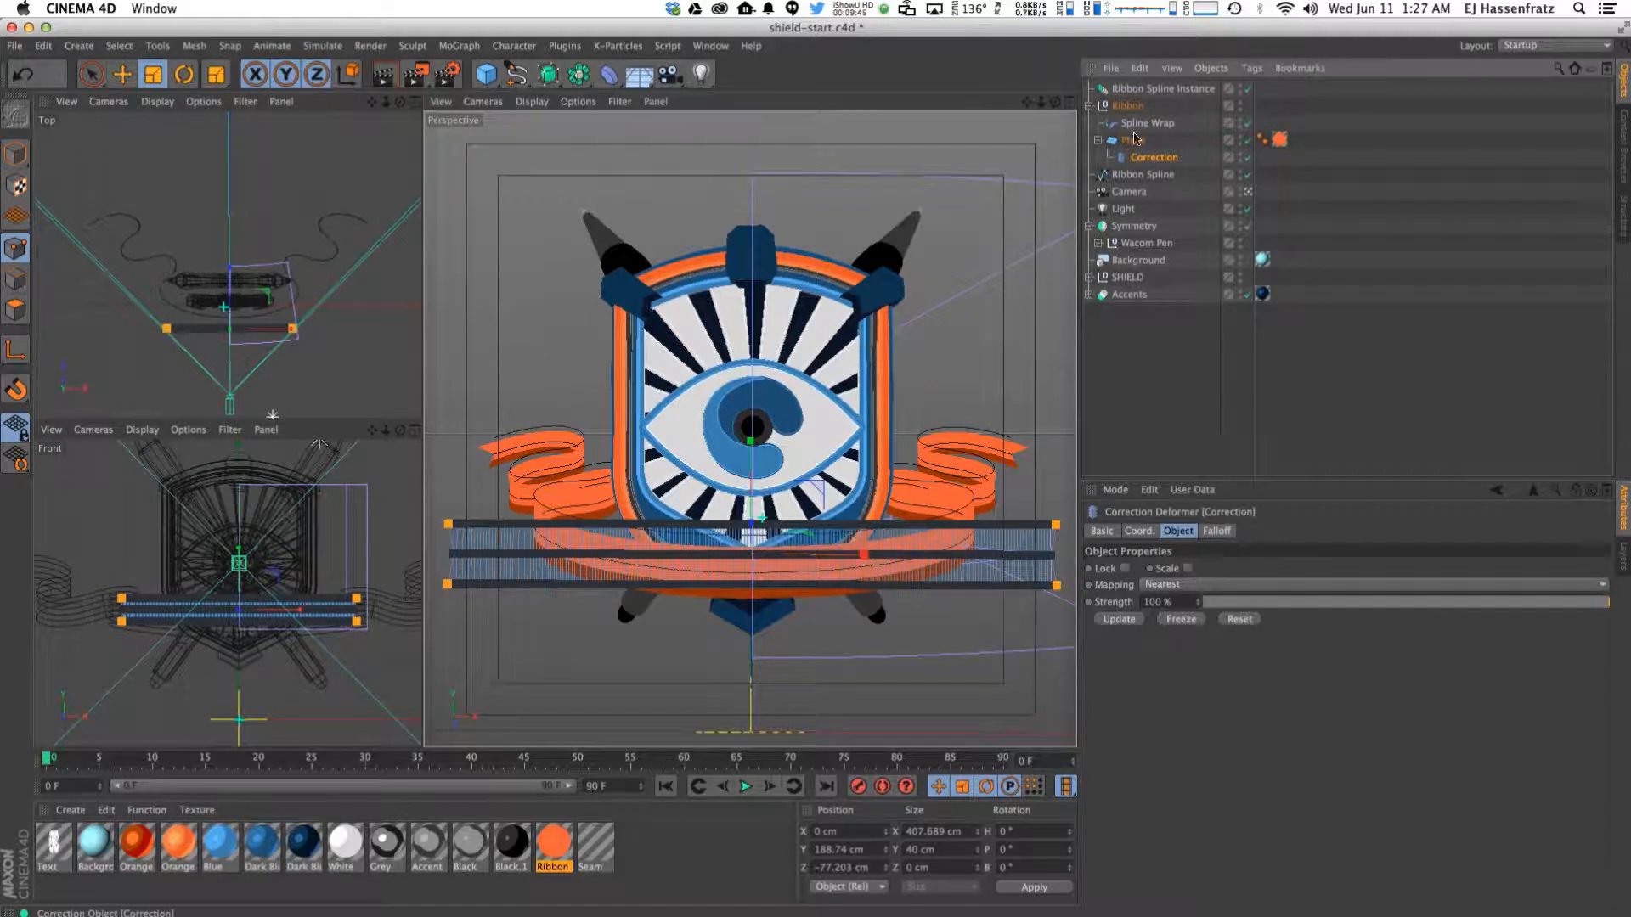
left_click(1186, 385)
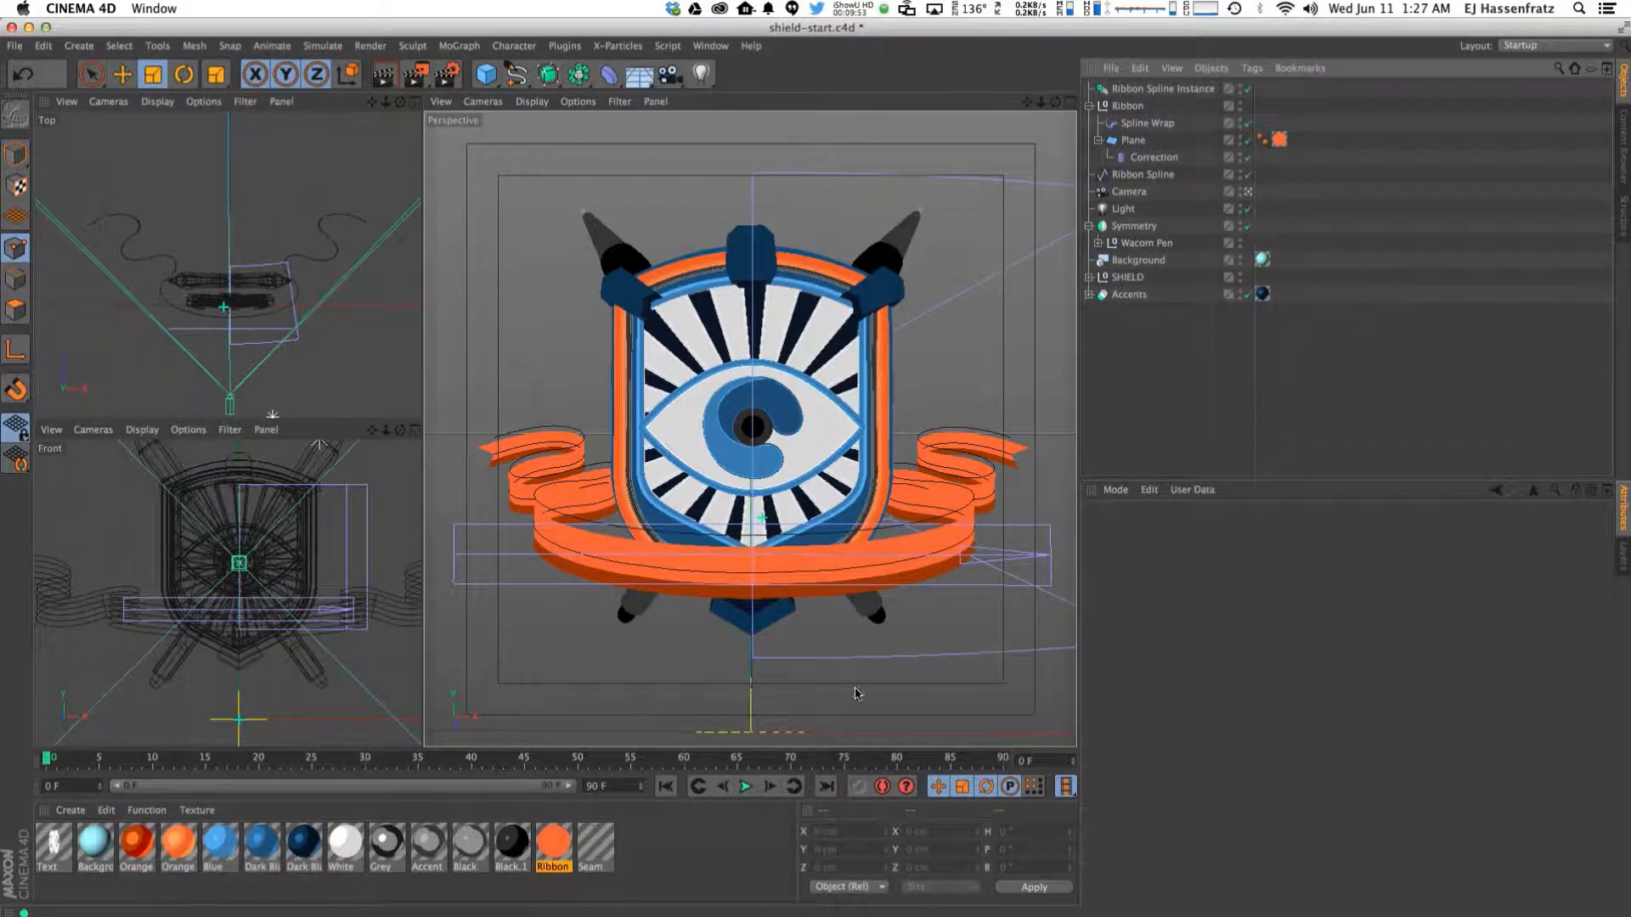
Inspect the spline shader in the Text material's Alpha channel and apply the Text material to the Plane.
double_click(53, 841)
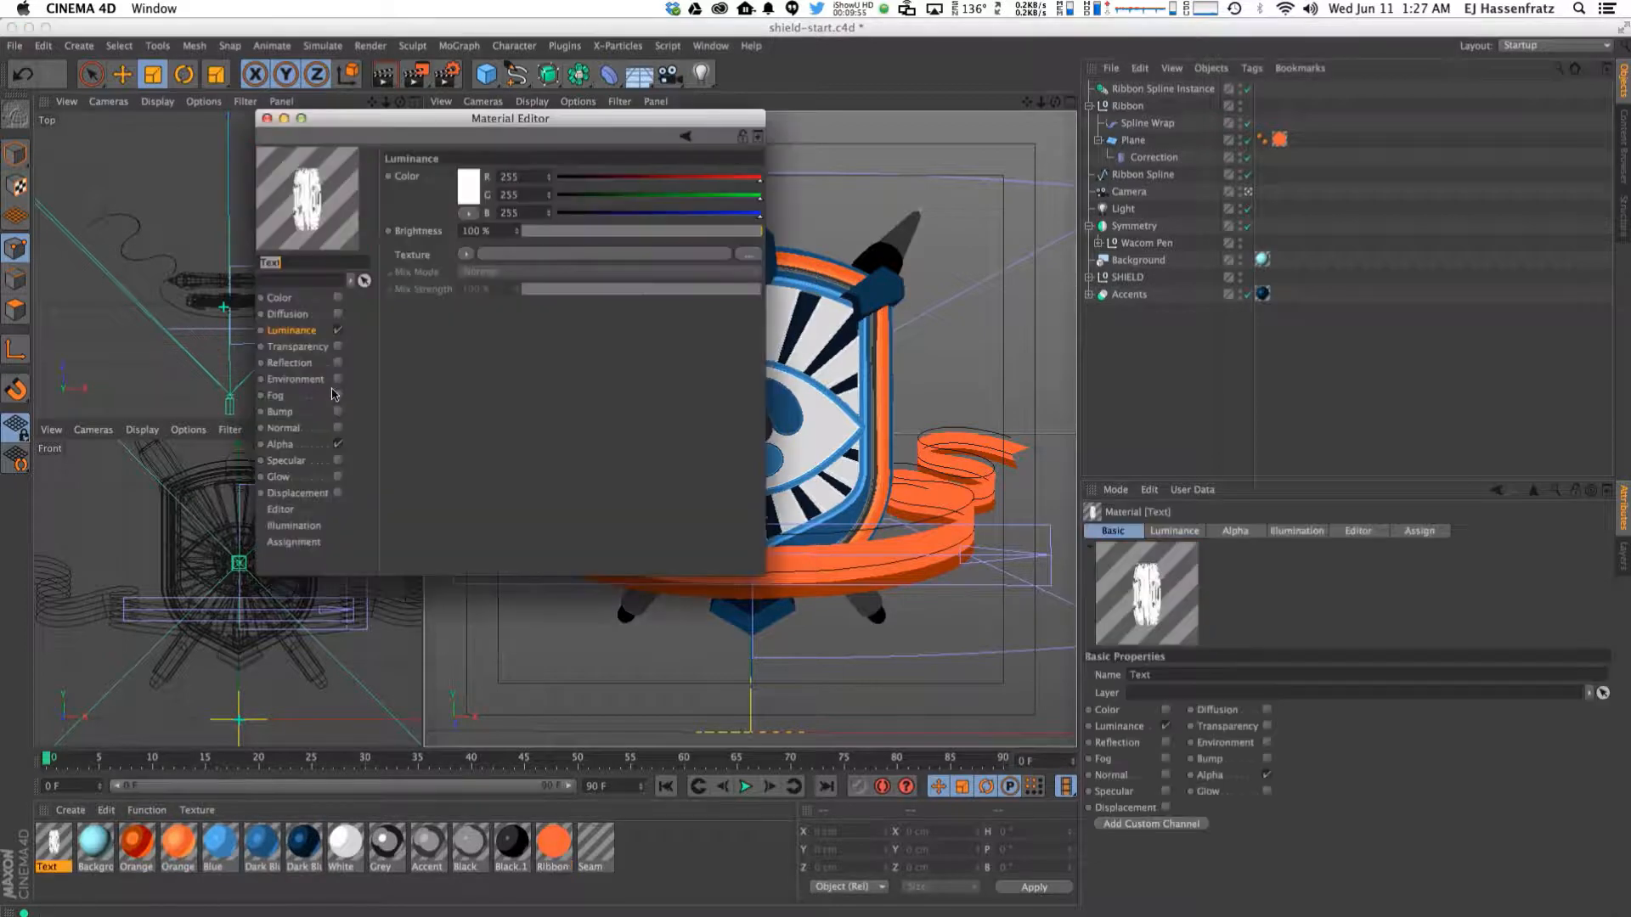
left_click(289, 444)
left_click(520, 280)
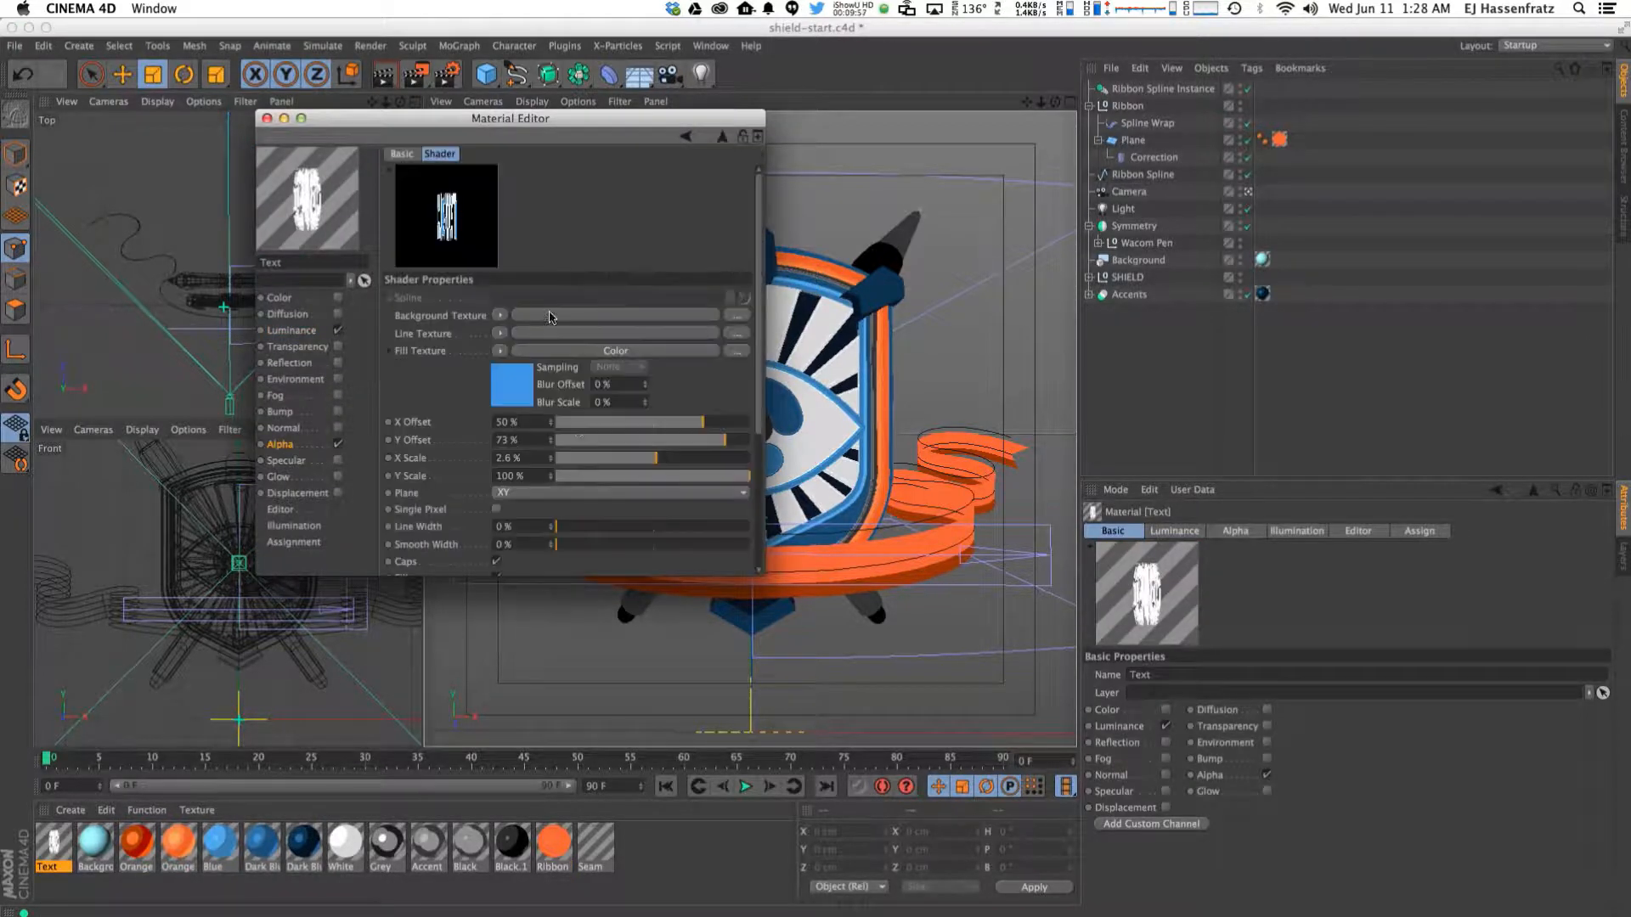
left_click(266, 118)
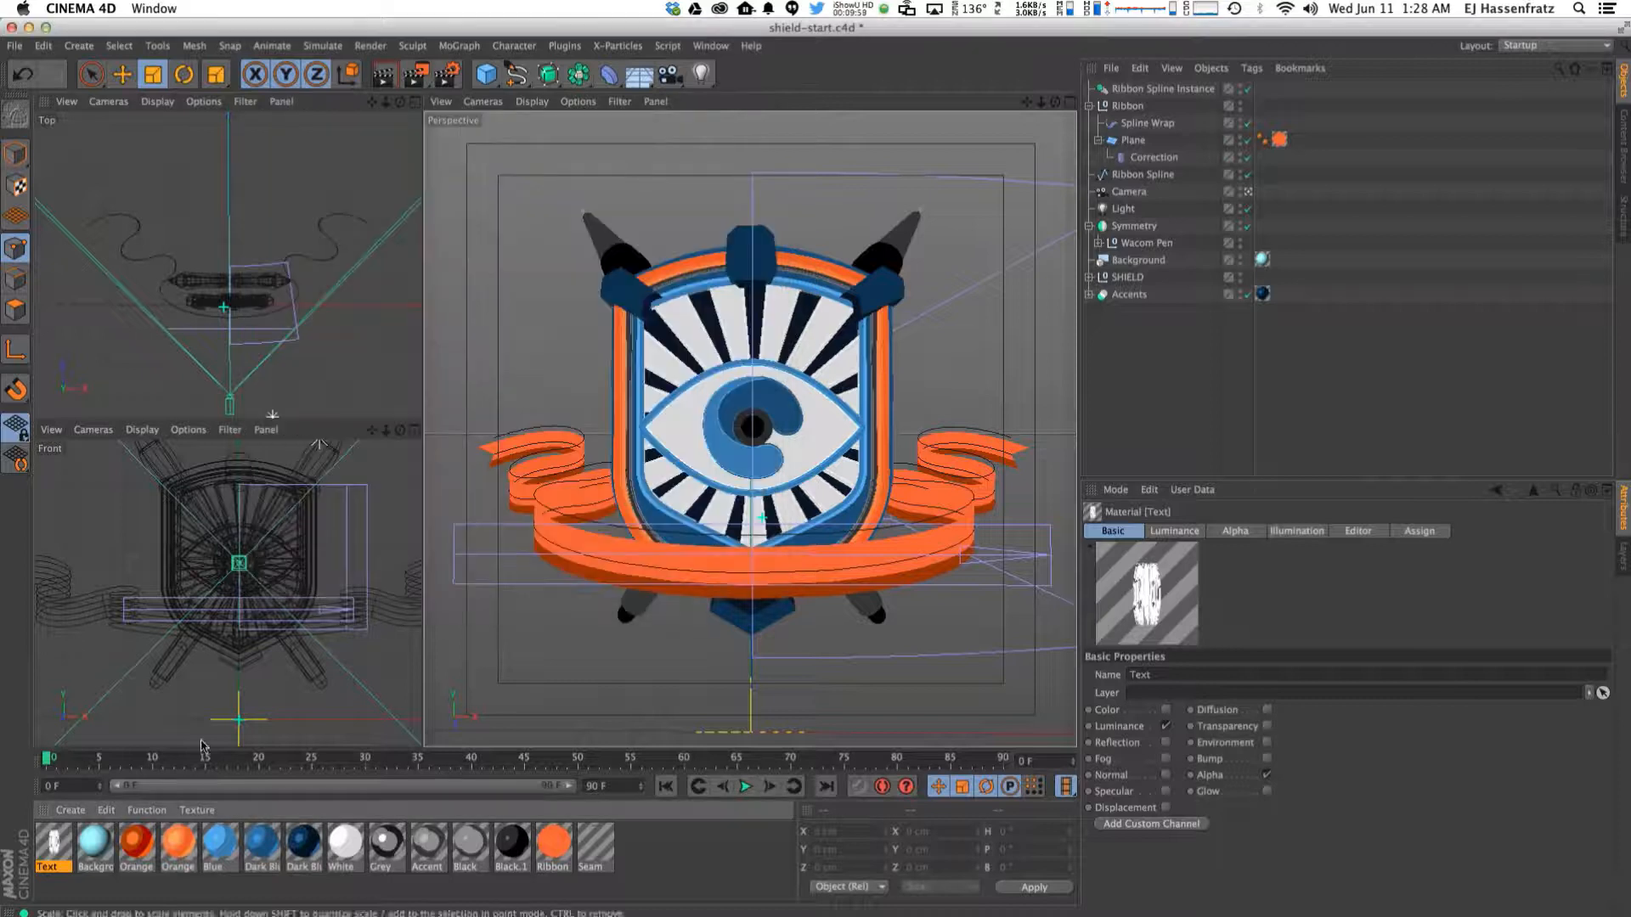
left_click_drag(49, 850, 1130, 144)
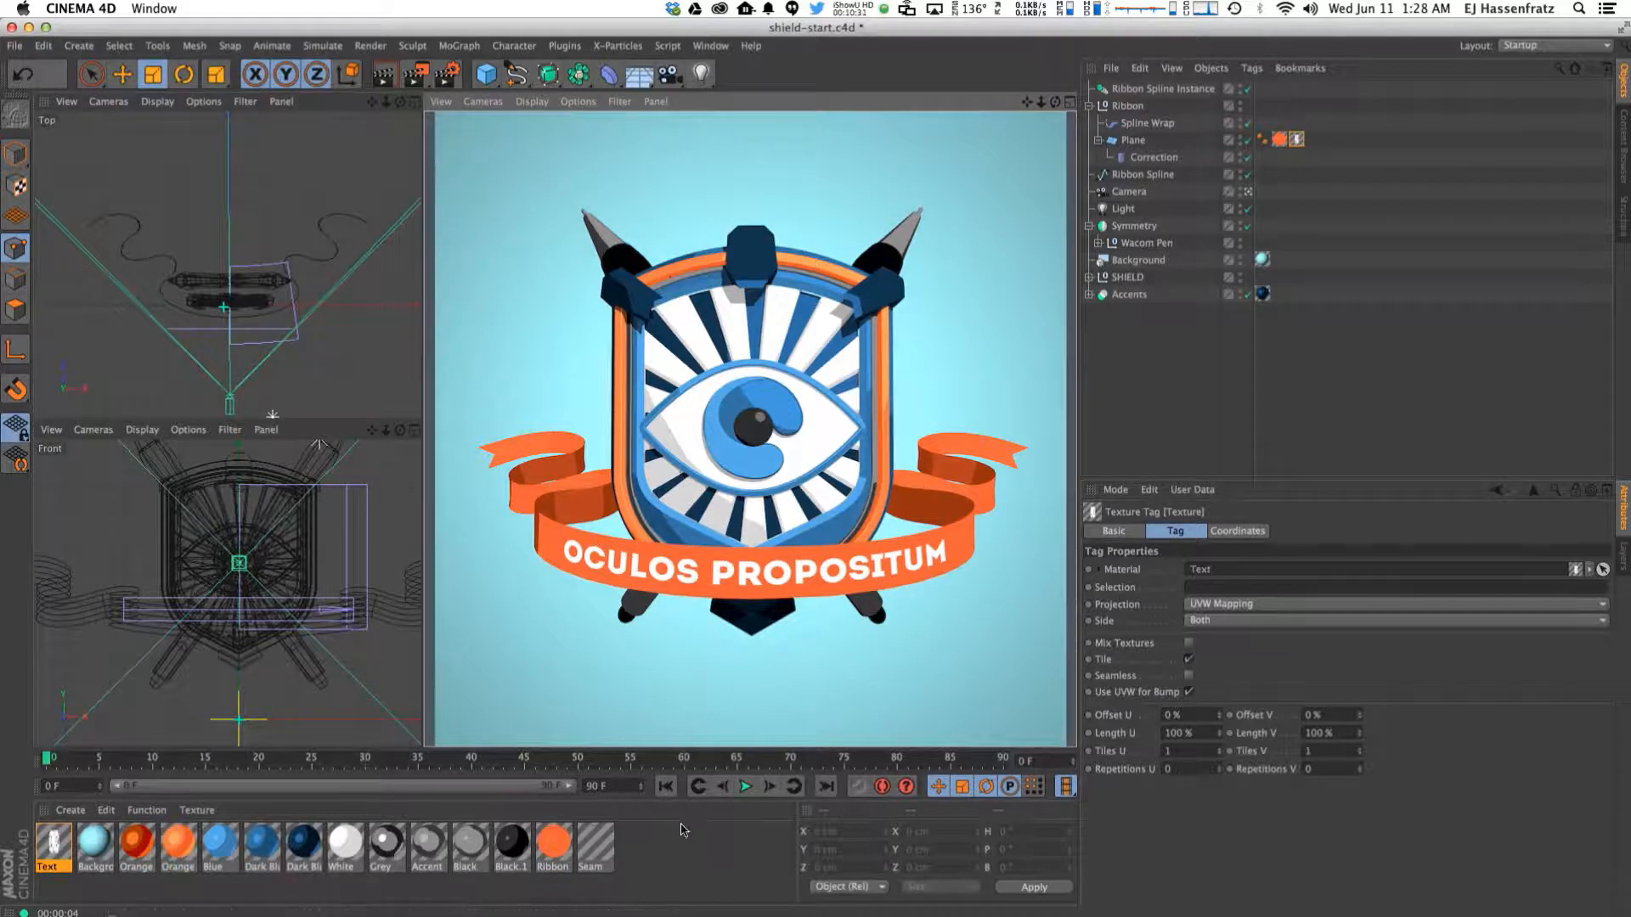
Create a new material with its Color channel turned off and its Luminance channel turned on.
left_click(615, 853)
left_click(71, 815)
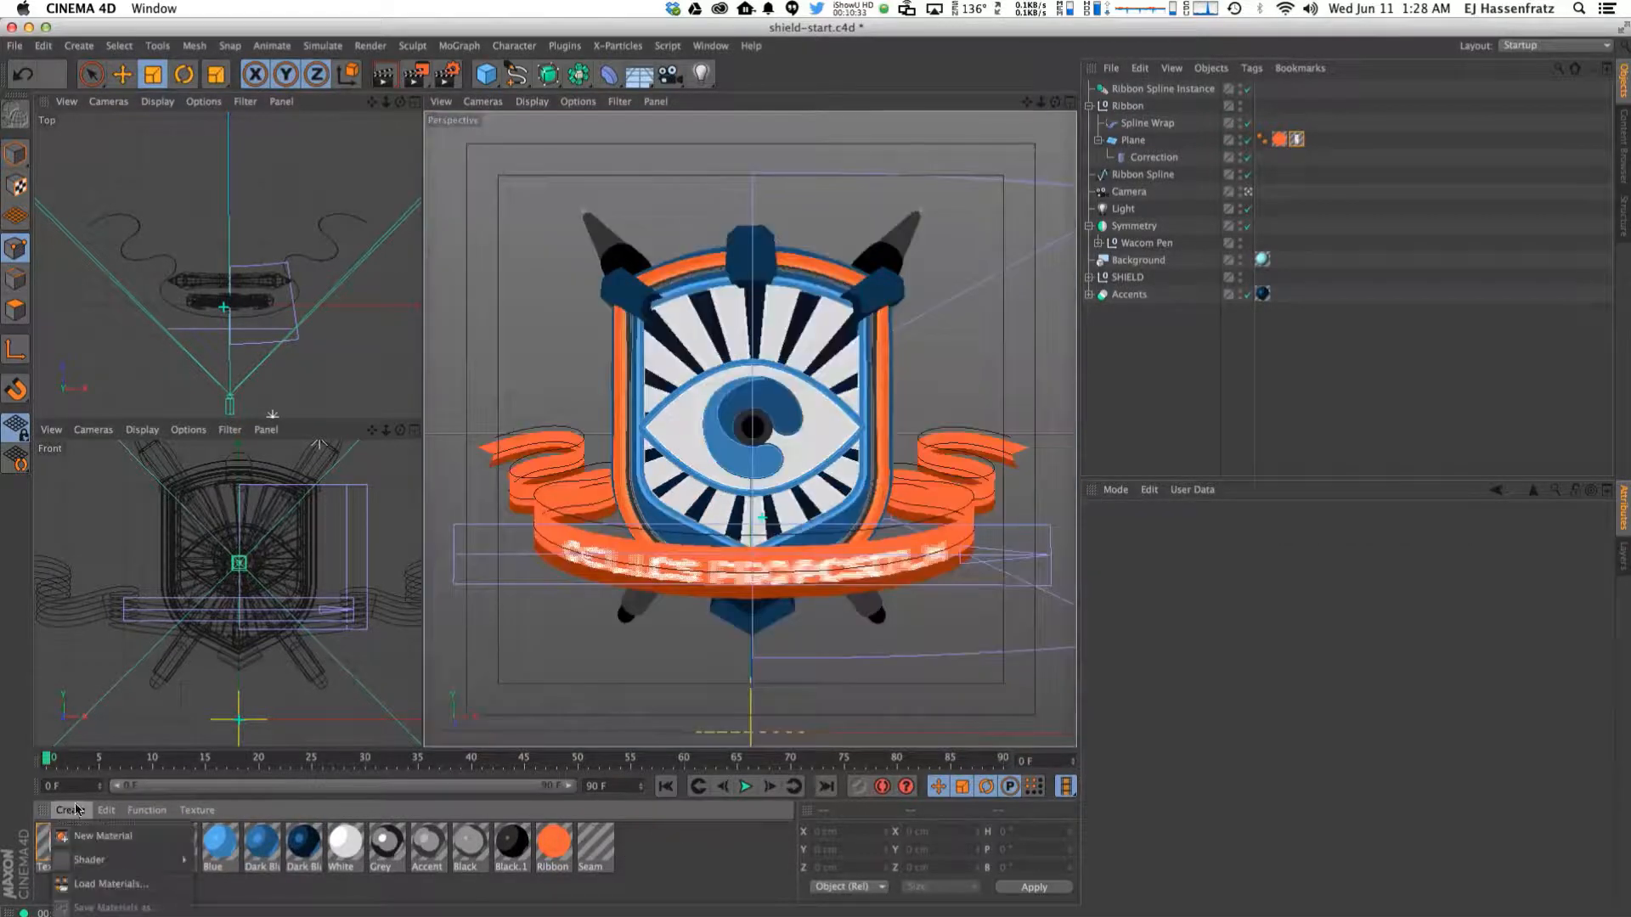
left_click(93, 828)
double_click(53, 843)
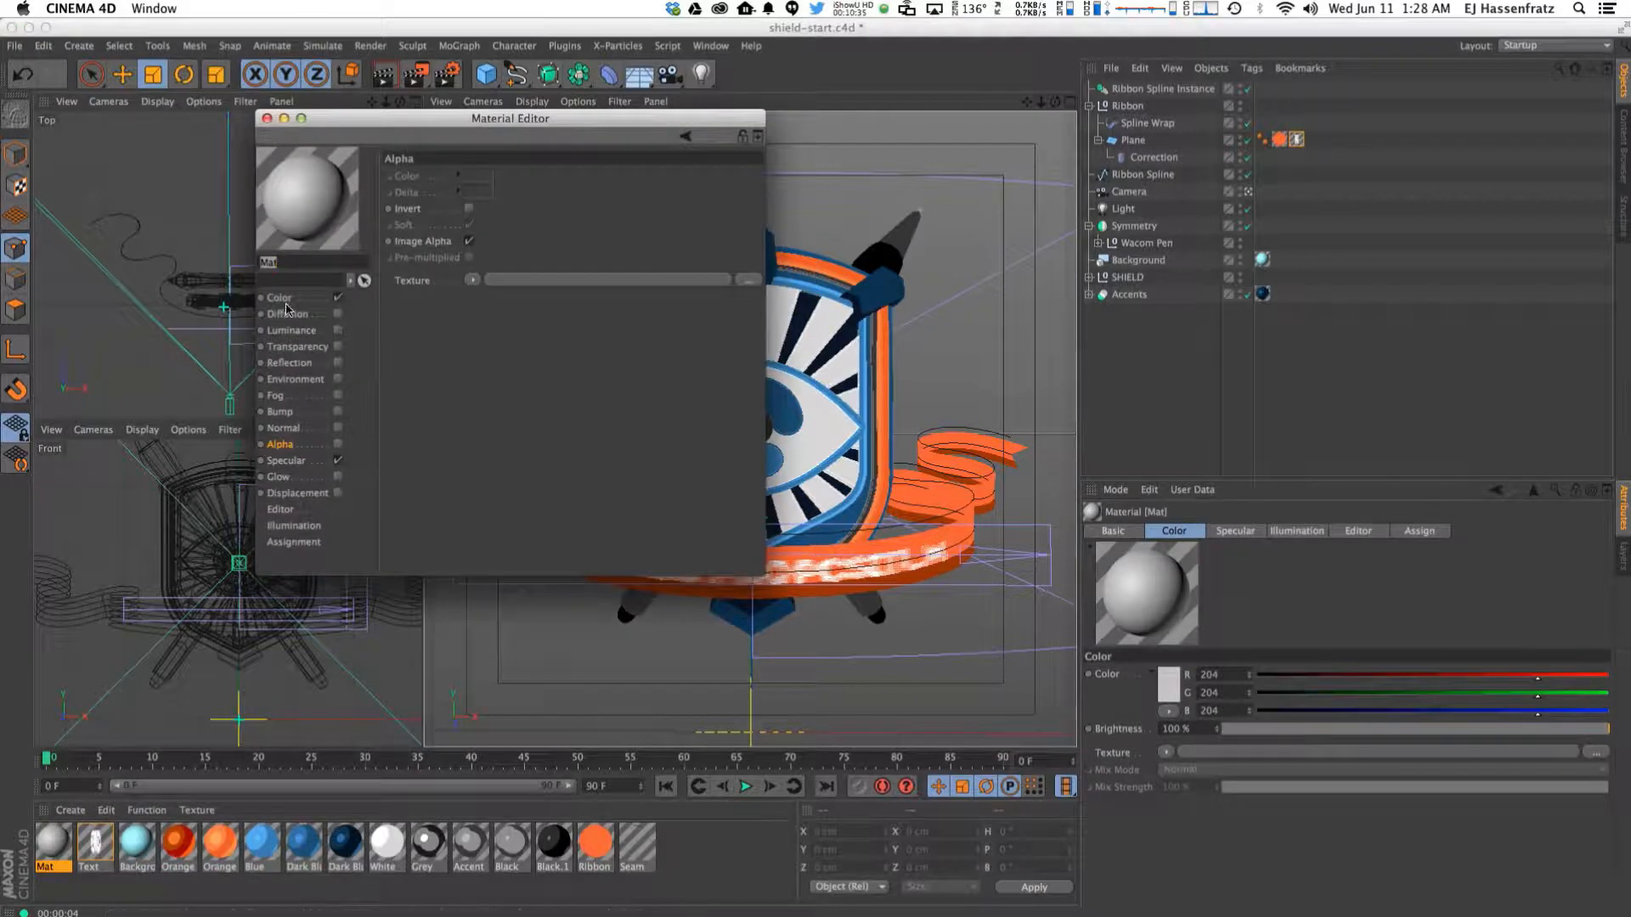
left_click(289, 297)
left_click(337, 297)
left_click(331, 331)
left_click(337, 330)
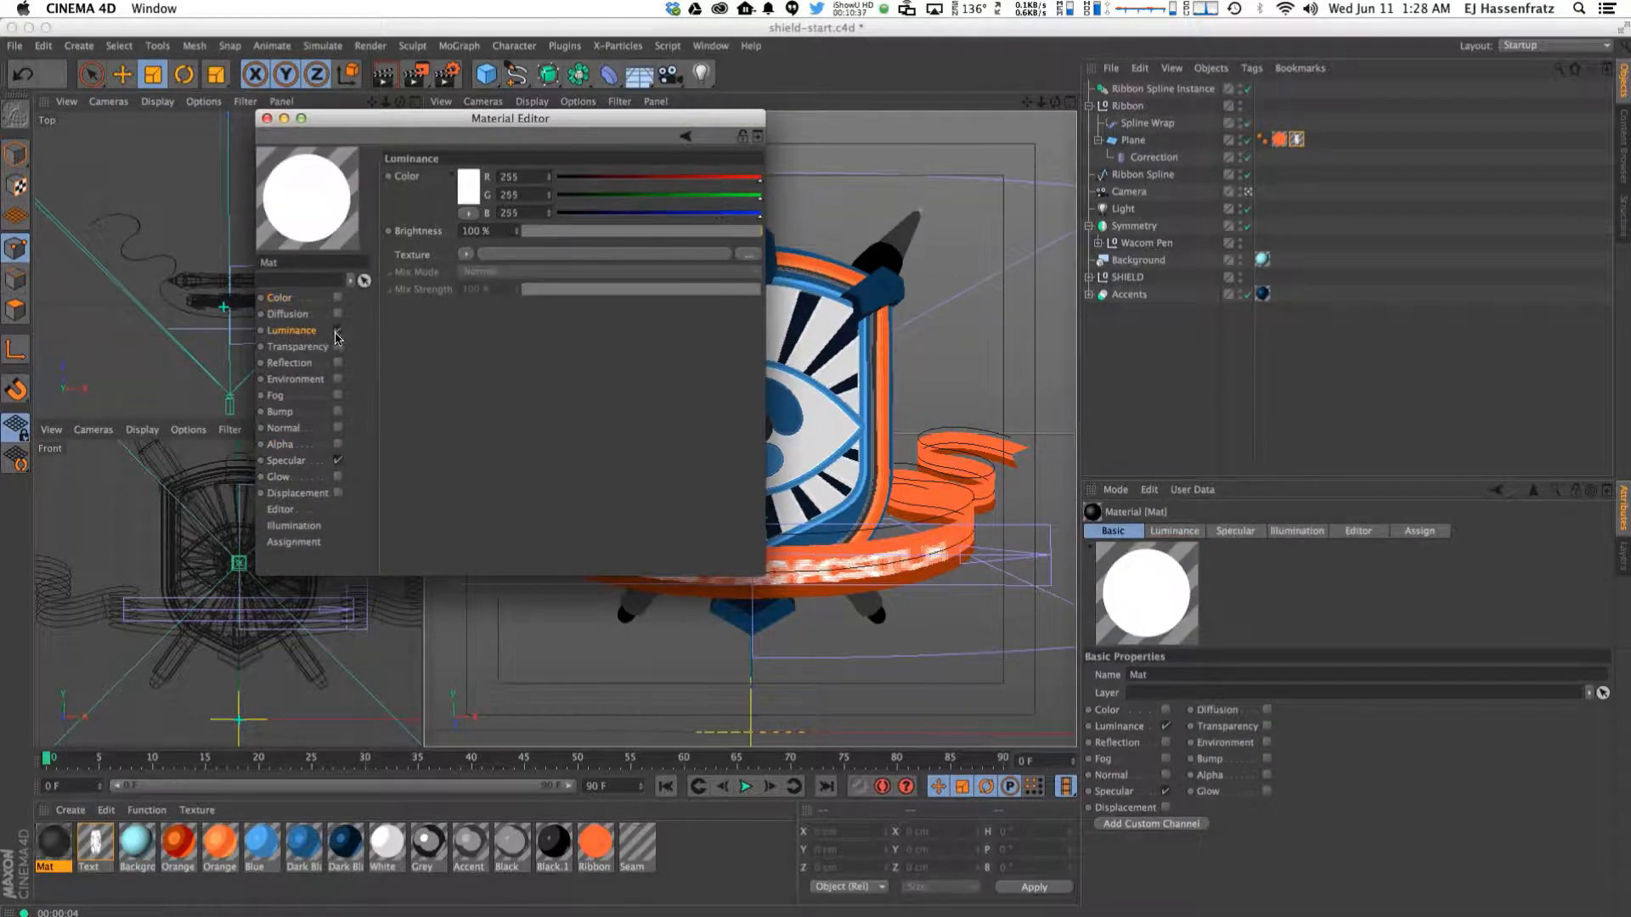
Set the new material's luminance colour to a darkened ribbon shade sampled from the viewport, RGB 109, 30, 6.
left_click(468, 187)
left_click(470, 187)
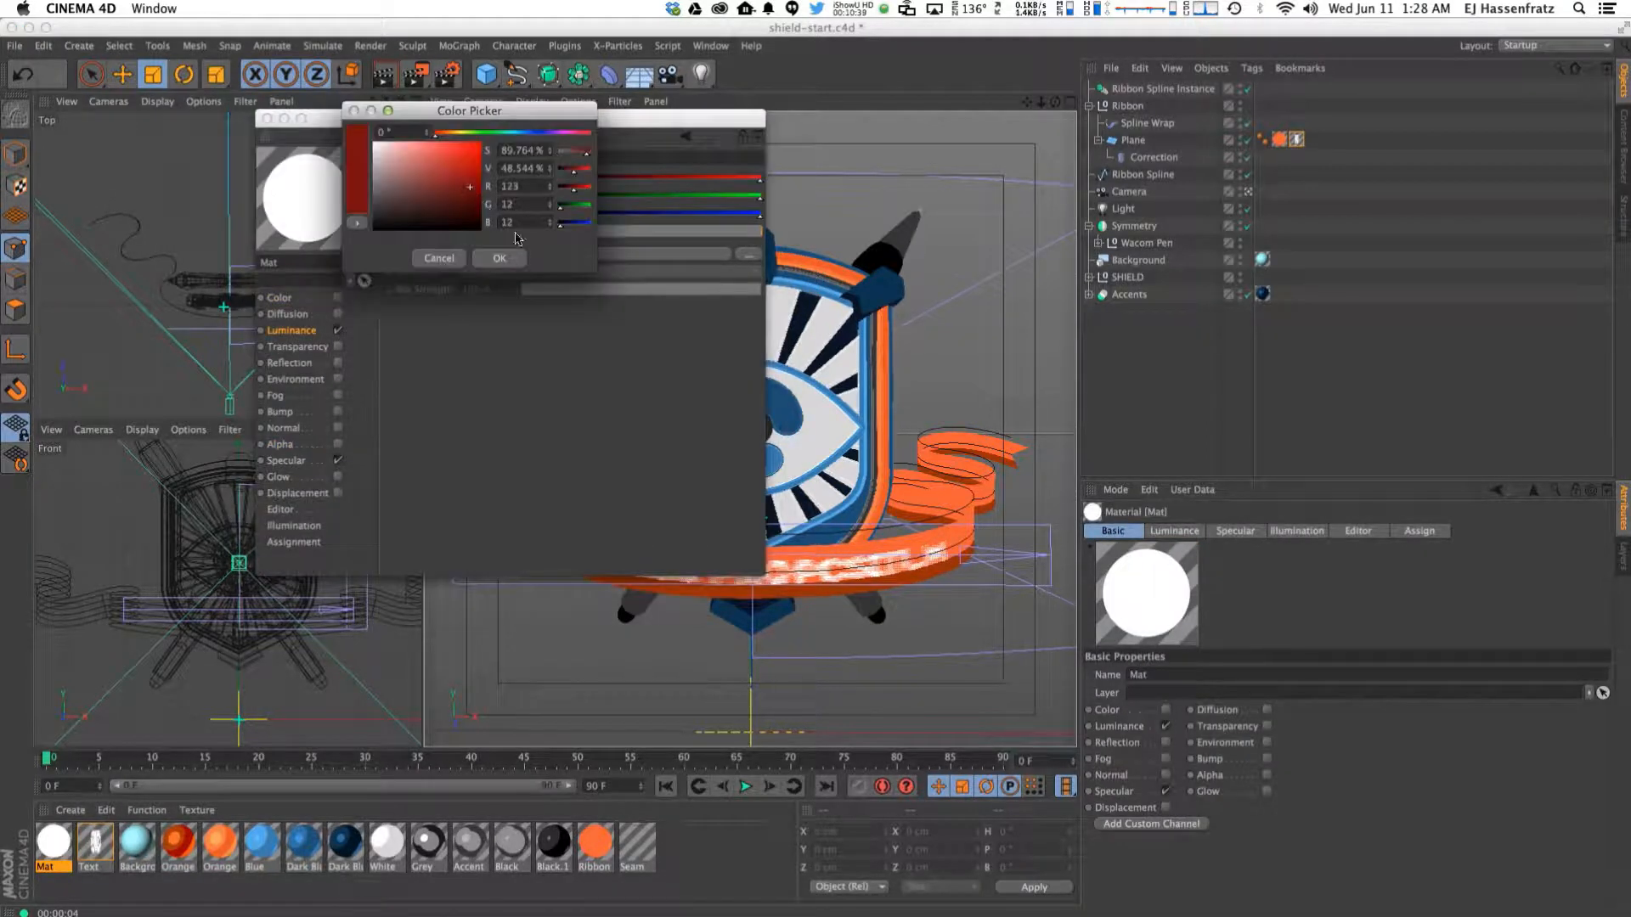
left_click(354, 190)
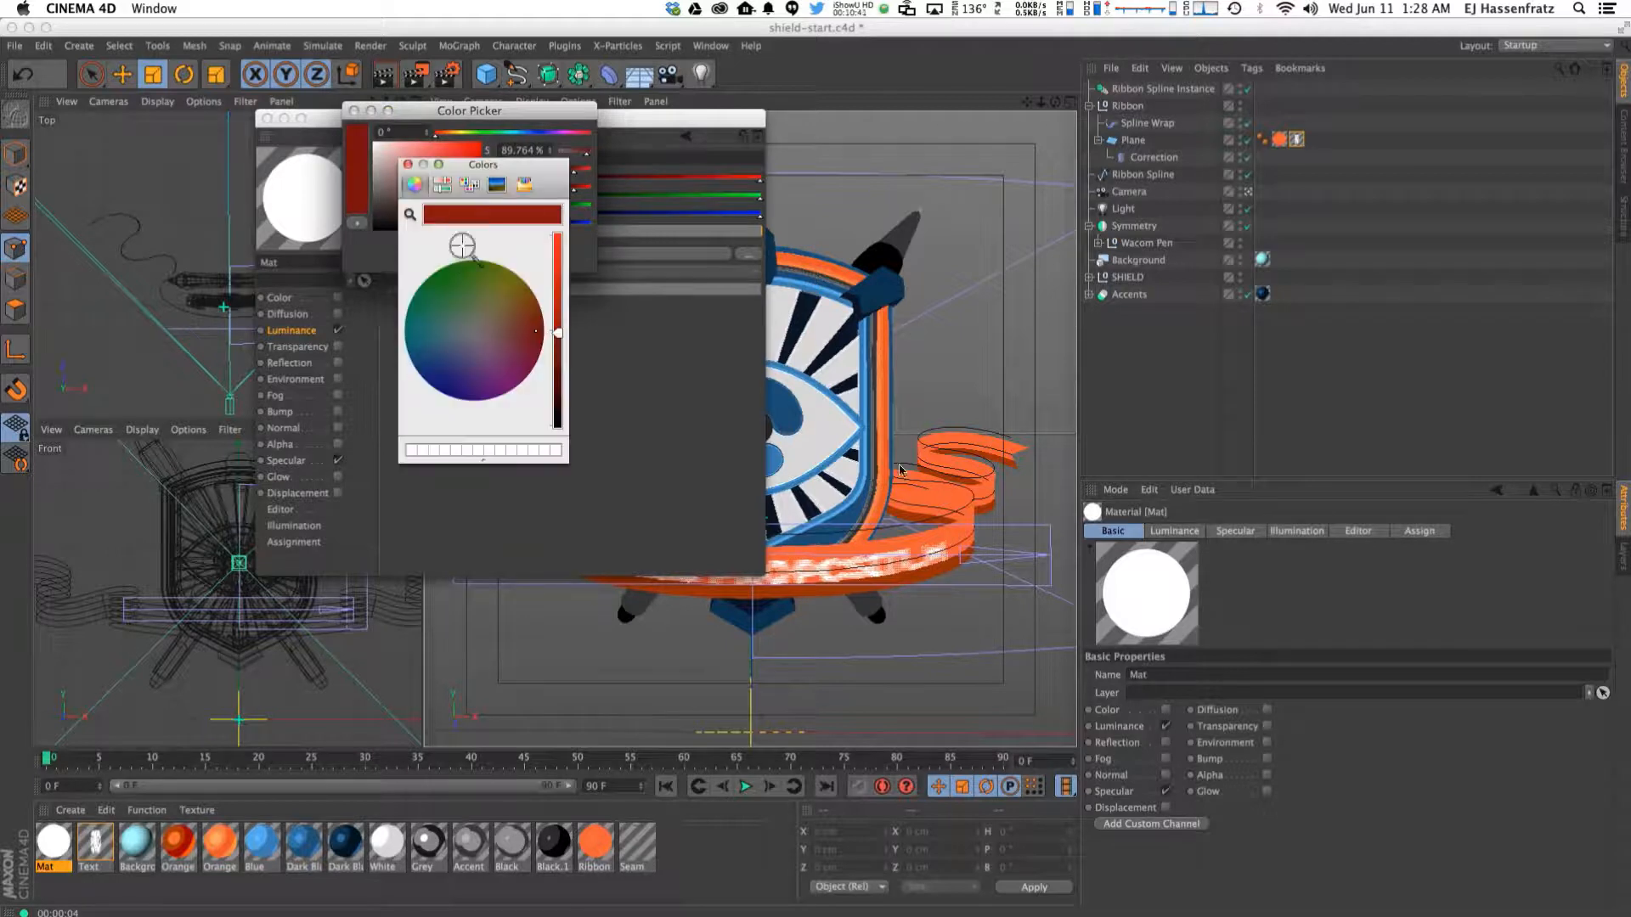
left_click(890, 540)
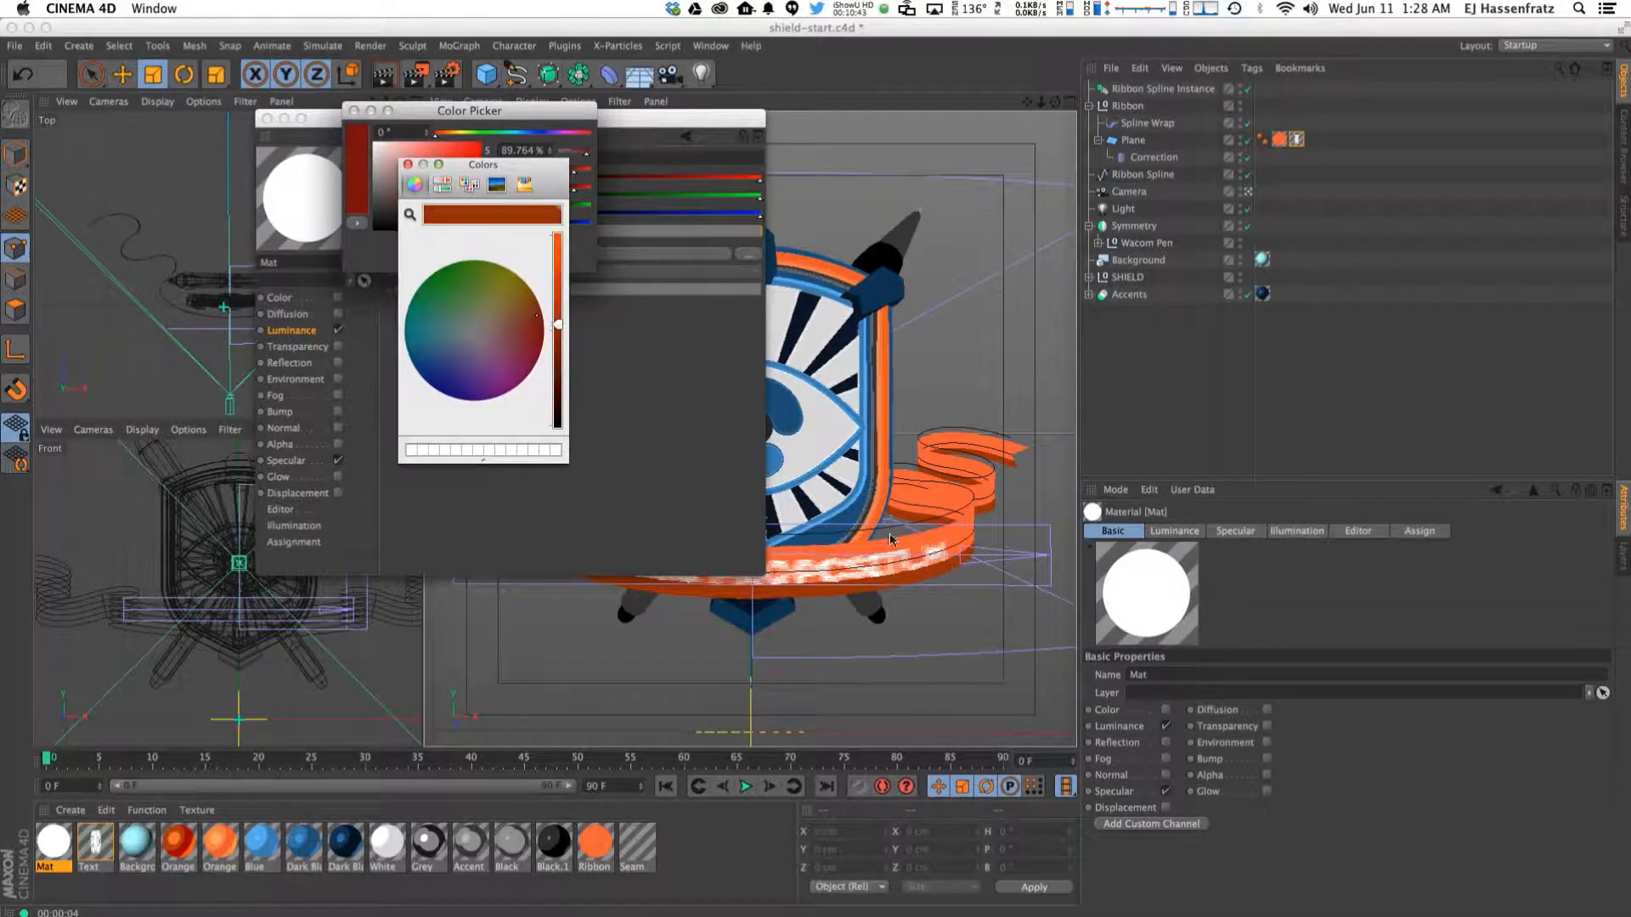
left_click_drag(558, 326, 558, 351)
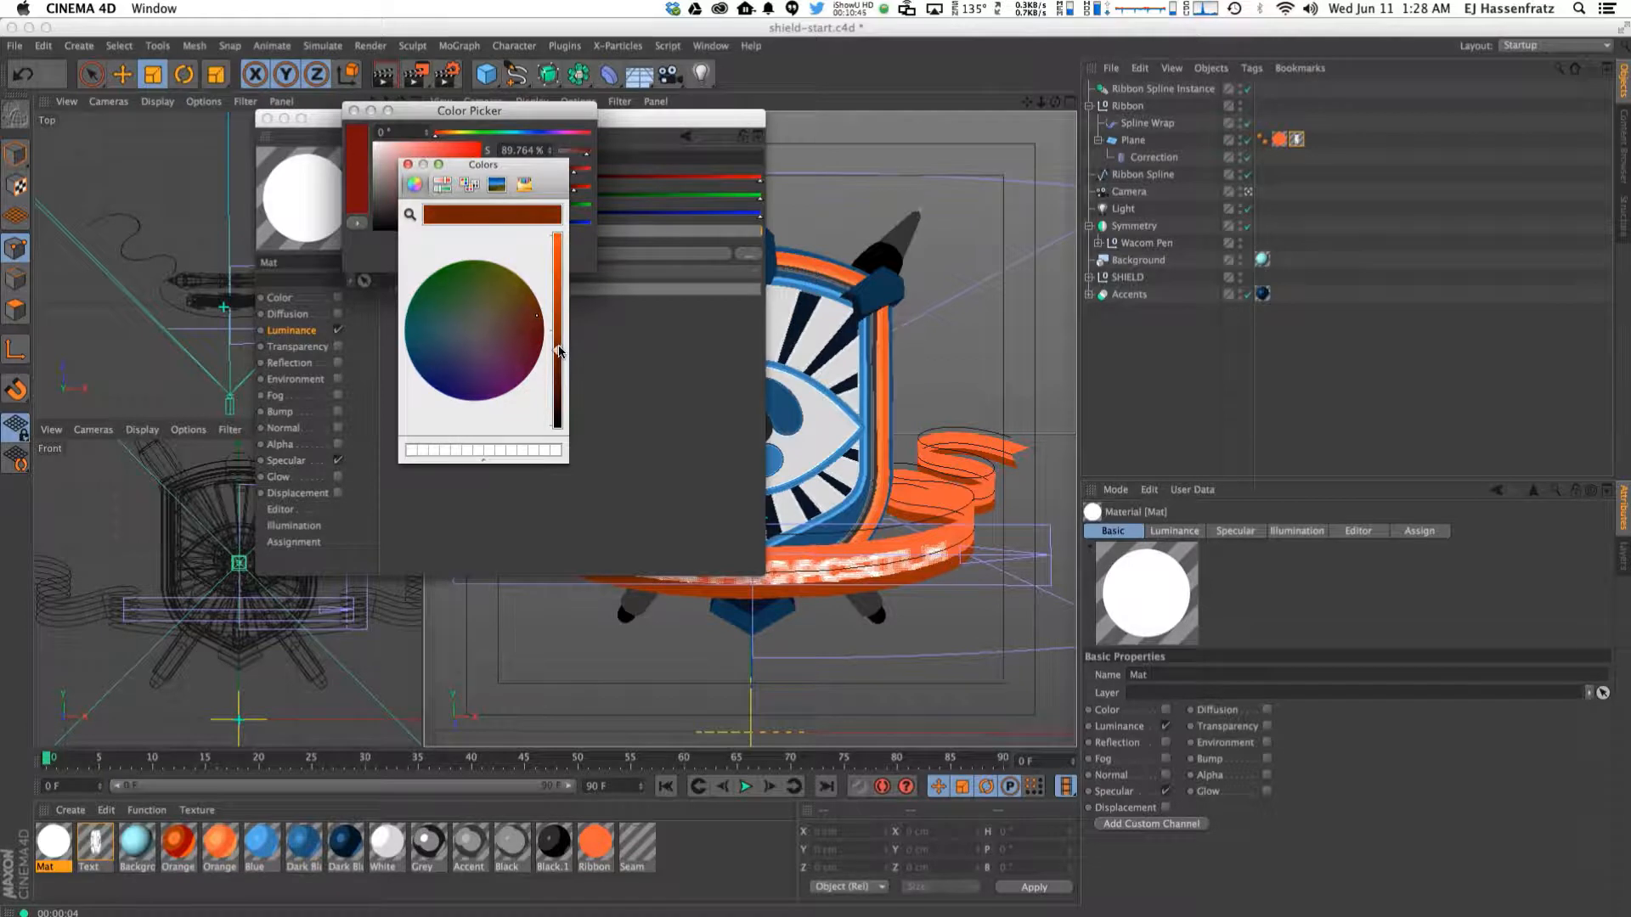
left_click(407, 164)
left_click(505, 271)
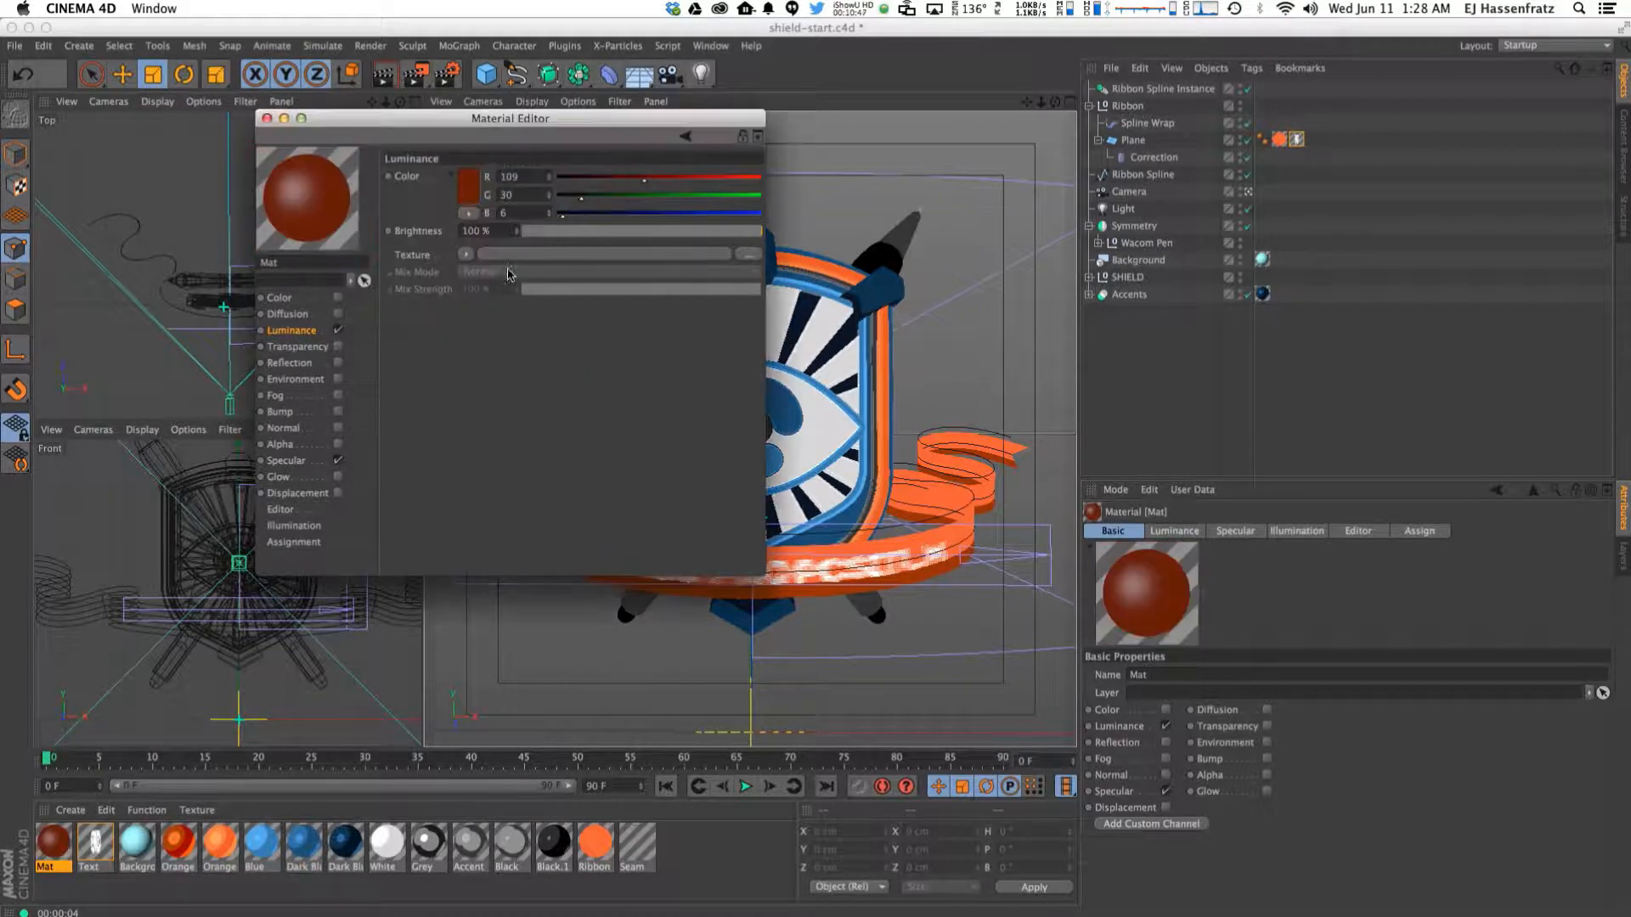
Turn off the new material's Specular channel and enable its Alpha channel.
left_click_drag(481, 136, 442, 186)
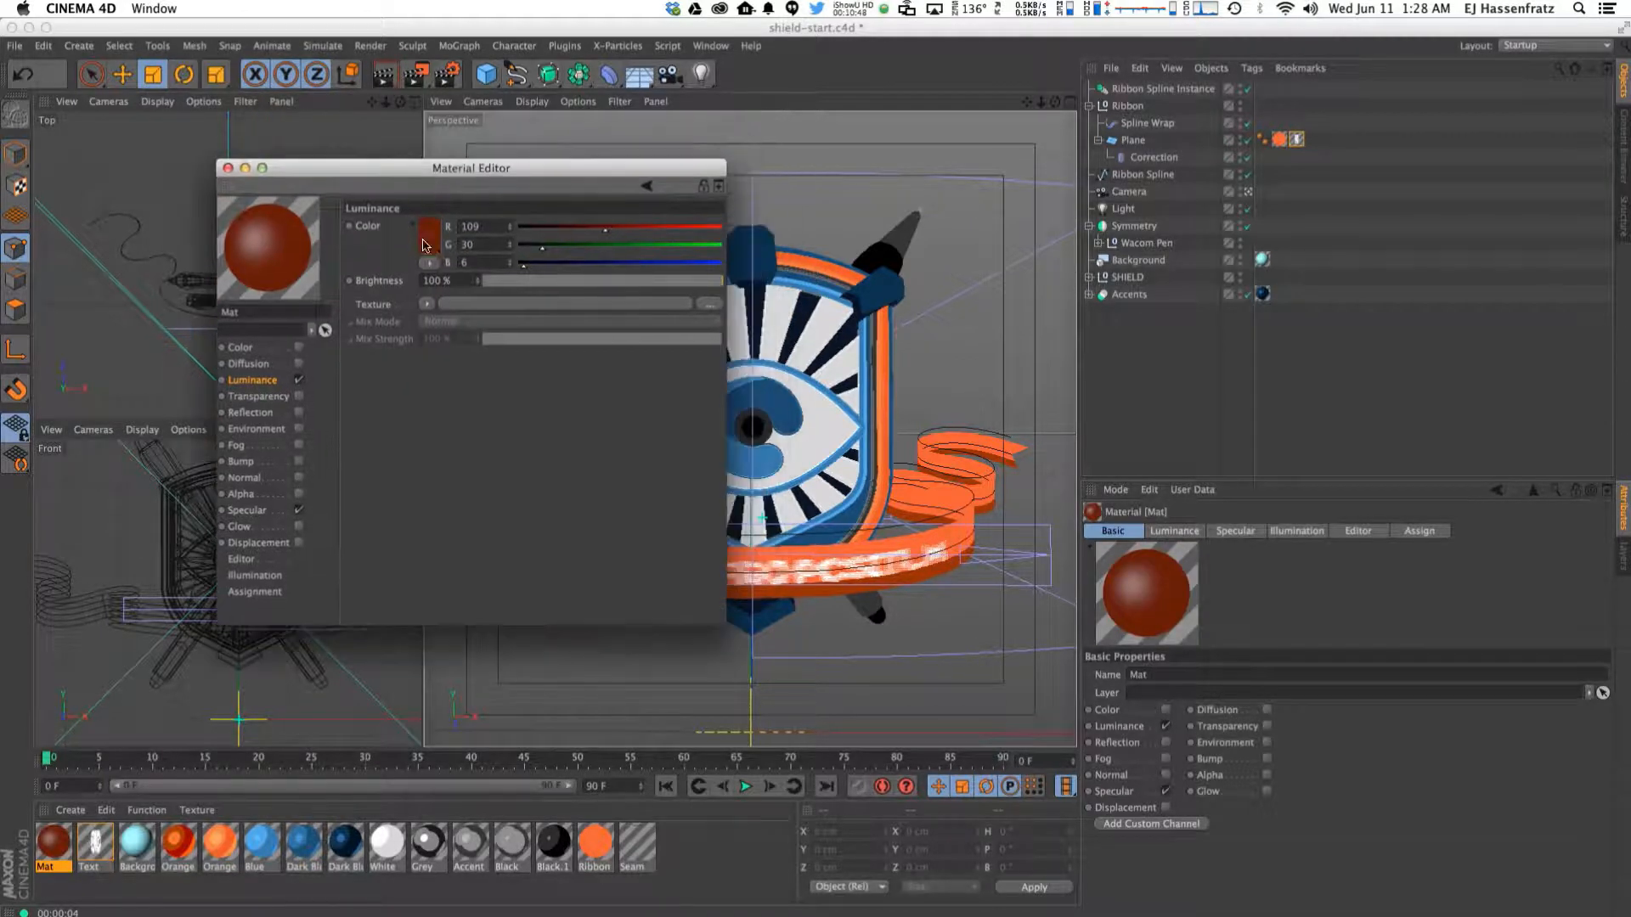
left_click(255, 511)
left_click(256, 511)
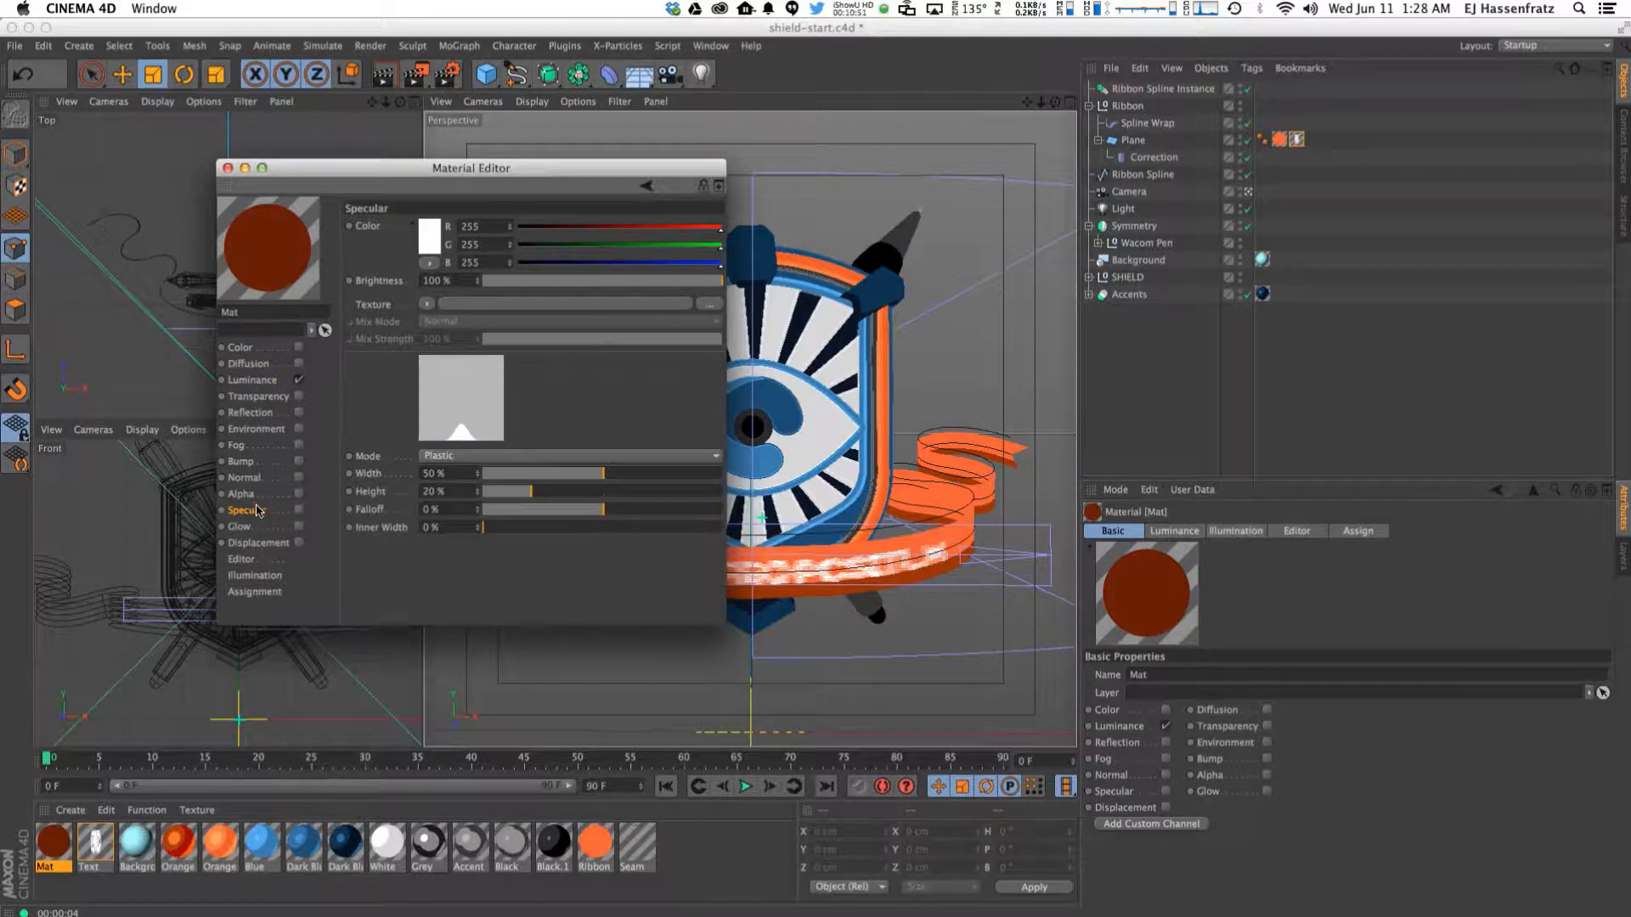
left_click(243, 494)
left_click(299, 493)
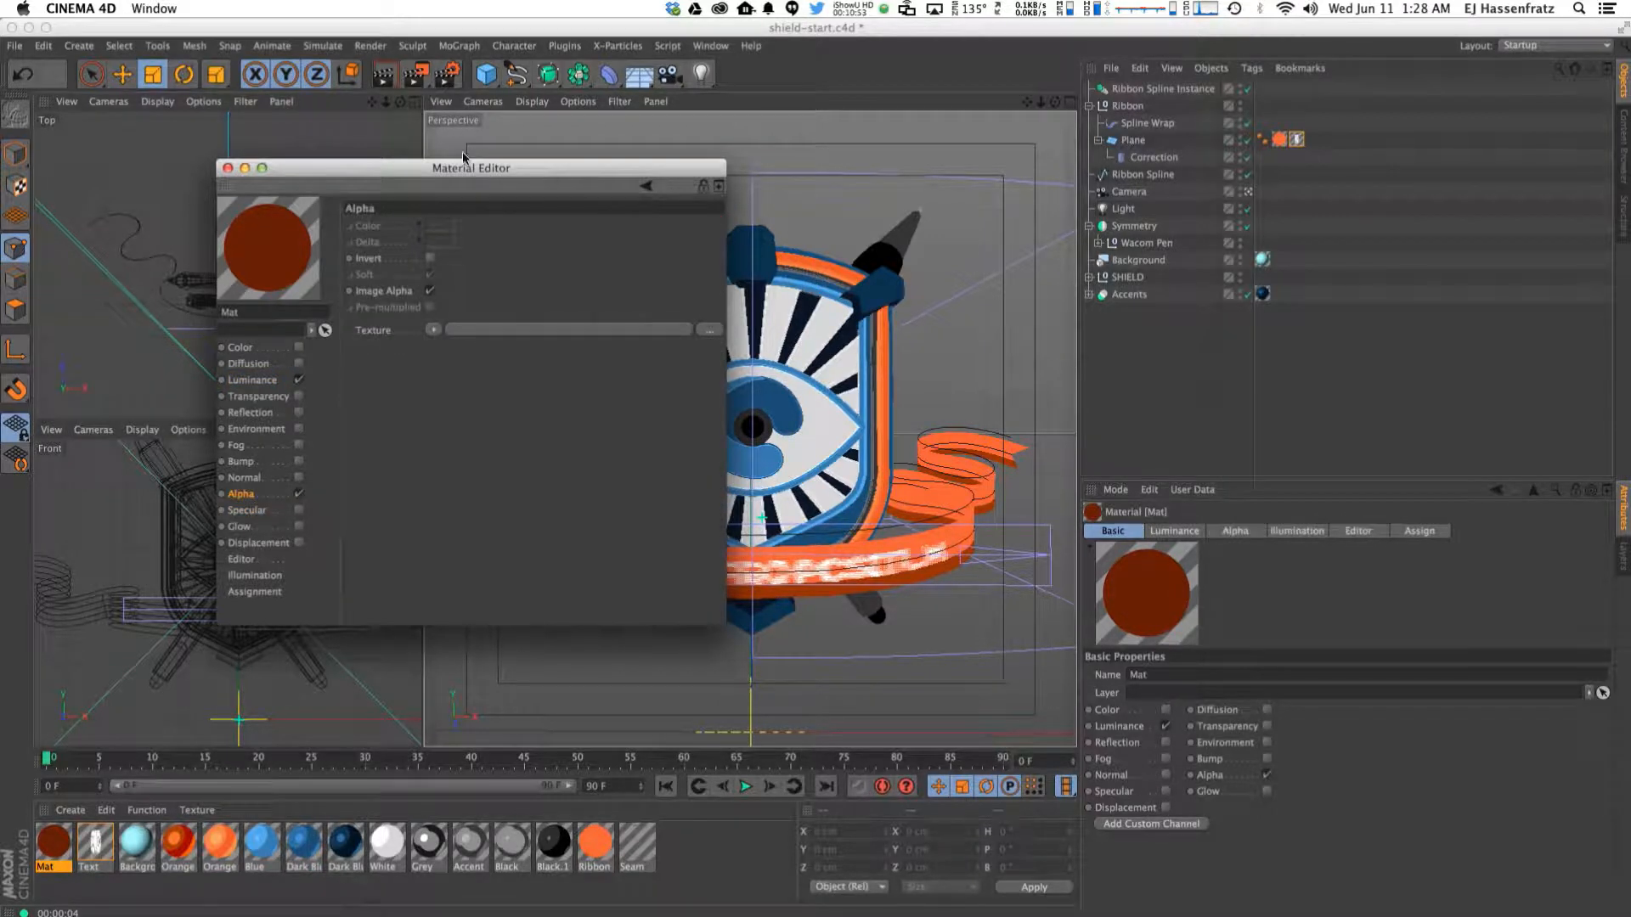
Load a Gradient shader as the Alpha channel's texture and open its shader properties.
left_click_drag(455, 171, 492, 207)
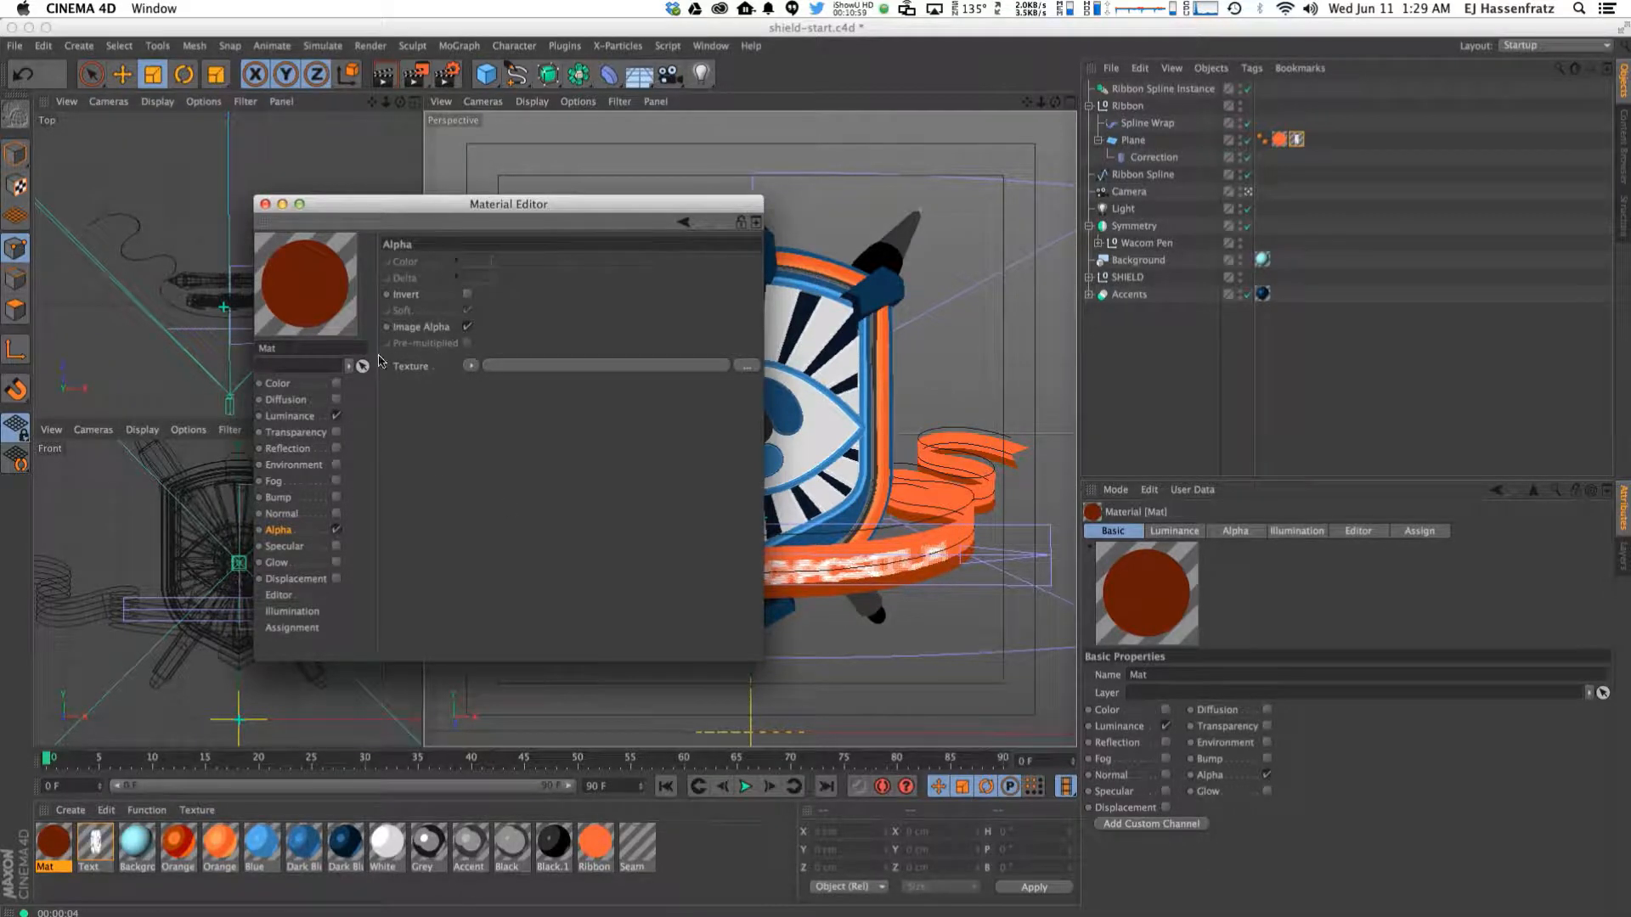
left_click(470, 366)
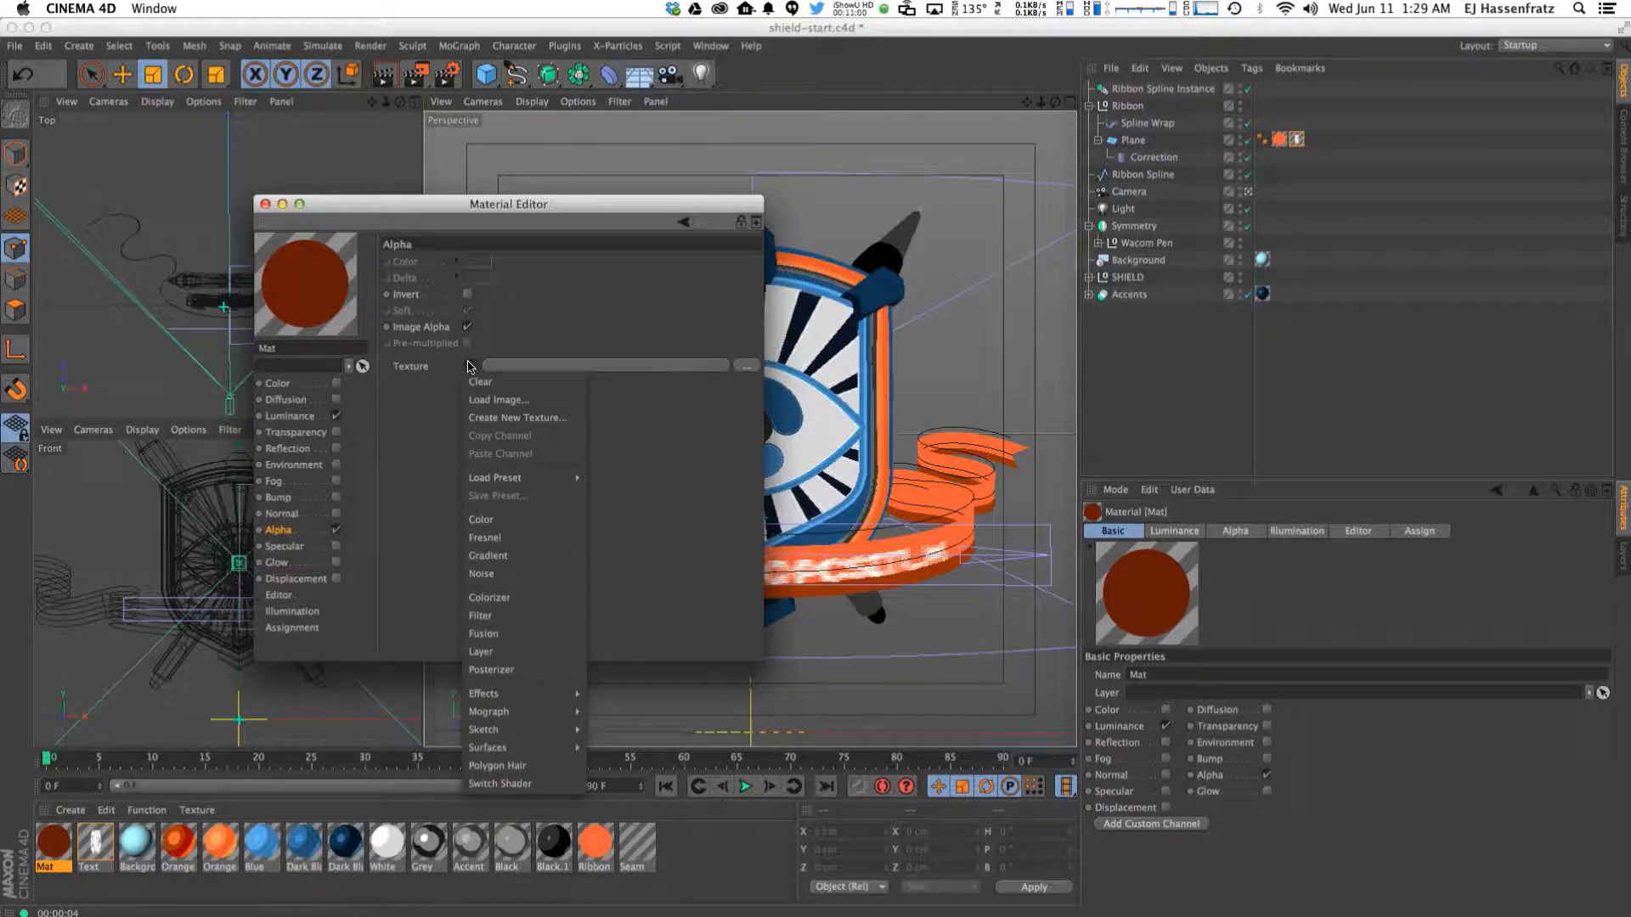
left_click(489, 556)
left_click(493, 366)
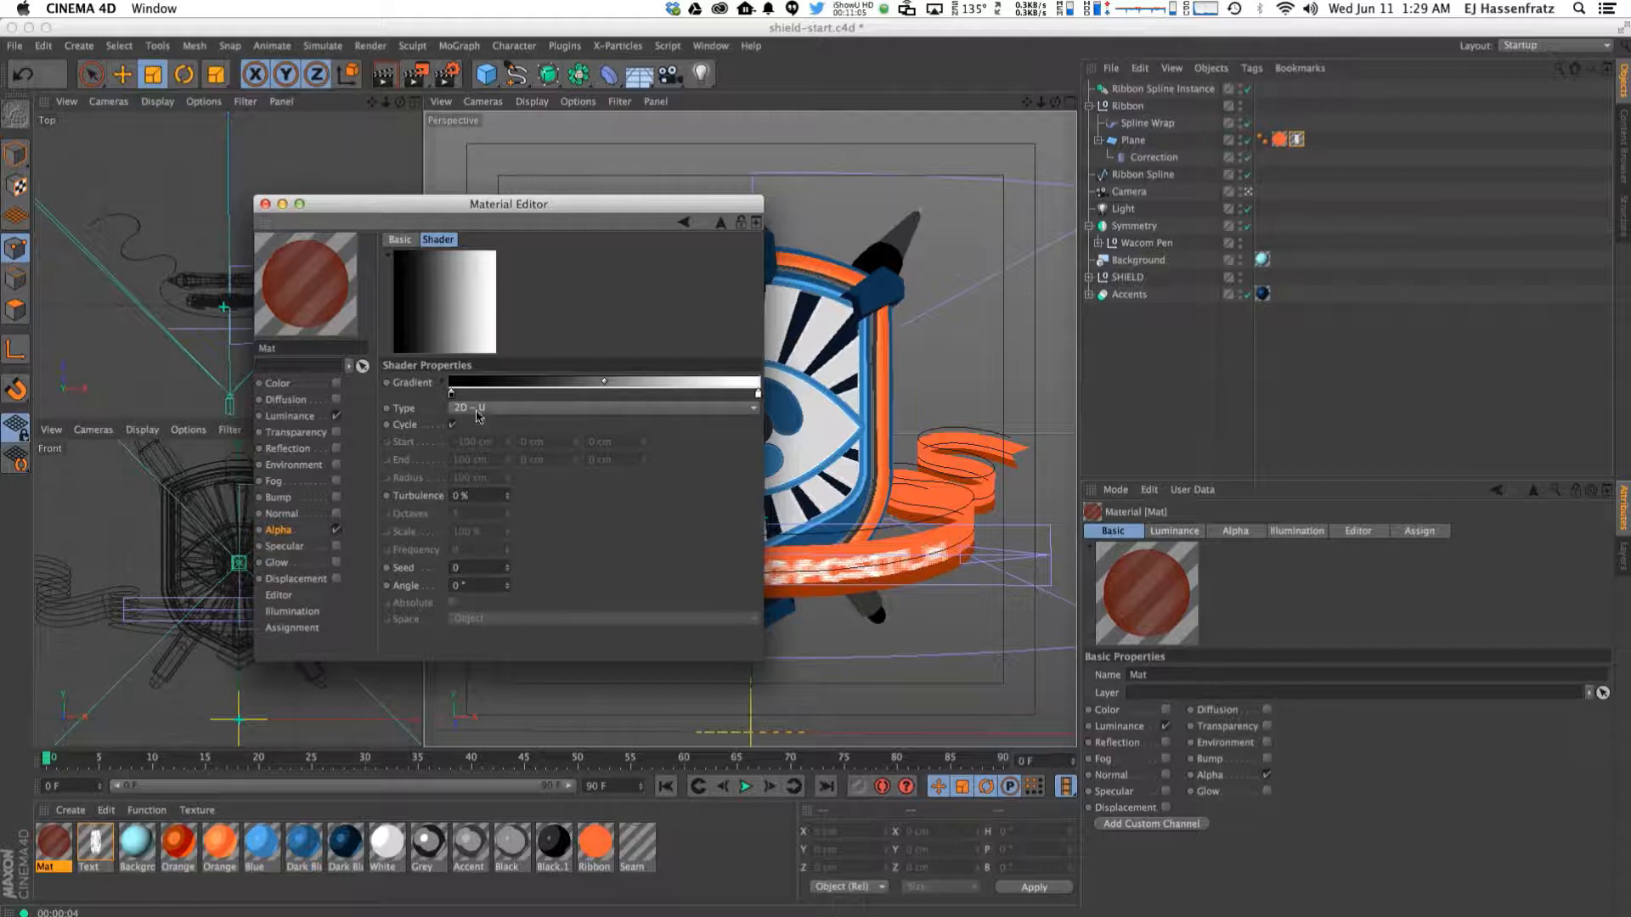
Set the alpha gradient's type to 2D - V and its knot interpolation to None.
left_click(478, 409)
left_click(479, 424)
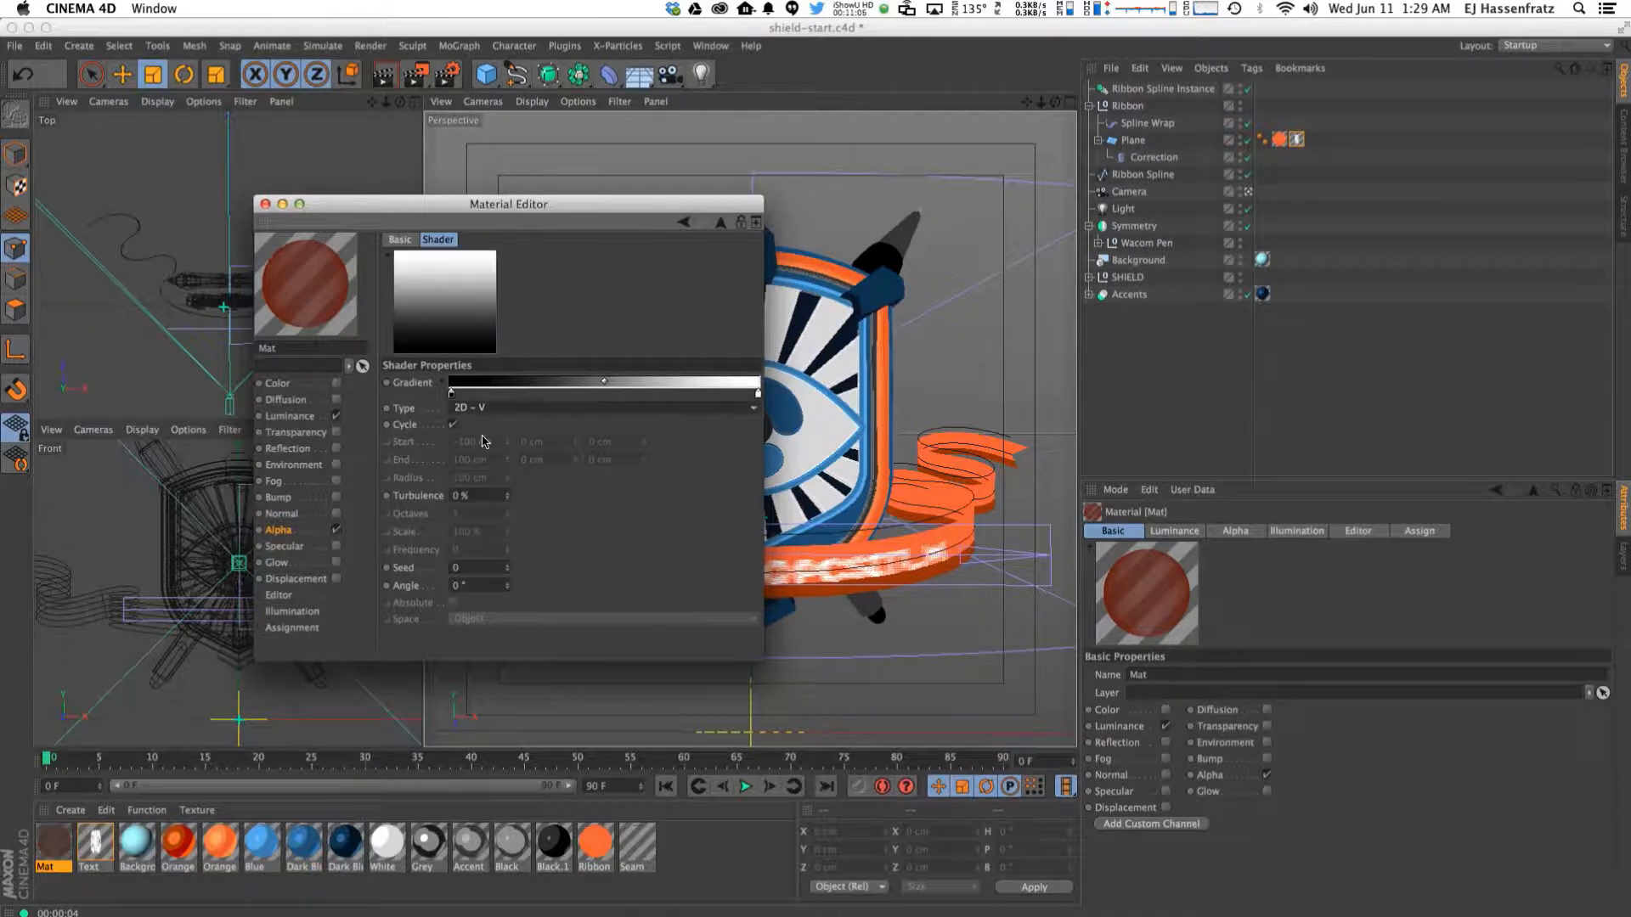
left_click(441, 383)
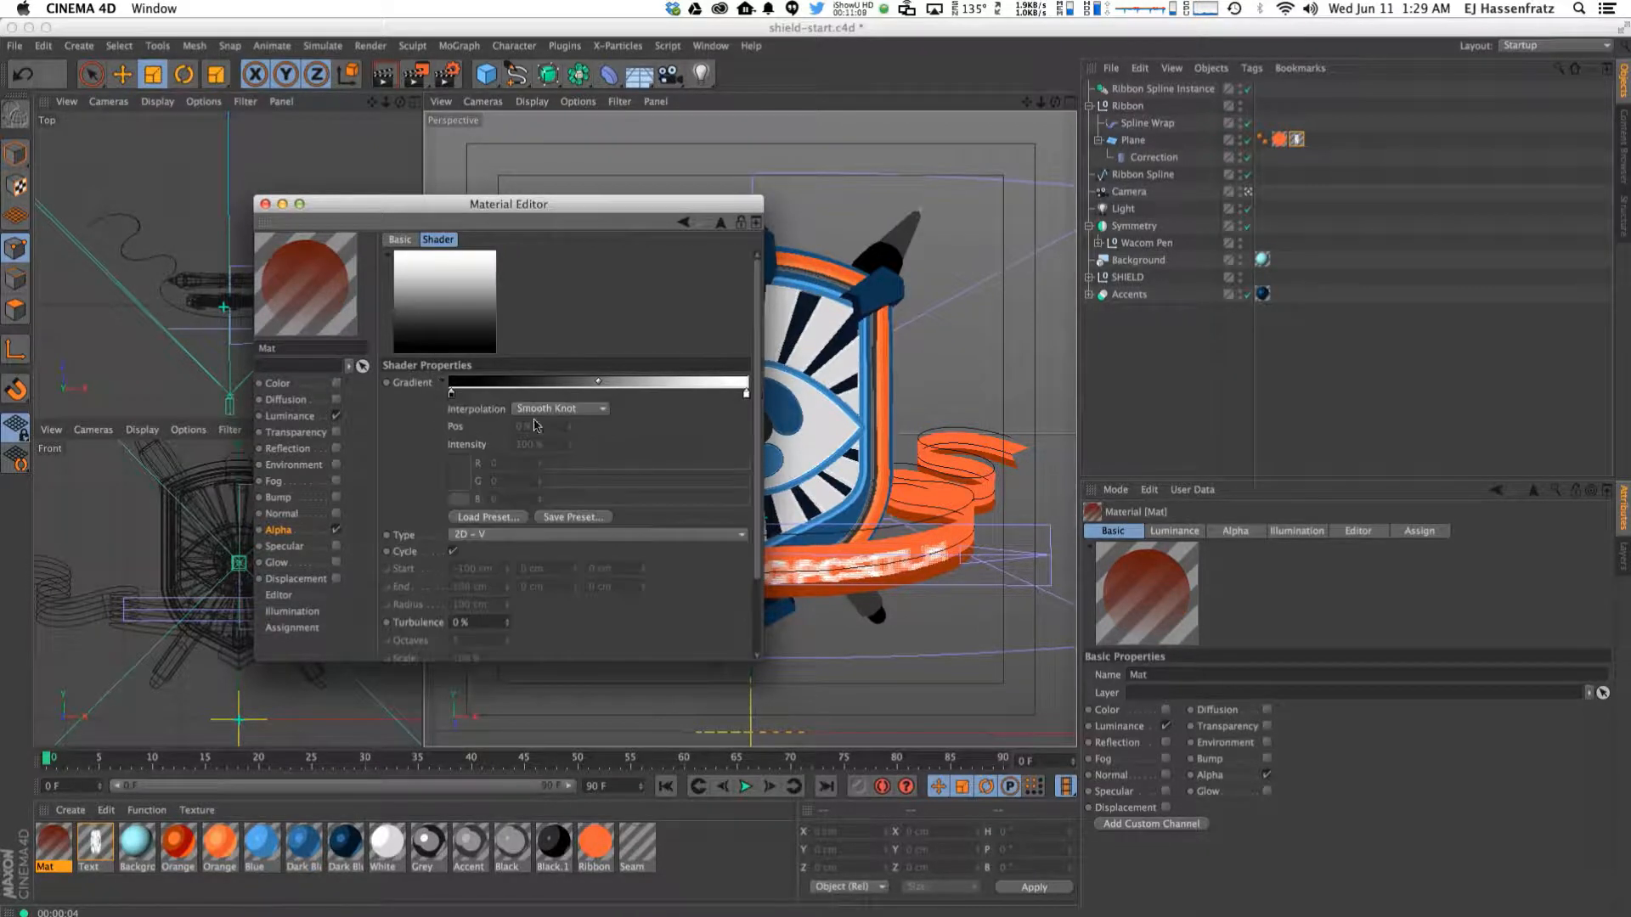
left_click(543, 410)
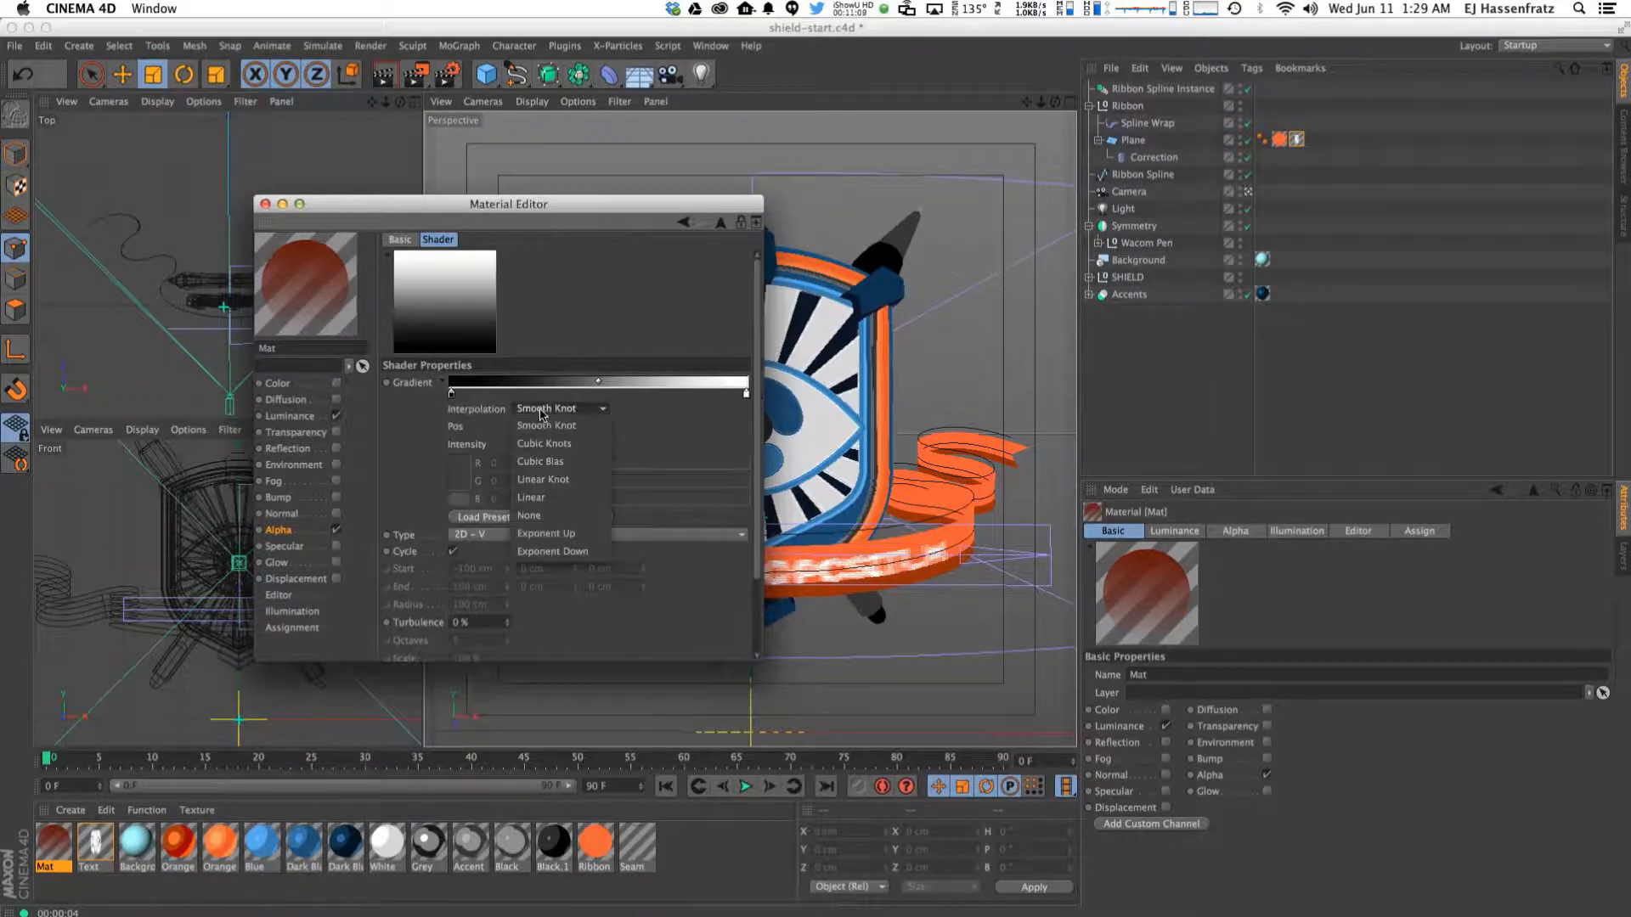
left_click(548, 517)
Move the gradient's white knot to about 8.65% and add a black knot just after it to form a thin white stripe.
left_click_drag(746, 393, 488, 389)
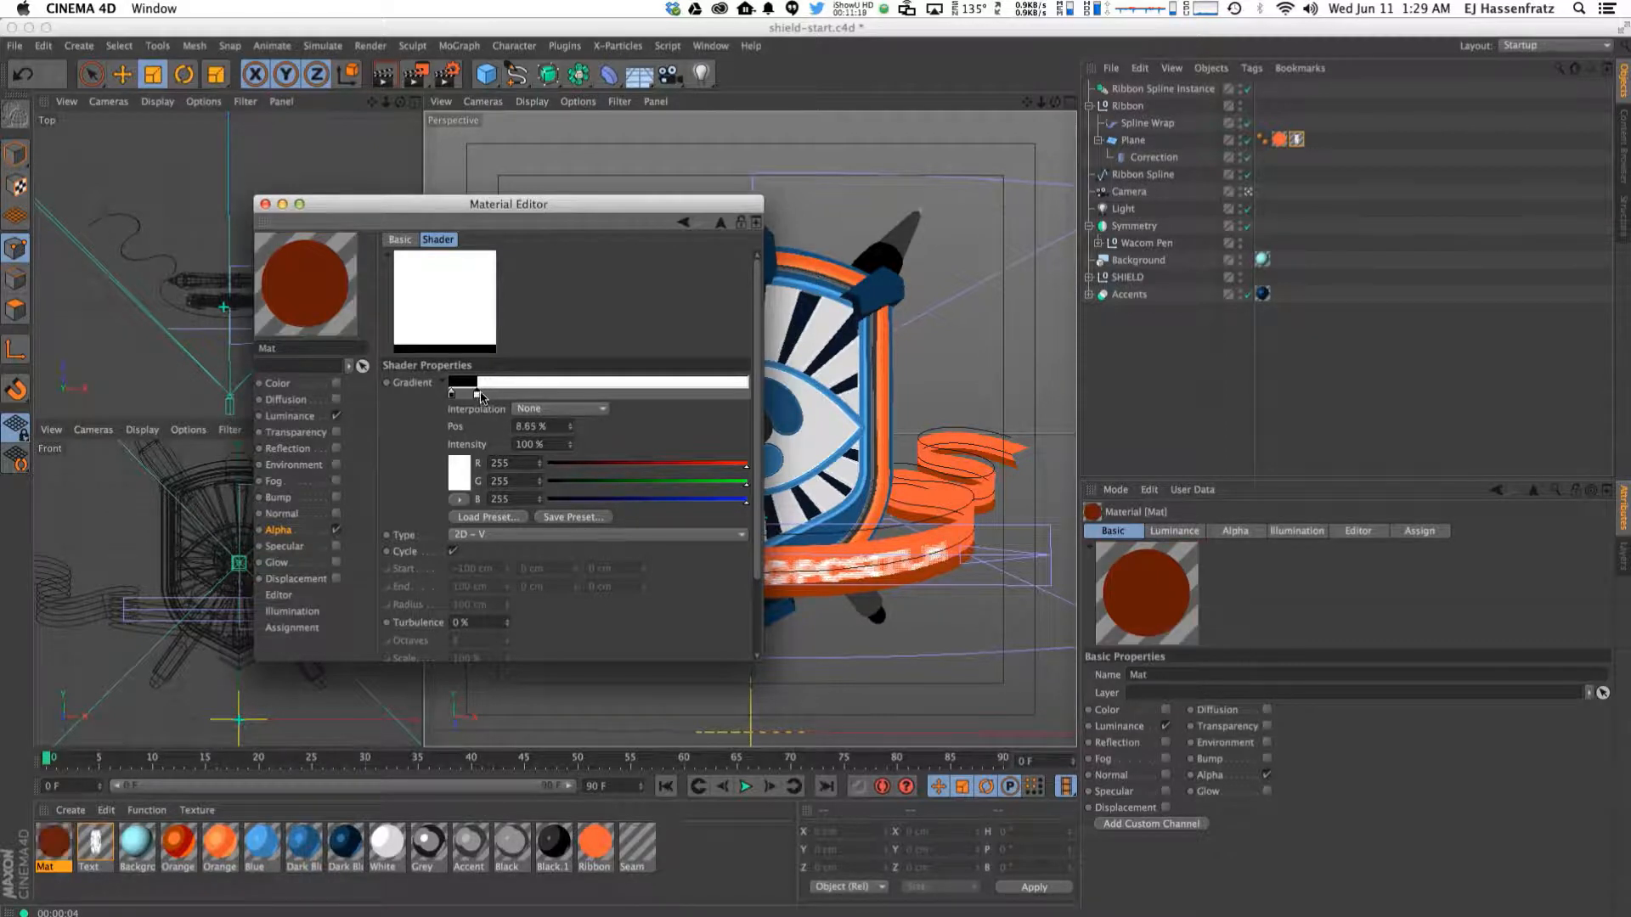
left_click_drag(480, 397, 483, 399)
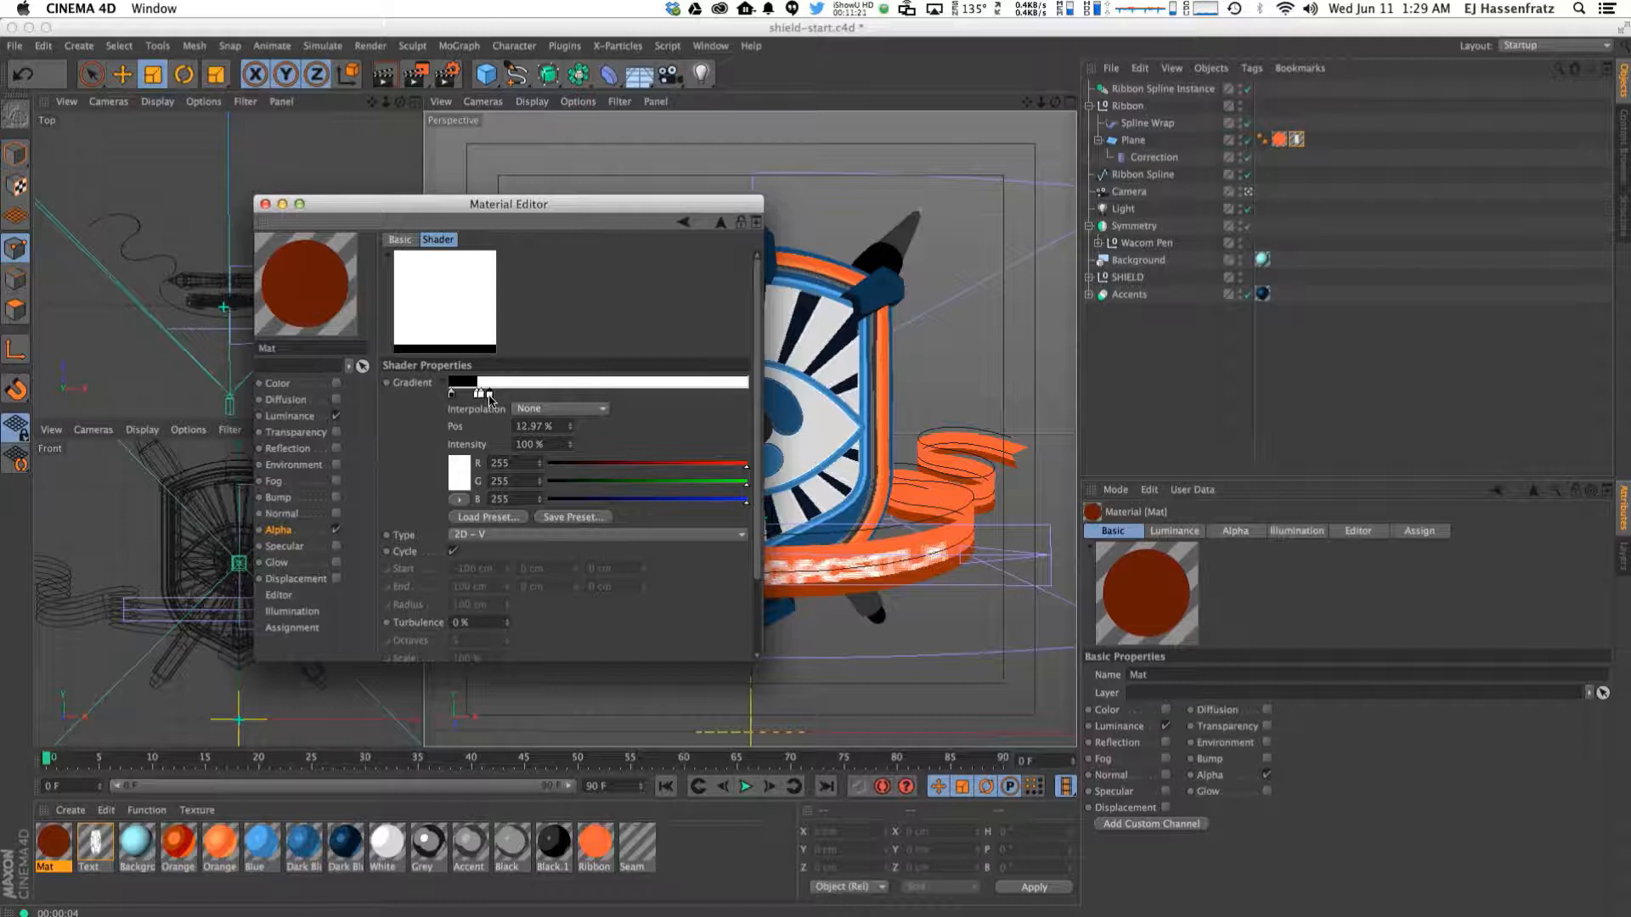
double_click(451, 393)
left_click(520, 467)
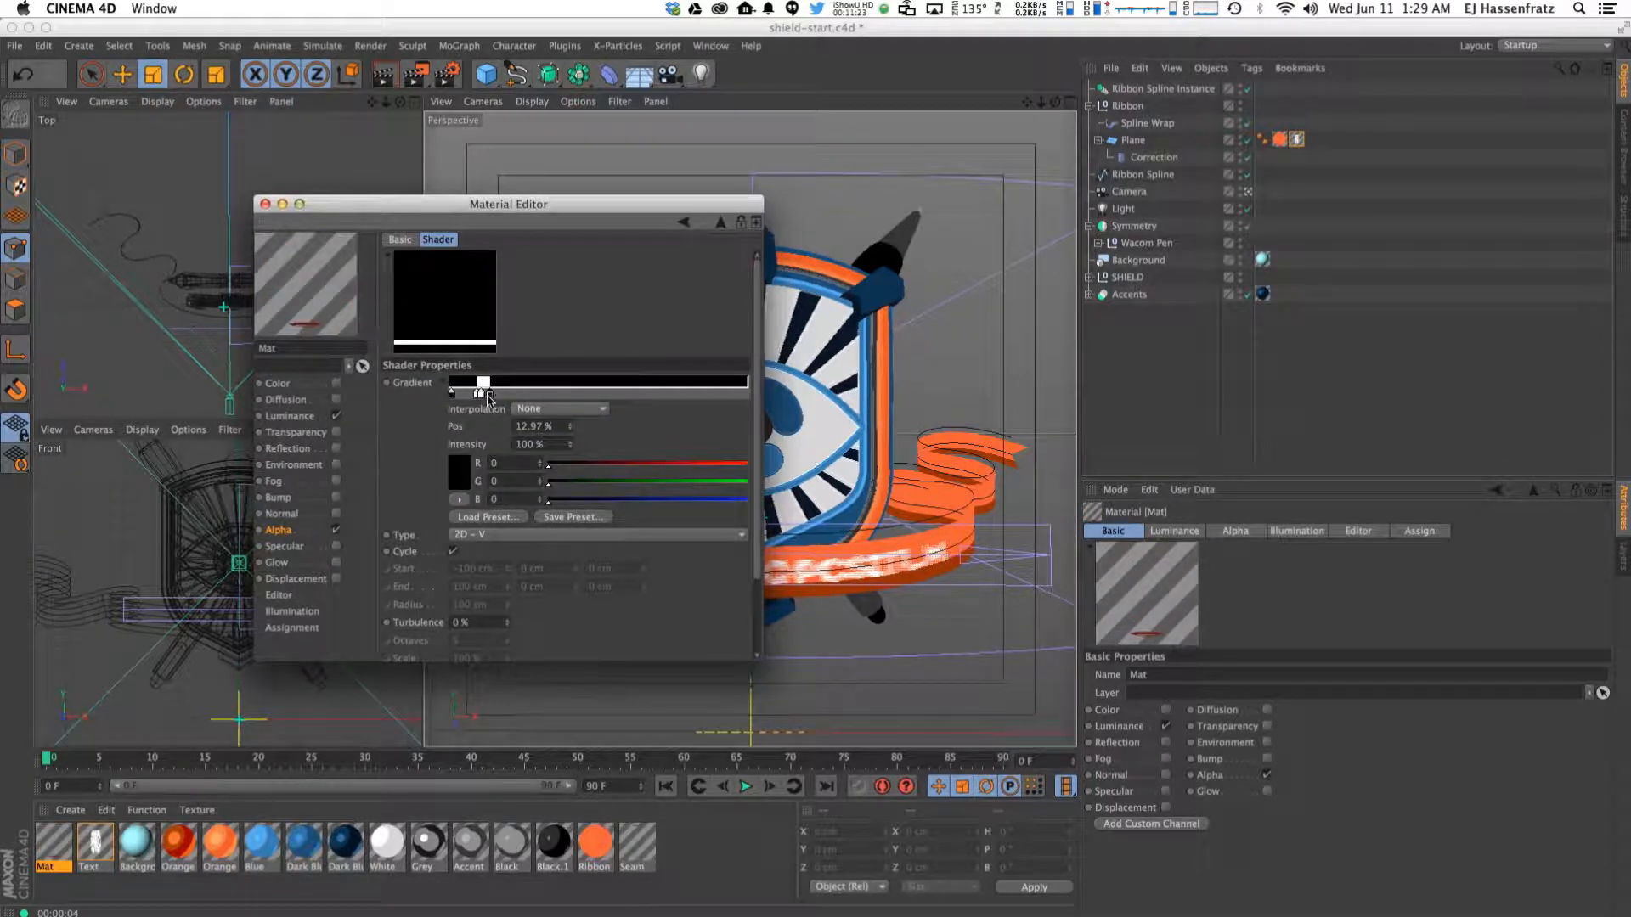
left_click_drag(489, 399, 482, 401)
Add a white knot near the gradient's far end, followed by a black knot at about 90.2%, forming a second thin stripe.
double_click(666, 394)
left_click_drag(594, 367, 562, 460)
left_click(693, 462)
double_click(677, 395)
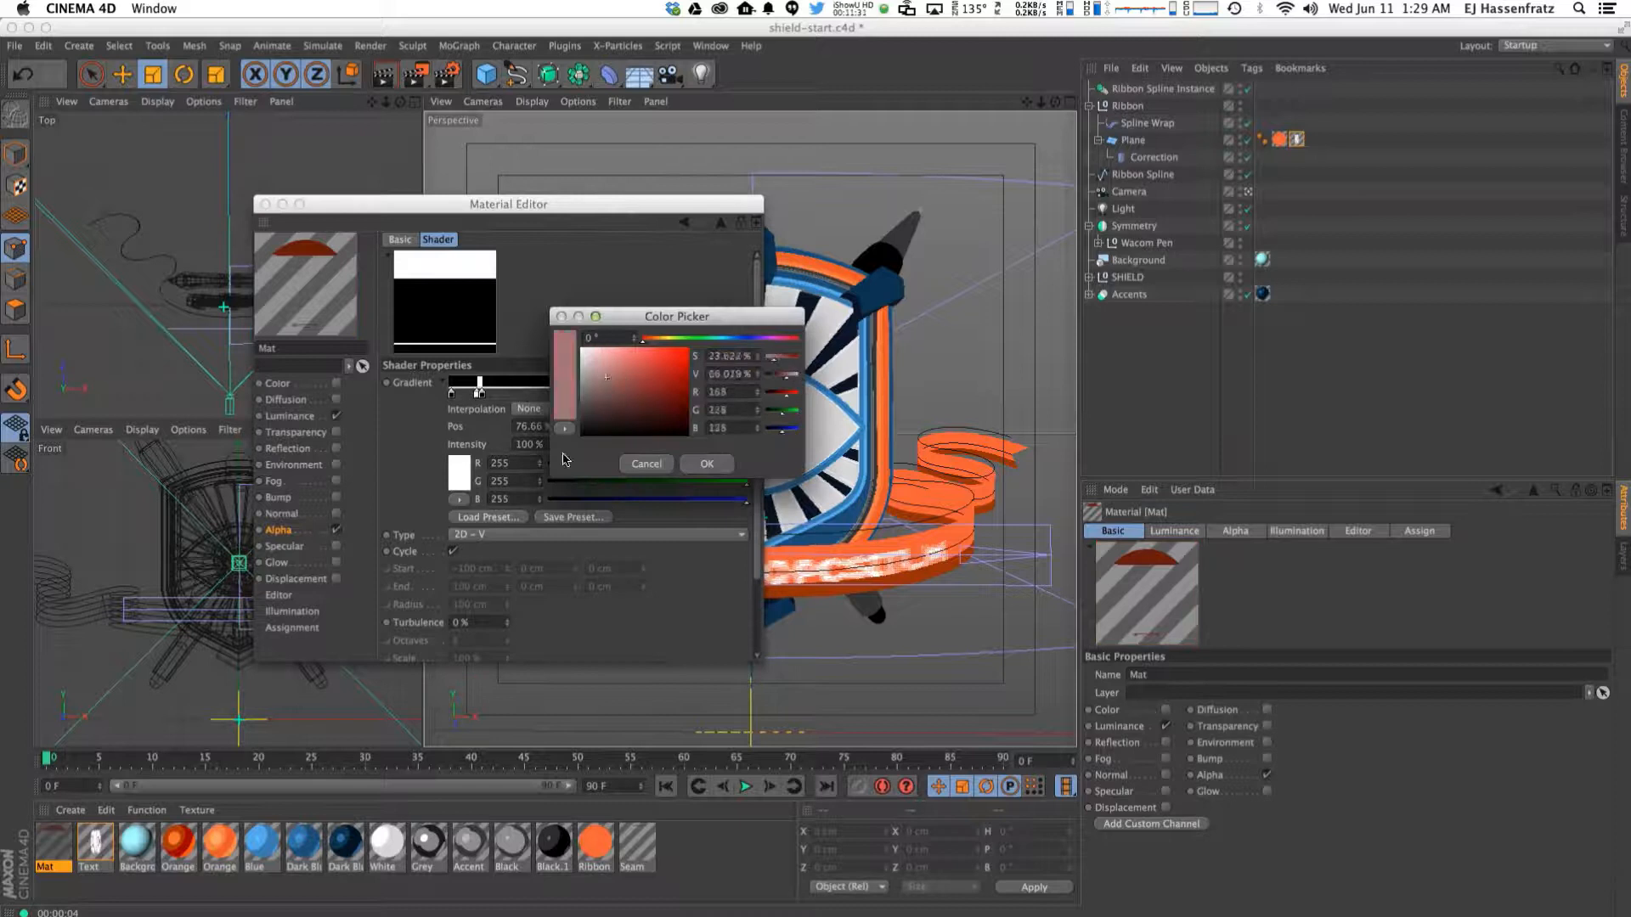
left_click(685, 465)
left_click_drag(678, 394, 718, 399)
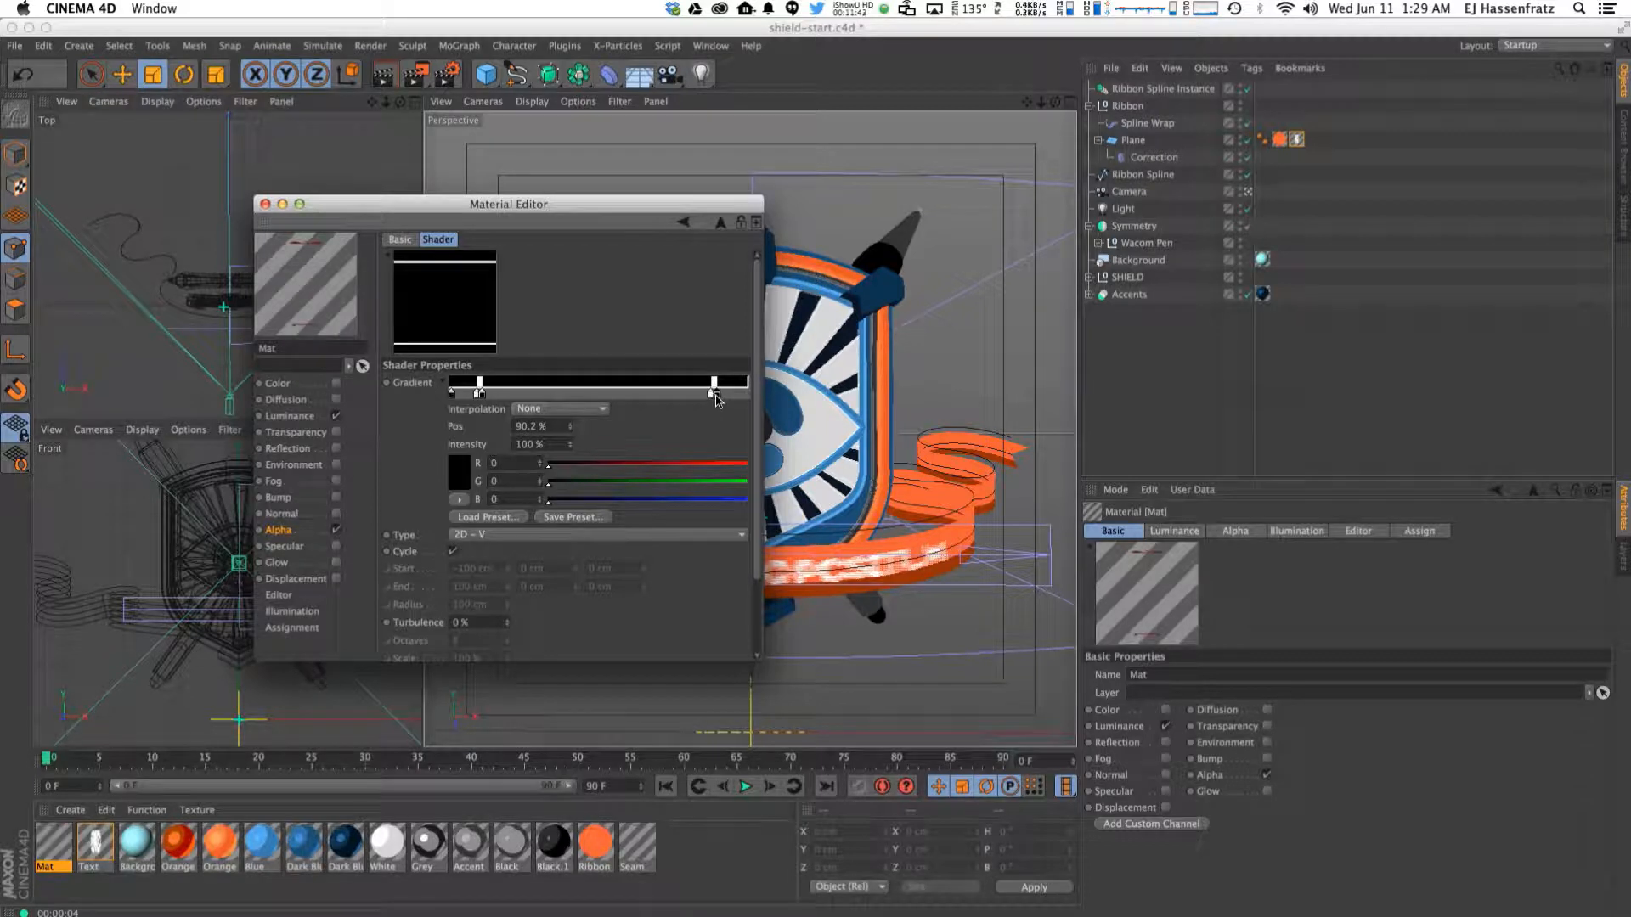
Set the outer stripe knots' positions to 90% for the far black knot and 10% for the near white knot.
left_click_drag(548, 426, 452, 391)
type("90")
key("Return")
left_click(479, 394)
left_click(522, 426)
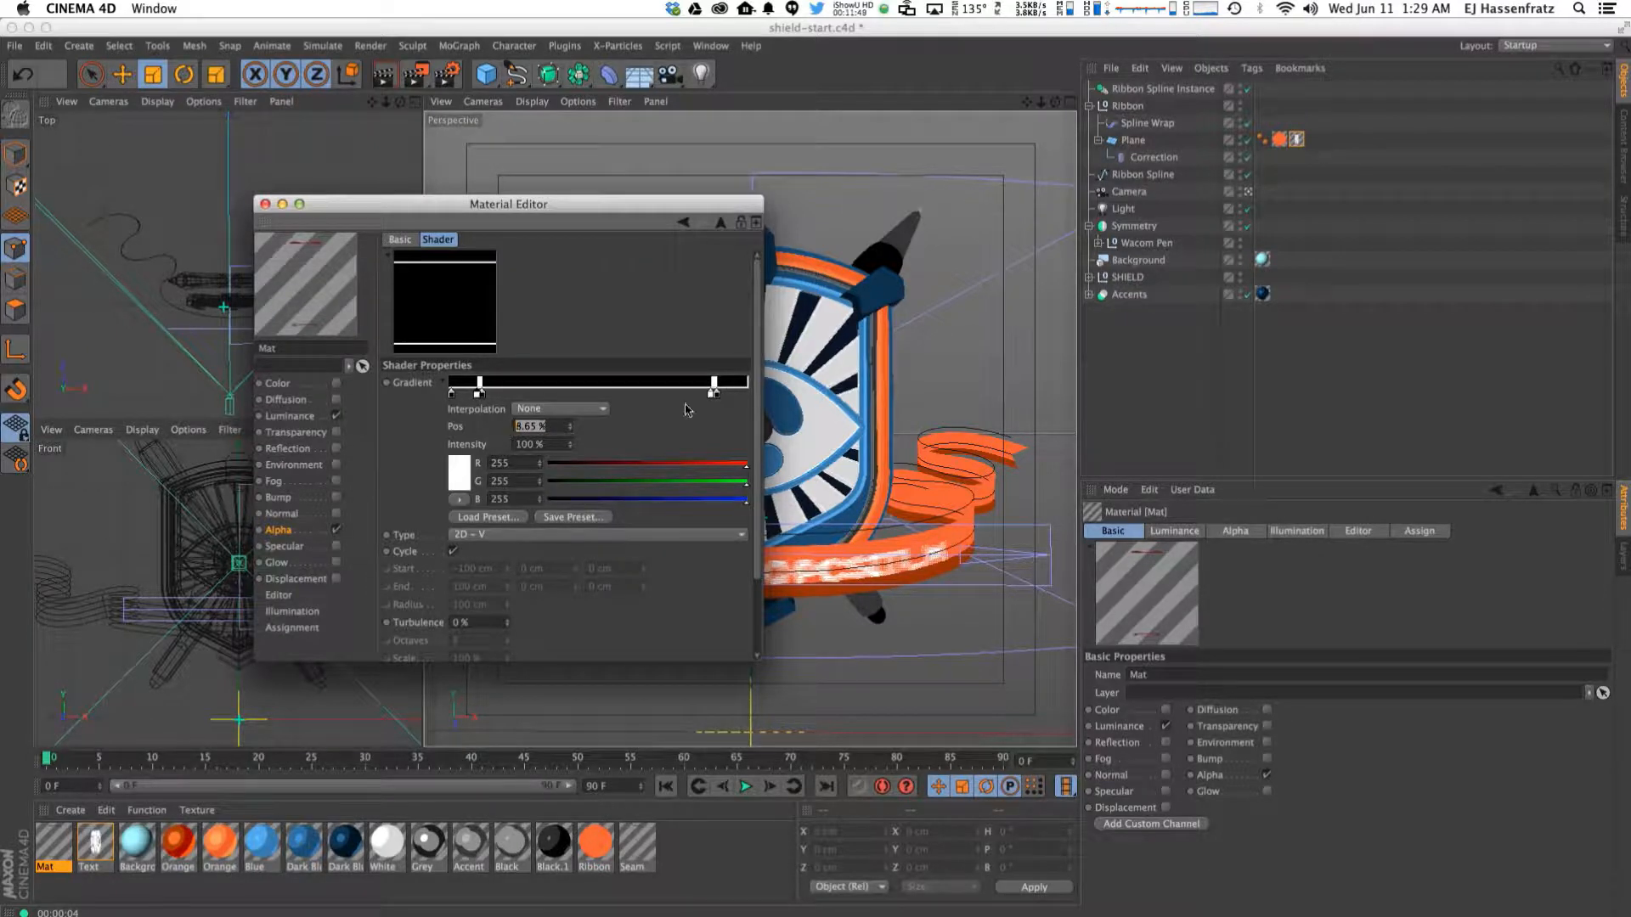
type("10")
key("Return")
Set the inner stripe knots' positions to 12% for the near black knot and 88% for the far white knot.
left_click(484, 395)
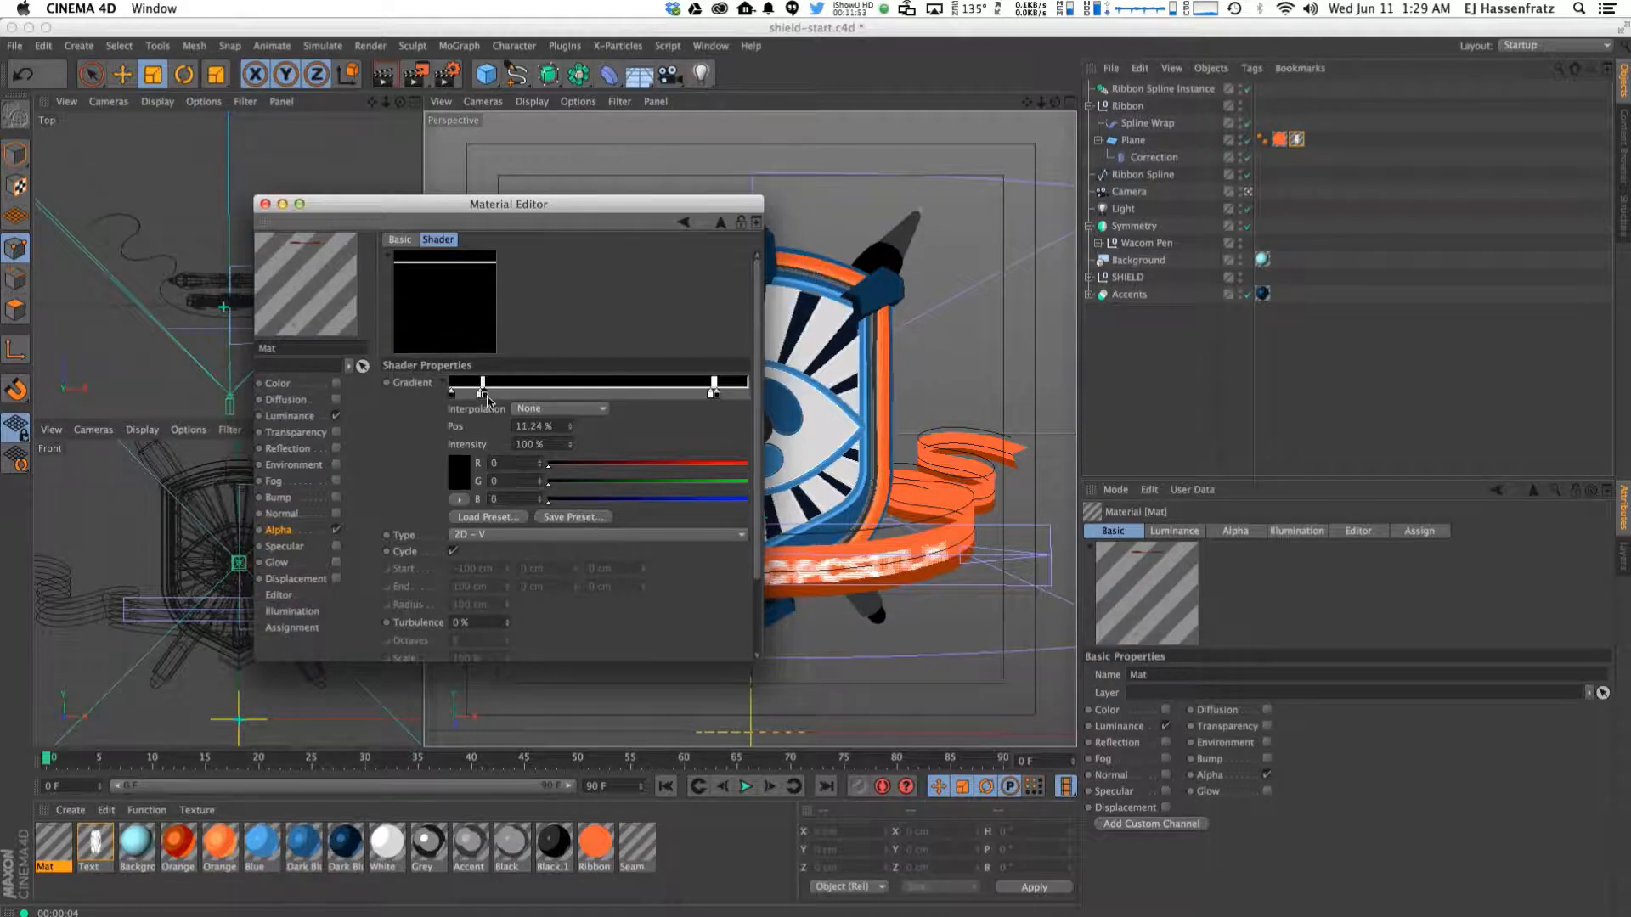
left_click_drag(487, 396, 398, 408)
left_click(710, 394)
type("88")
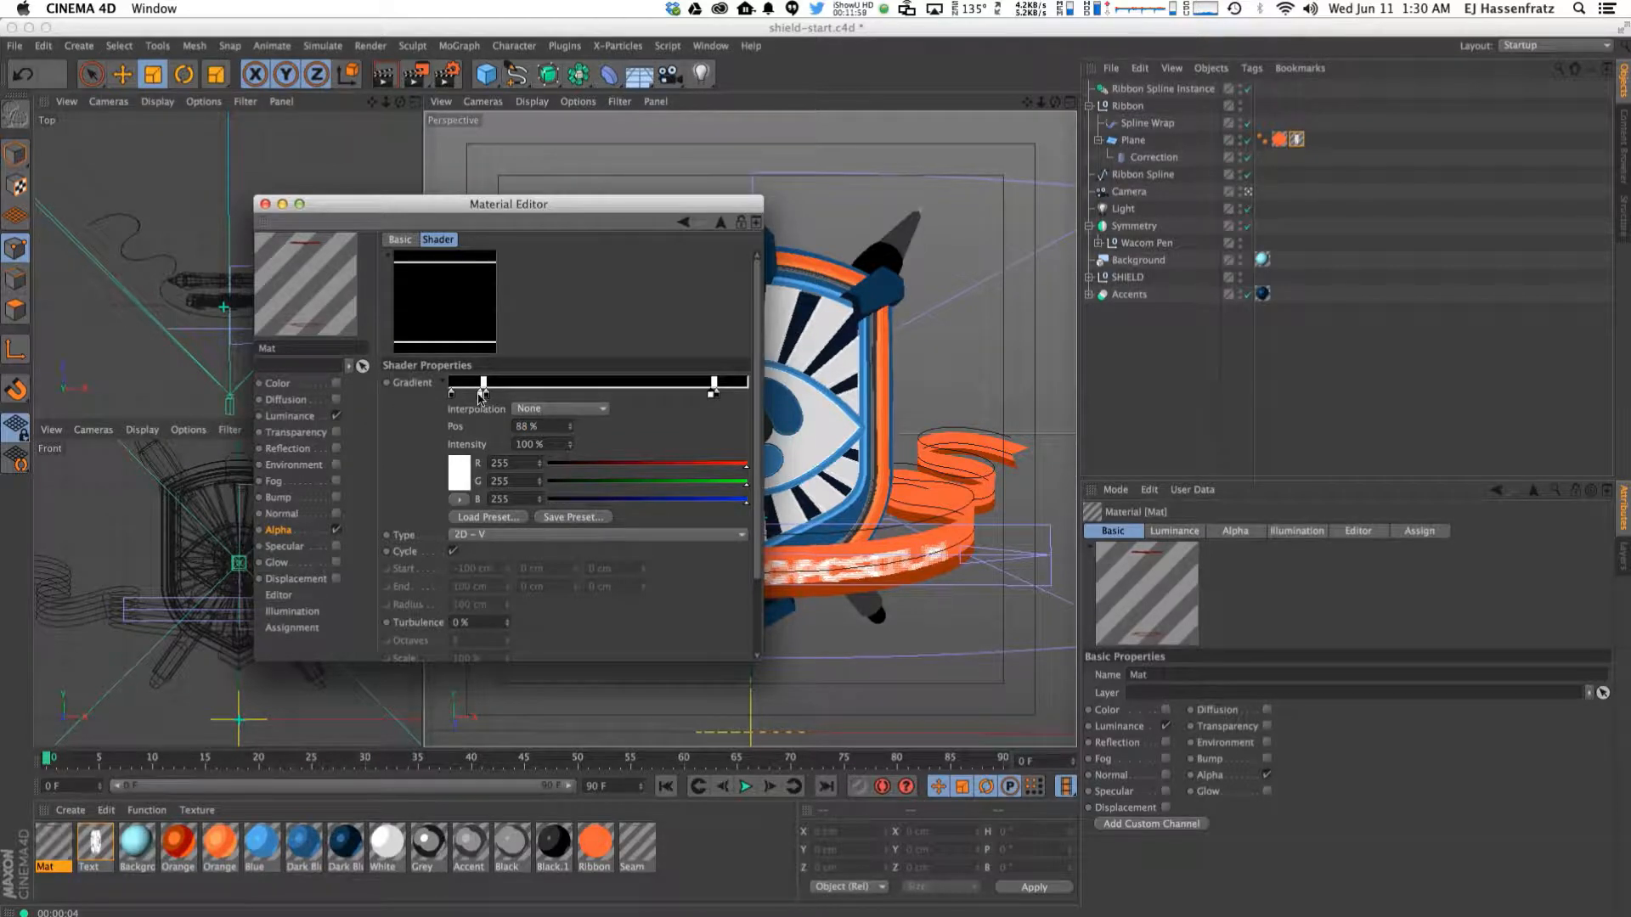
left_click(482, 395)
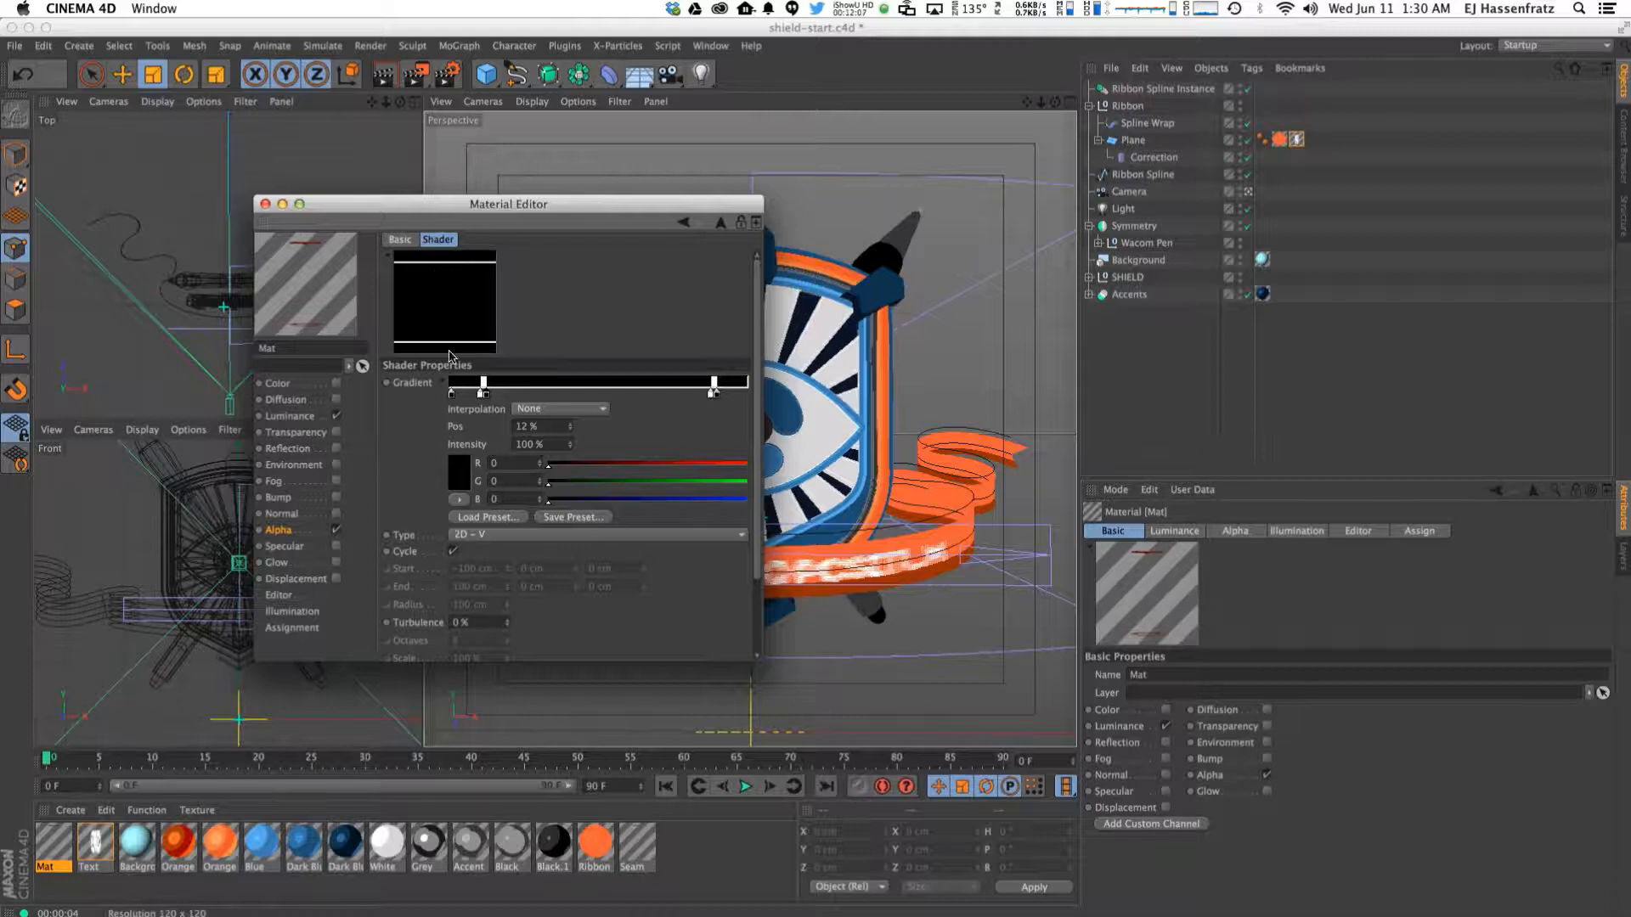
Switch the material's preview shape to Plane, check its Luminance channel and close the material's settings.
right_click(303, 267)
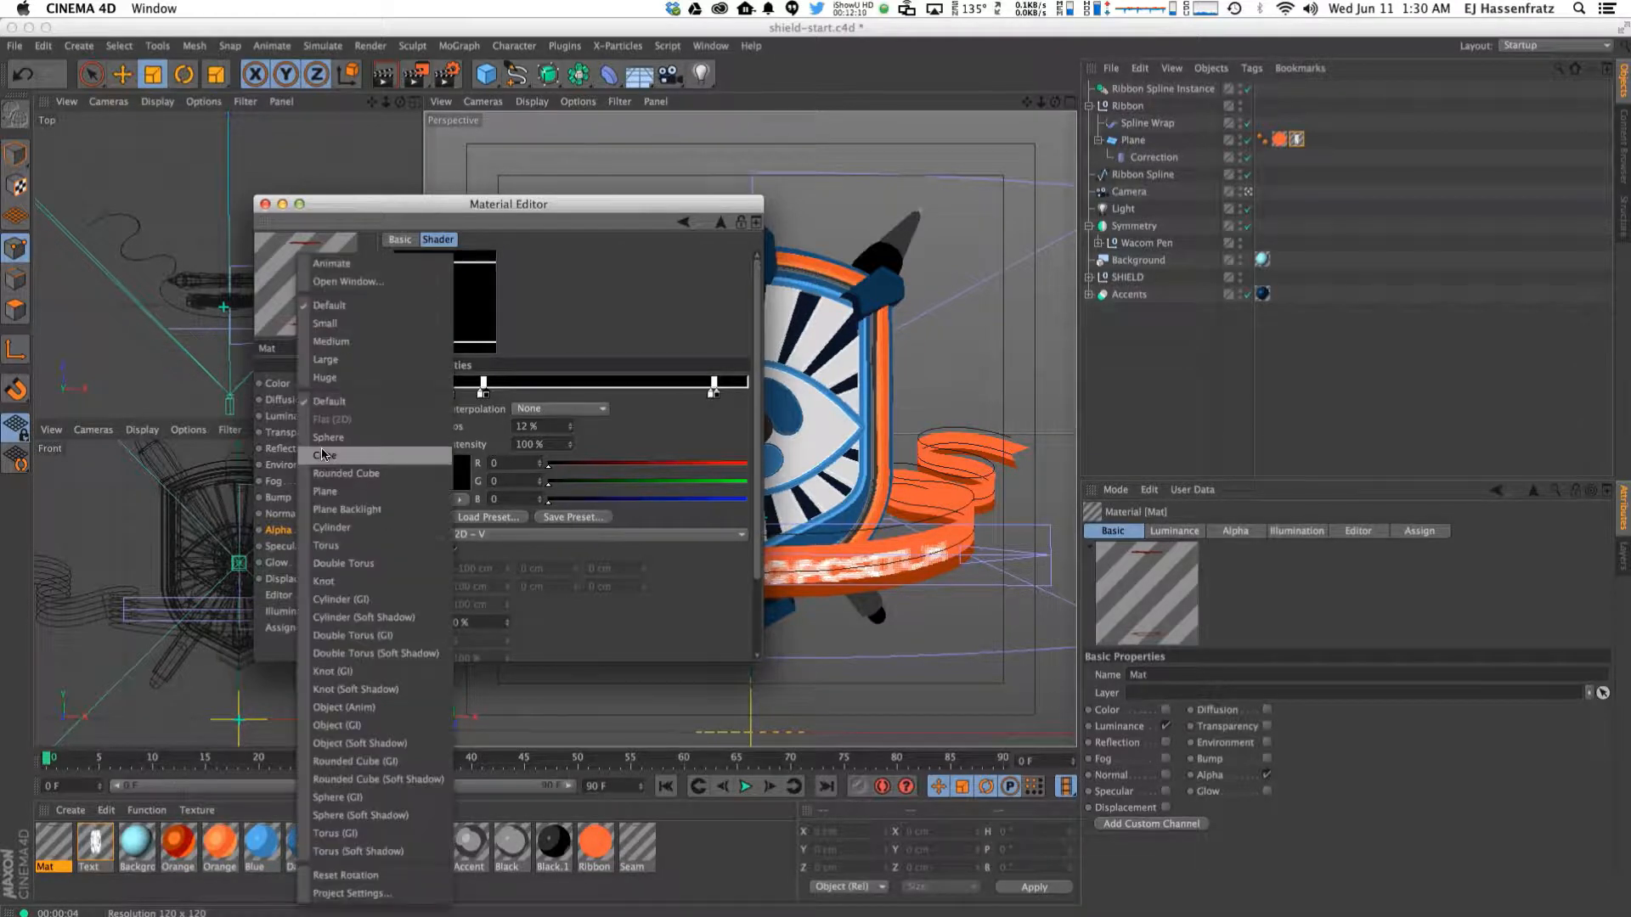
left_click(330, 493)
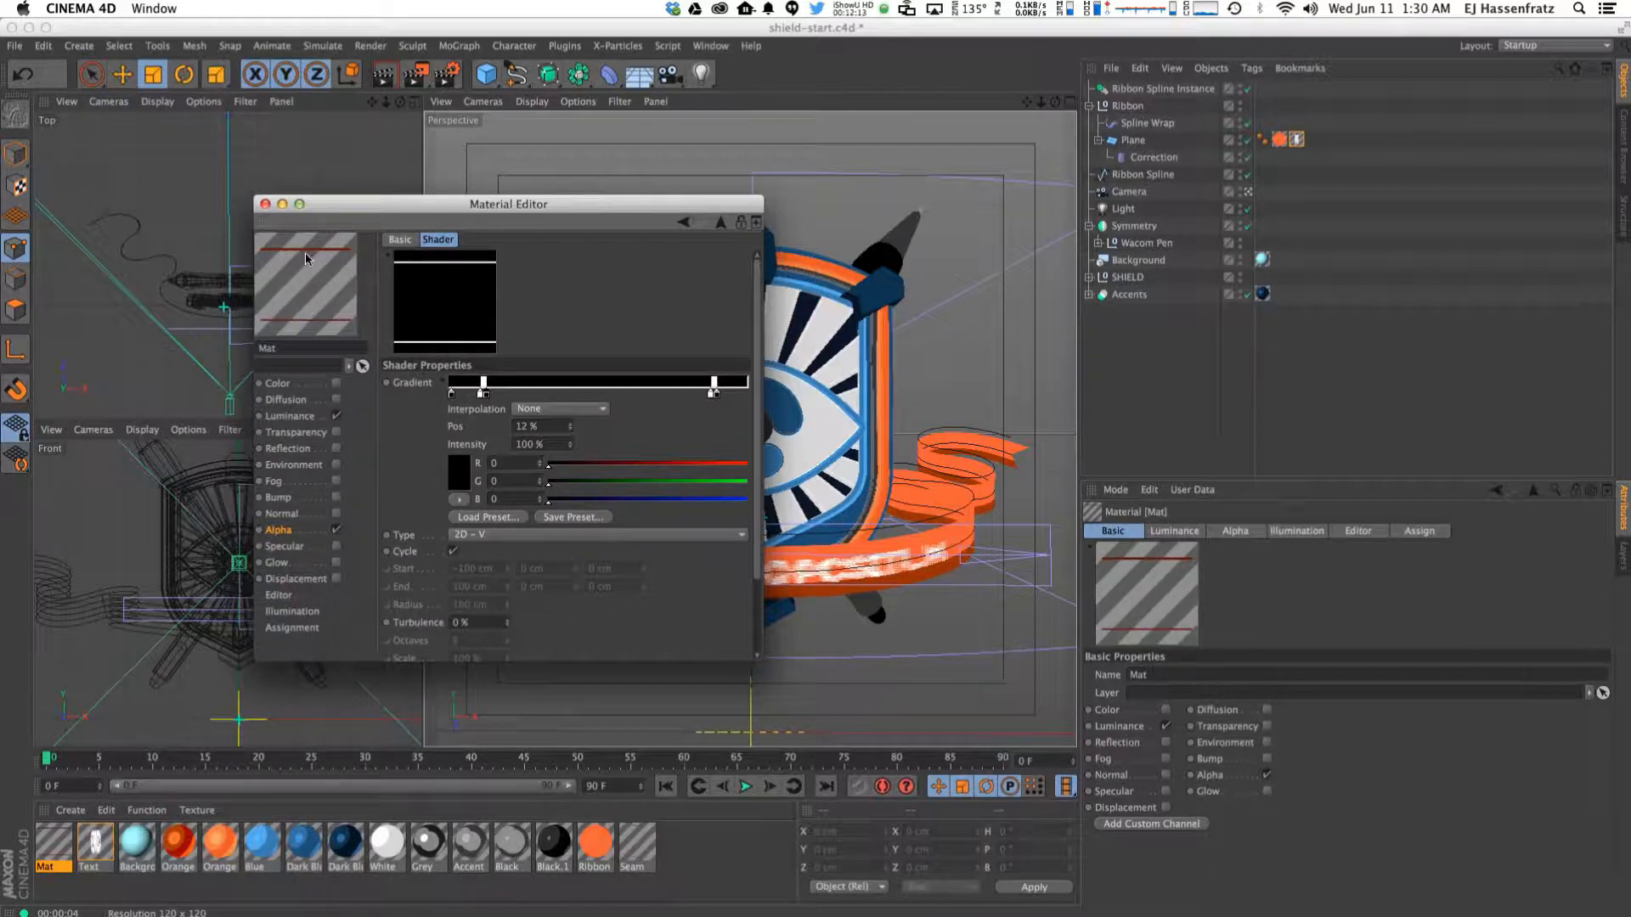
left_click(295, 433)
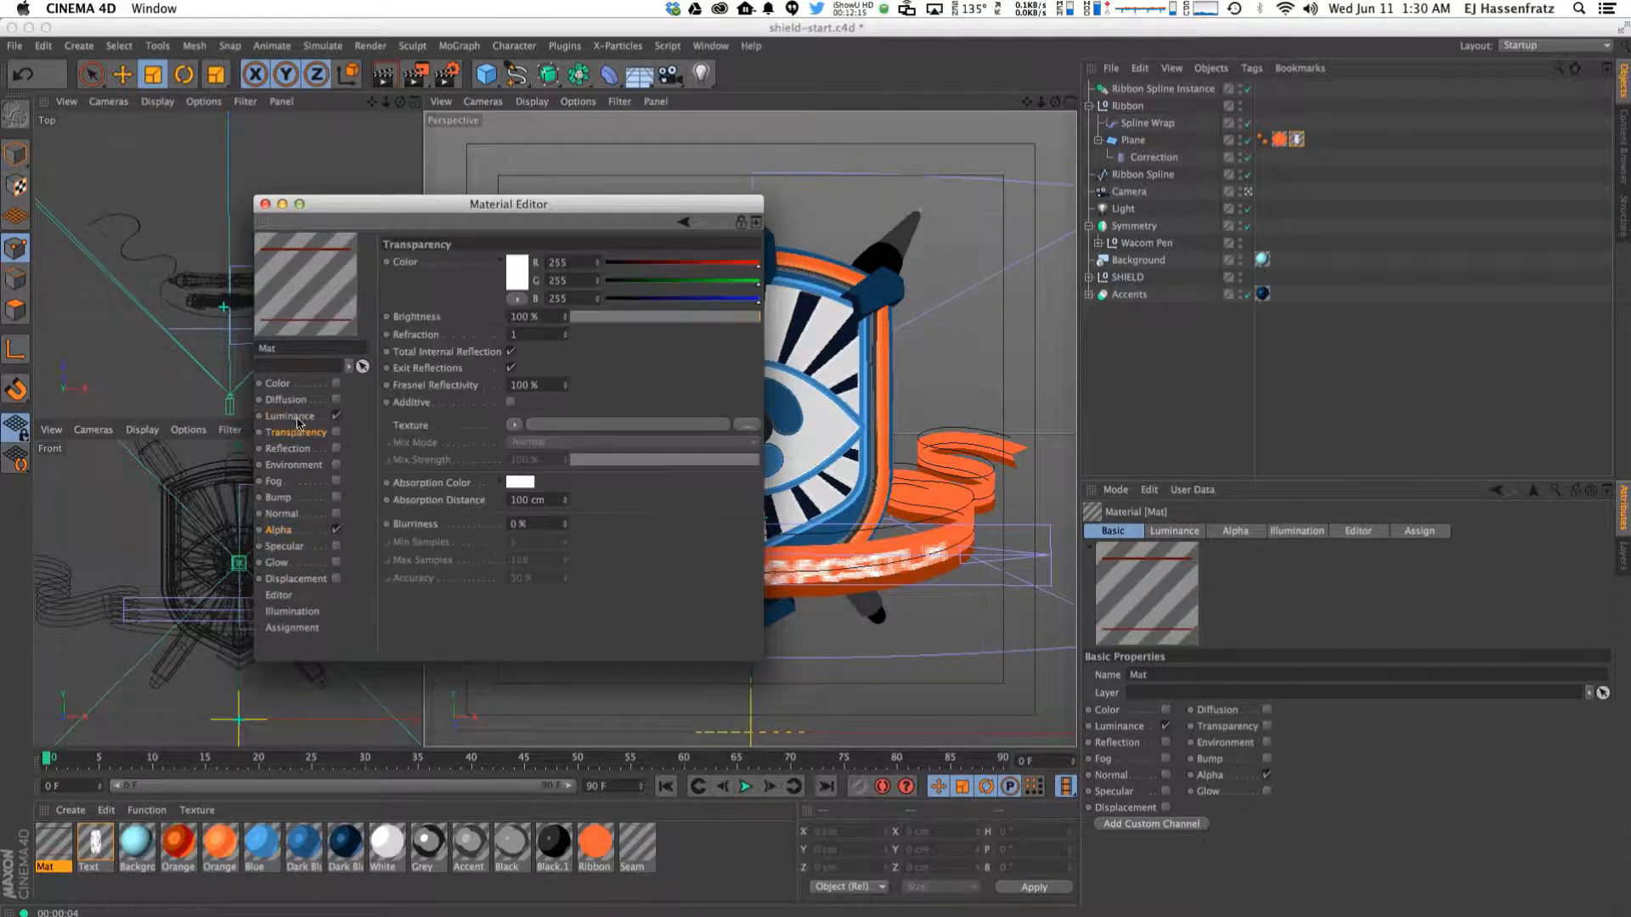
left_click(296, 417)
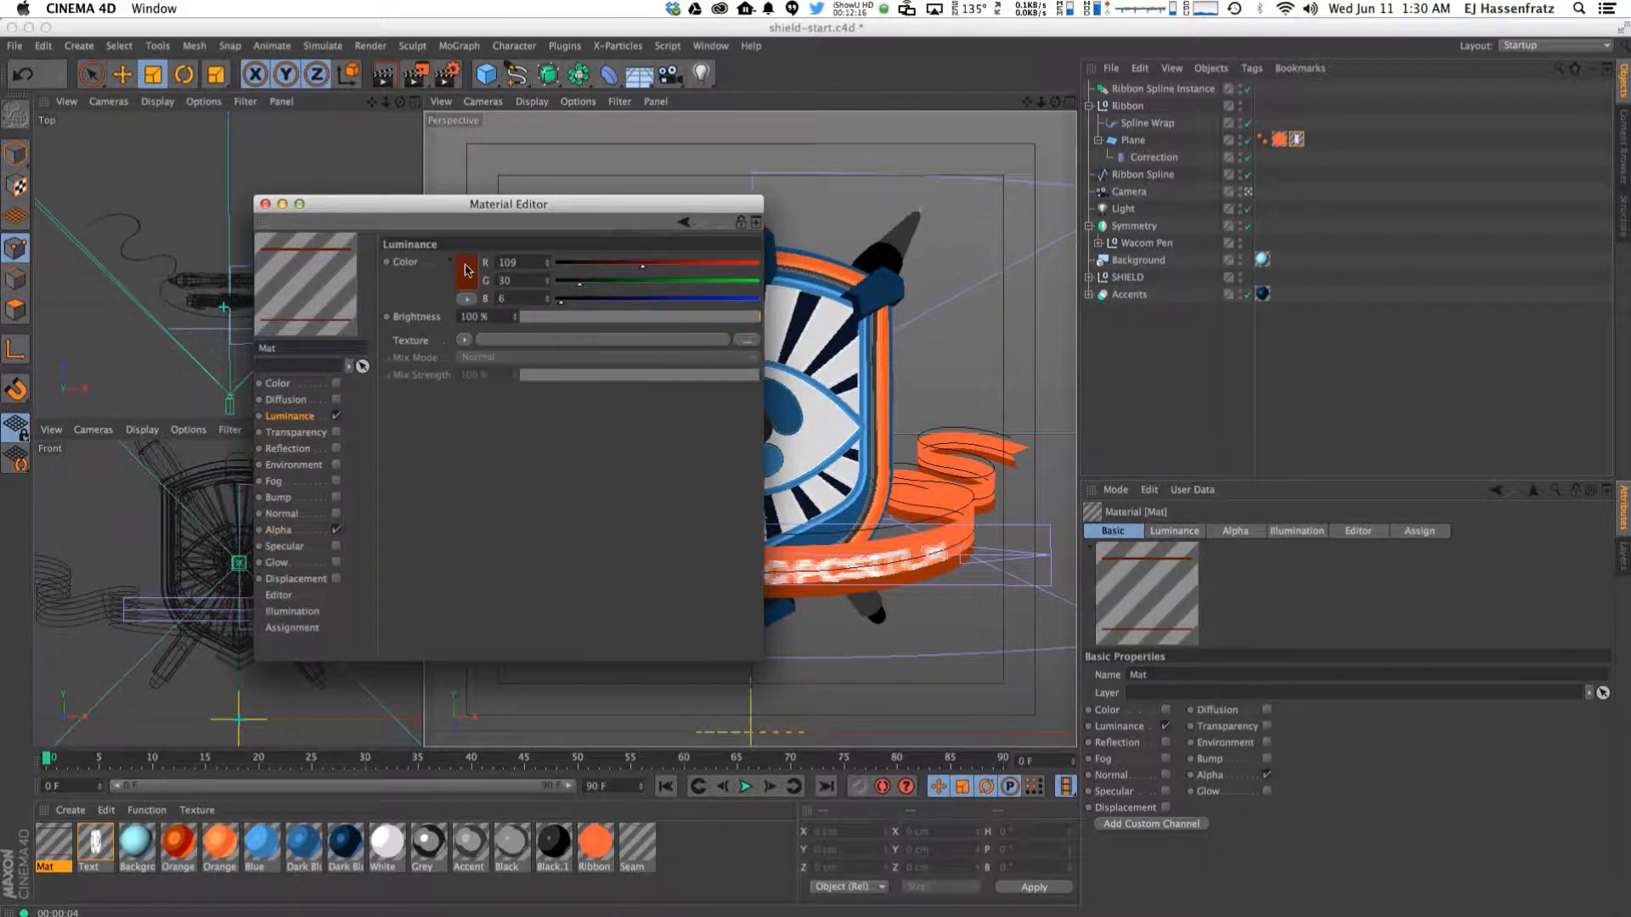
left_click(265, 204)
Rename the new material as Seam and apply it to the ribbon's Plane object.
double_click(48, 867)
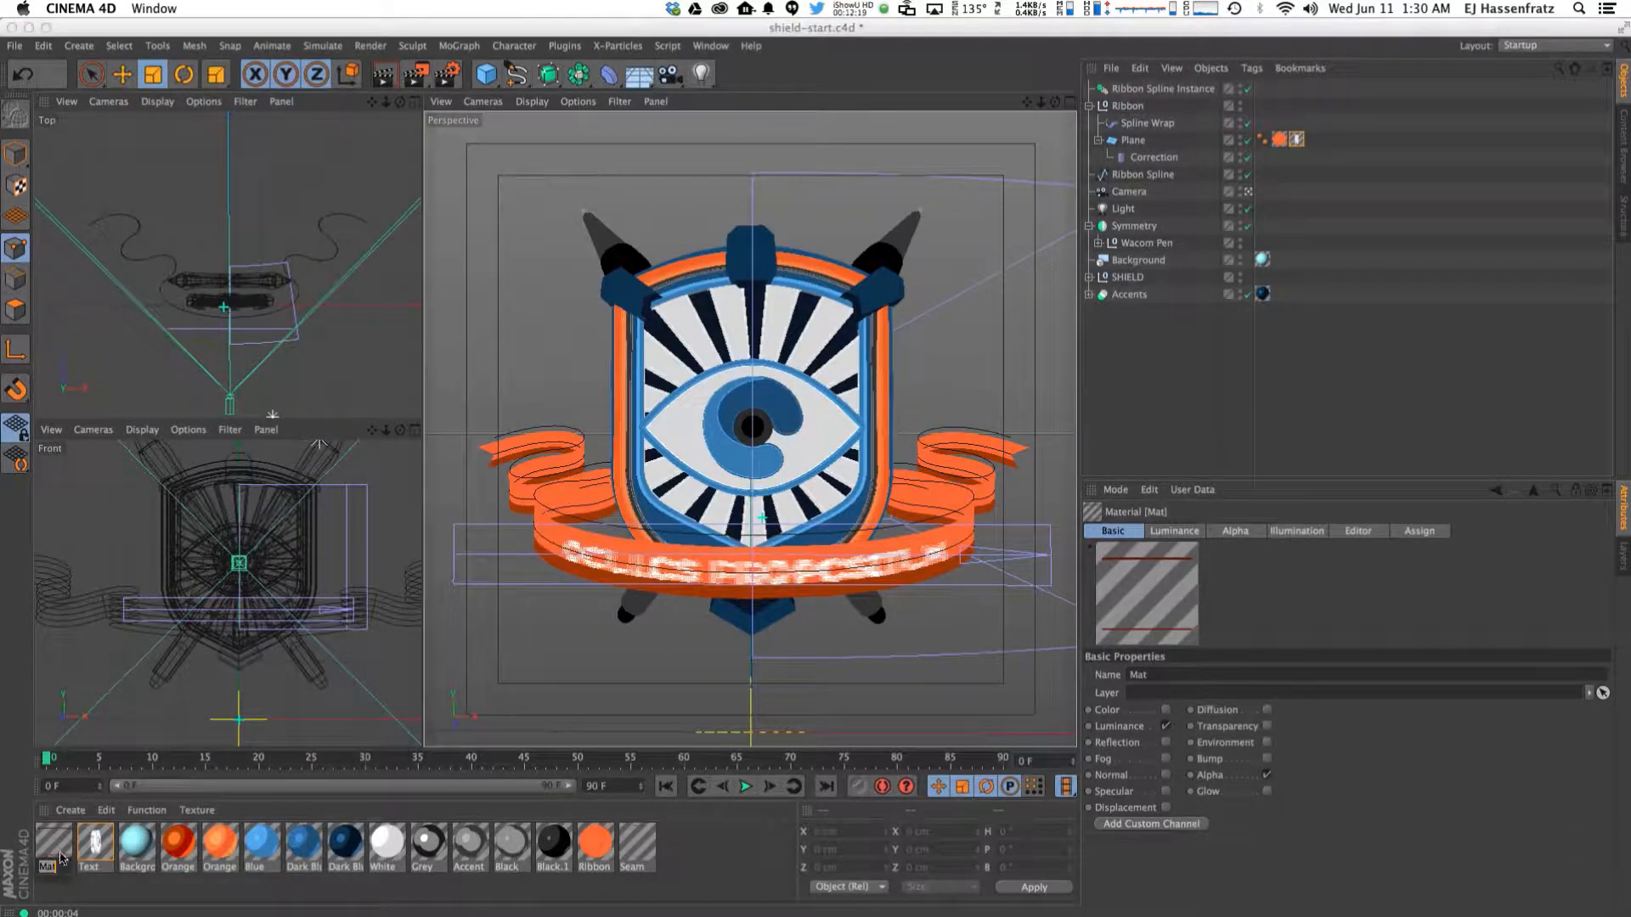
type("Seam")
key("Return")
left_click_drag(47, 859, 1143, 141)
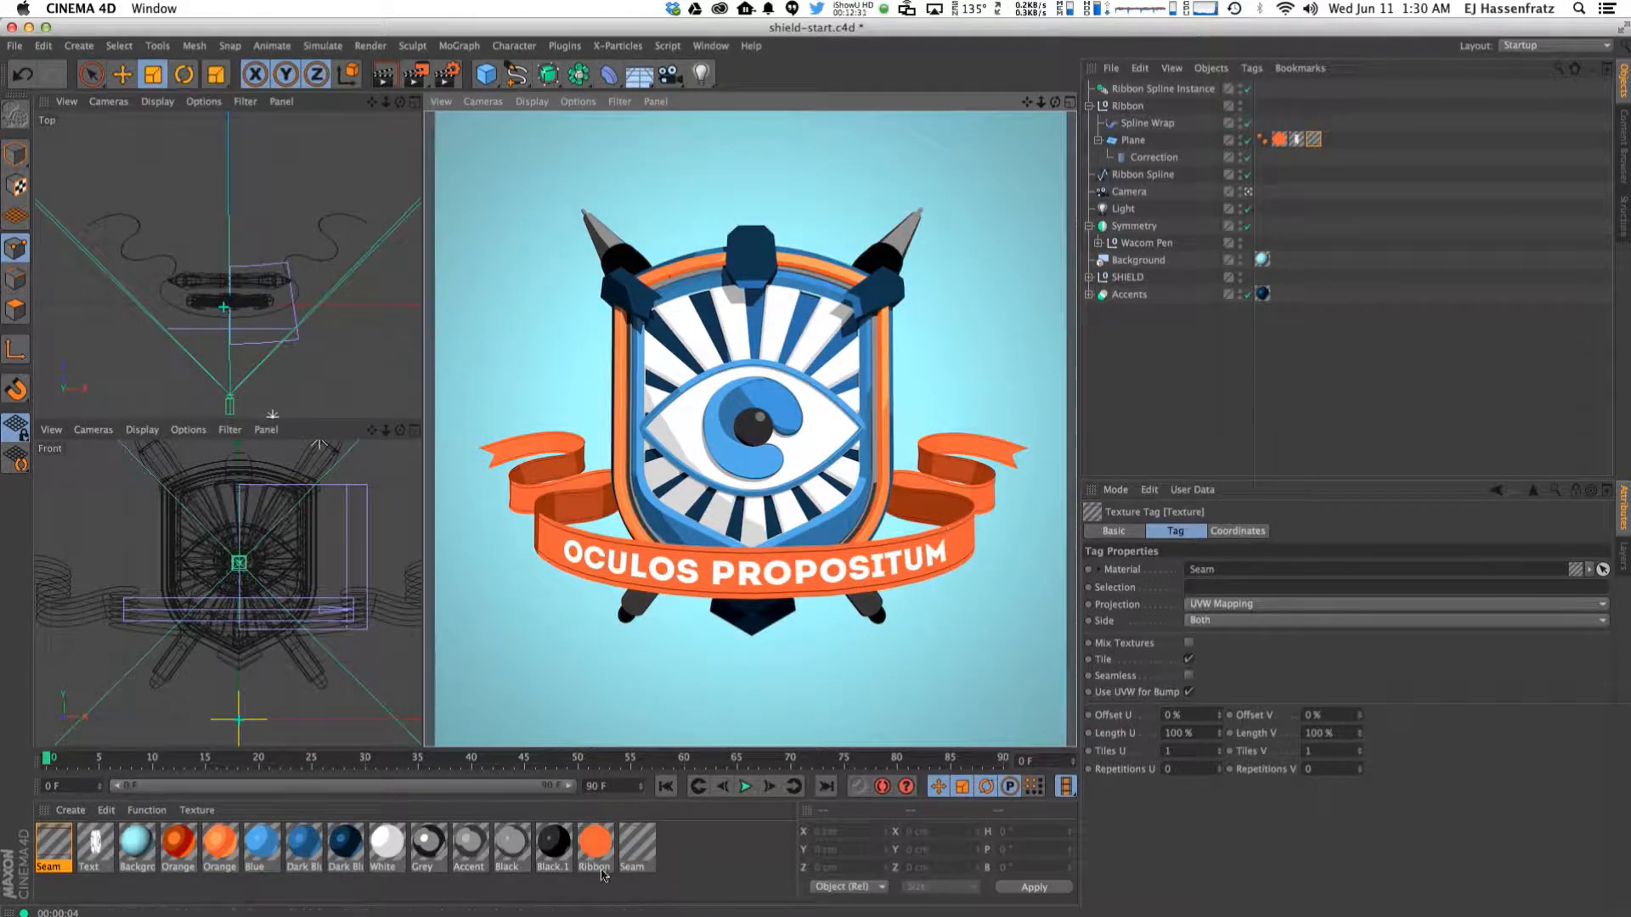
Change the Seam material's luminance colour to a brighter orange-red.
double_click(44, 848)
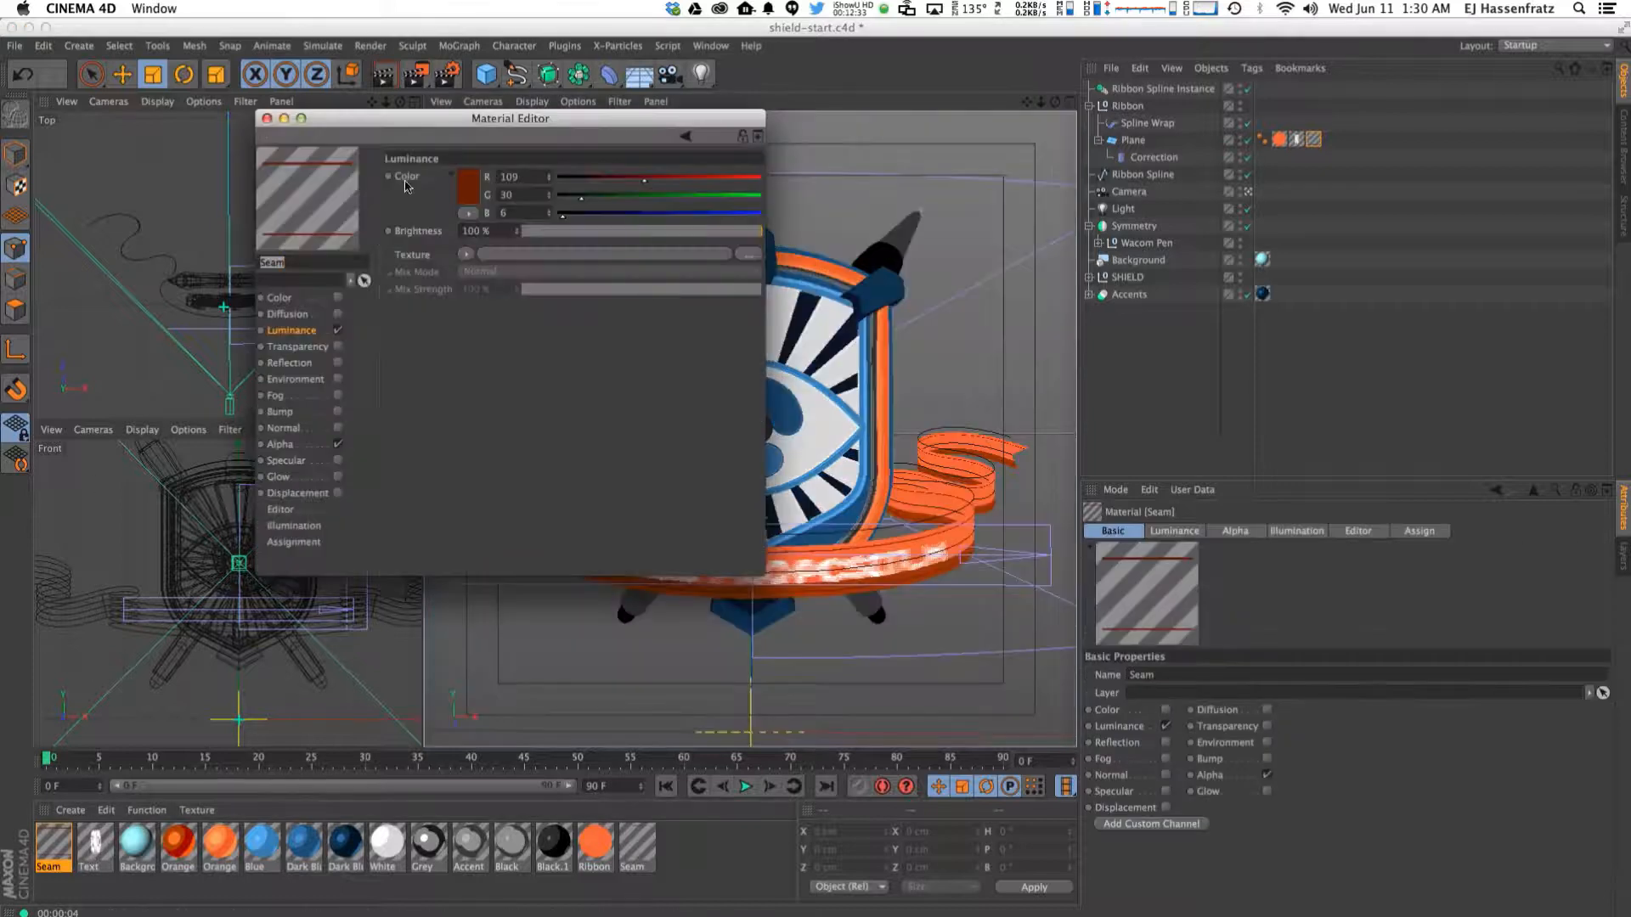
left_click(458, 195)
left_click(468, 170)
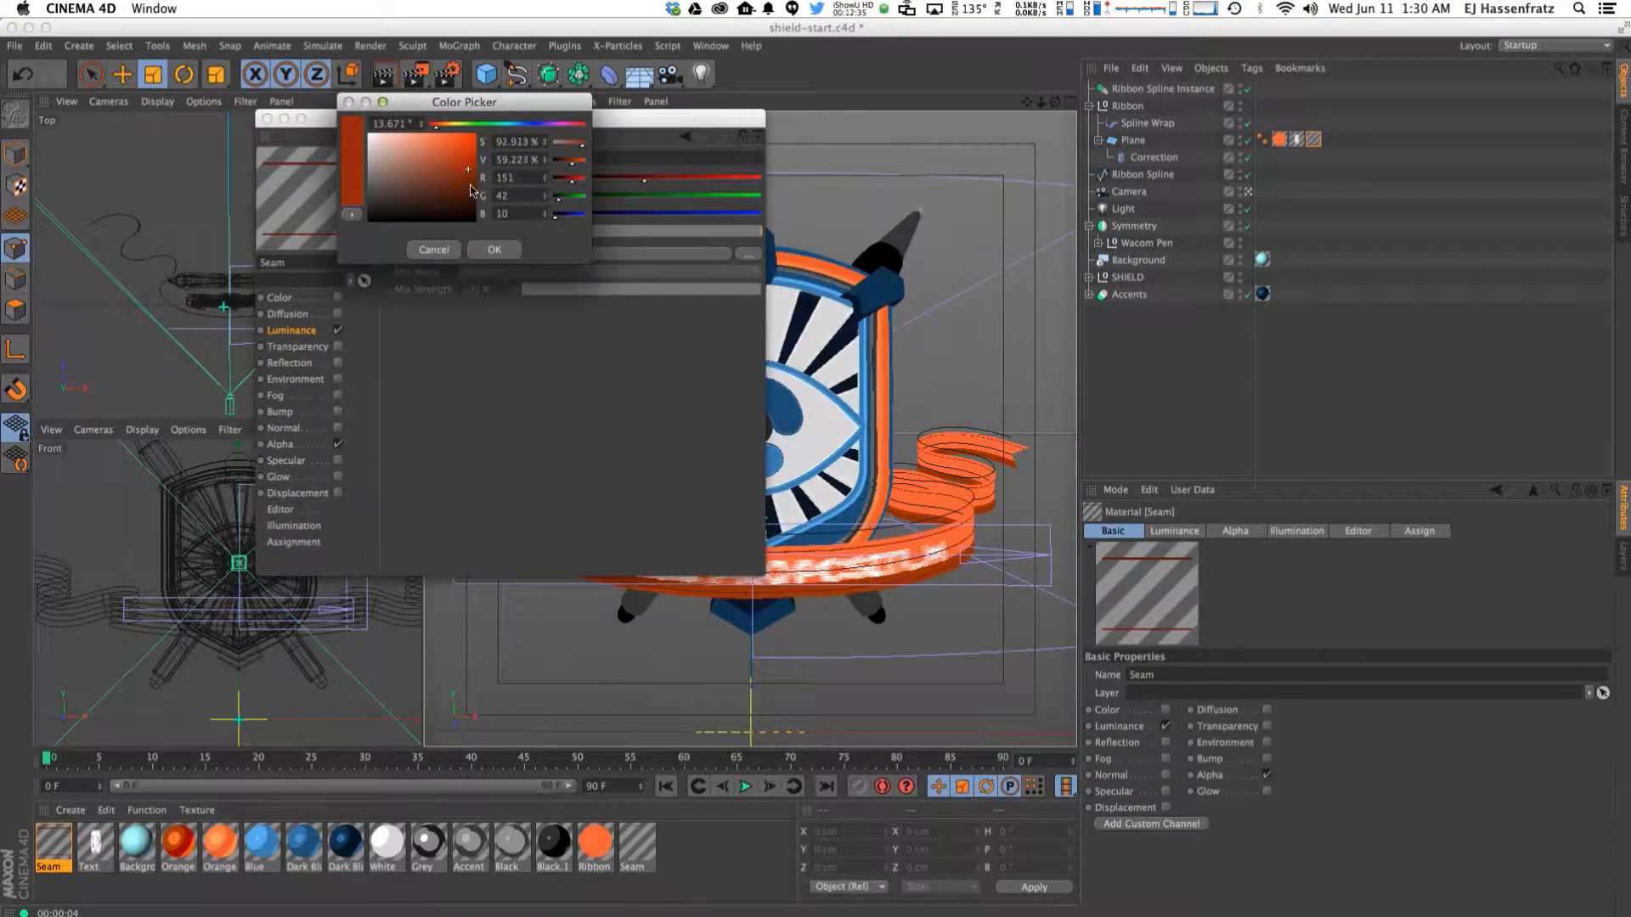
left_click(453, 169)
left_click(489, 248)
Shift both stripes in the Seam material's alpha gradient slightly closer to the ribbon's edges and render the view.
left_click(302, 443)
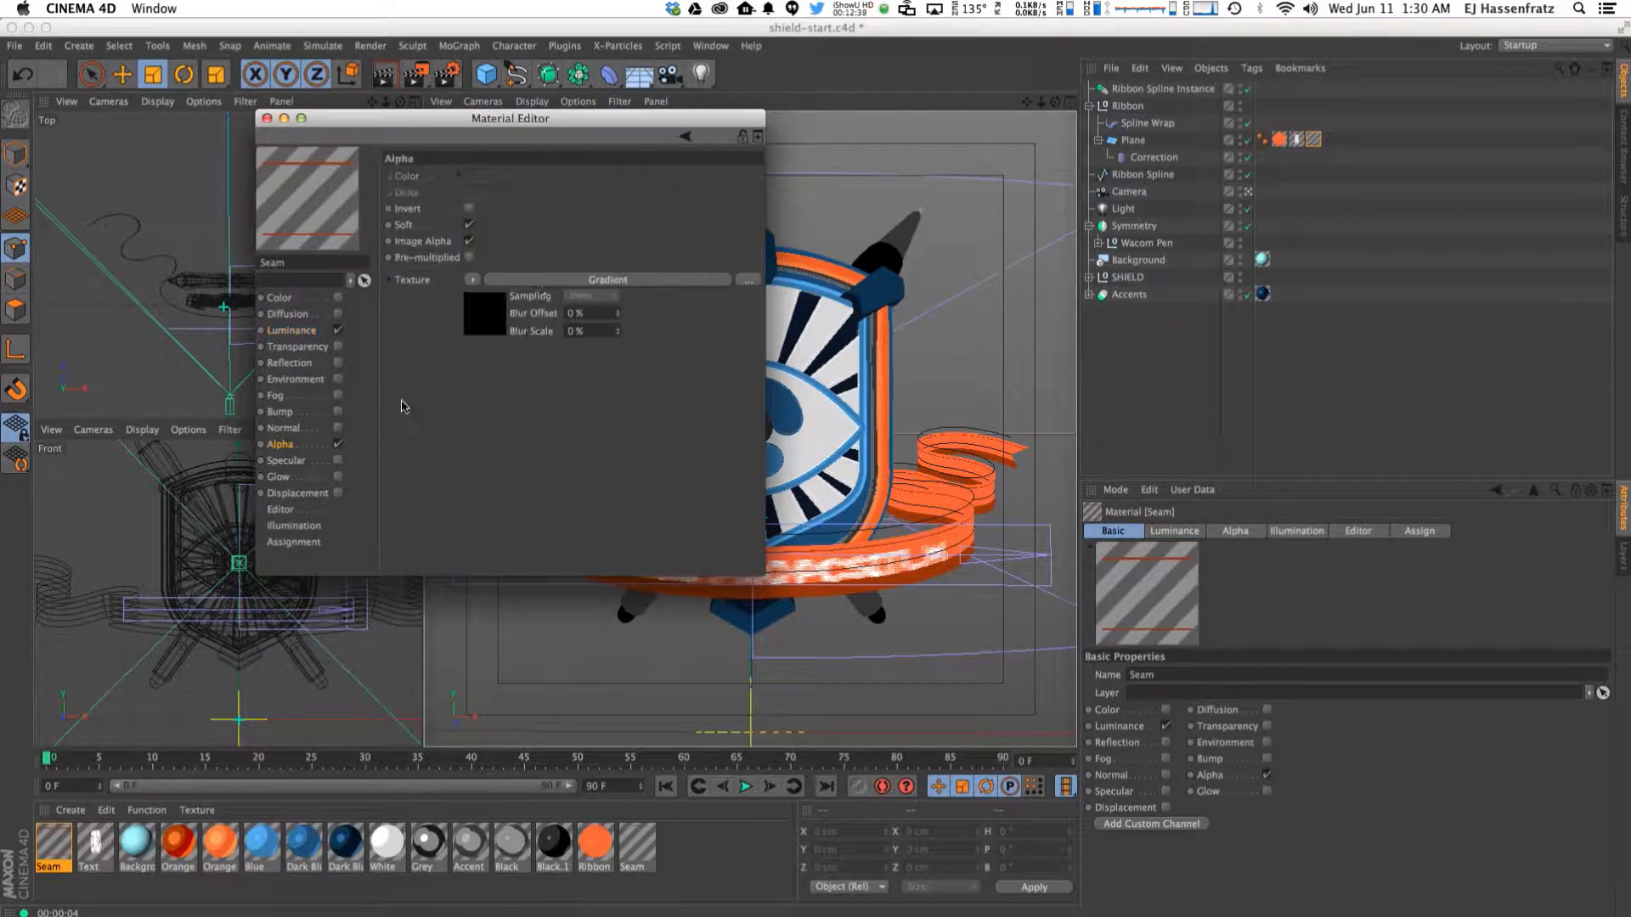
left_click(540, 292)
left_click_drag(484, 309, 476, 309)
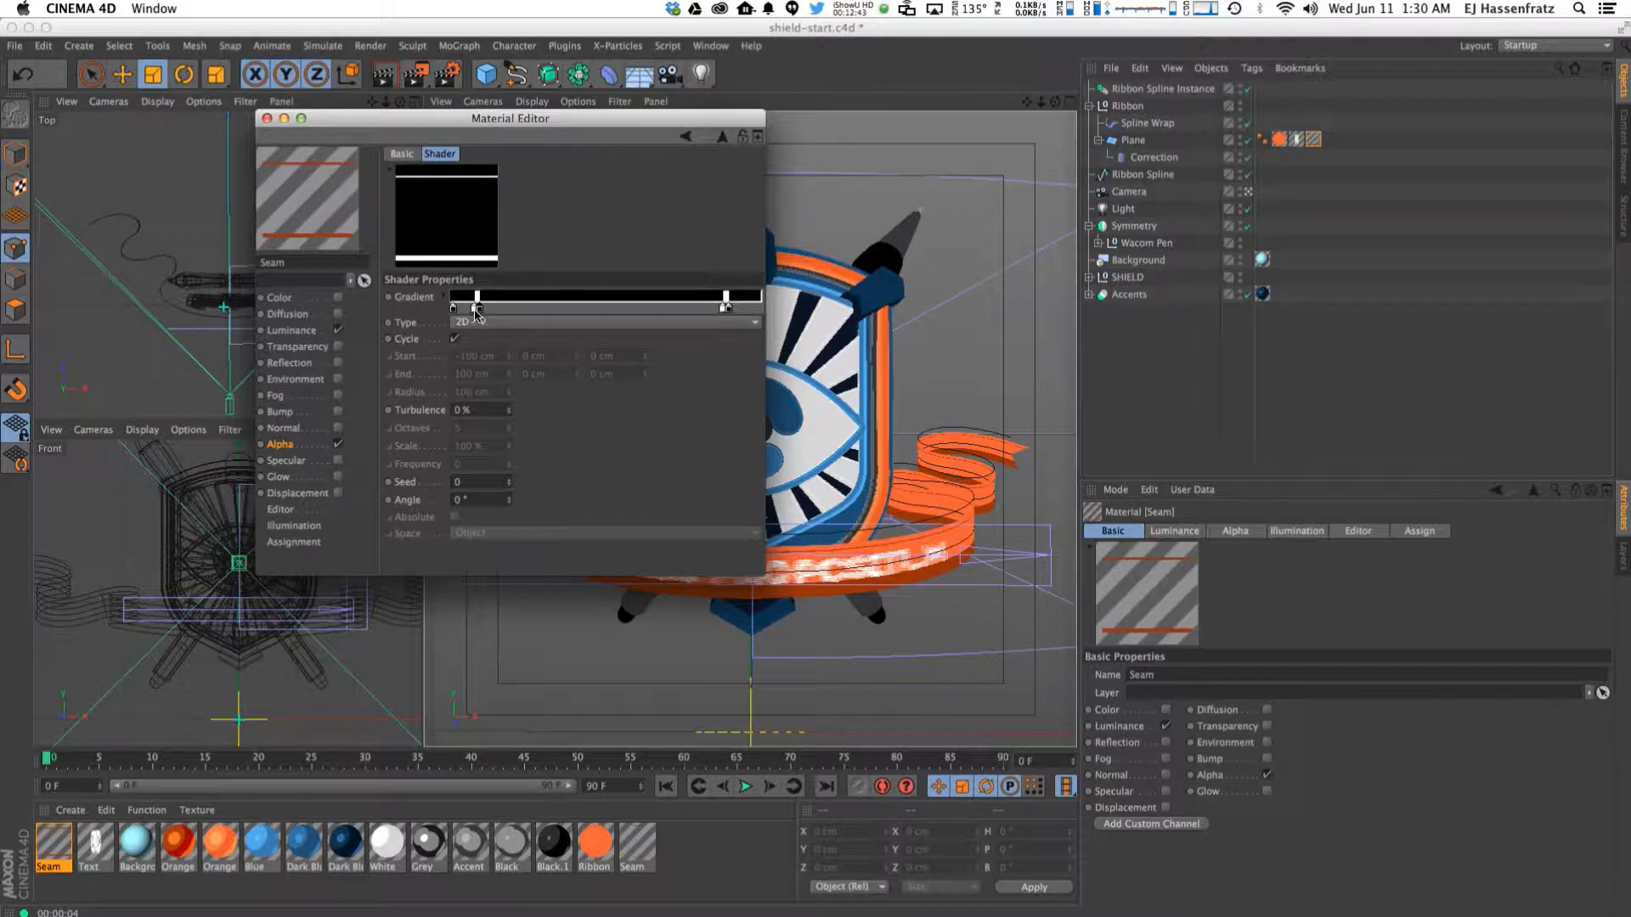
left_click_drag(726, 310, 729, 312)
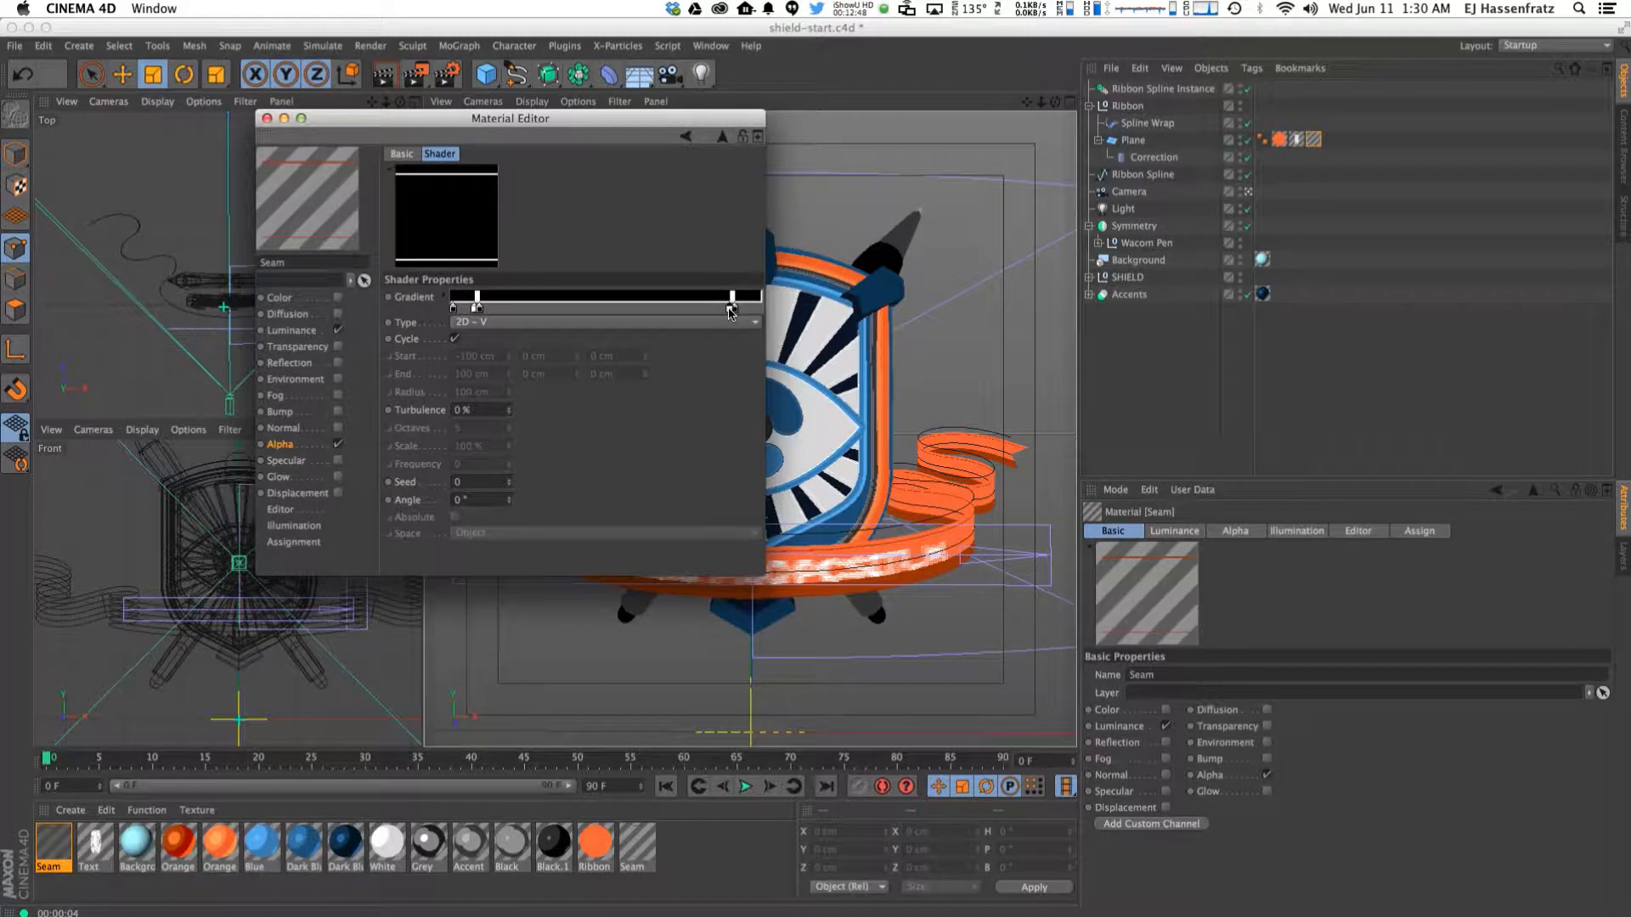
left_click(267, 118)
key("ctrl+r")
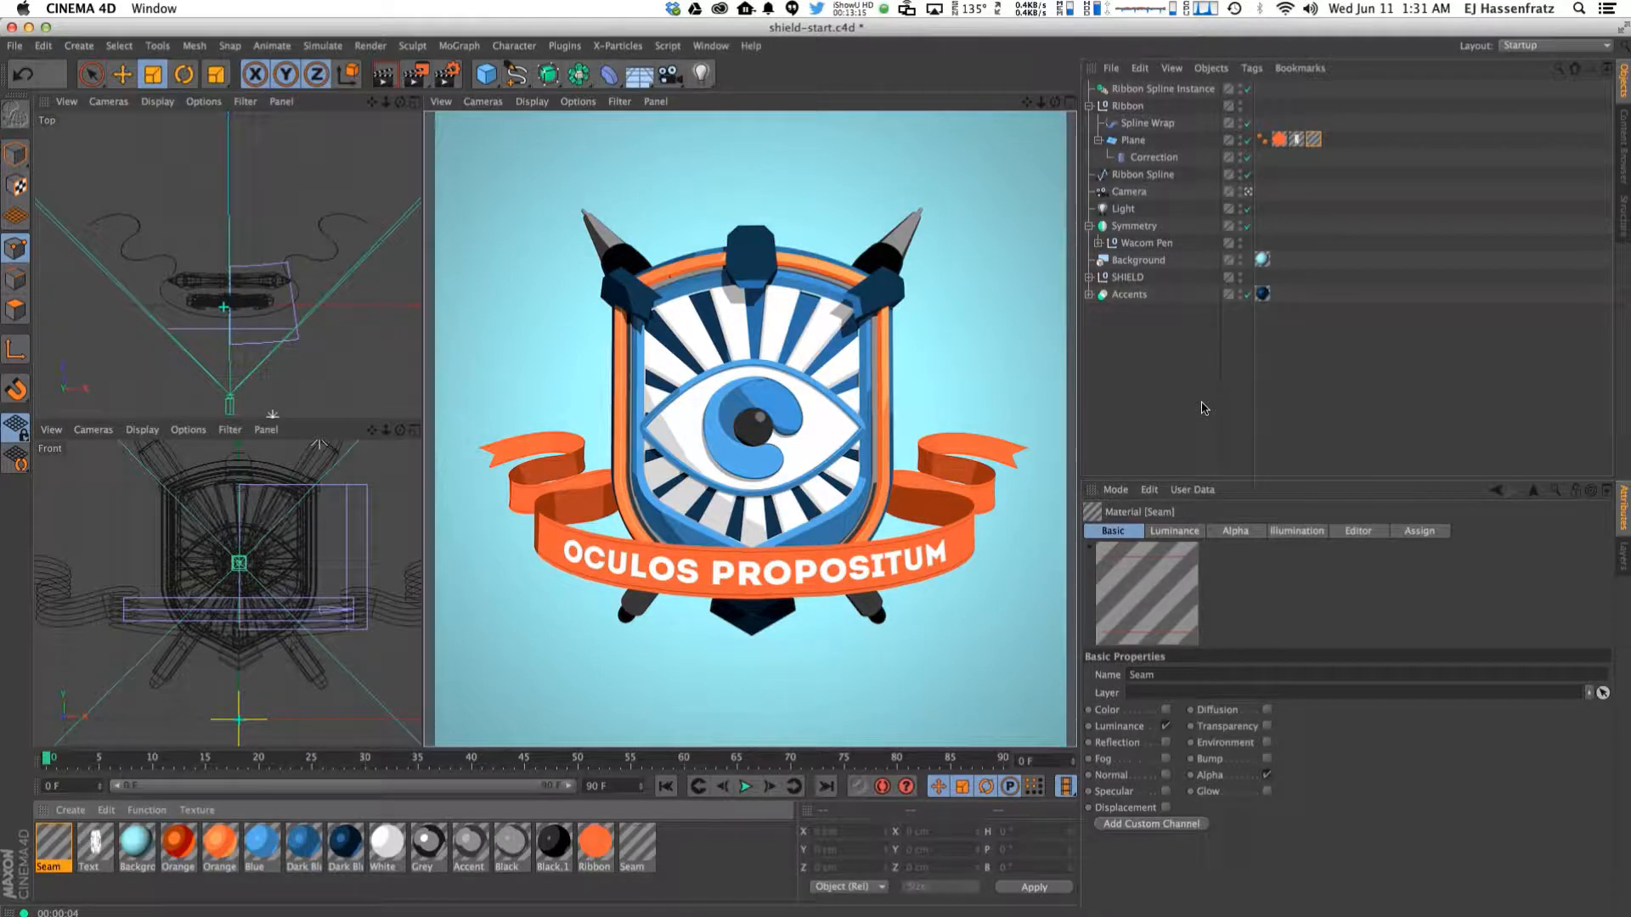
Keyframe the Spline Wrap's From value at 0% and To value at 100% on frame 45.
left_click(1147, 124)
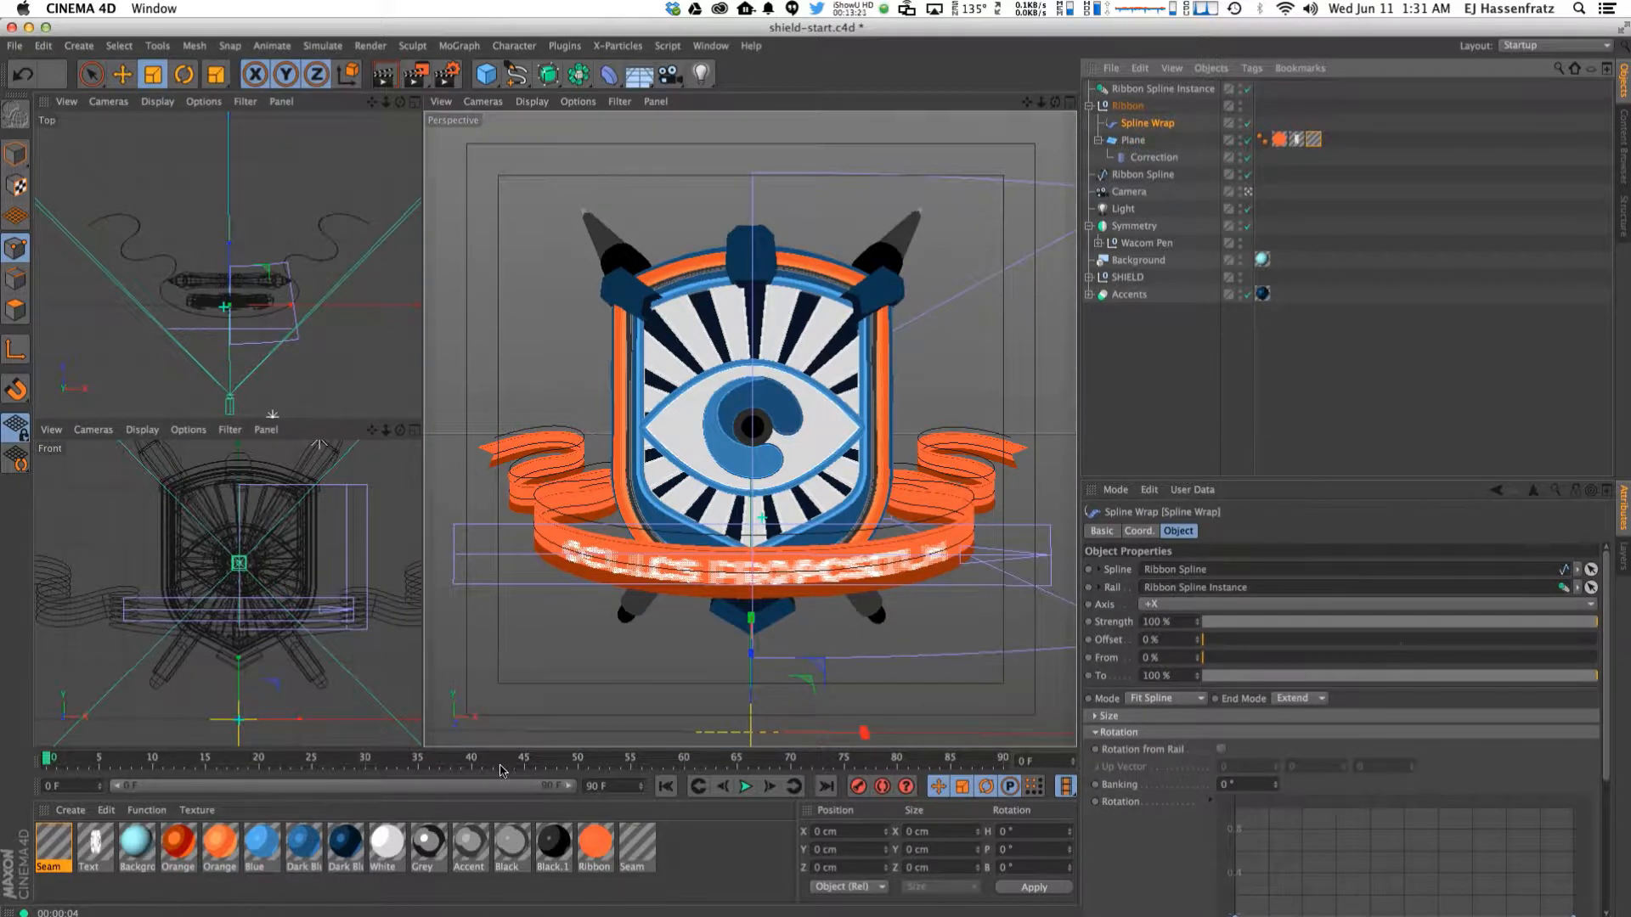
left_click_drag(478, 760, 524, 758)
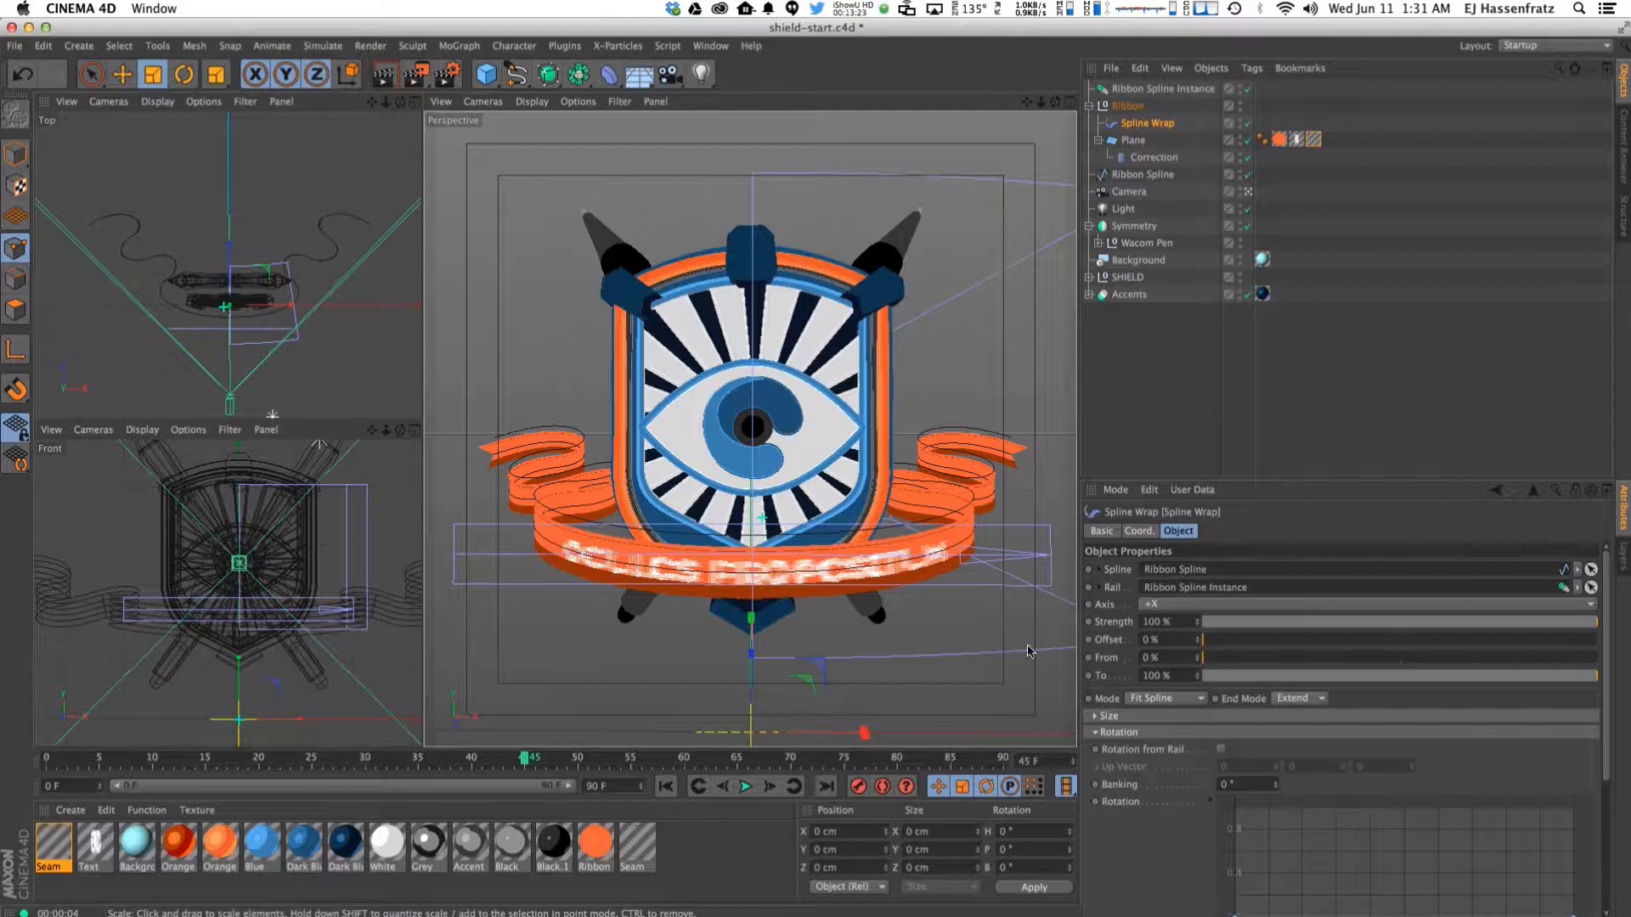
left_click(1088, 658, "ctrl")
left_click(1088, 677, "ctrl")
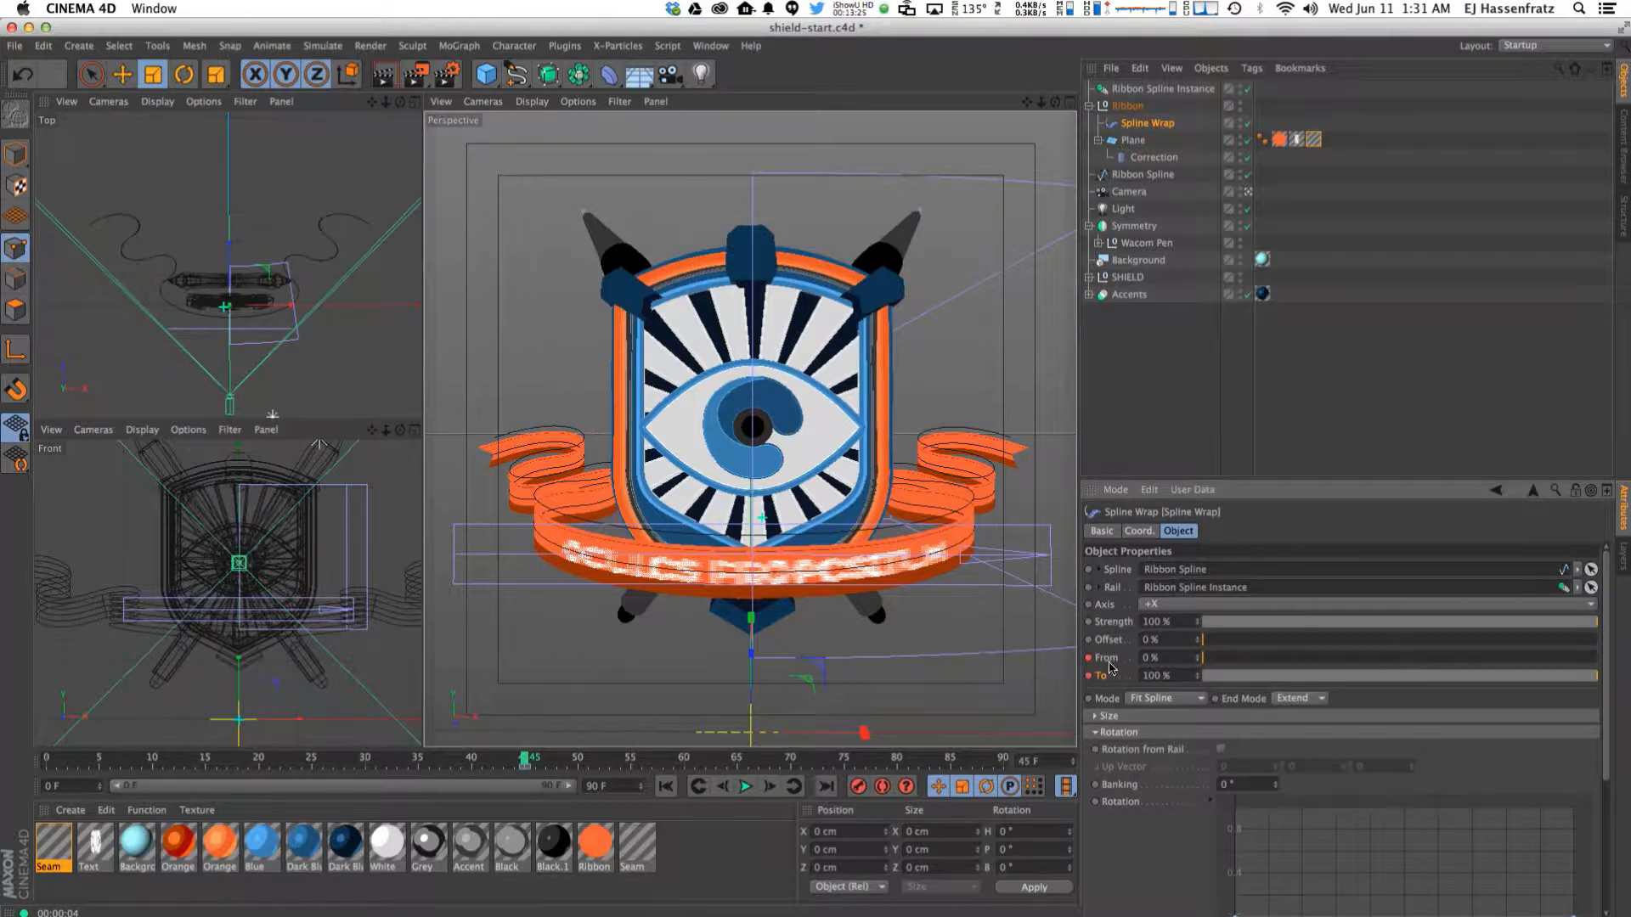
Keyframe the Spline Wrap's From and To values at 50% each on frame 0.
left_click_drag(344, 771, 49, 759)
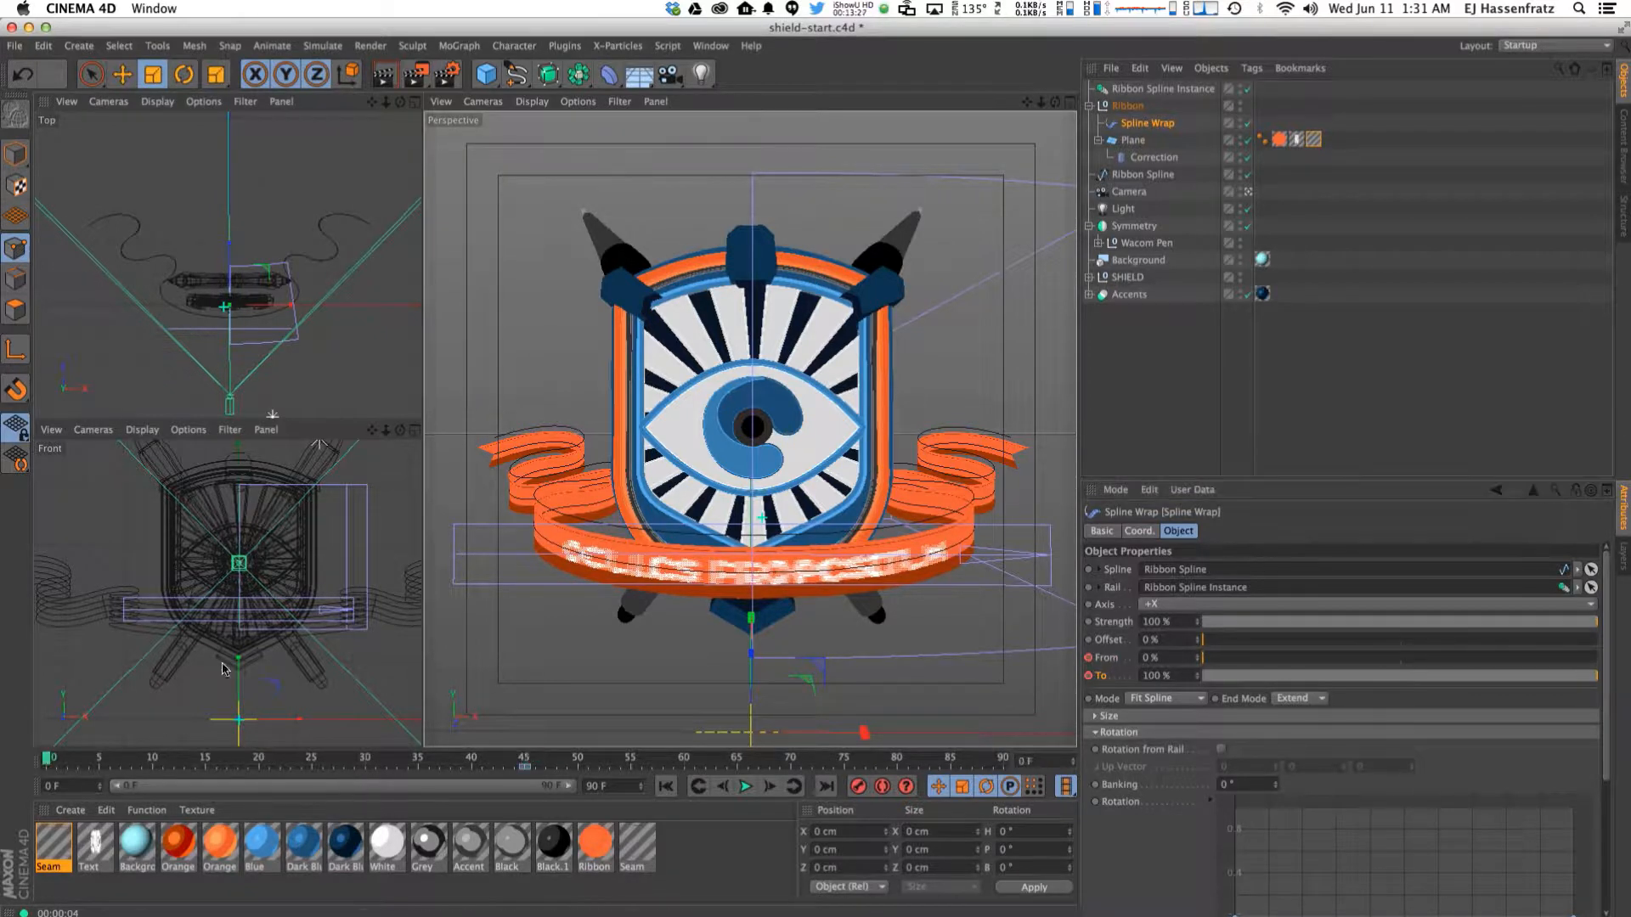
left_click(1398, 657)
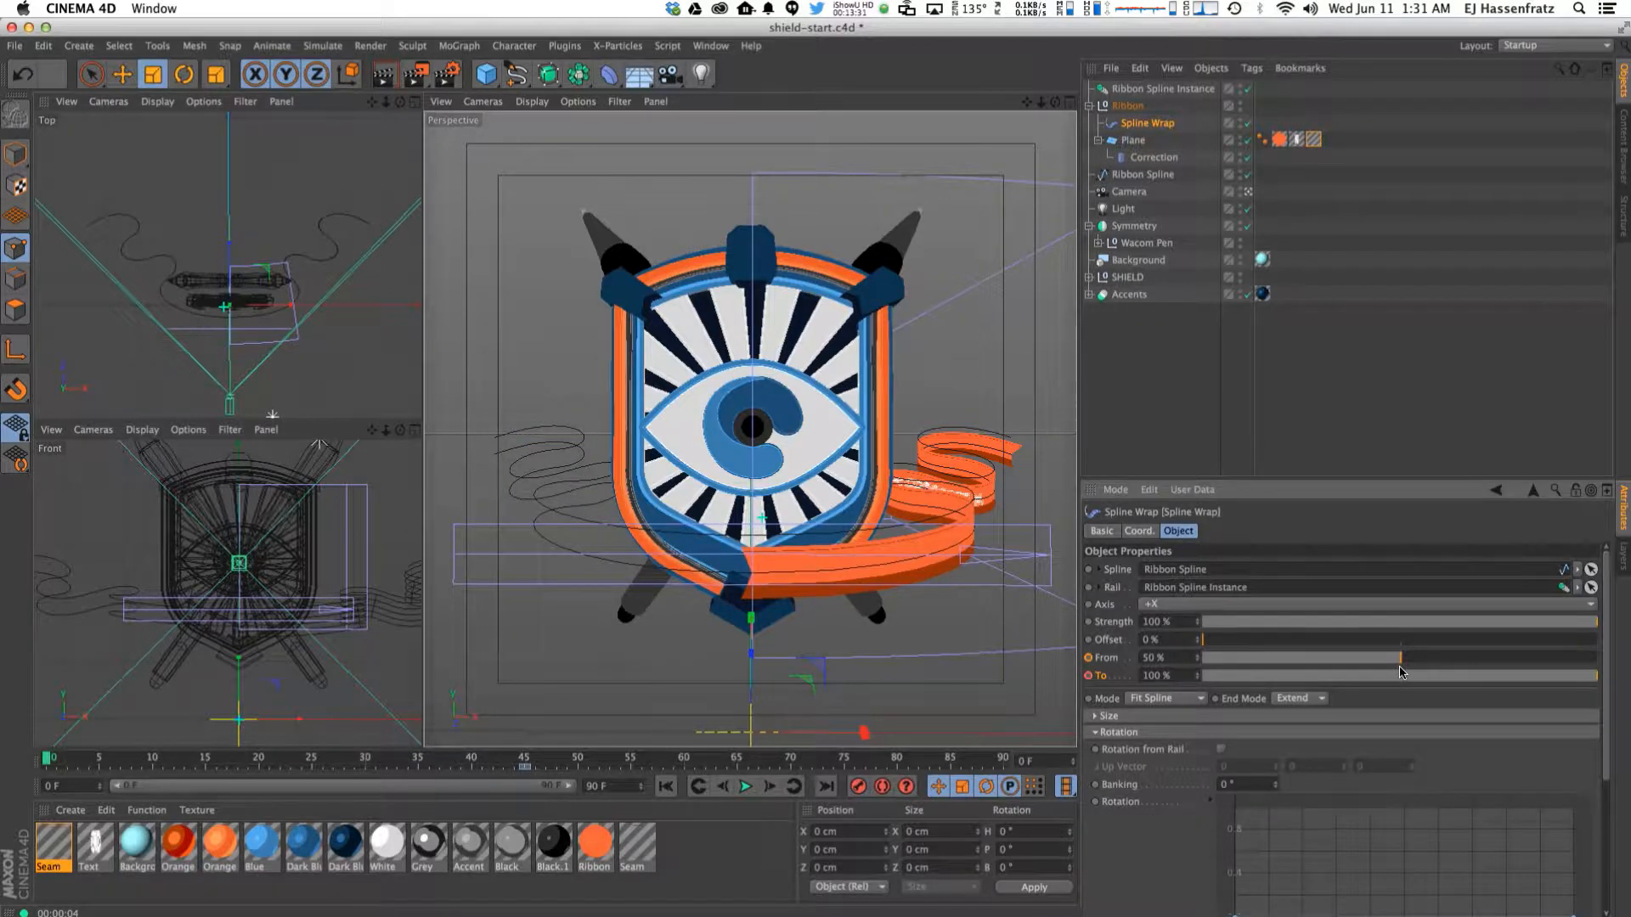
left_click(1088, 658, "ctrl")
left_click_drag(1486, 676, 1401, 685)
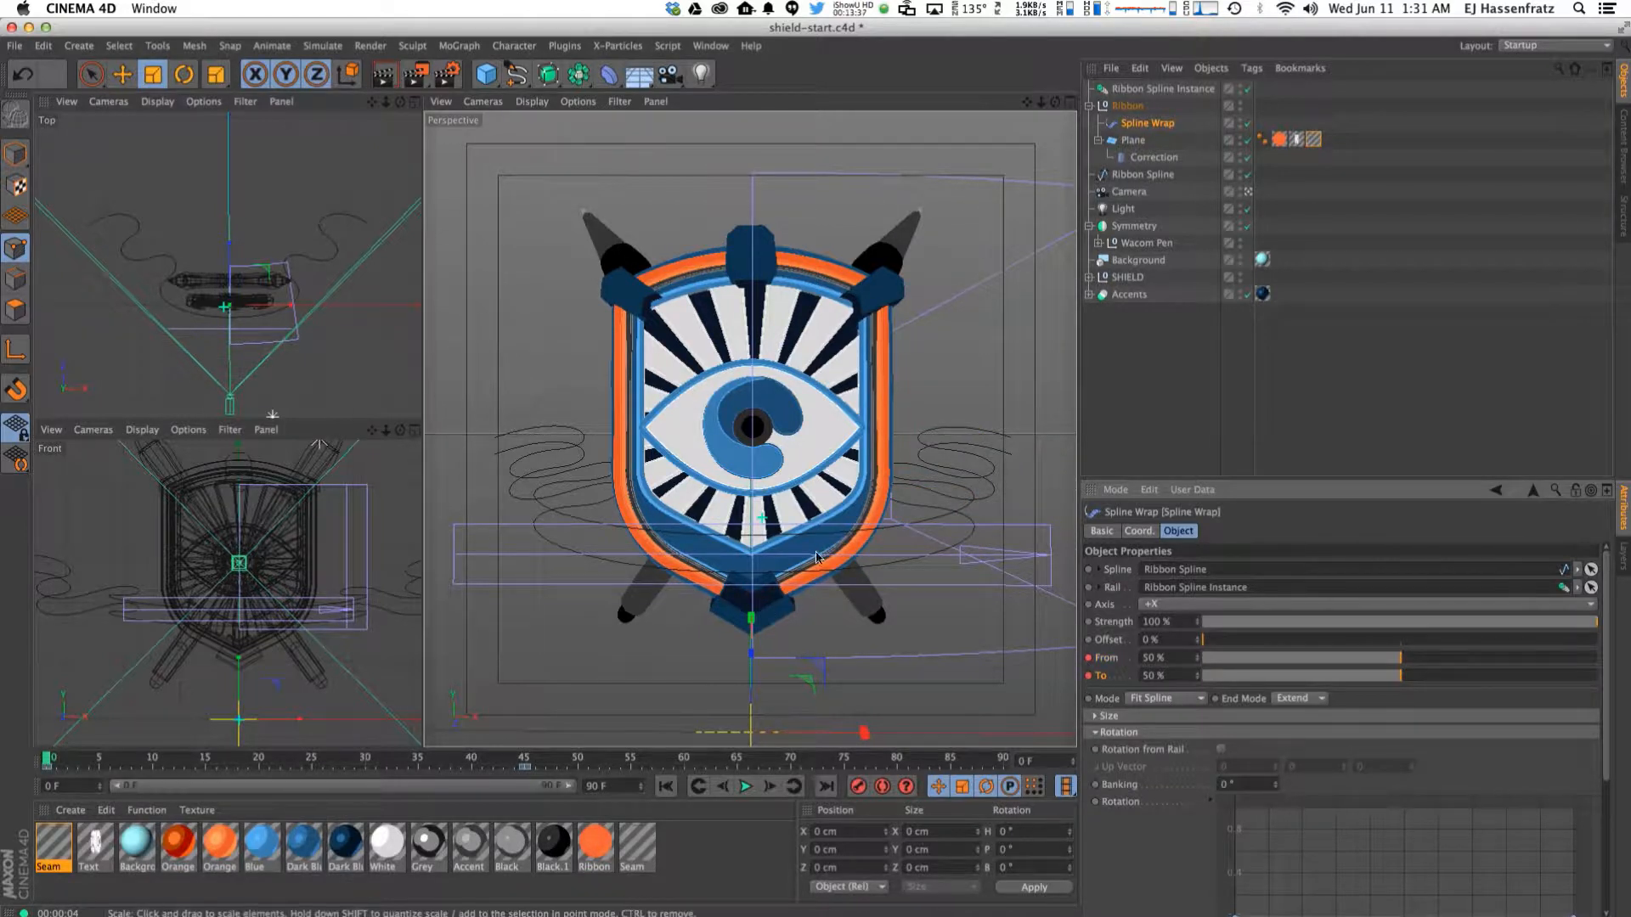
Render the view at frame 0, then play the timeline to preview the ribbon's unfurling animation.
left_click(384, 74)
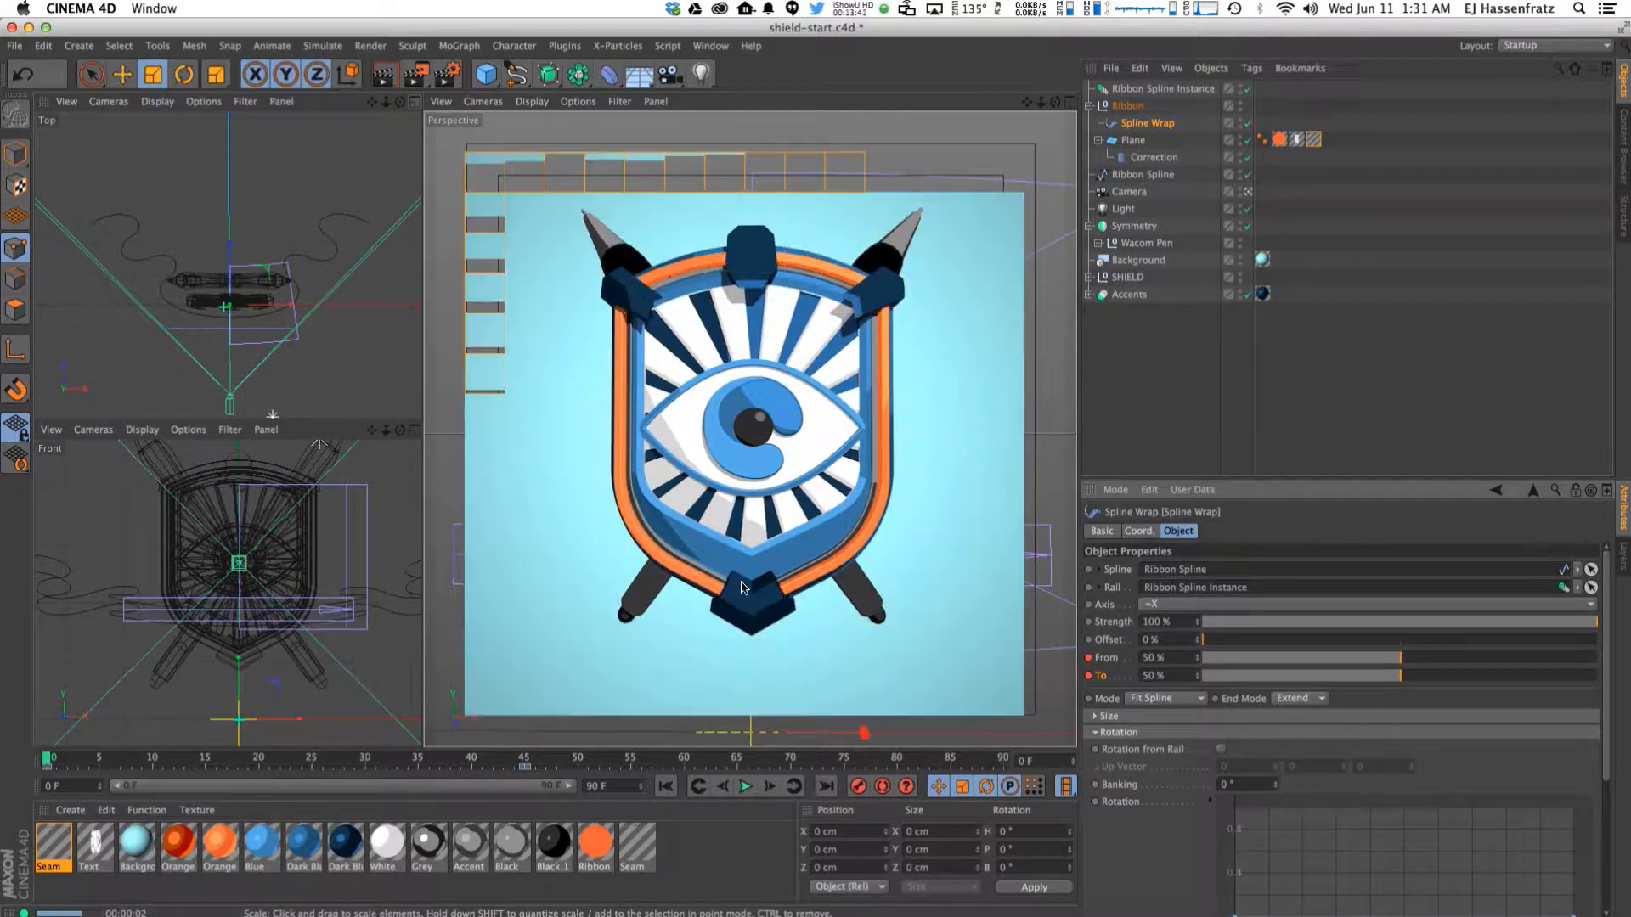
mouse_move(58, 760)
left_mouse_down()
mouse_move(520, 775)
mouse_move(46, 769)
left_mouse_up()
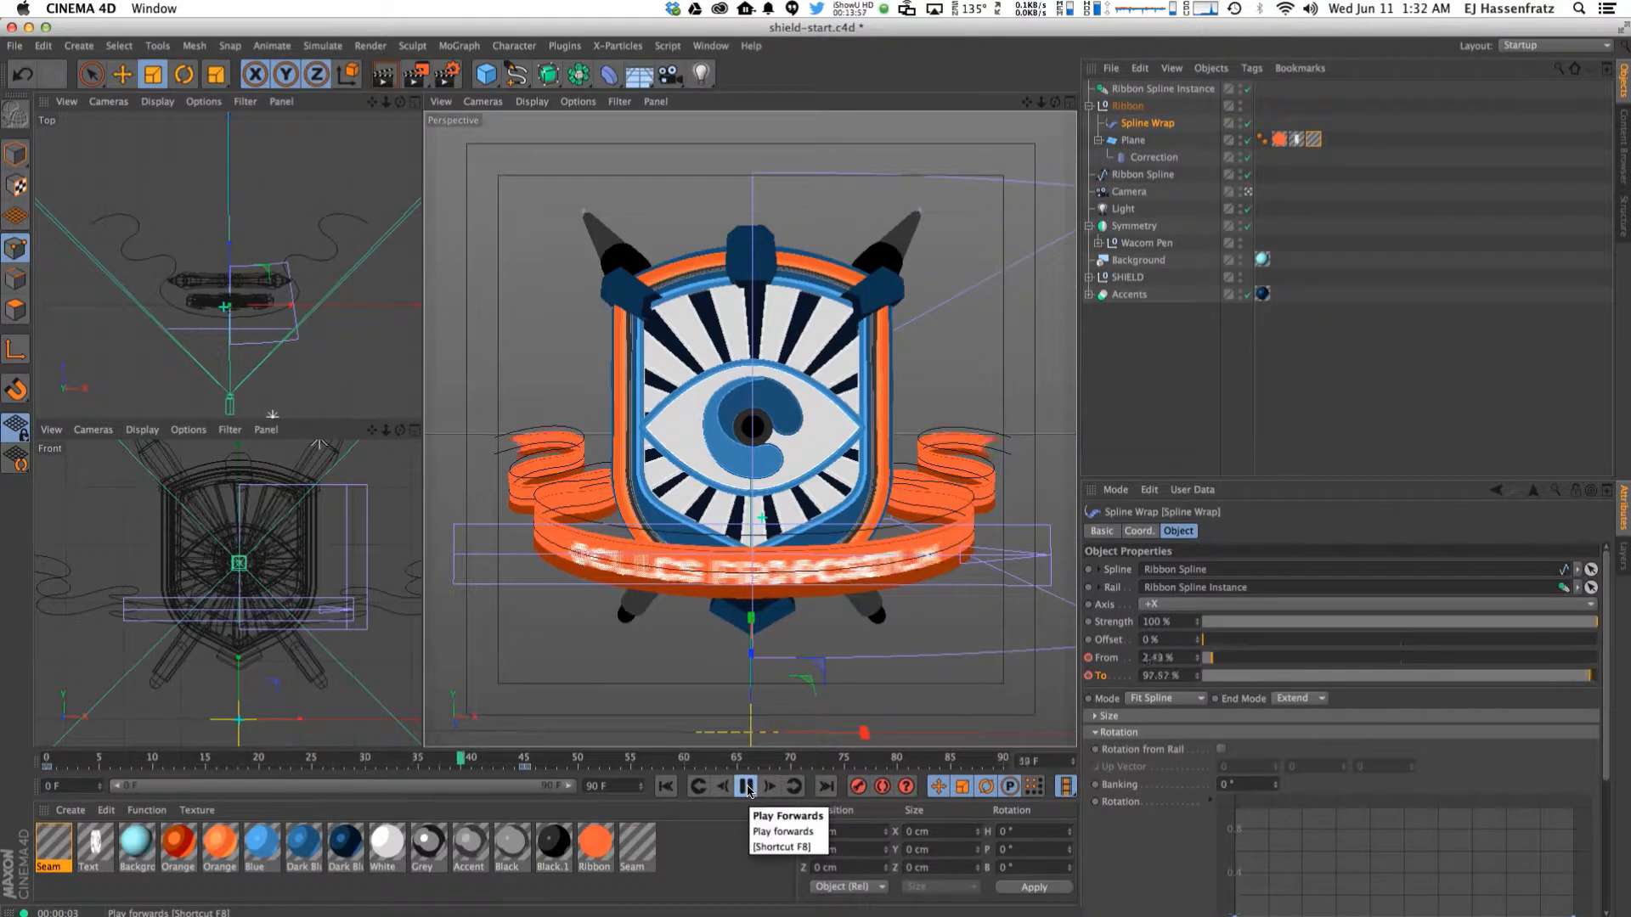
left_click(746, 788)
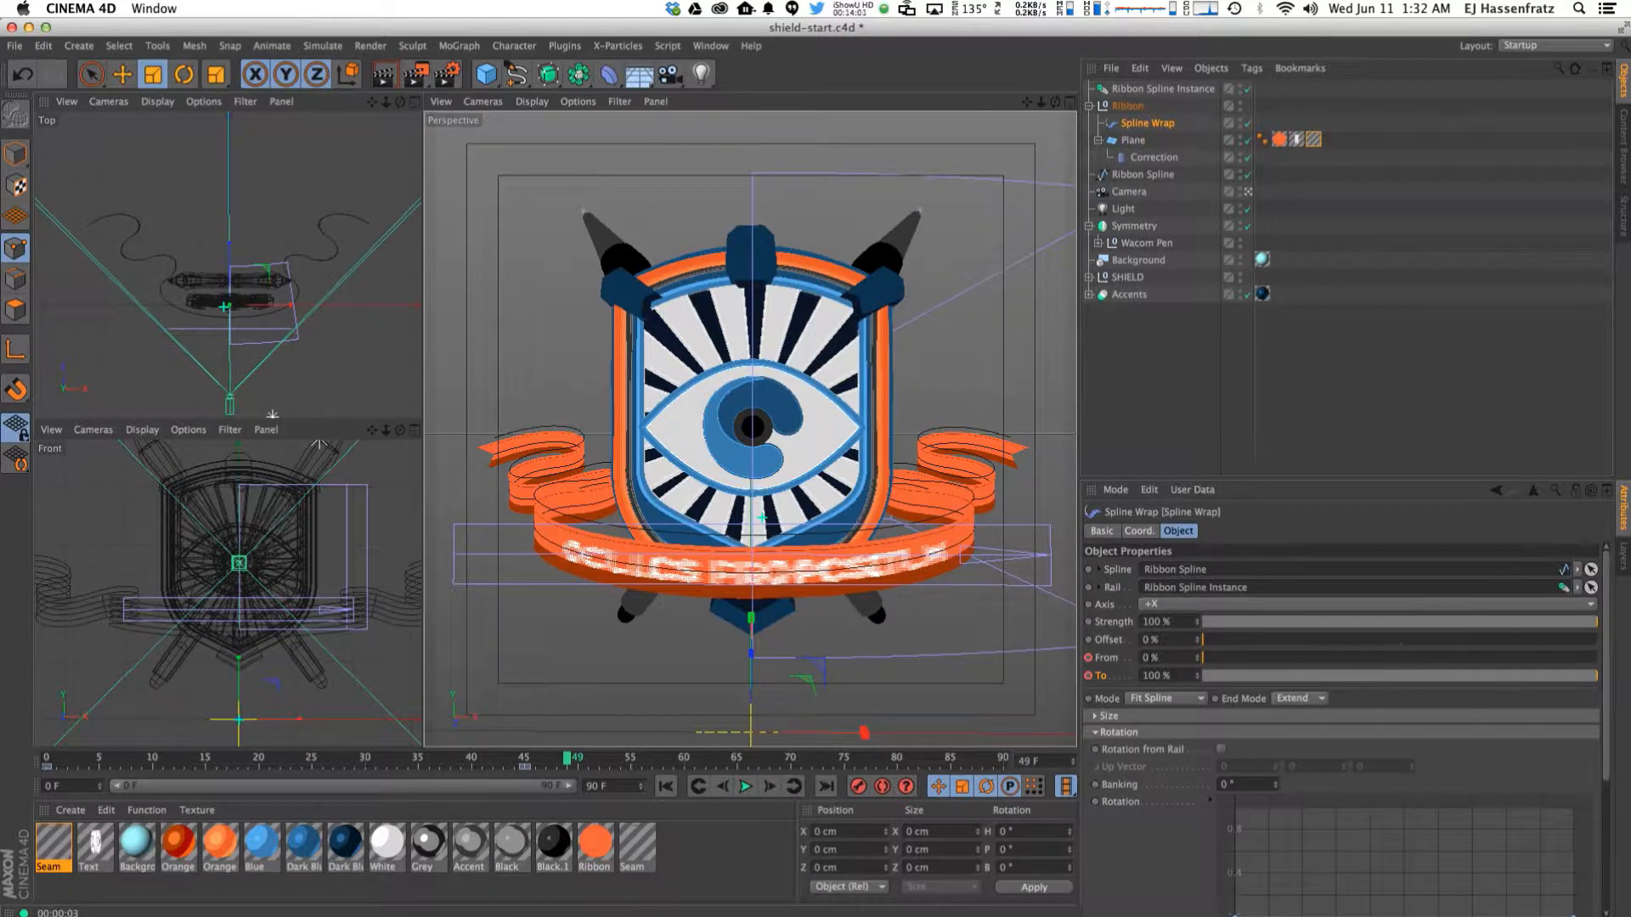
Open the Timeline and expand the Spline Wrap's From and To tracks to show their animation curves.
left_click(415, 74)
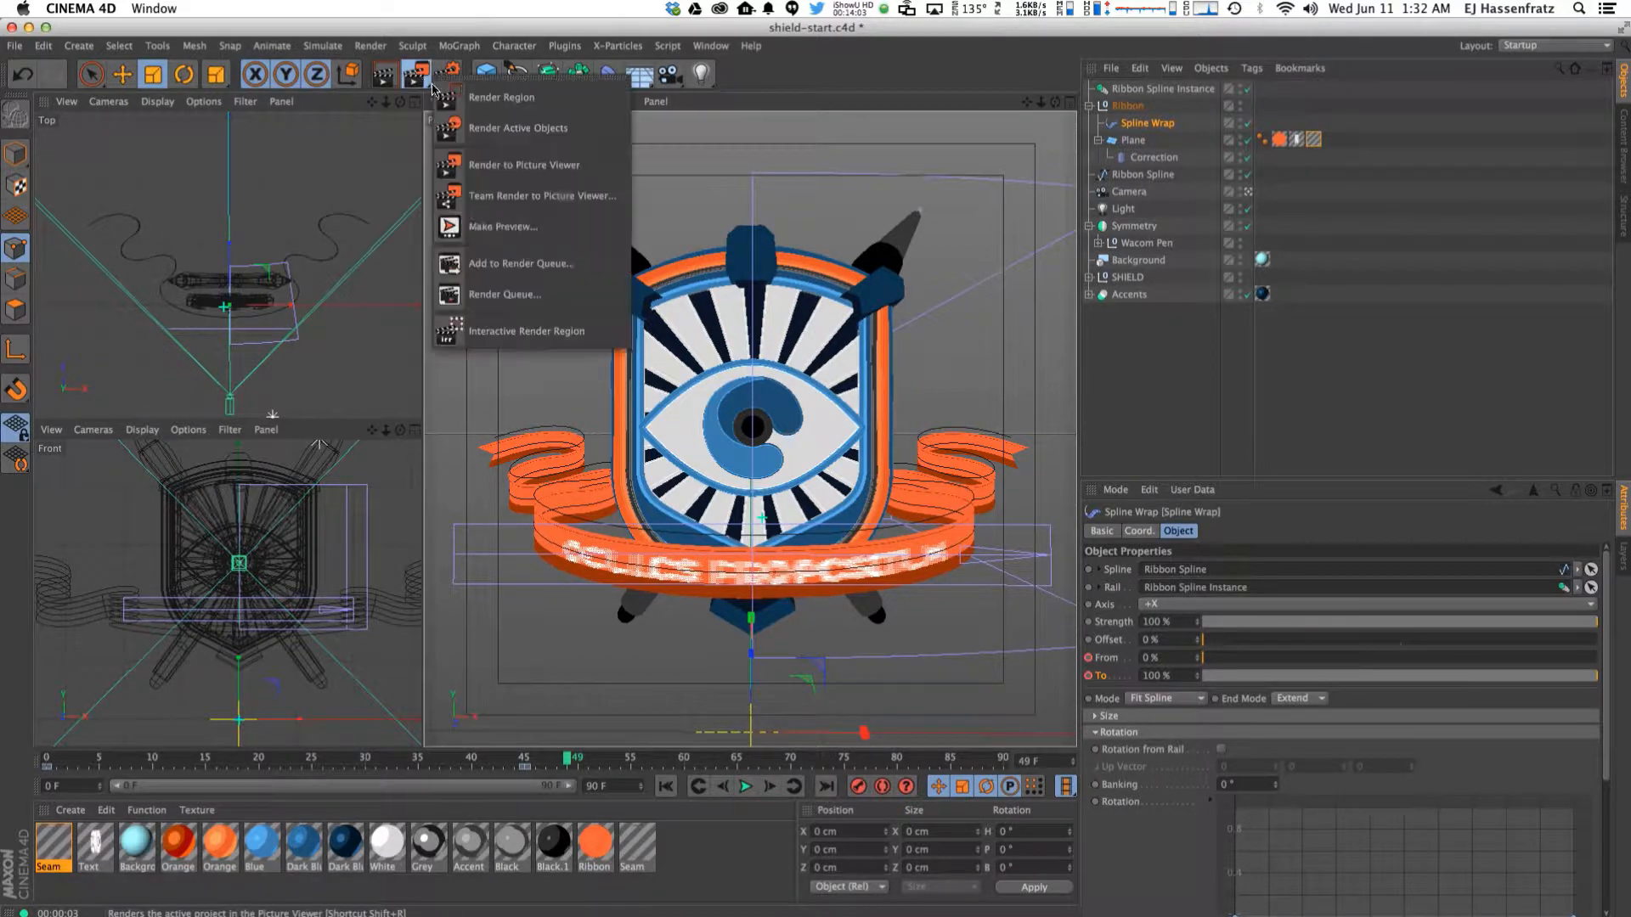
left_click(840, 163)
left_click(710, 45)
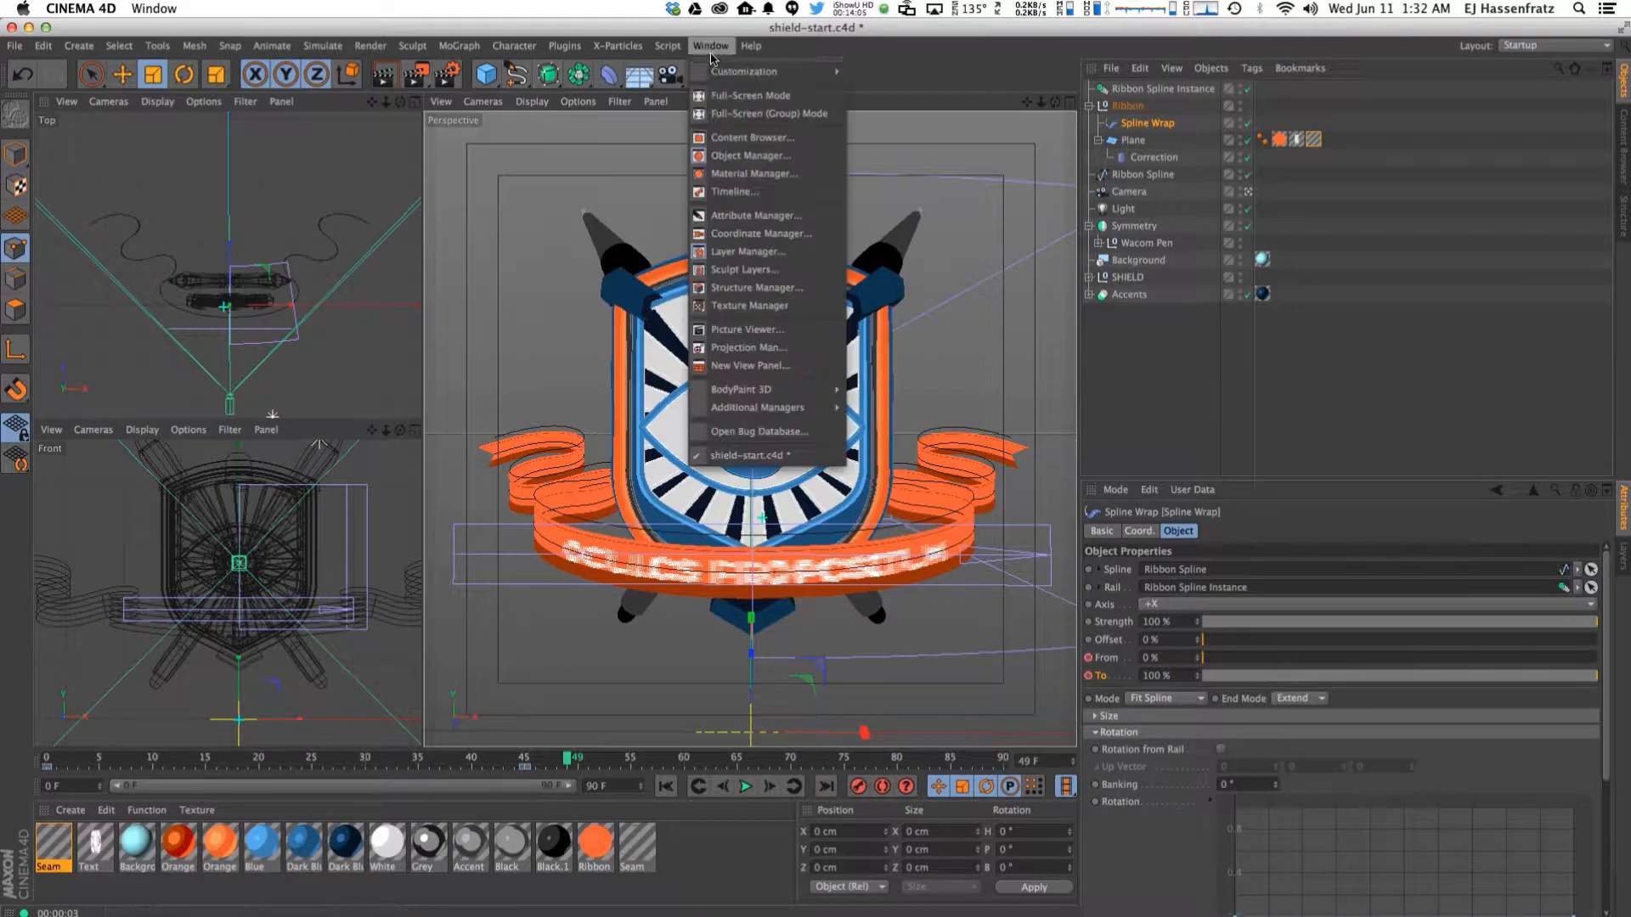
left_click(719, 192)
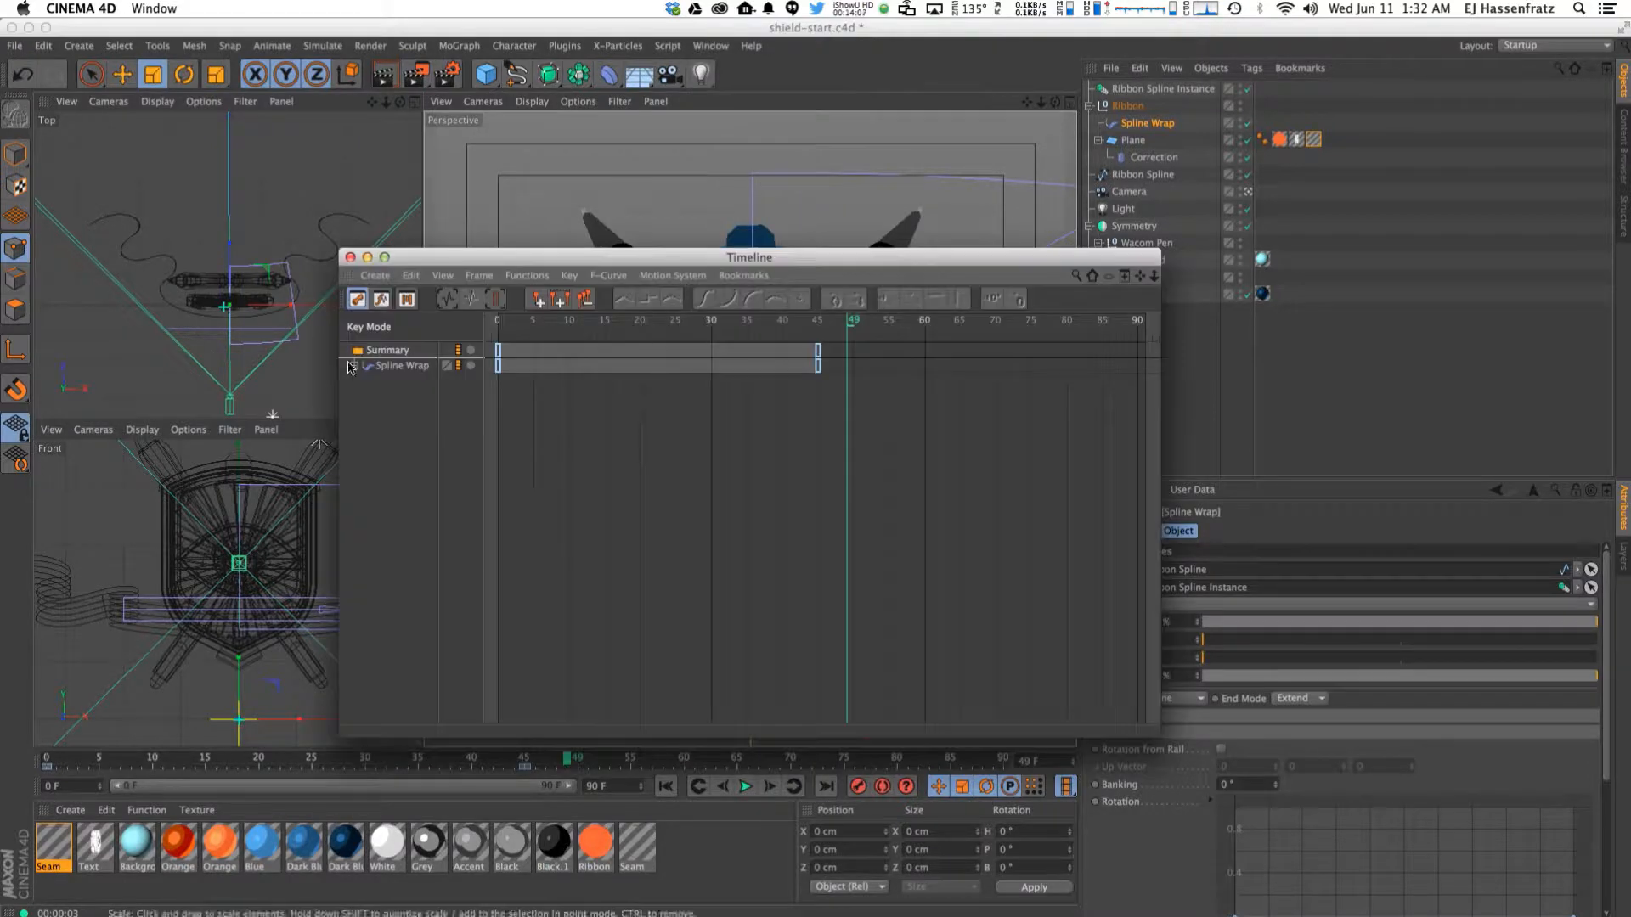
left_click(354, 365)
left_click(364, 396)
left_click(364, 380)
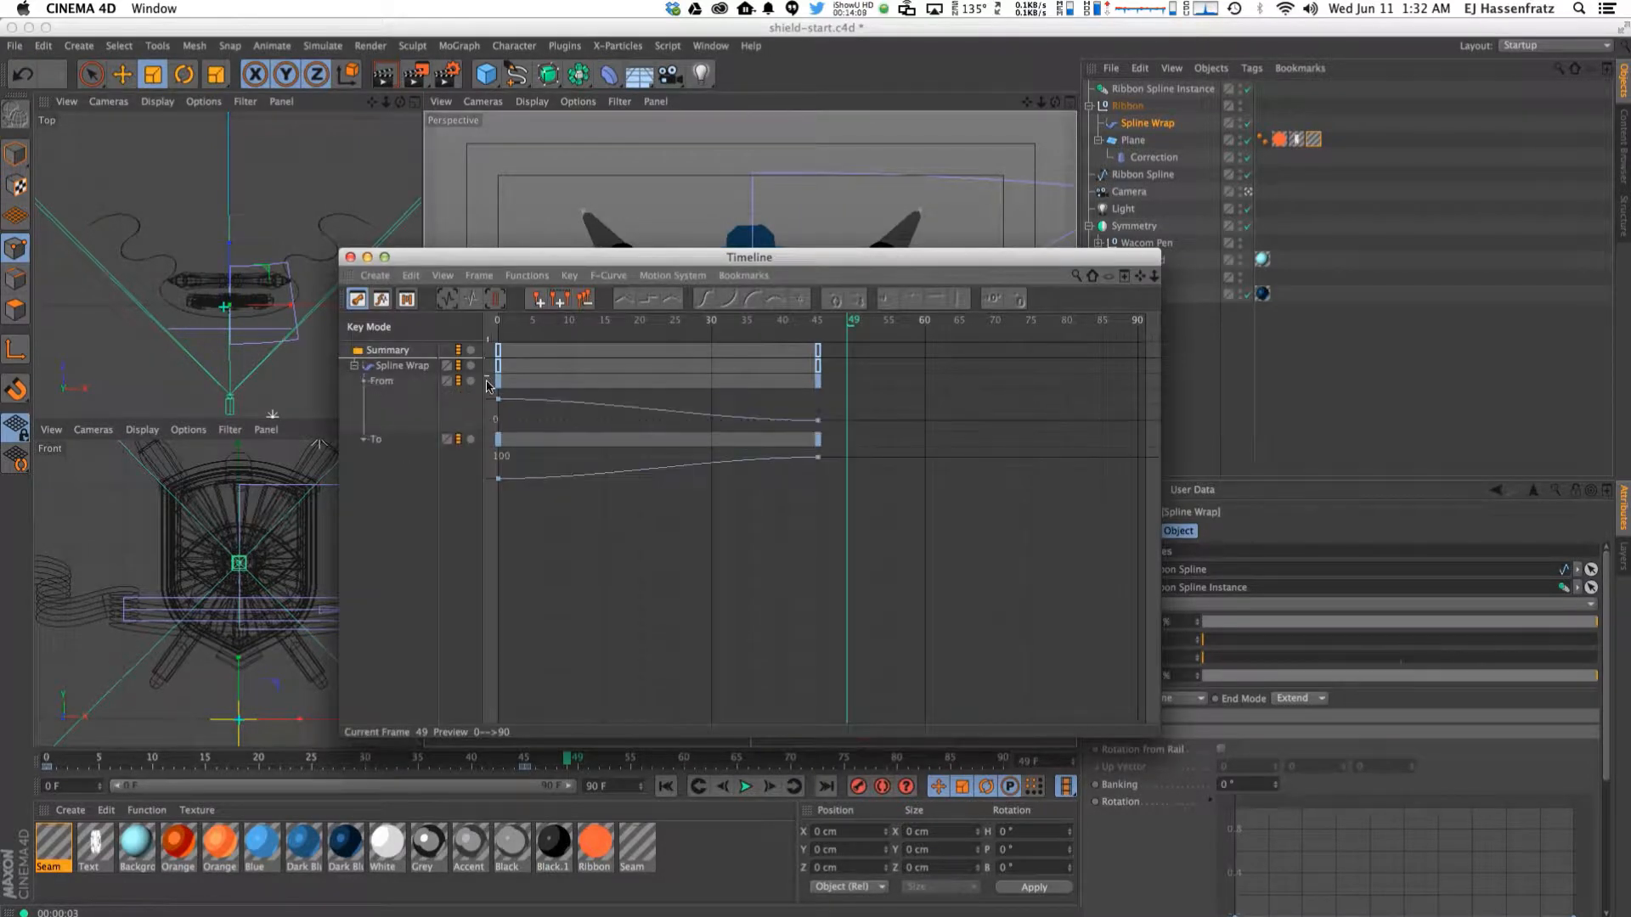
Adjust the frame 0 tangents of the From and To curves so both values change quickly at first and ease out, and close the Timeline.
left_click(499, 400)
left_click_drag(578, 420, 578, 463)
left_click(497, 479)
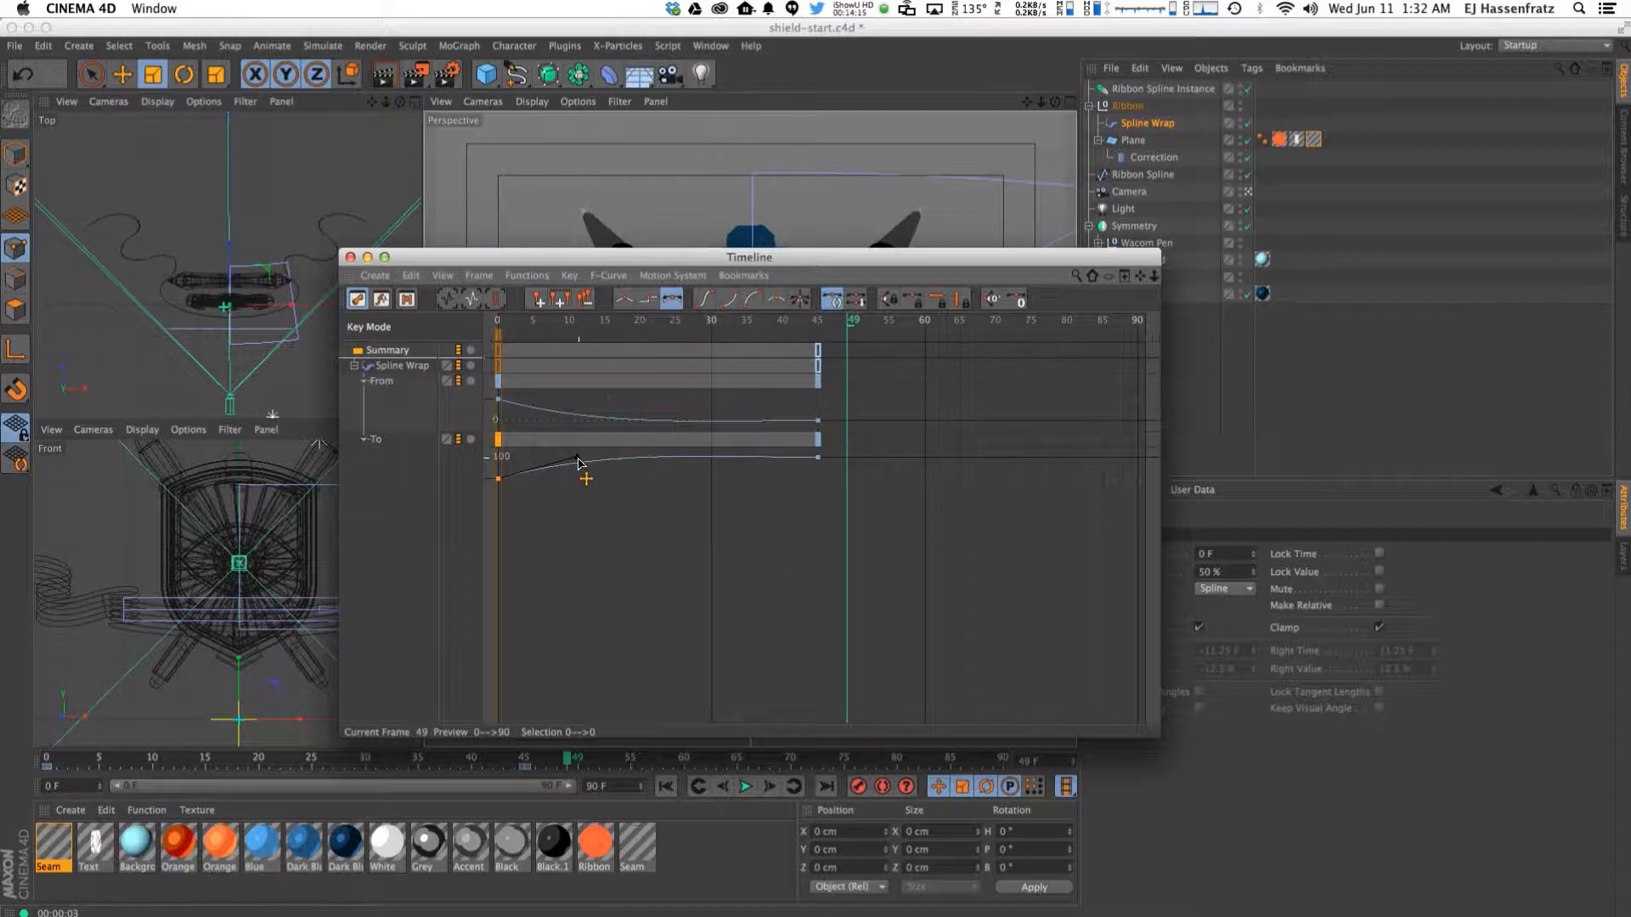
left_click(510, 415)
left_click(497, 399)
left_click_drag(572, 426, 574, 422)
left_click(350, 258)
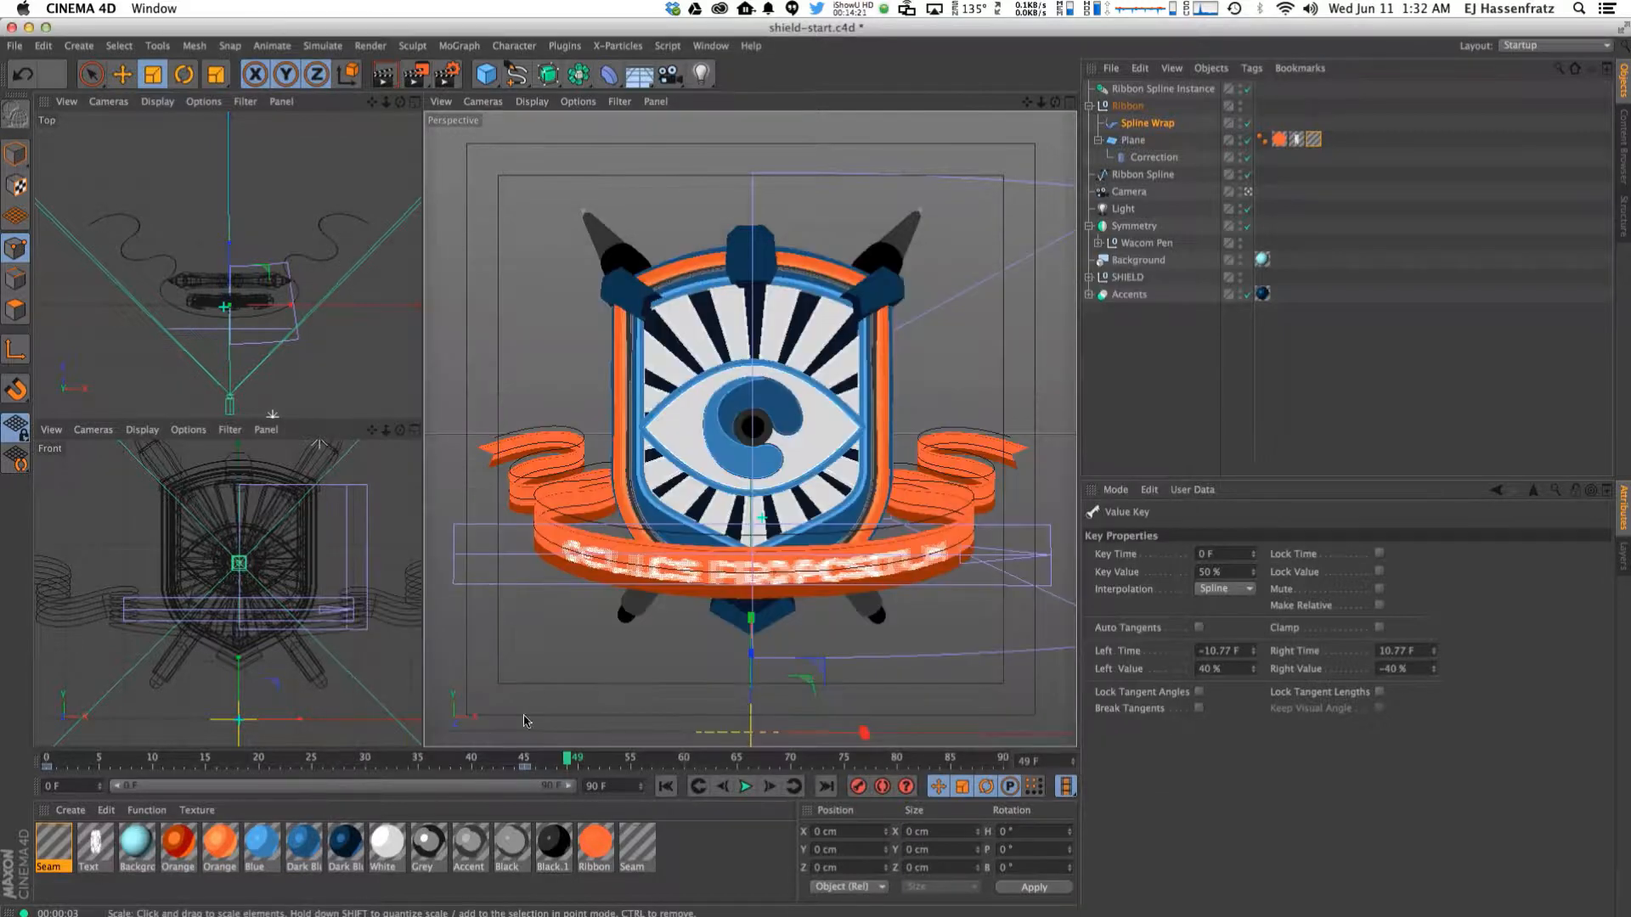
Make a Full Render preview with a manual range from frame 0 to 45.
left_click(413, 87)
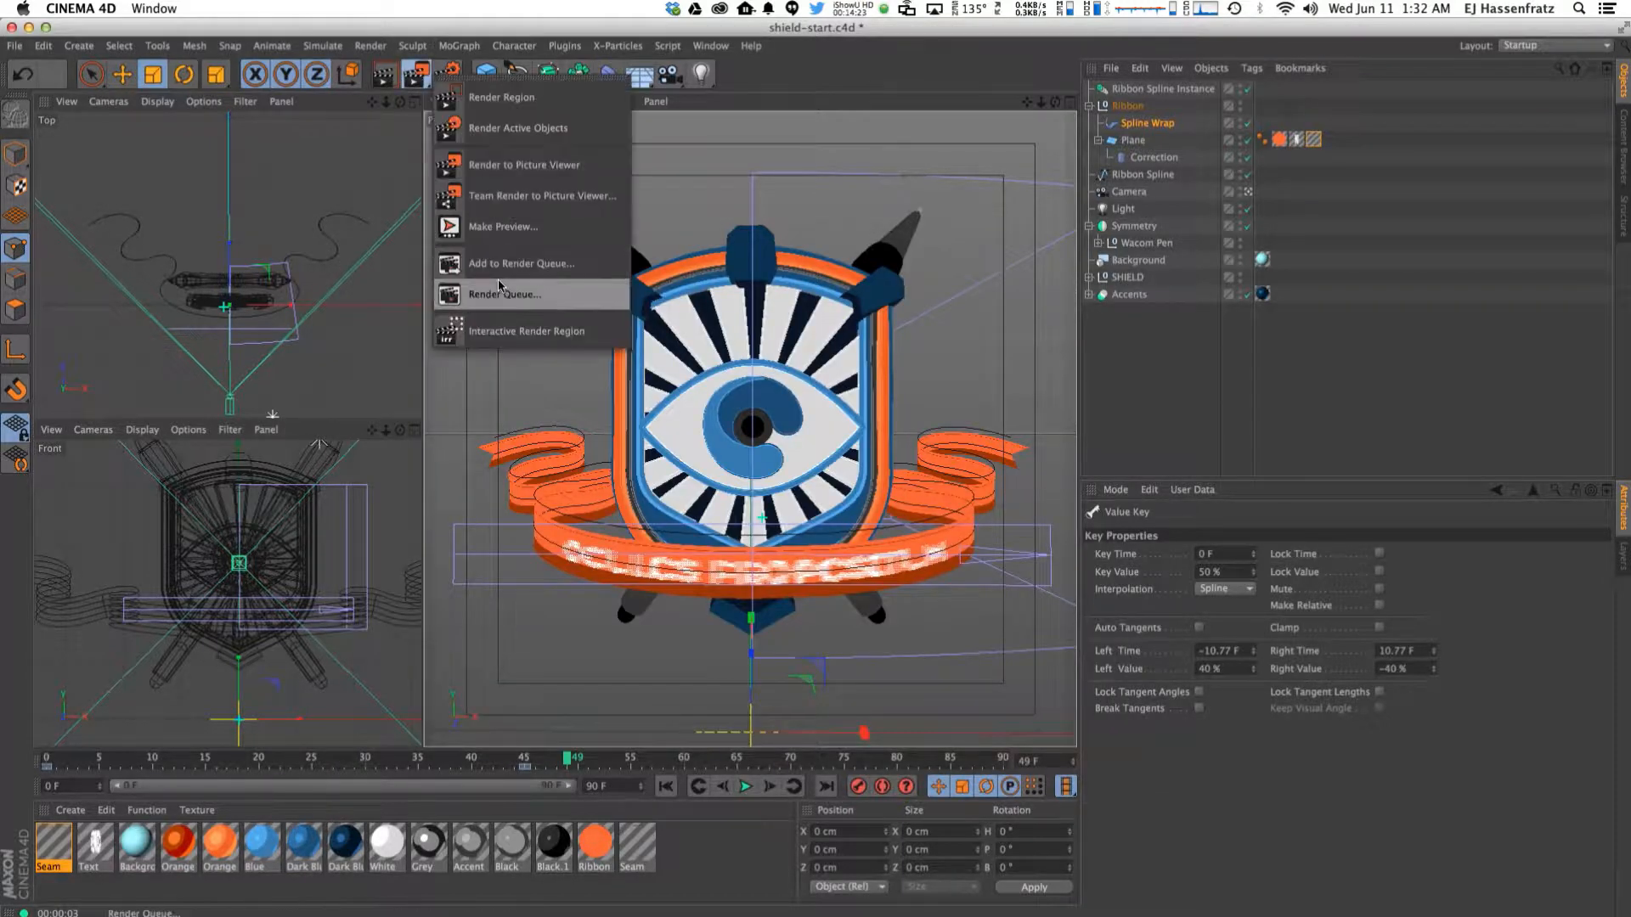
left_click(499, 231)
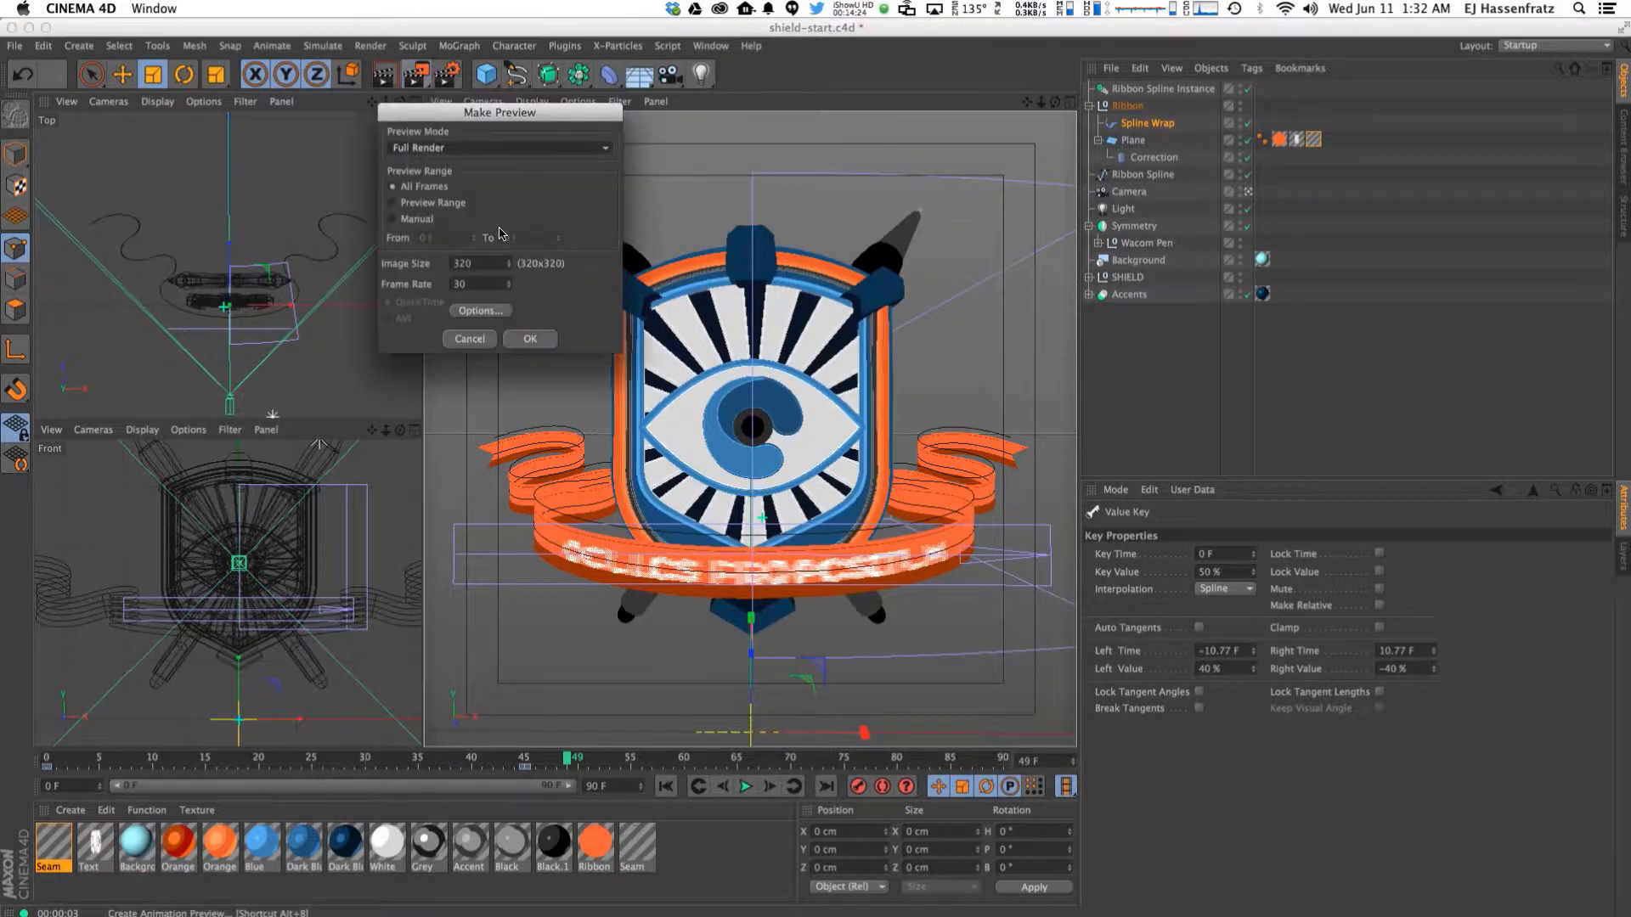
left_click(419, 220)
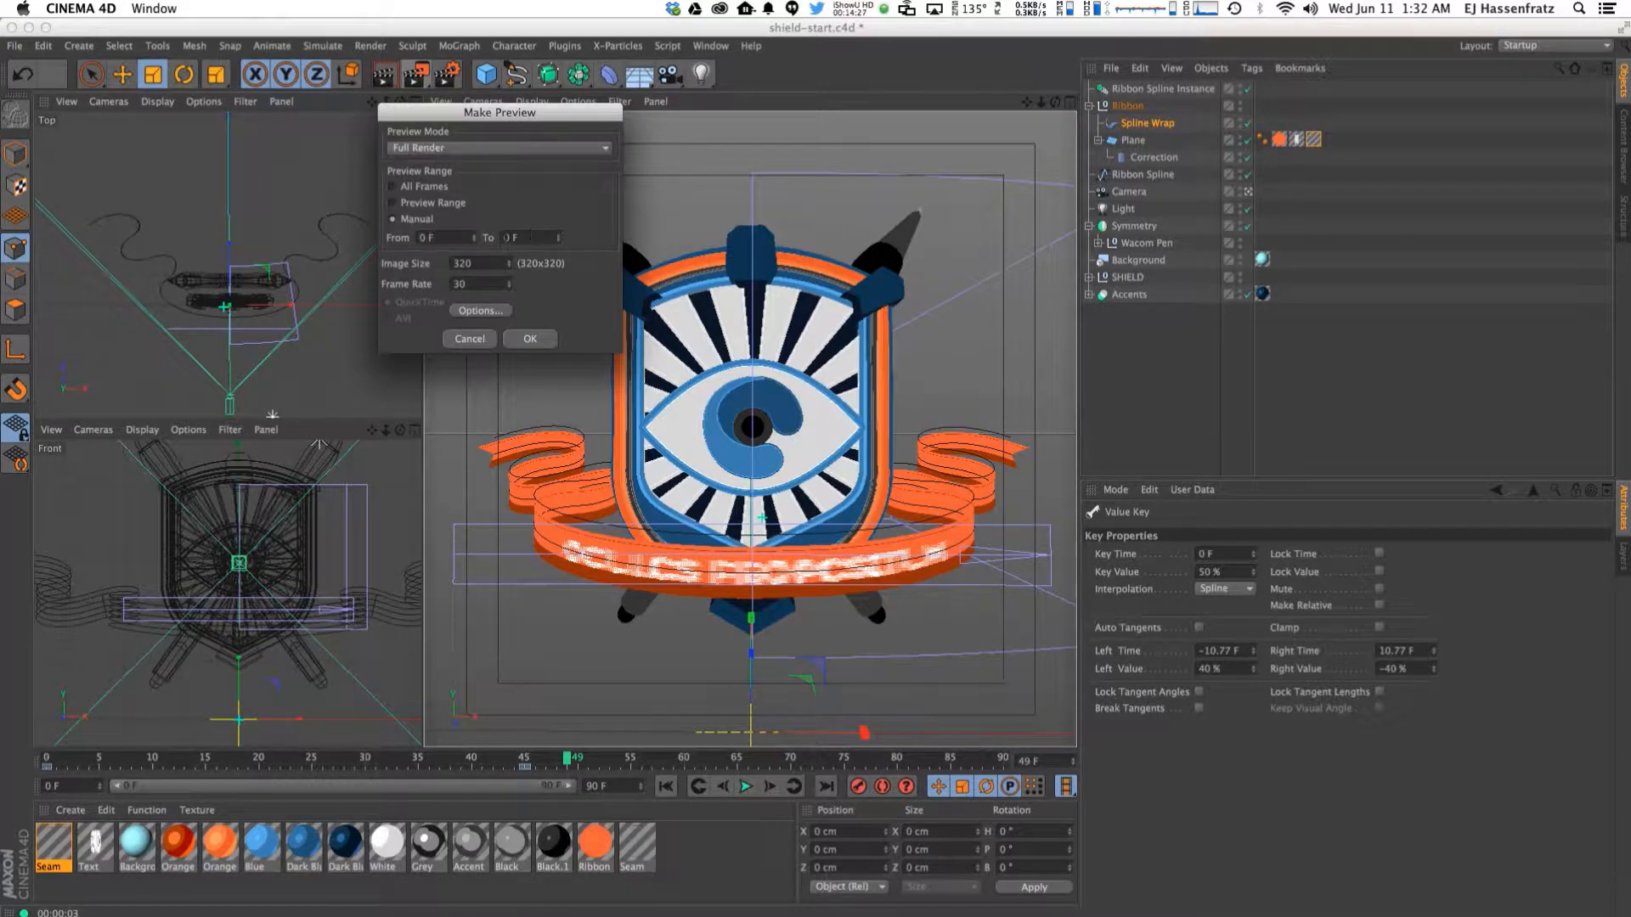
key("Return")
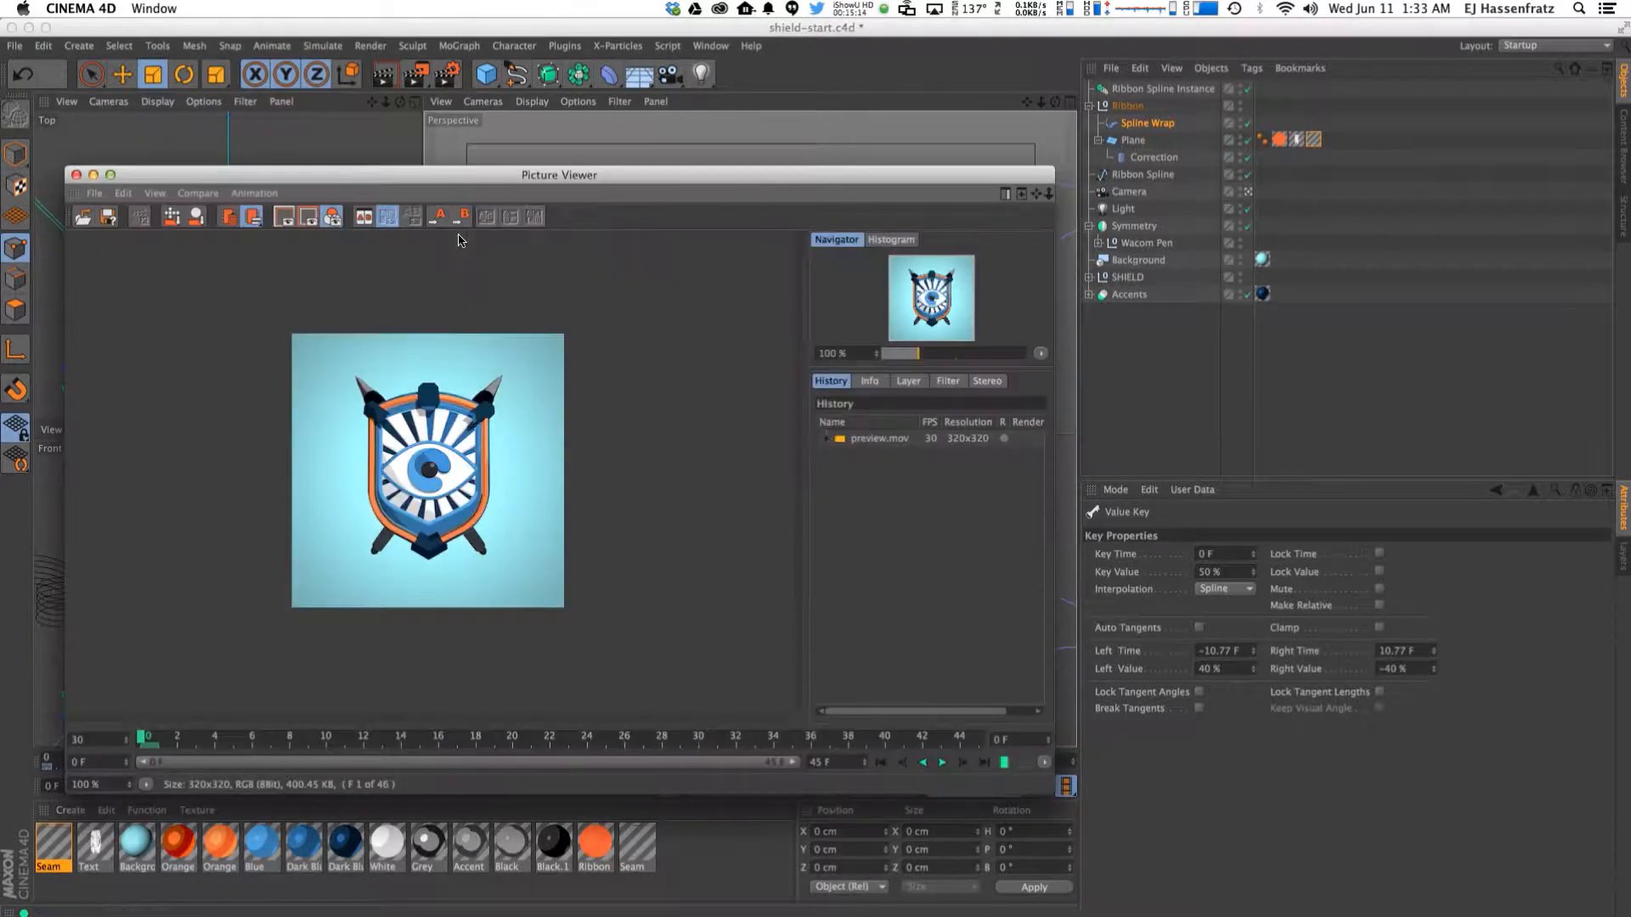
Enlarge the rendered preview, watch the ribbon unfurl in the Picture Viewer, and close the viewer.
scroll(478, 408, "up", 2)
left_click(1004, 762)
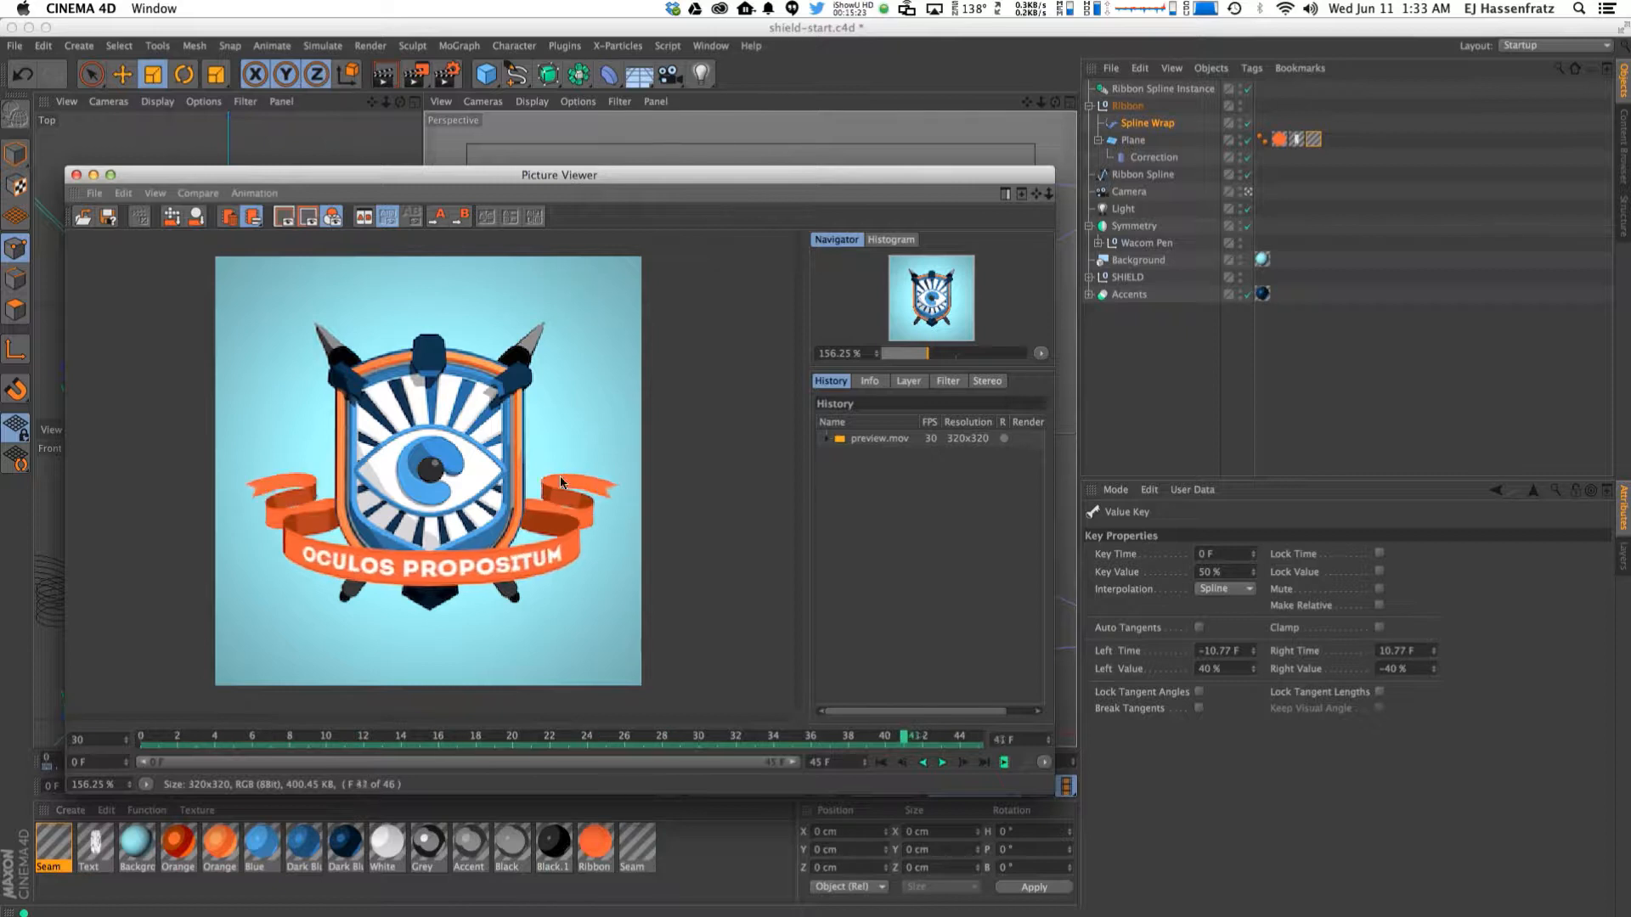
left_click(76, 176)
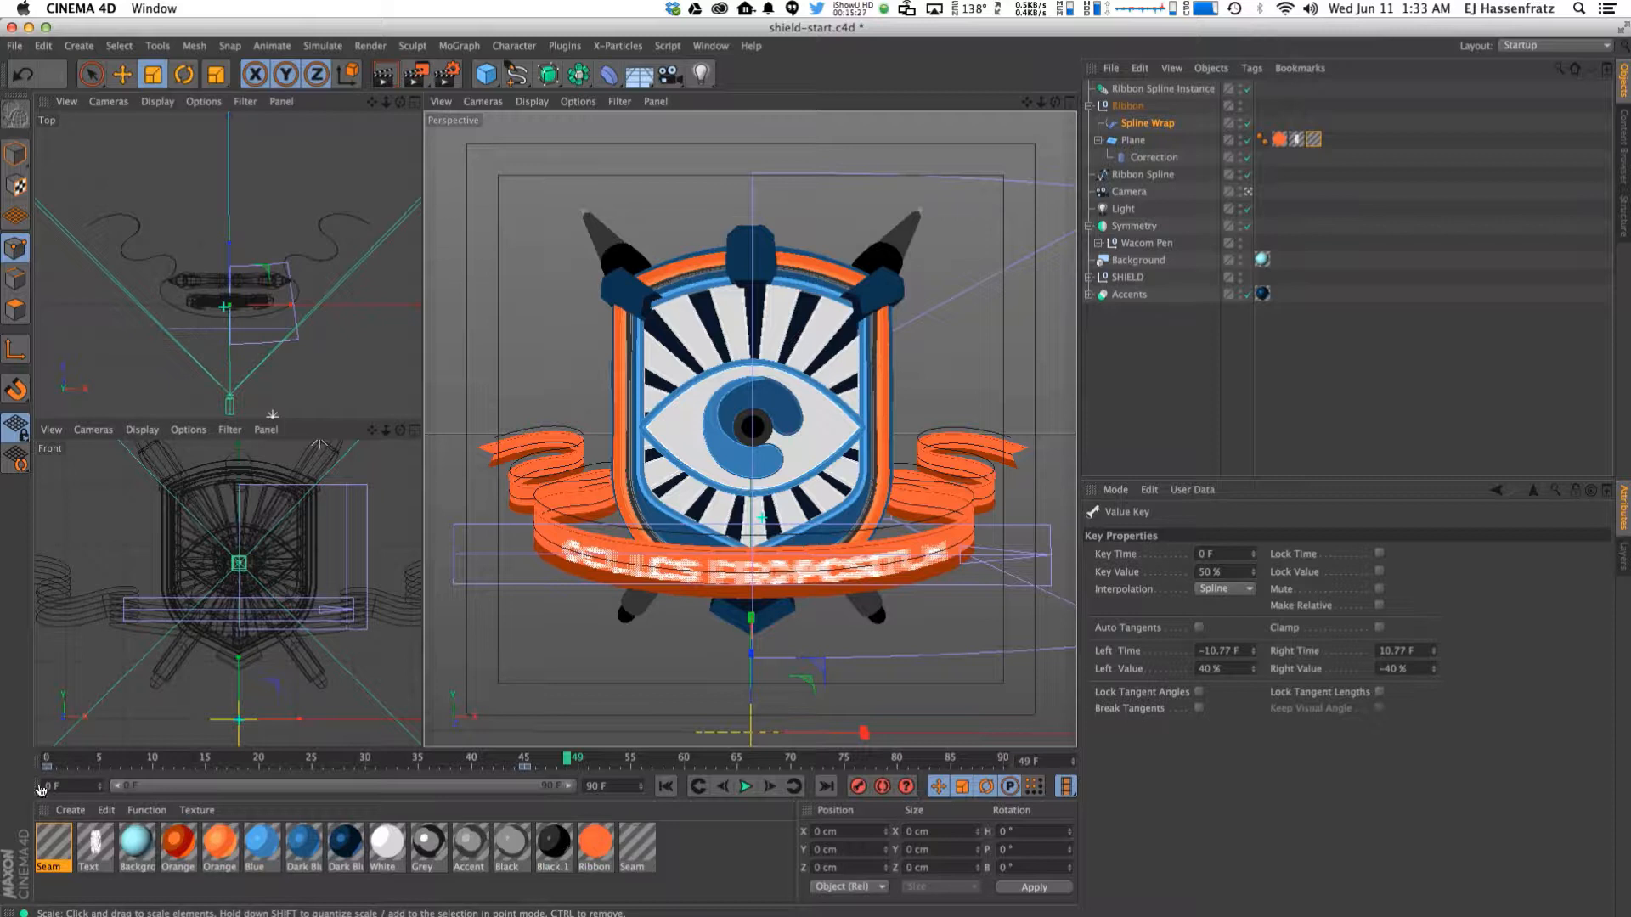
Keyframe the Spline Wrap's Strength at 100% on frame 45.
left_click_drag(136, 761, 525, 775)
left_click(1147, 122)
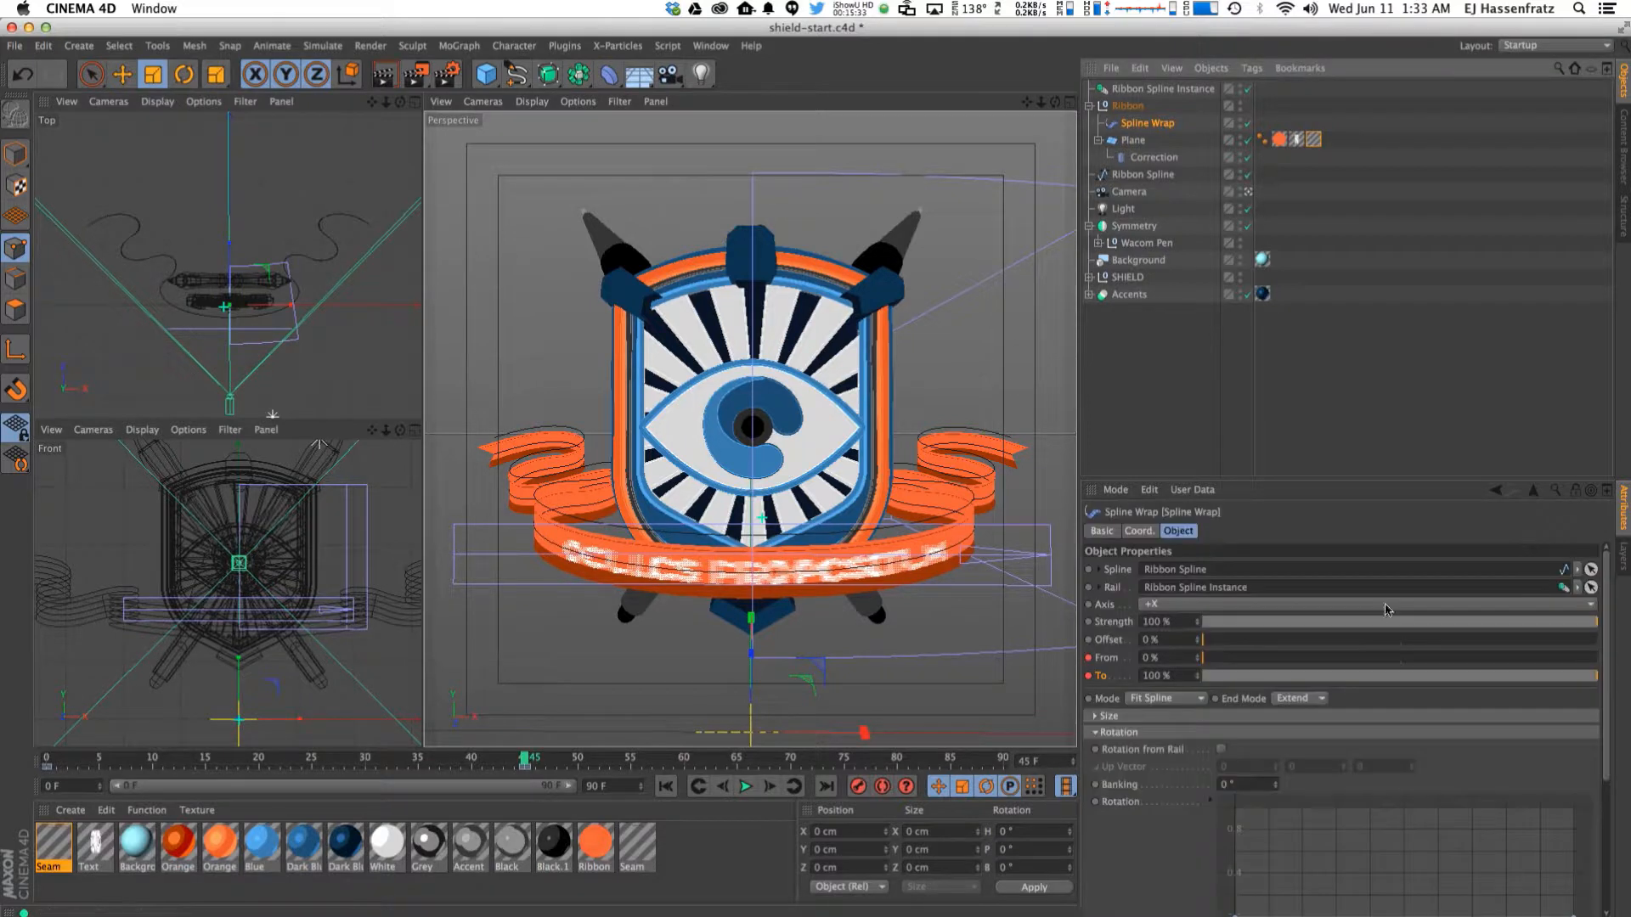
left_click_drag(1565, 622, 1608, 630)
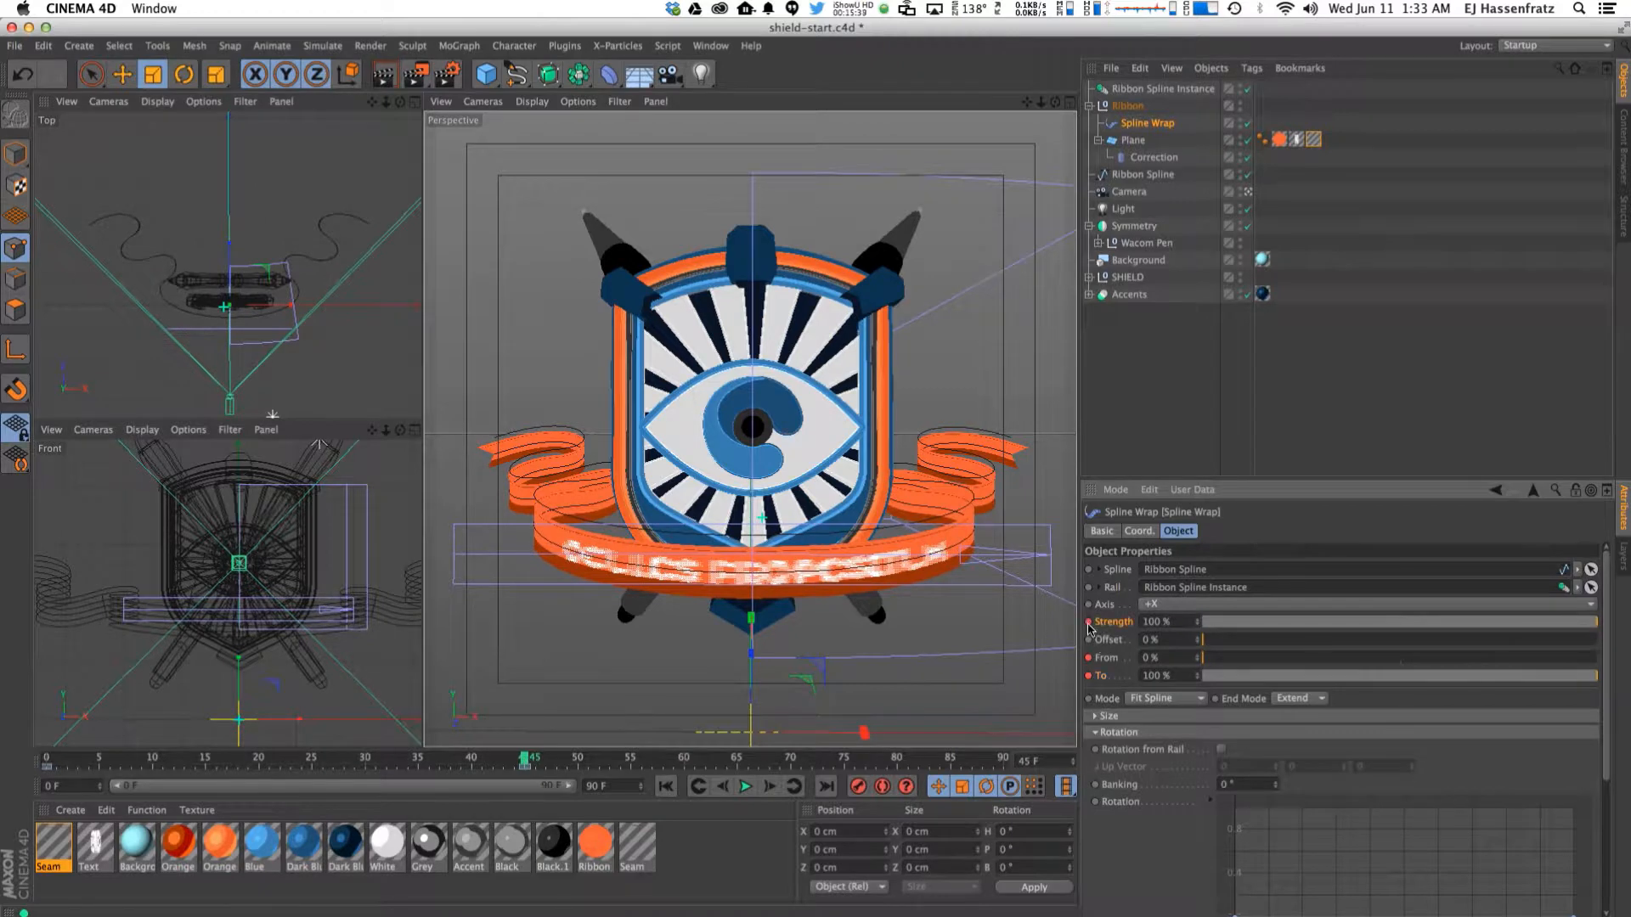
Keyframe the Spline Wrap on frame 0 with Strength at 80%, From at 53% and To at 47%.
left_click_drag(512, 761, 44, 759)
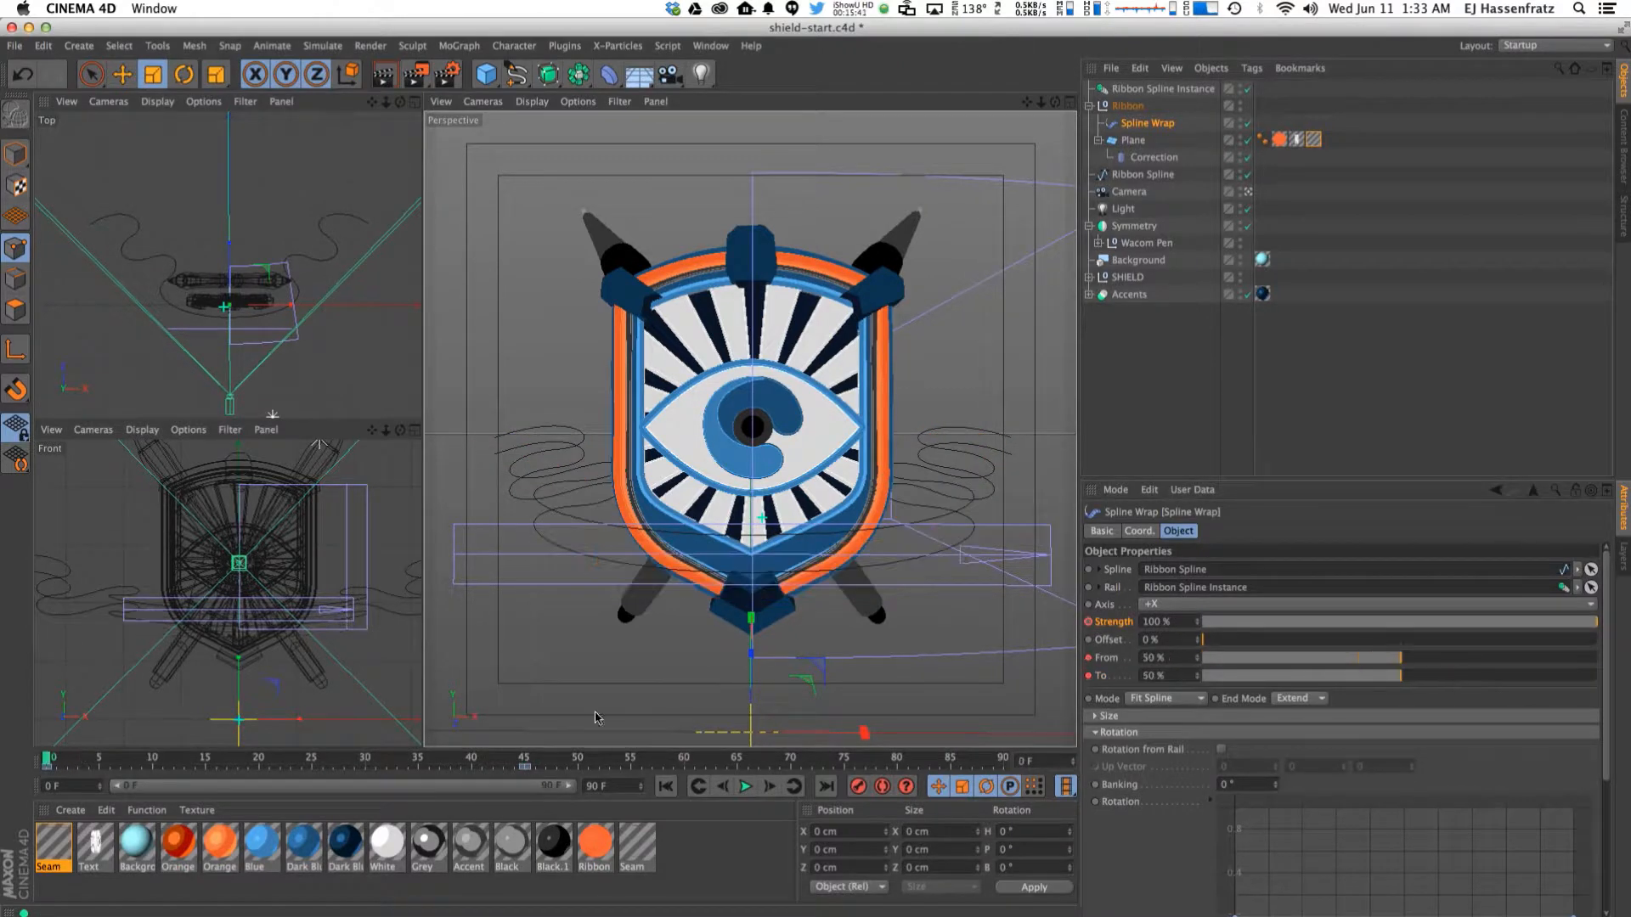
left_click(1486, 629)
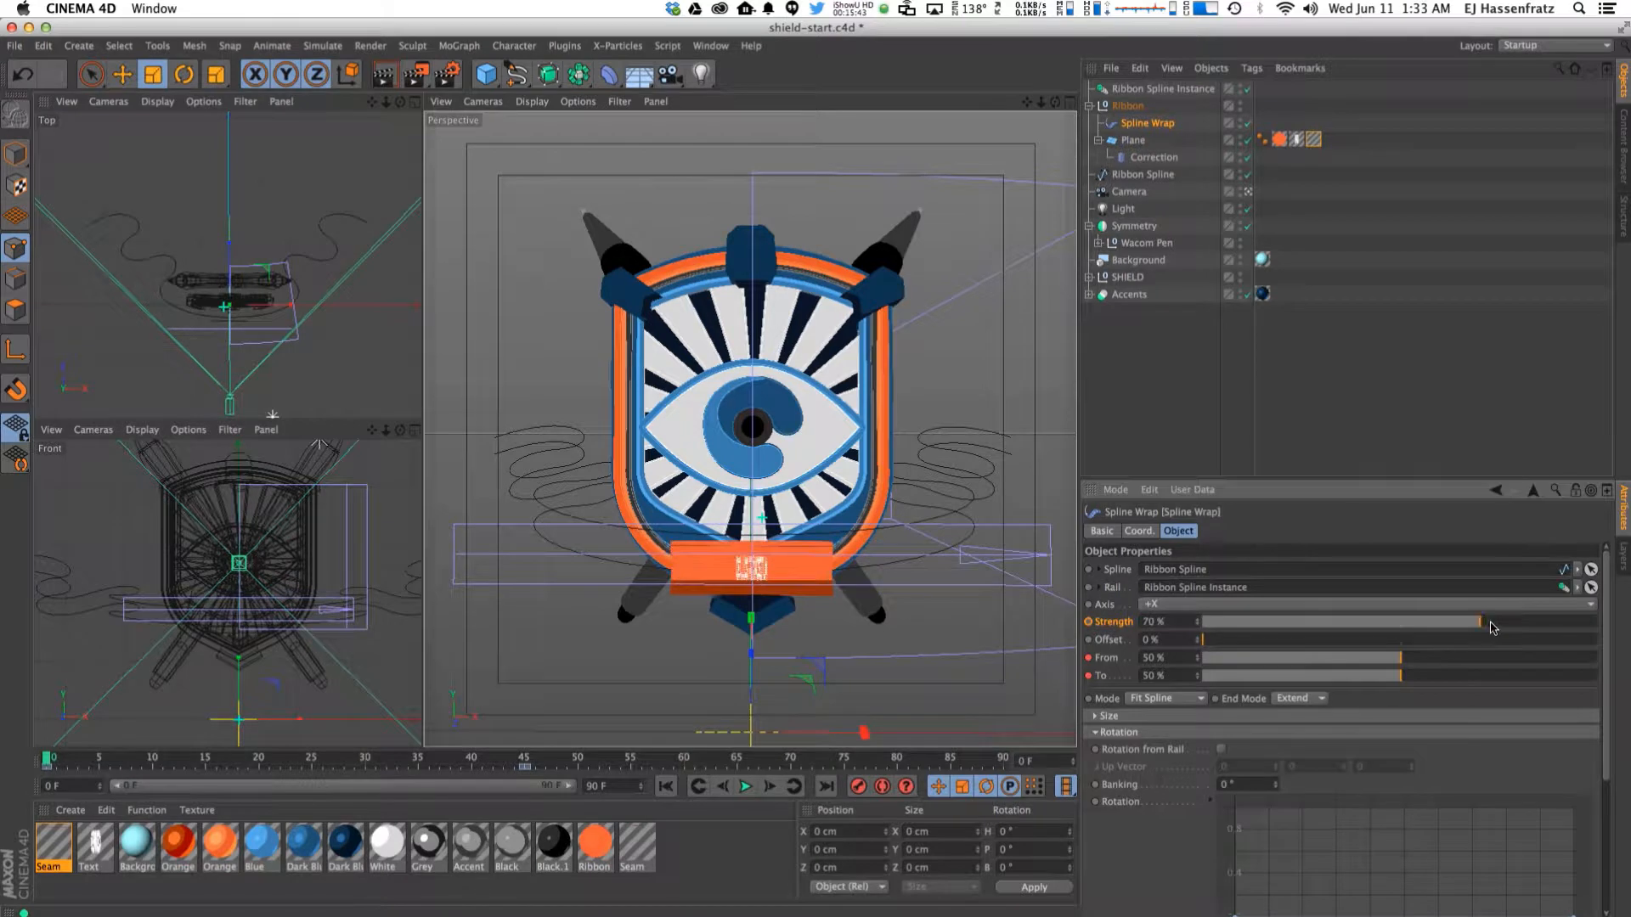
left_click(1525, 630)
mouse_move(1551, 621)
left_mouse_down()
mouse_move(1569, 621)
mouse_move(1520, 626)
left_mouse_up()
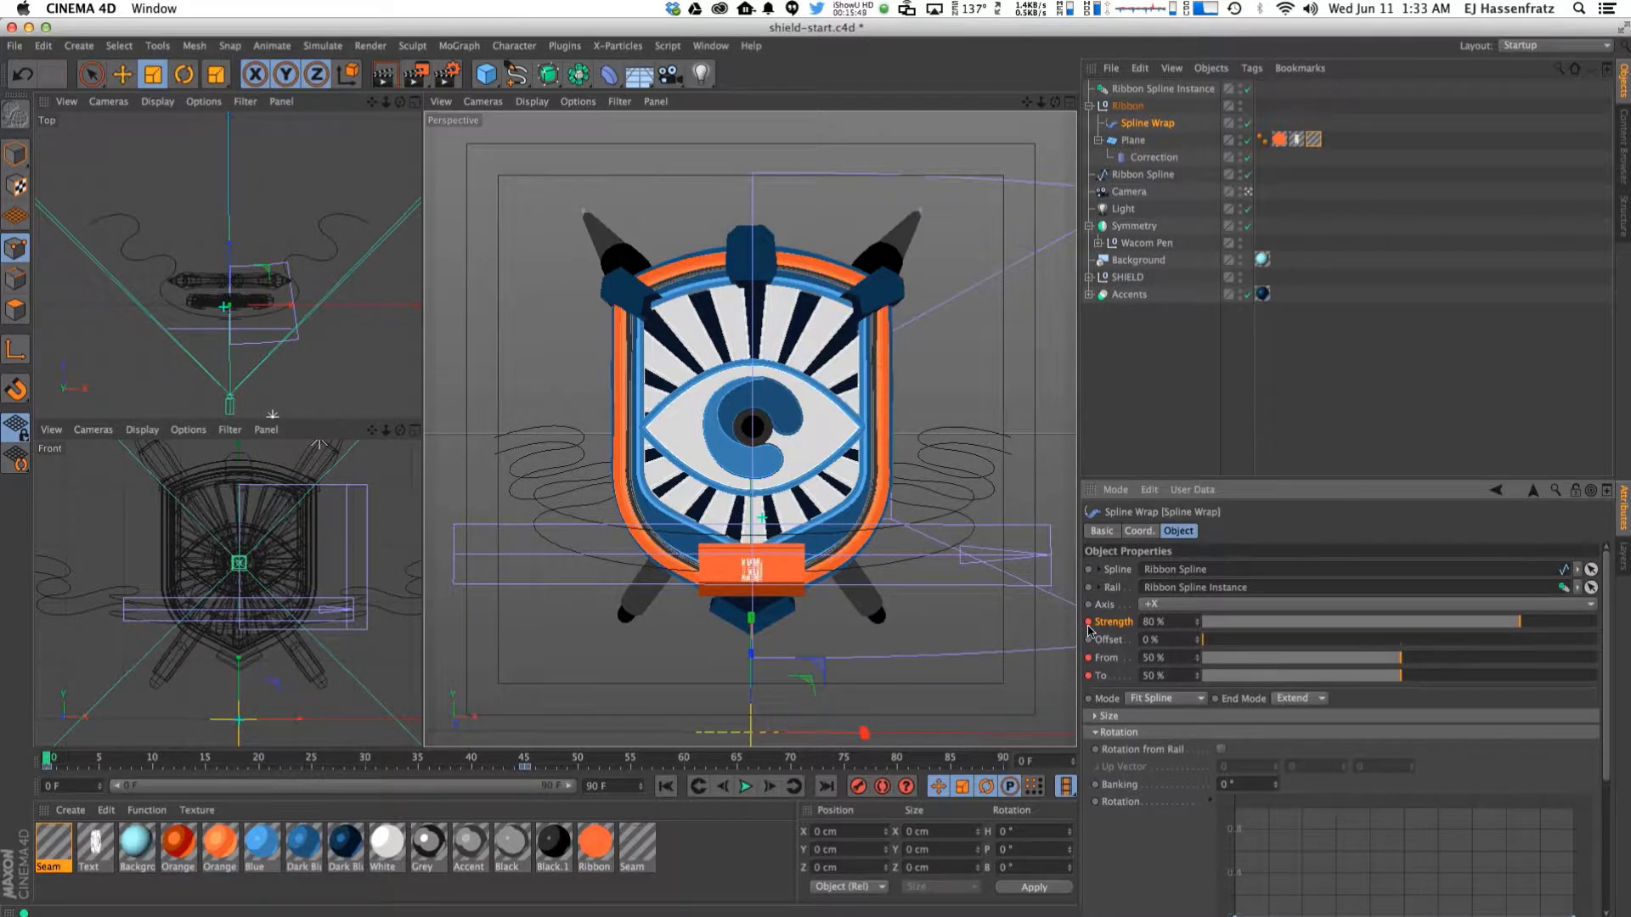
mouse_move(1388, 660)
left_mouse_down()
mouse_move(1414, 657)
mouse_move(1389, 684)
mouse_move(1414, 660)
left_mouse_up()
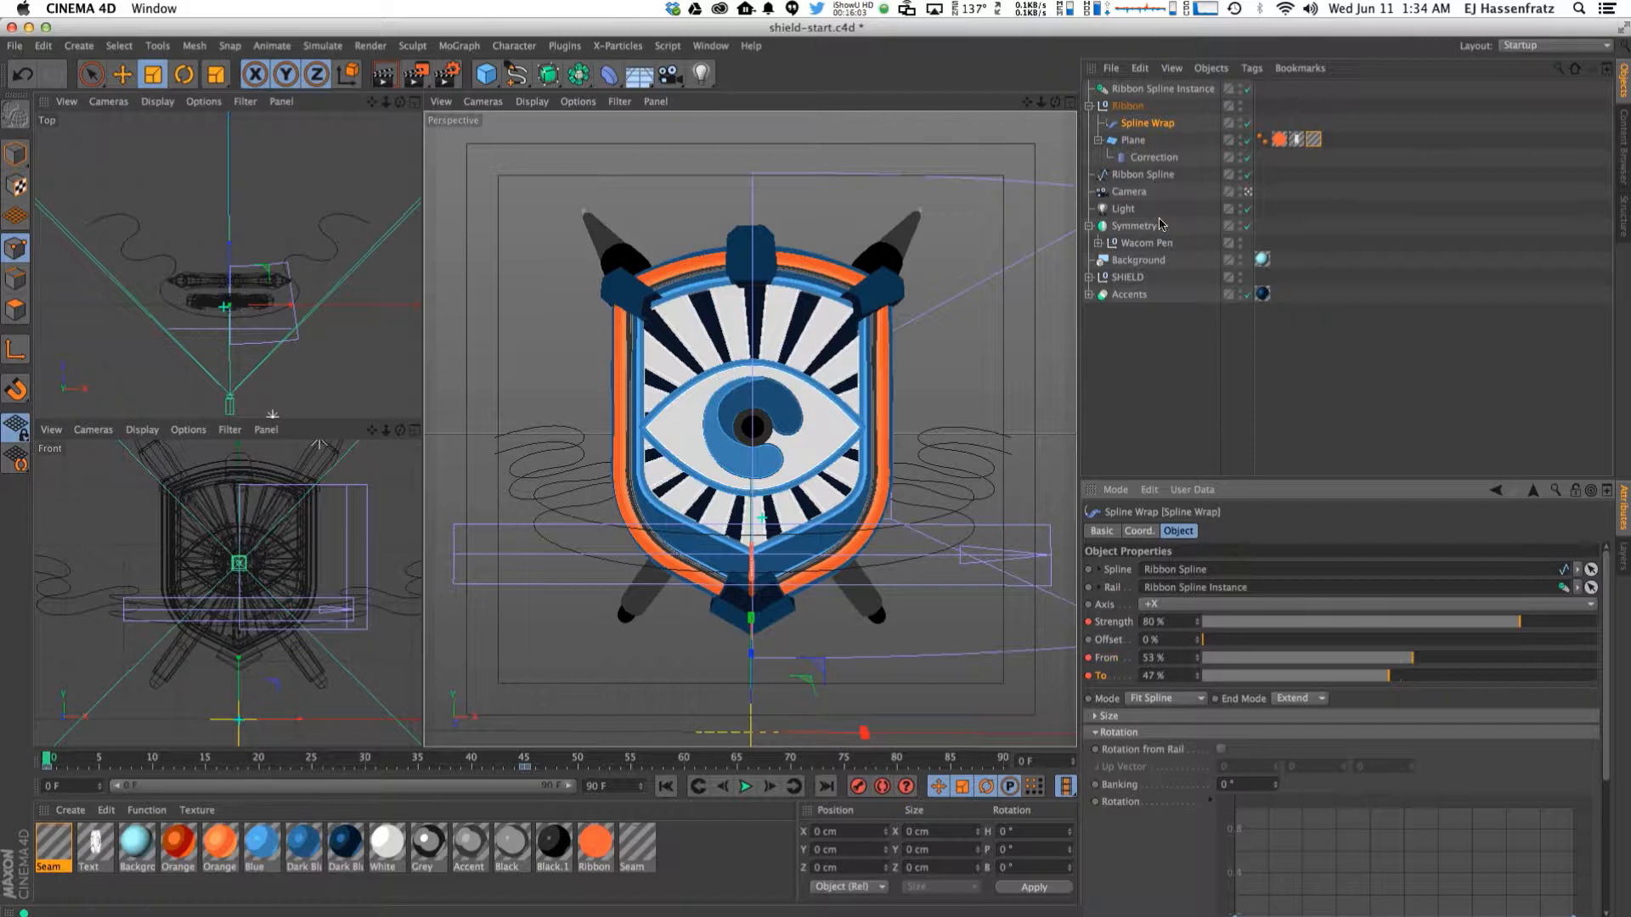
Add a Display tag to the ribbon's Plane and keyframe its Visibility at 0% on frame 0 and 100% on frame 1.
left_click(1133, 141)
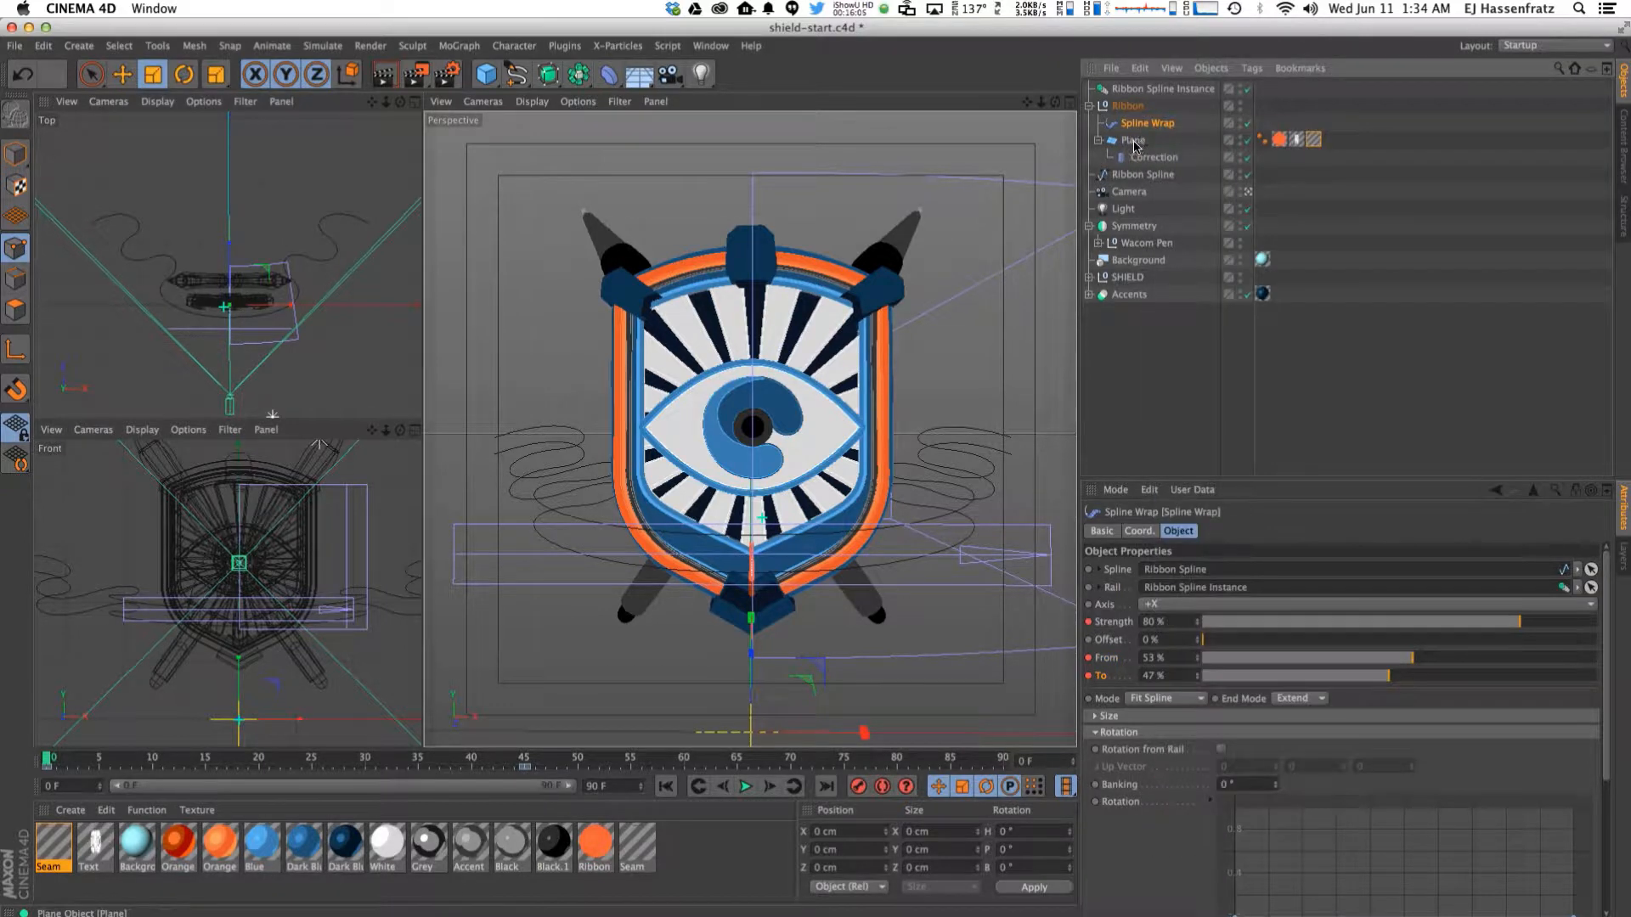
right_click(1134, 141)
mouse_move(1231, 151)
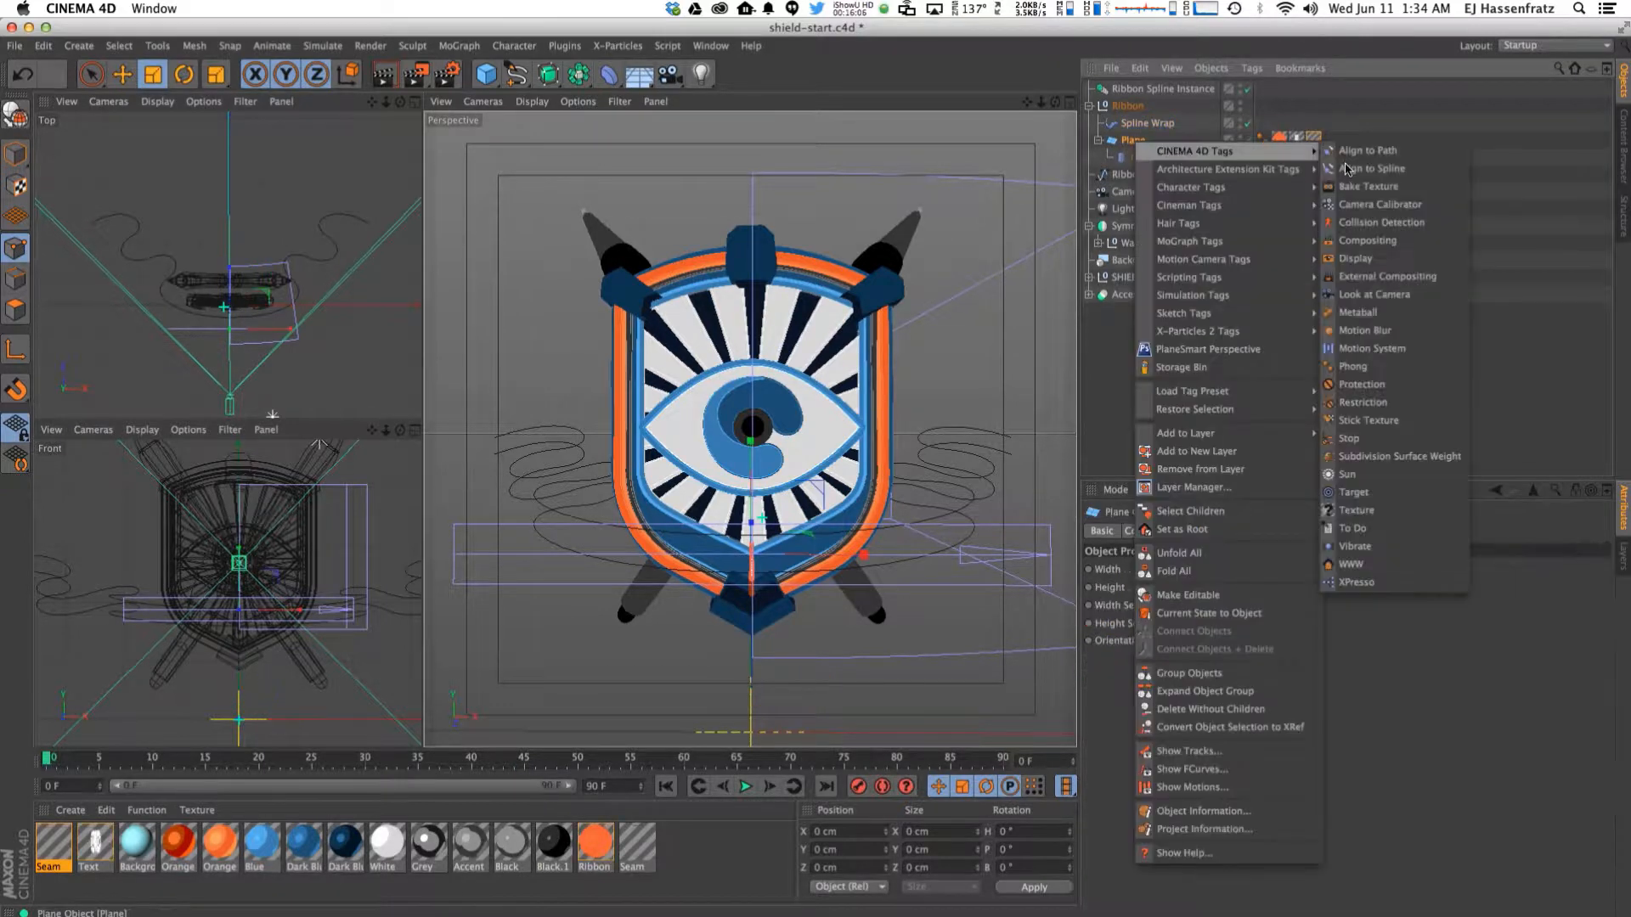
left_click(1356, 258)
left_click(1122, 619)
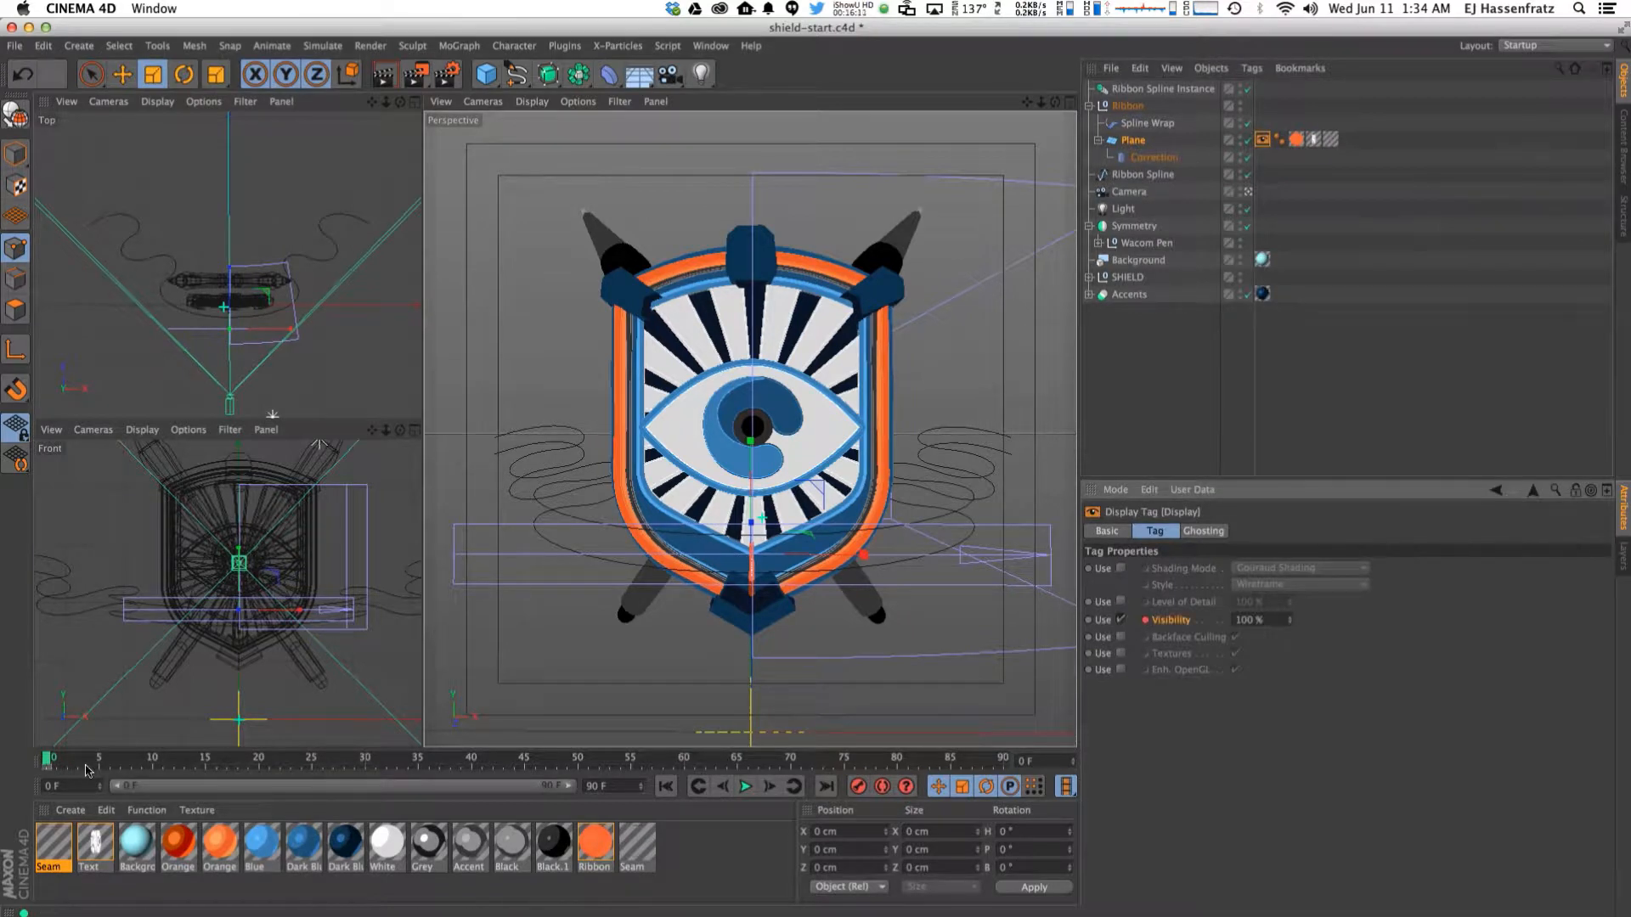
left_click(55, 769)
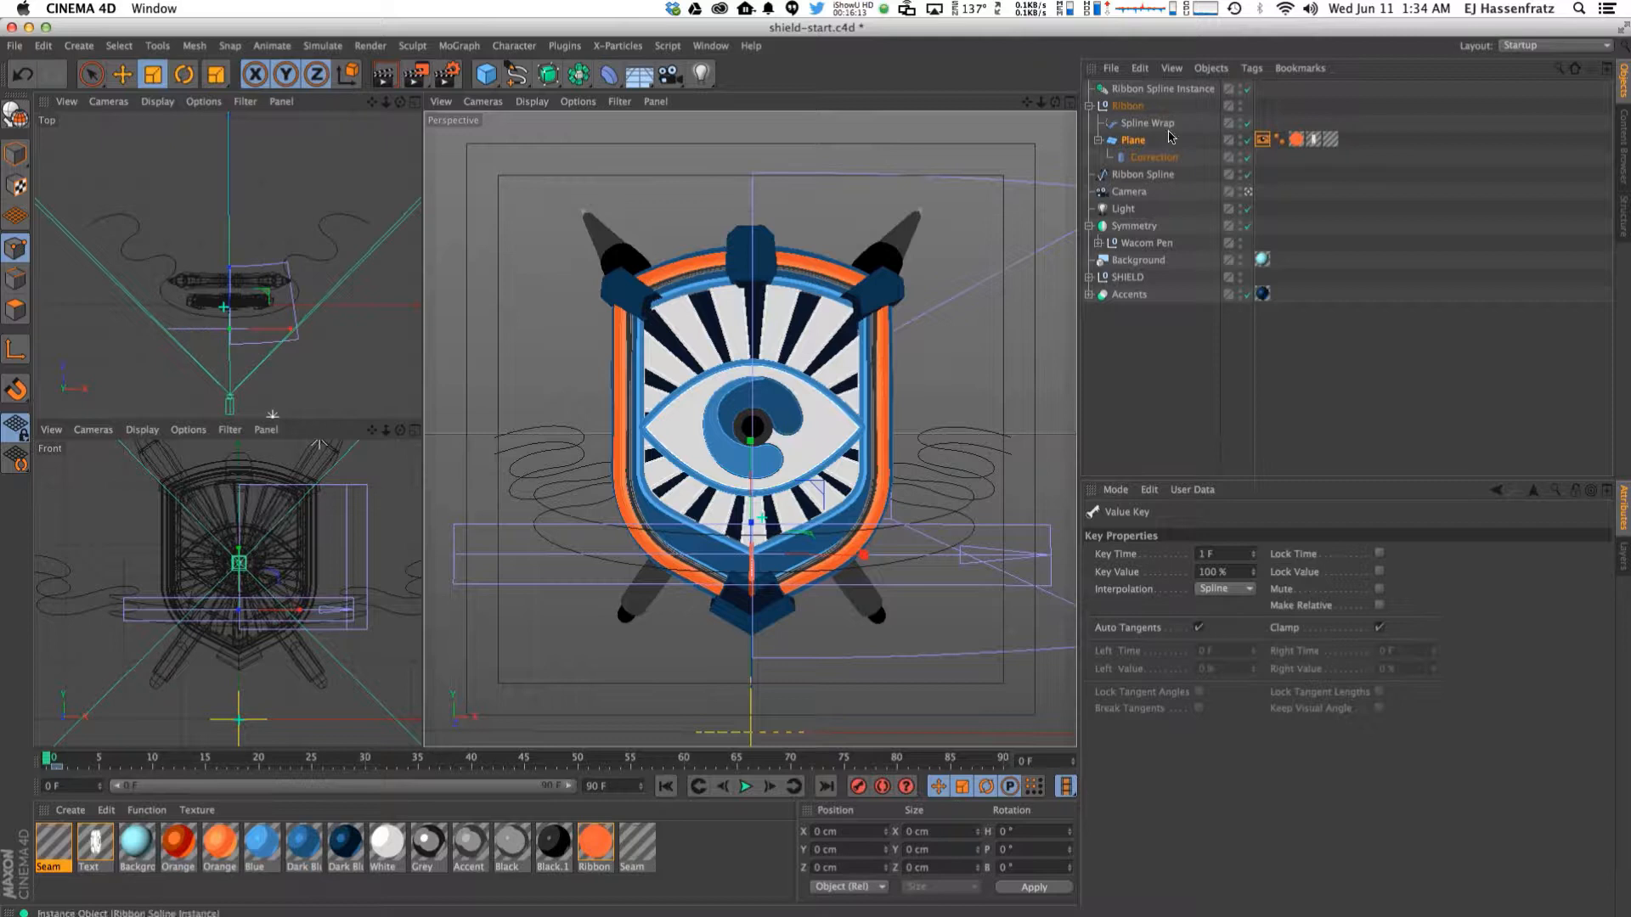
left_click(1262, 139)
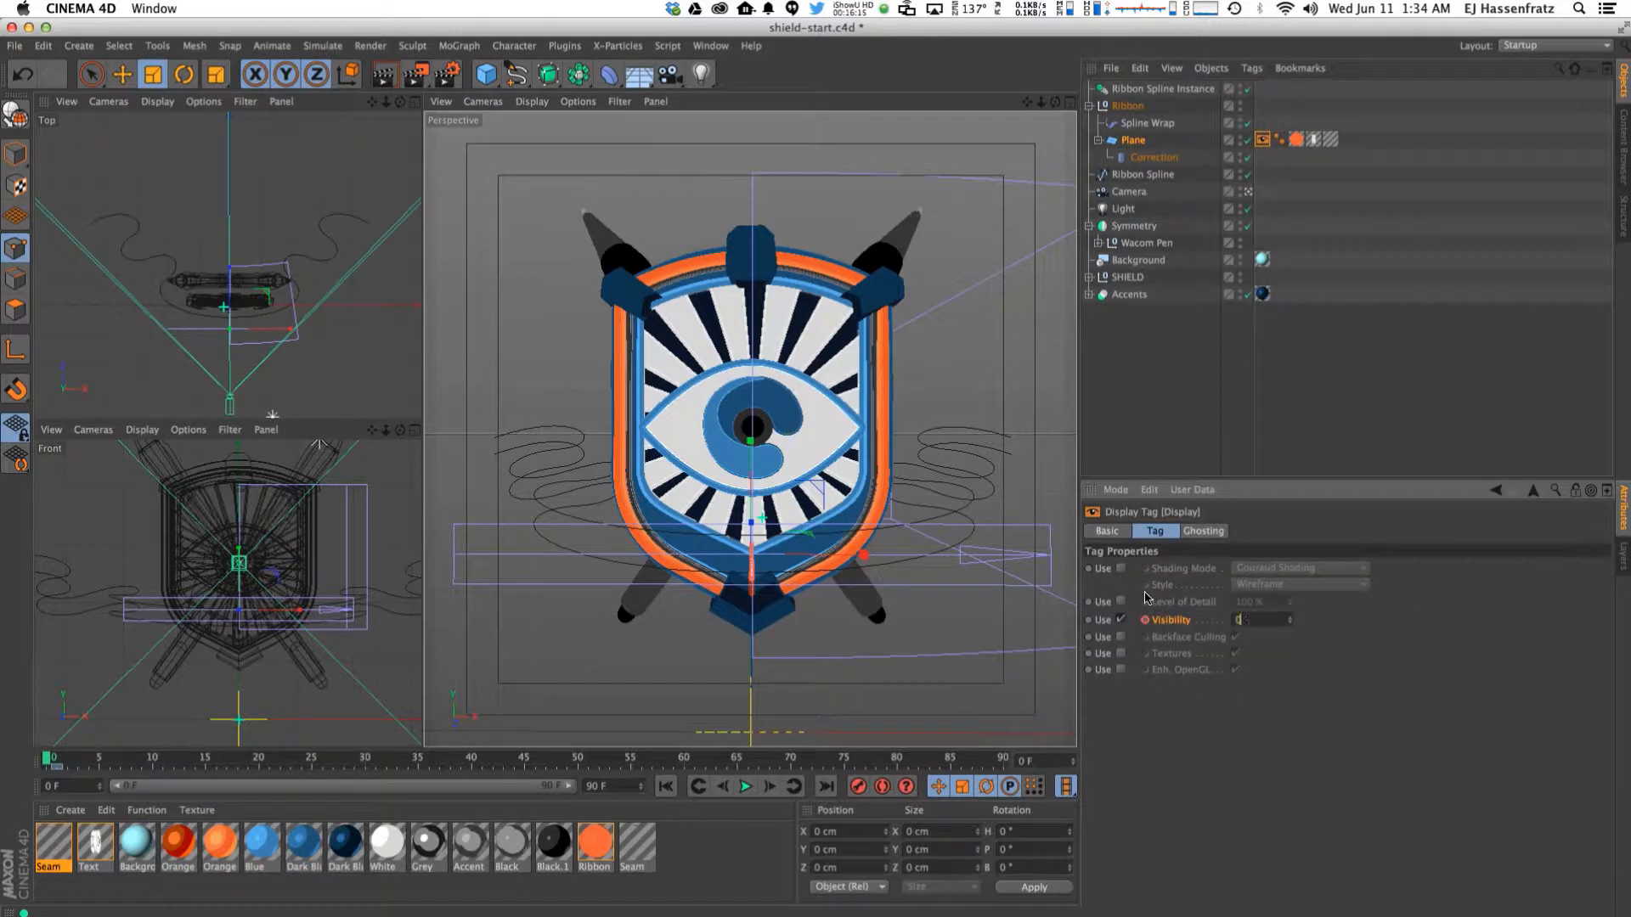
left_click(1145, 620)
Play the animation with nothing selected to check the ribbon's unfurling, and stop playback near frame 46.
left_click(1153, 157)
left_click(745, 786)
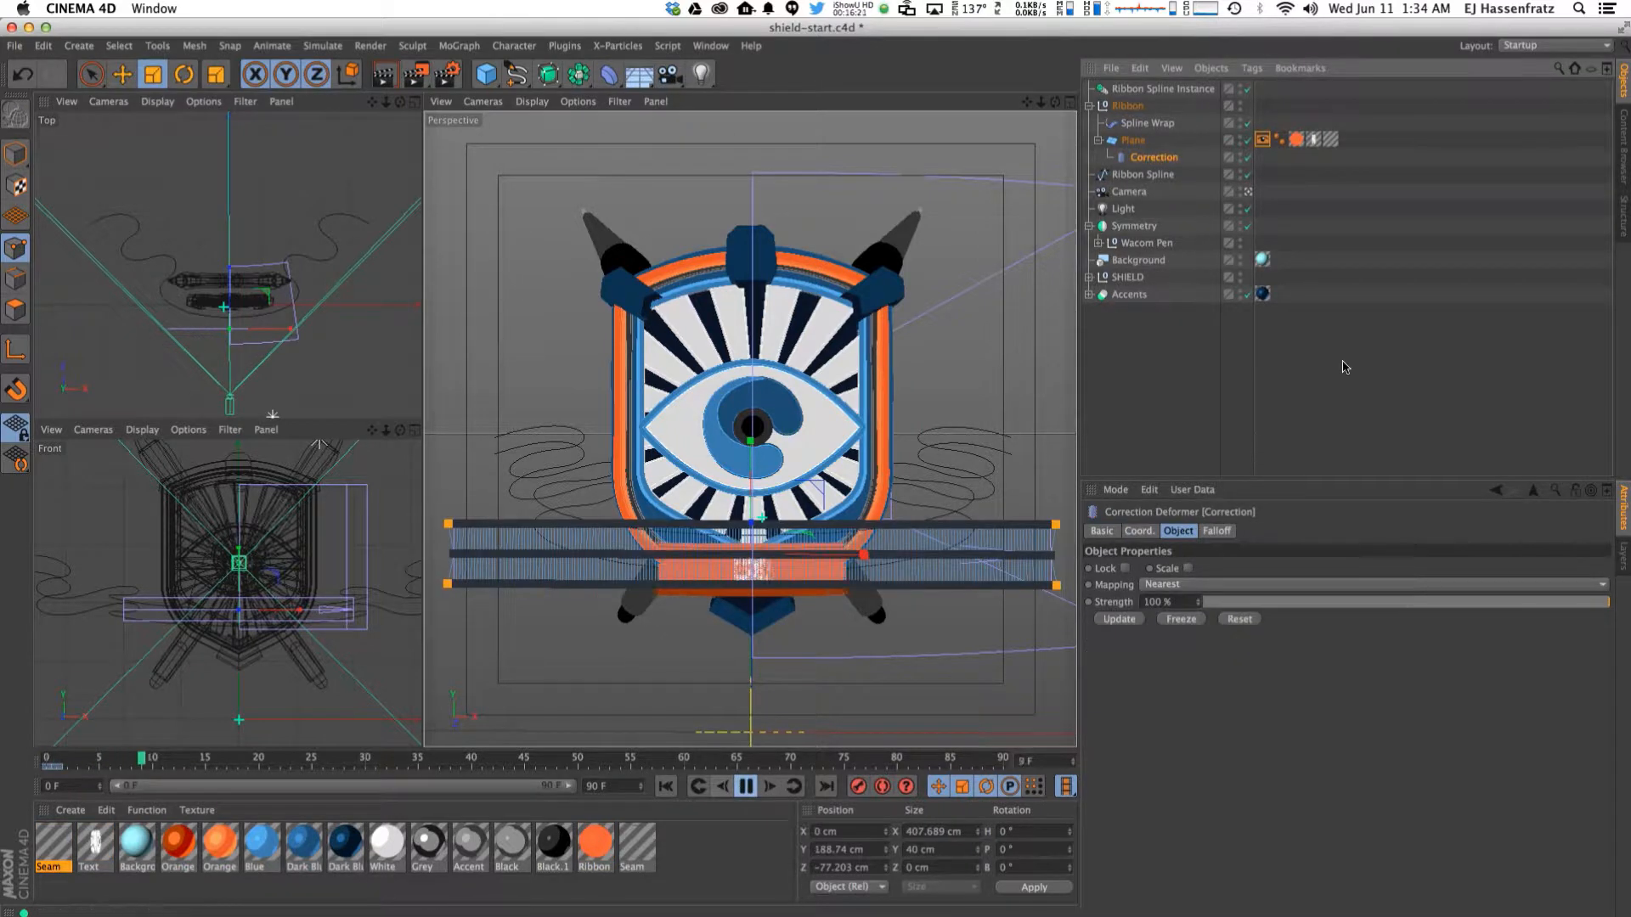
left_click(1308, 363)
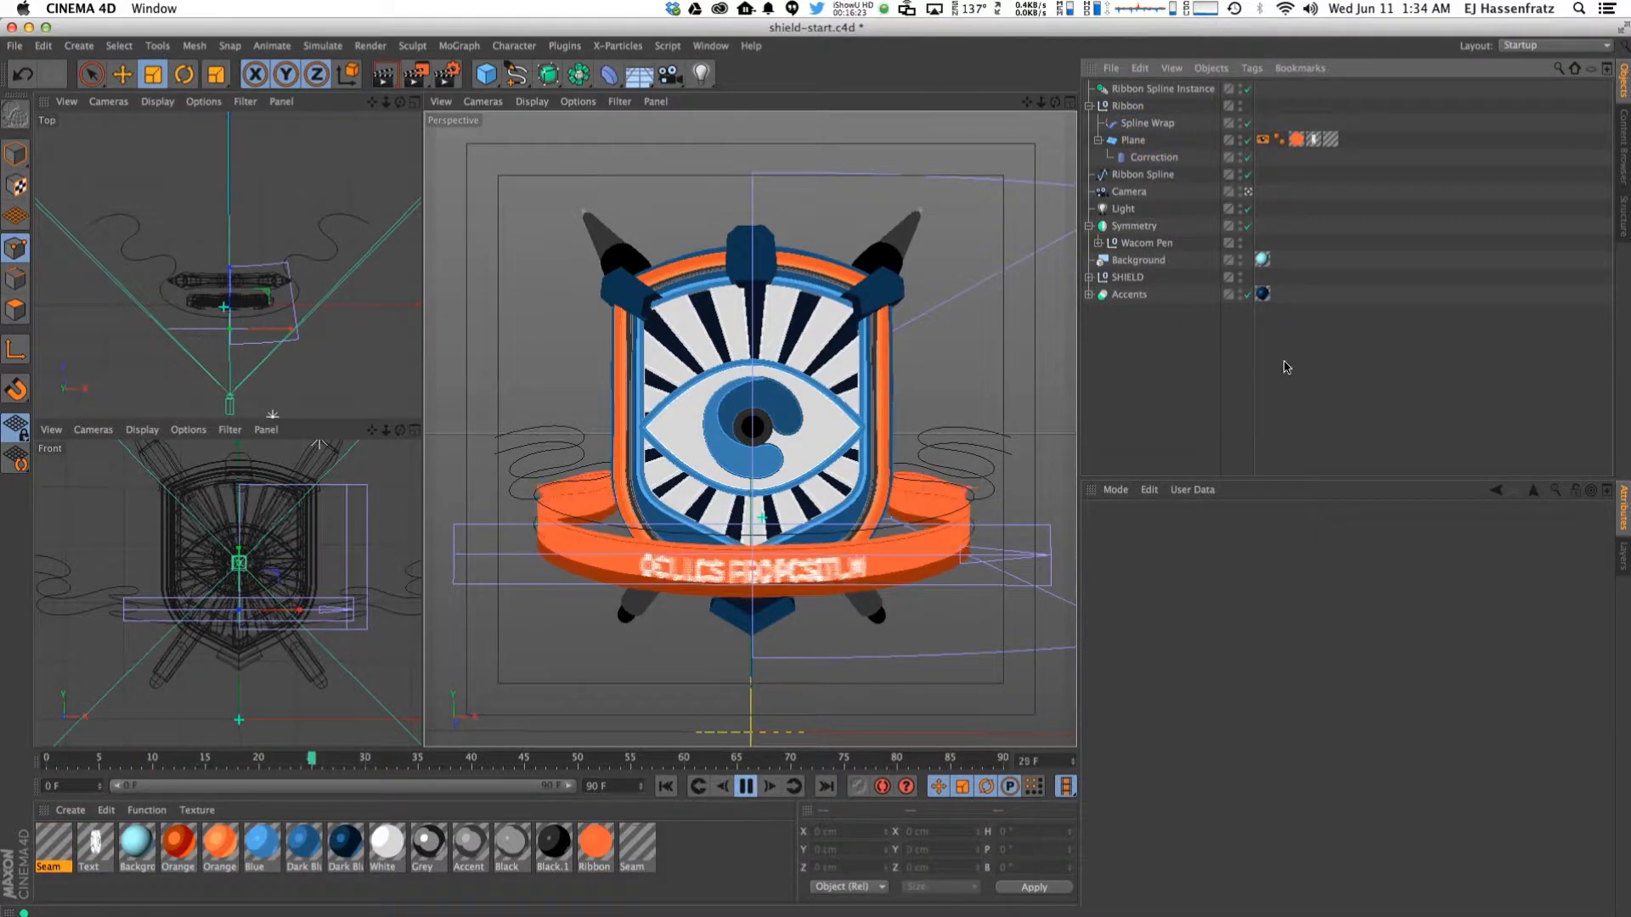
left_click(745, 786)
Bend the Spline Wrap's Strength curve in the Timeline by lowering the frame 45 key's tangent so the value rises mostly near the end.
left_click(710, 45)
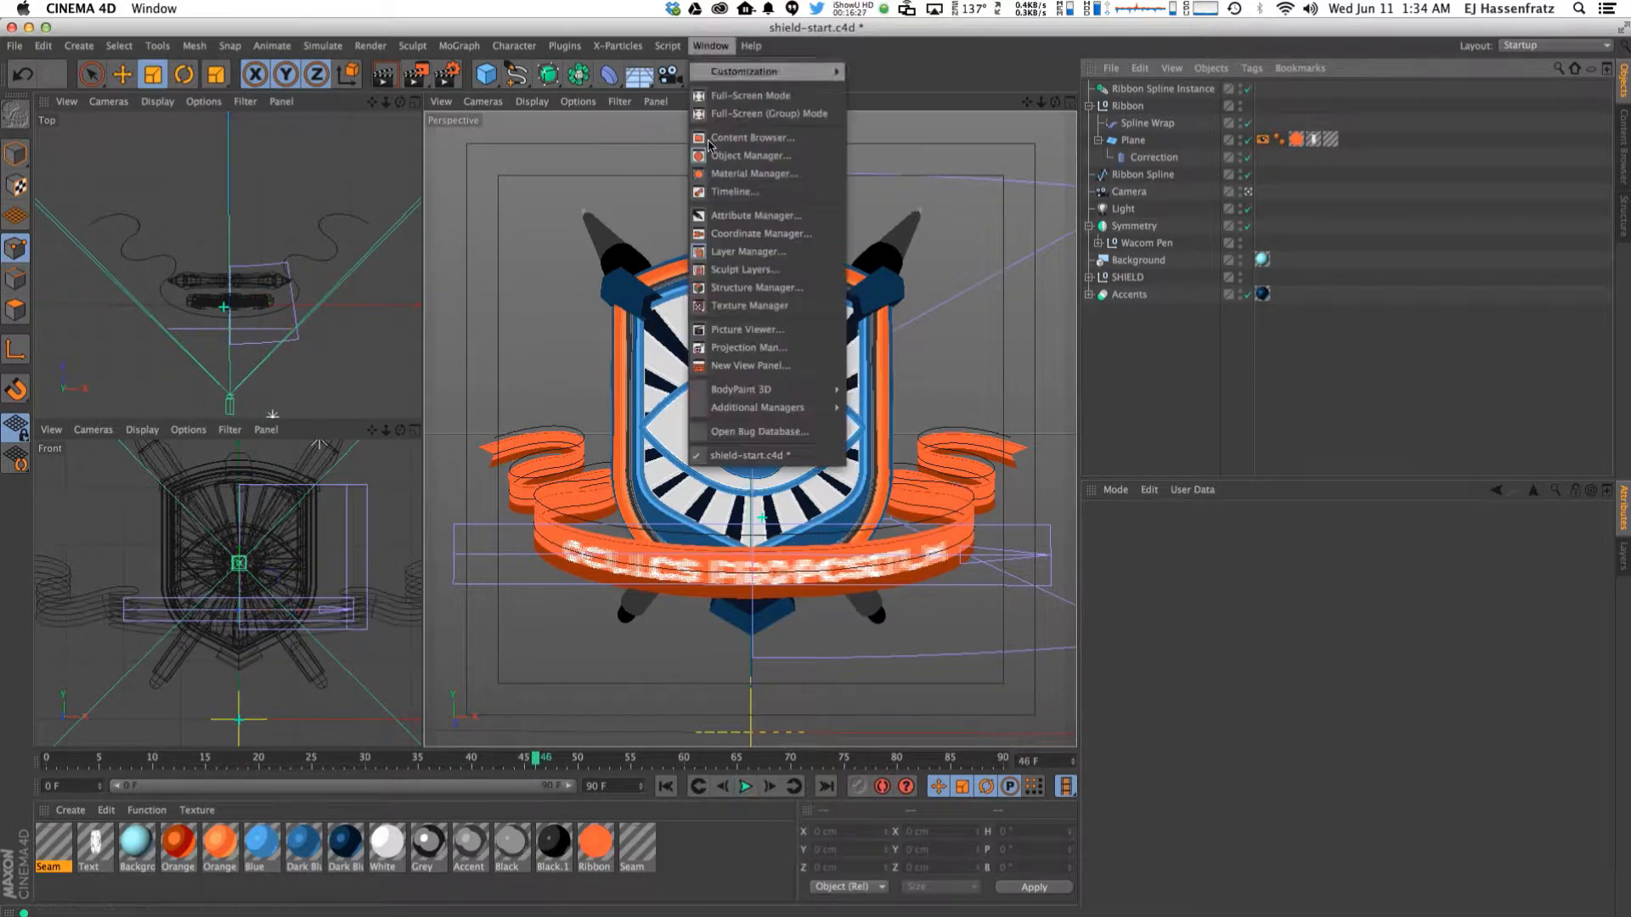
left_click(733, 192)
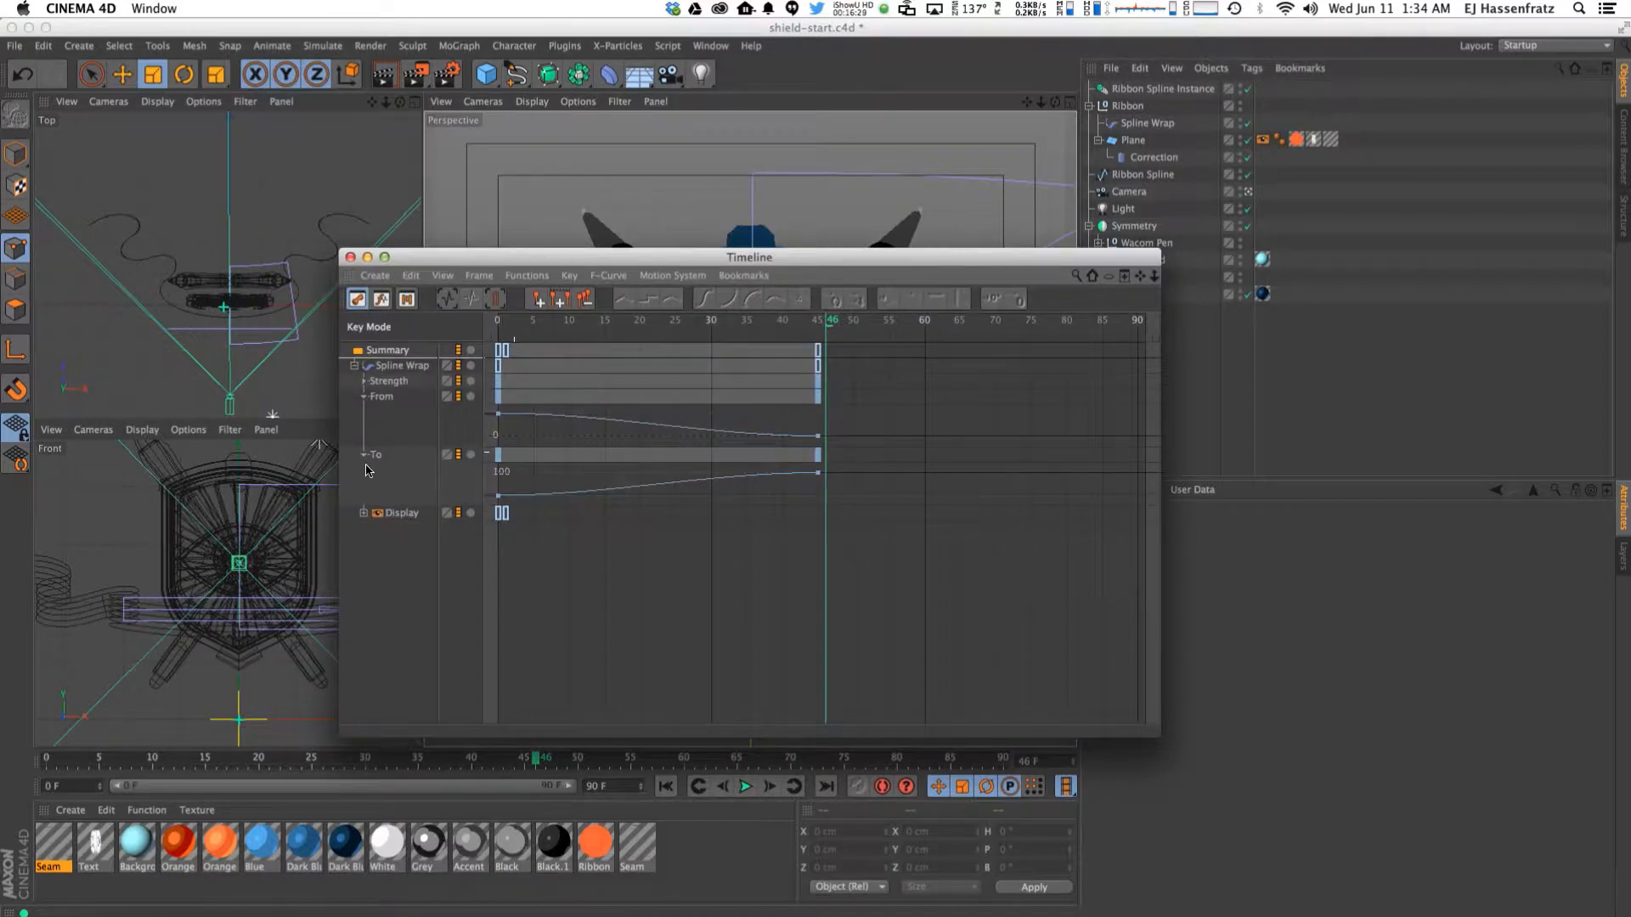
left_click(364, 381)
left_click(498, 421)
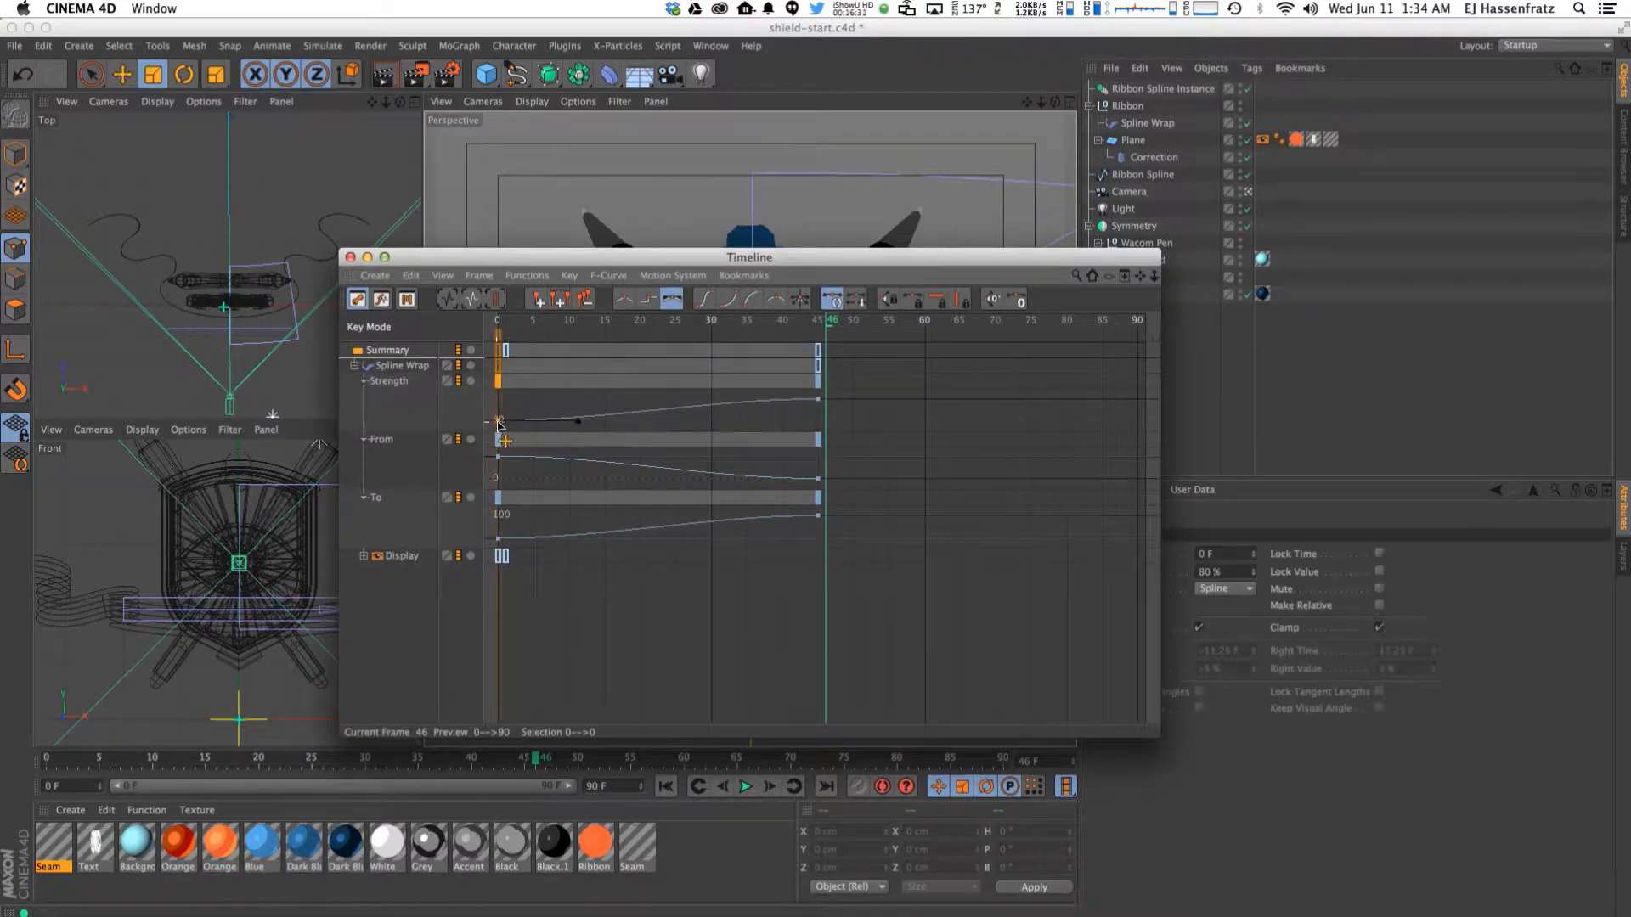
left_click(818, 399)
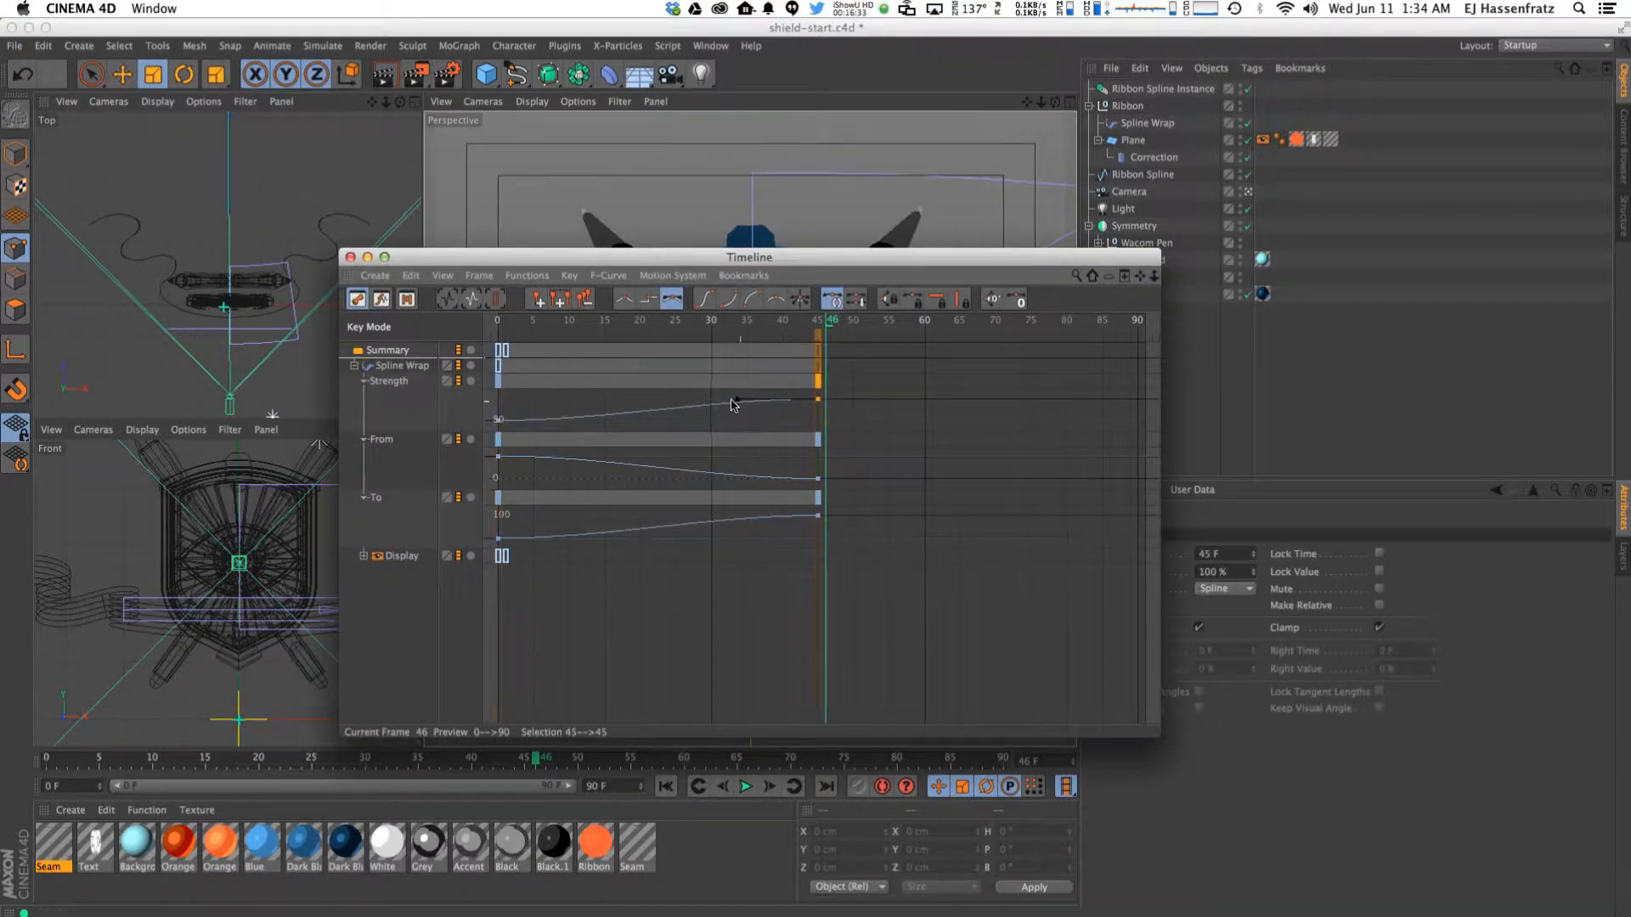
left_click_drag(742, 411, 743, 417)
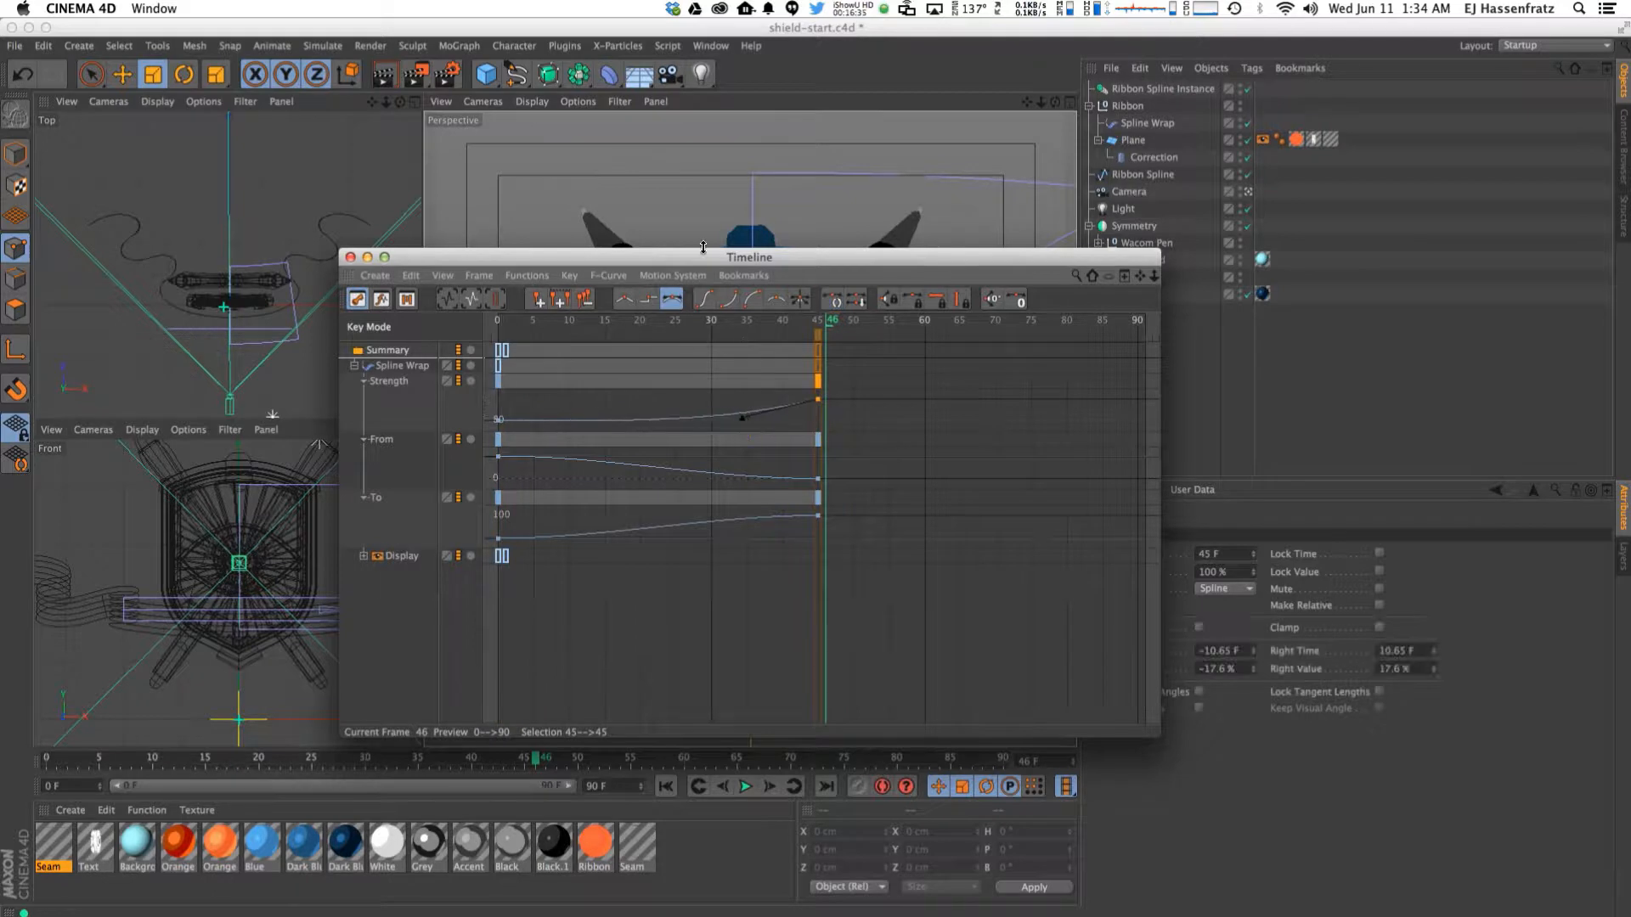
Move the Timeline window aside, scrub back to frame 22 to check the ribbon's shape, and close the Timeline.
left_click_drag(703, 257, 696, 414)
left_click_drag(780, 558, 1005, 709)
left_click_drag(520, 761, 280, 762)
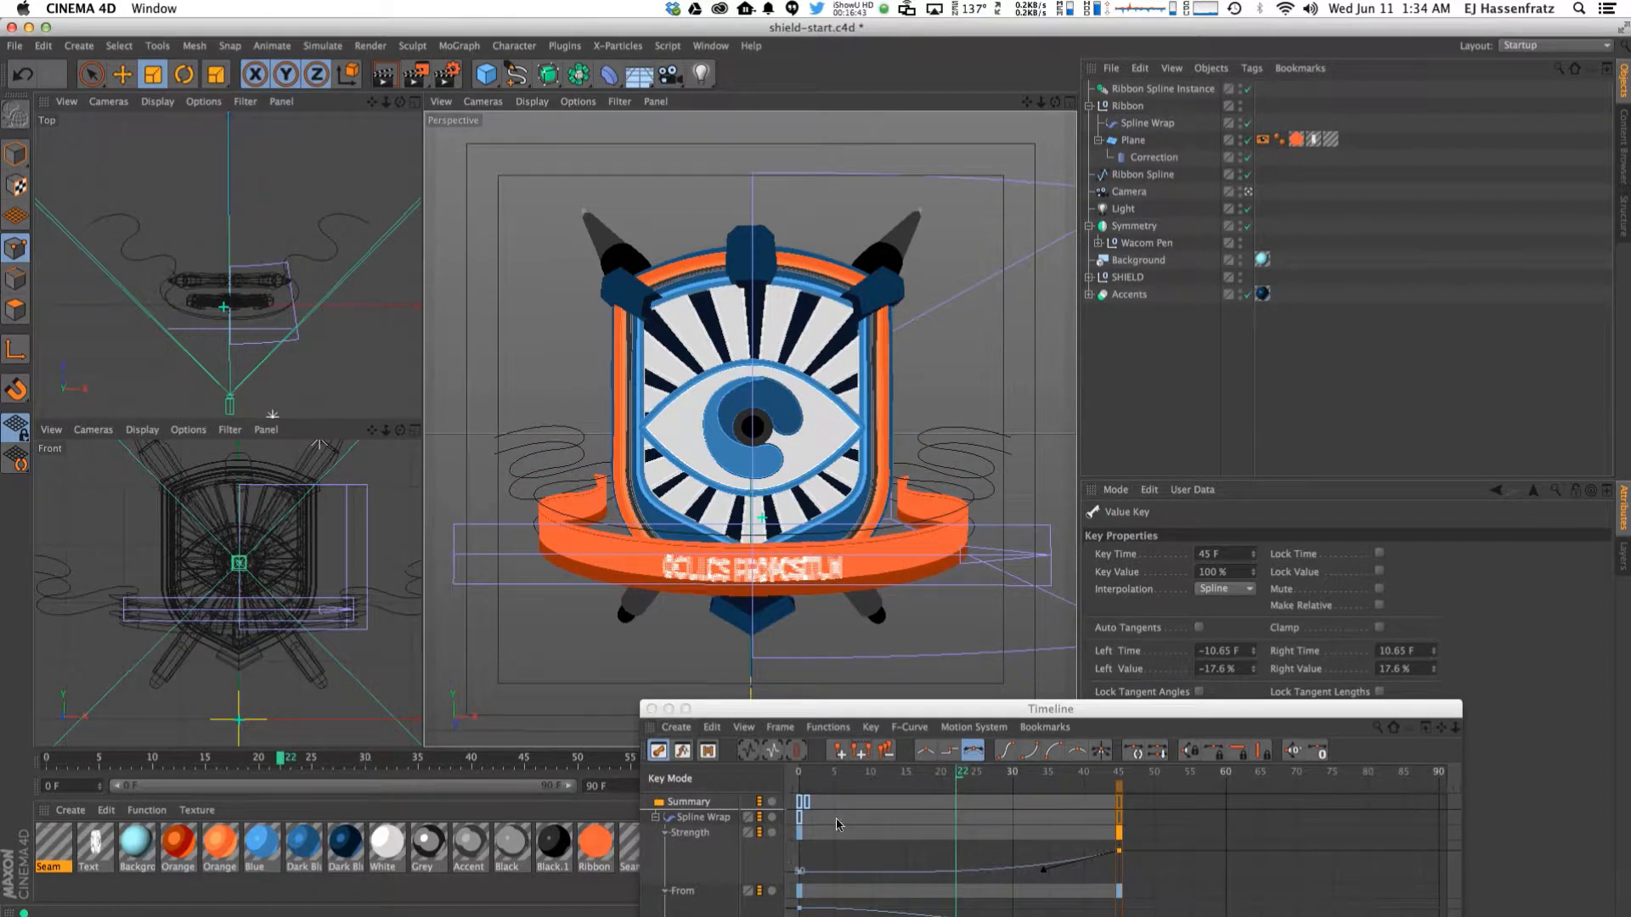
left_click(651, 708)
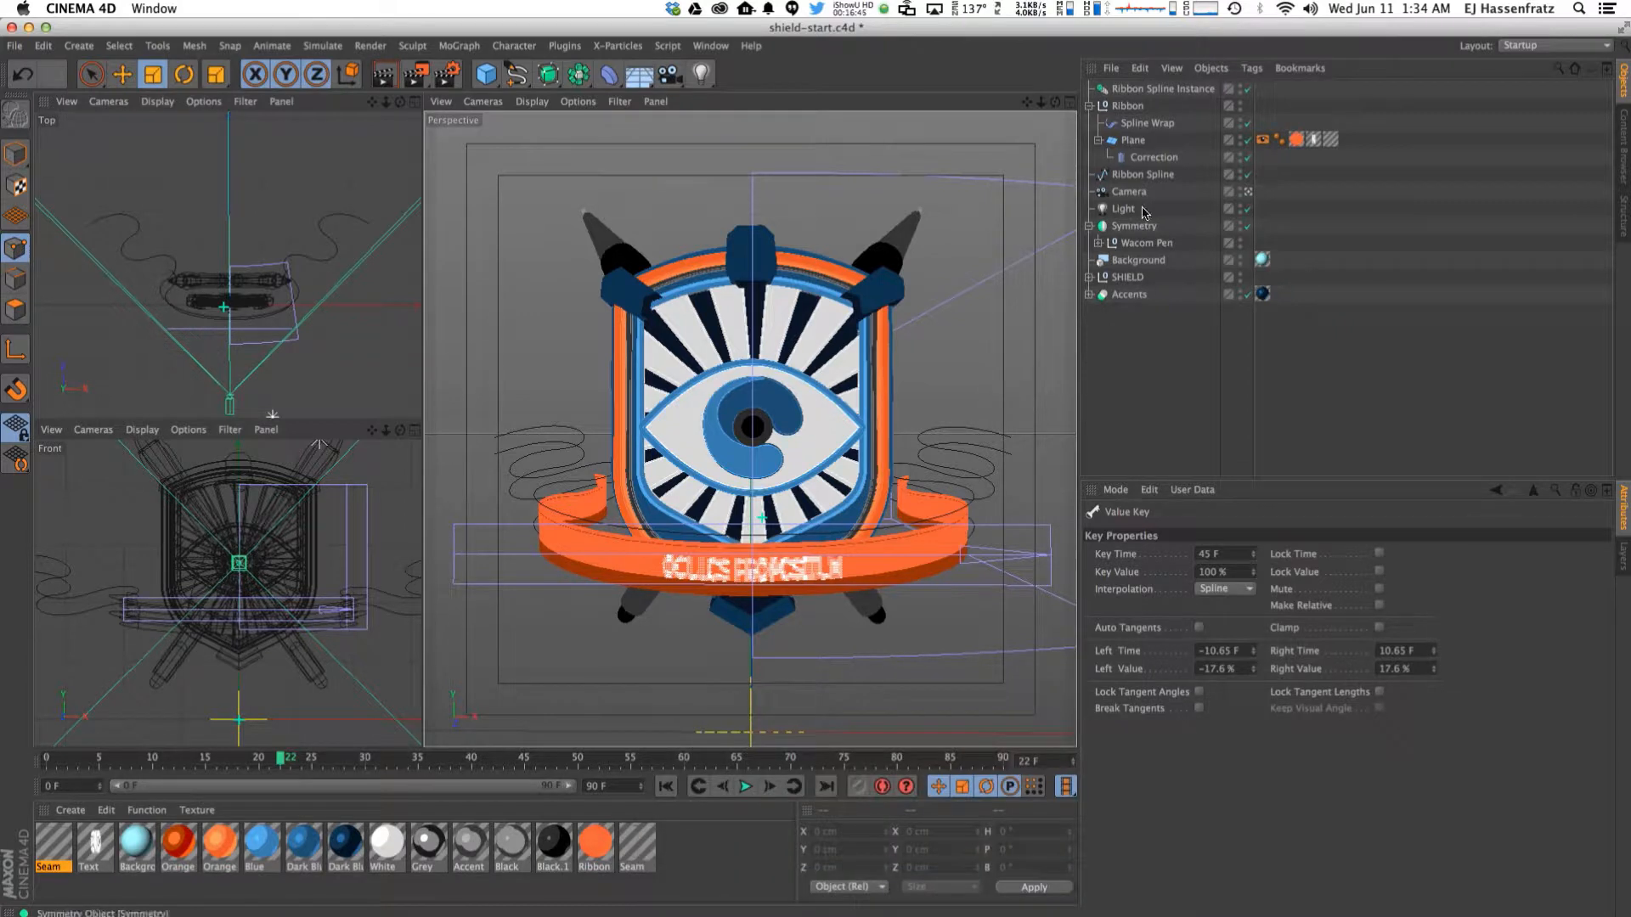
Test a lower Spline Wrap Strength at frame 22, and keyframe Strength at 40% on frame 0.
left_click(1147, 123)
left_click_drag(1479, 628, 1357, 633)
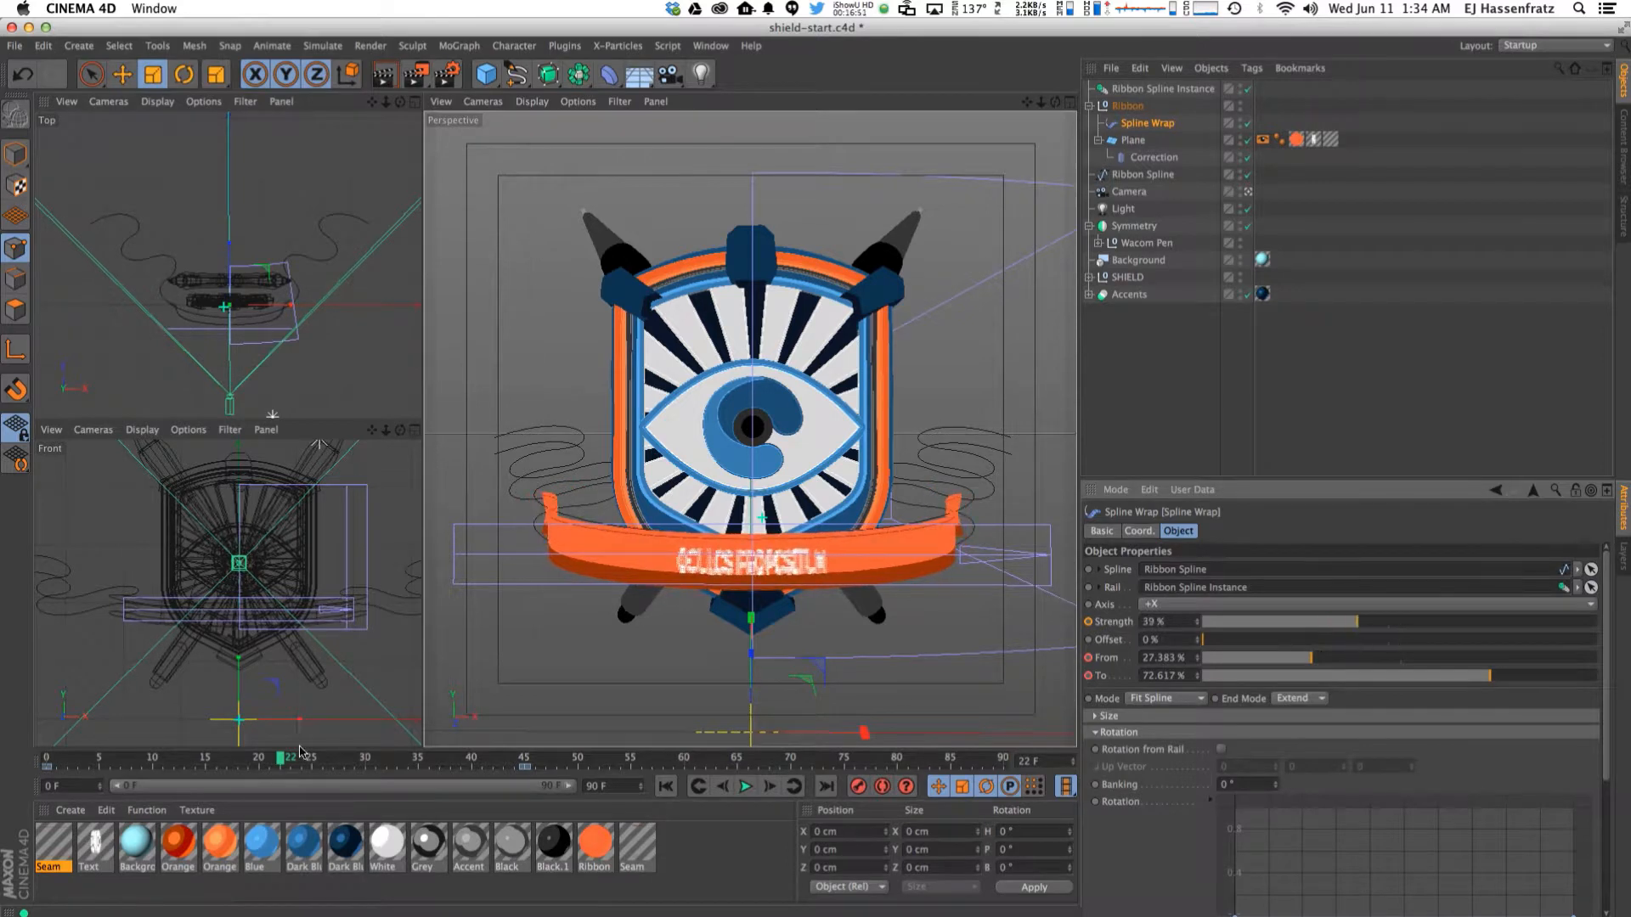
left_click_drag(71, 764, 47, 760)
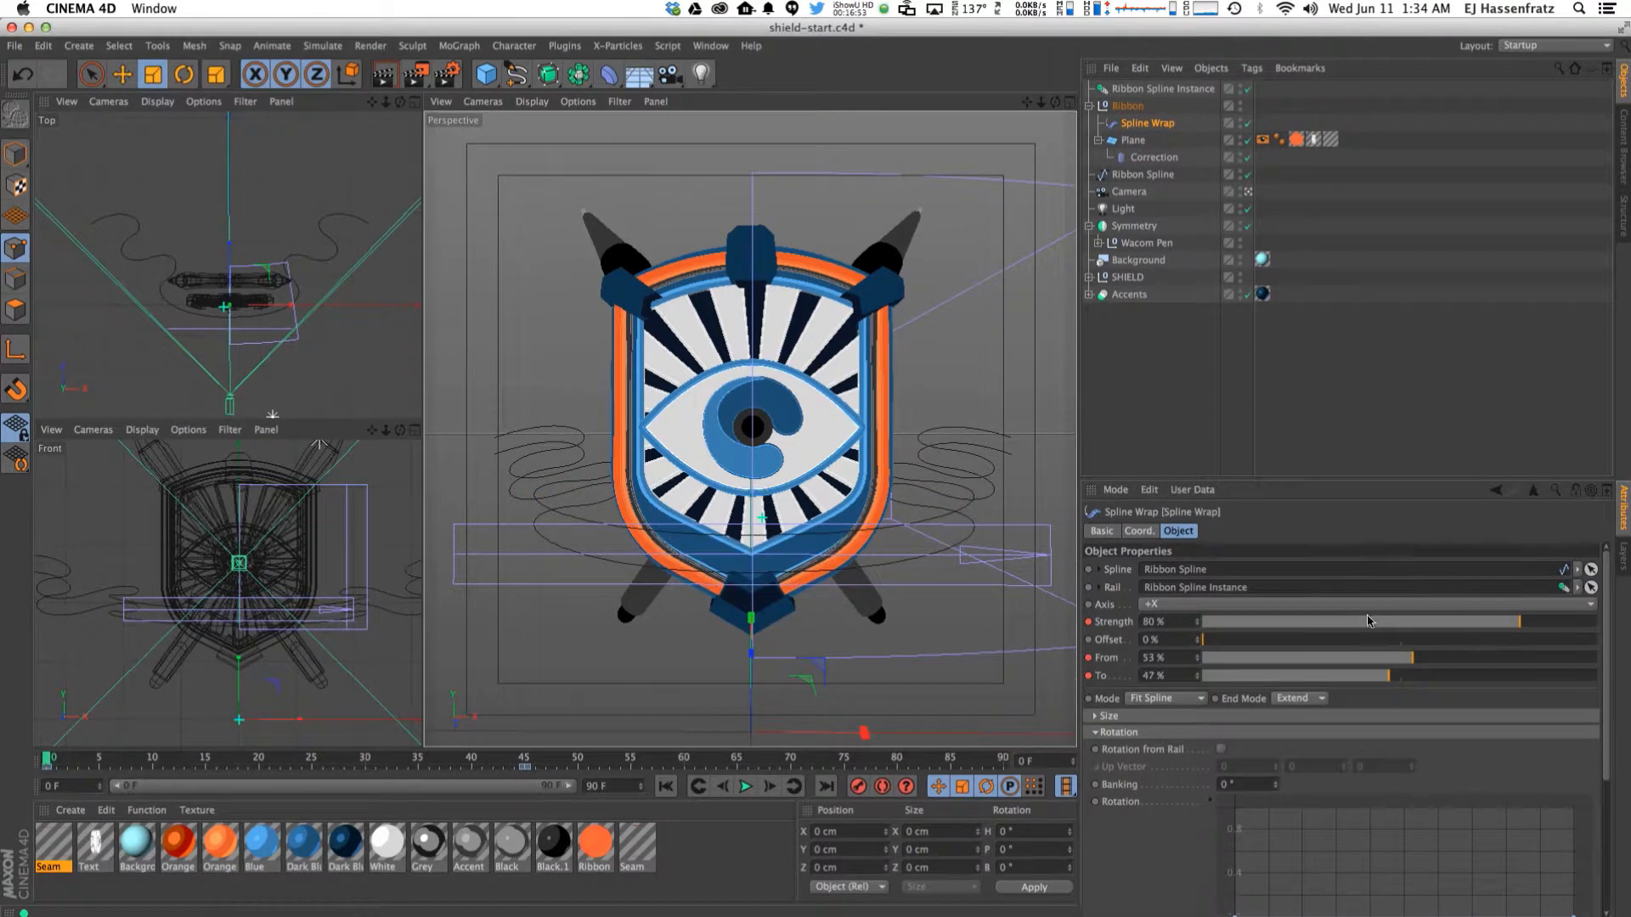
left_click_drag(1368, 621, 1362, 624)
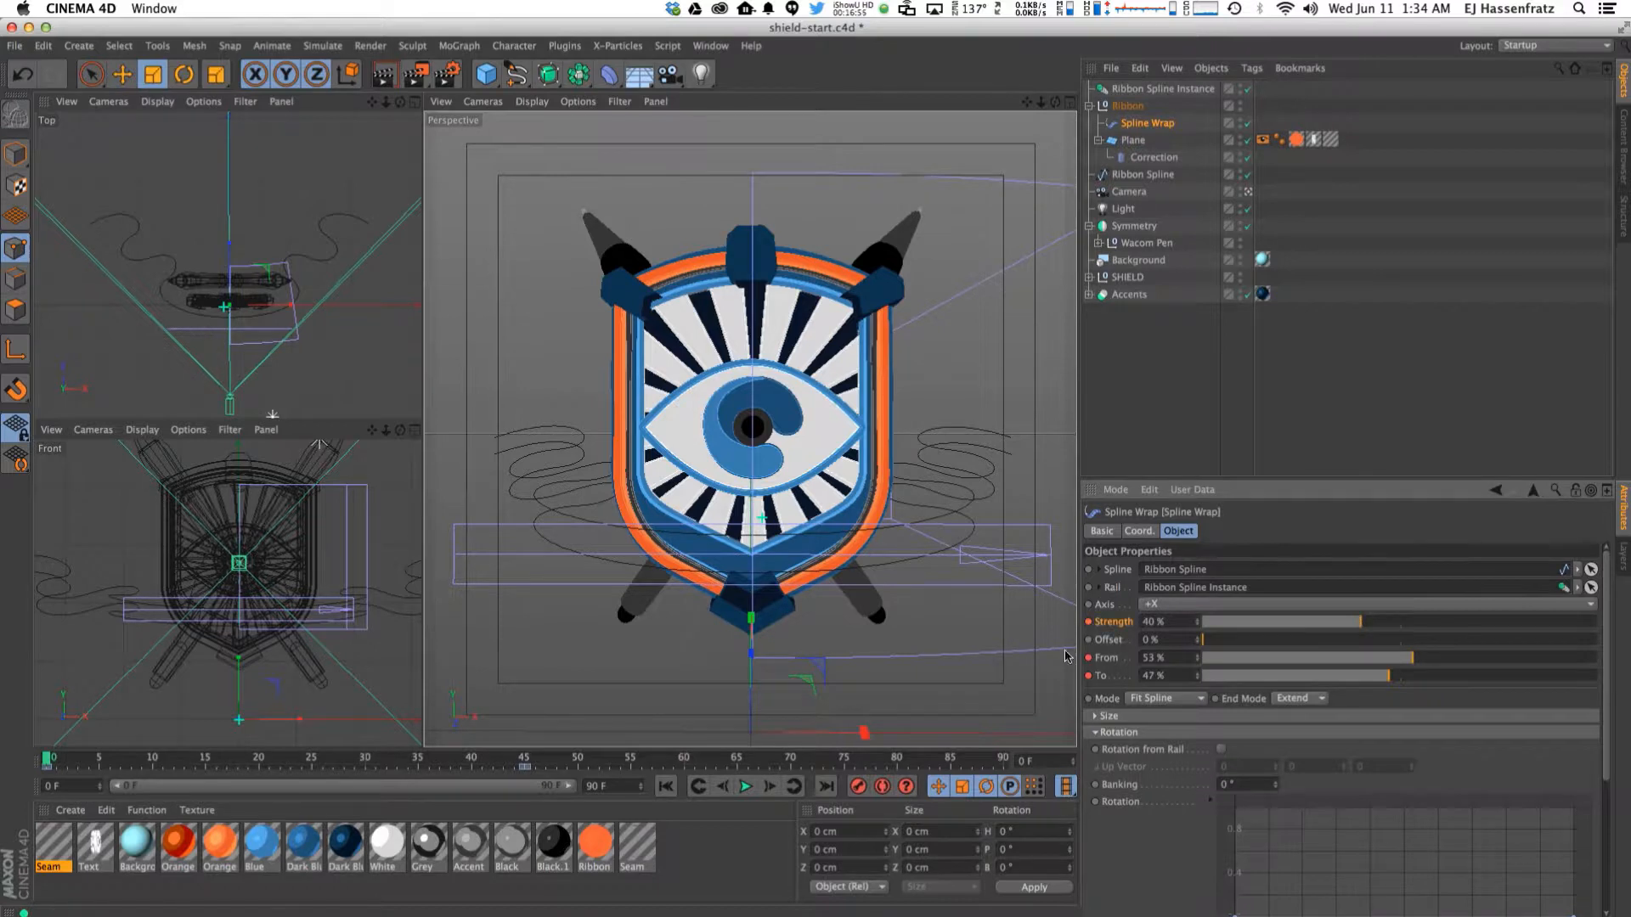
Try Spline Wrap values of 65% From, 35% To and 44% Strength at frame 1 without keyframing them.
left_click(57, 760)
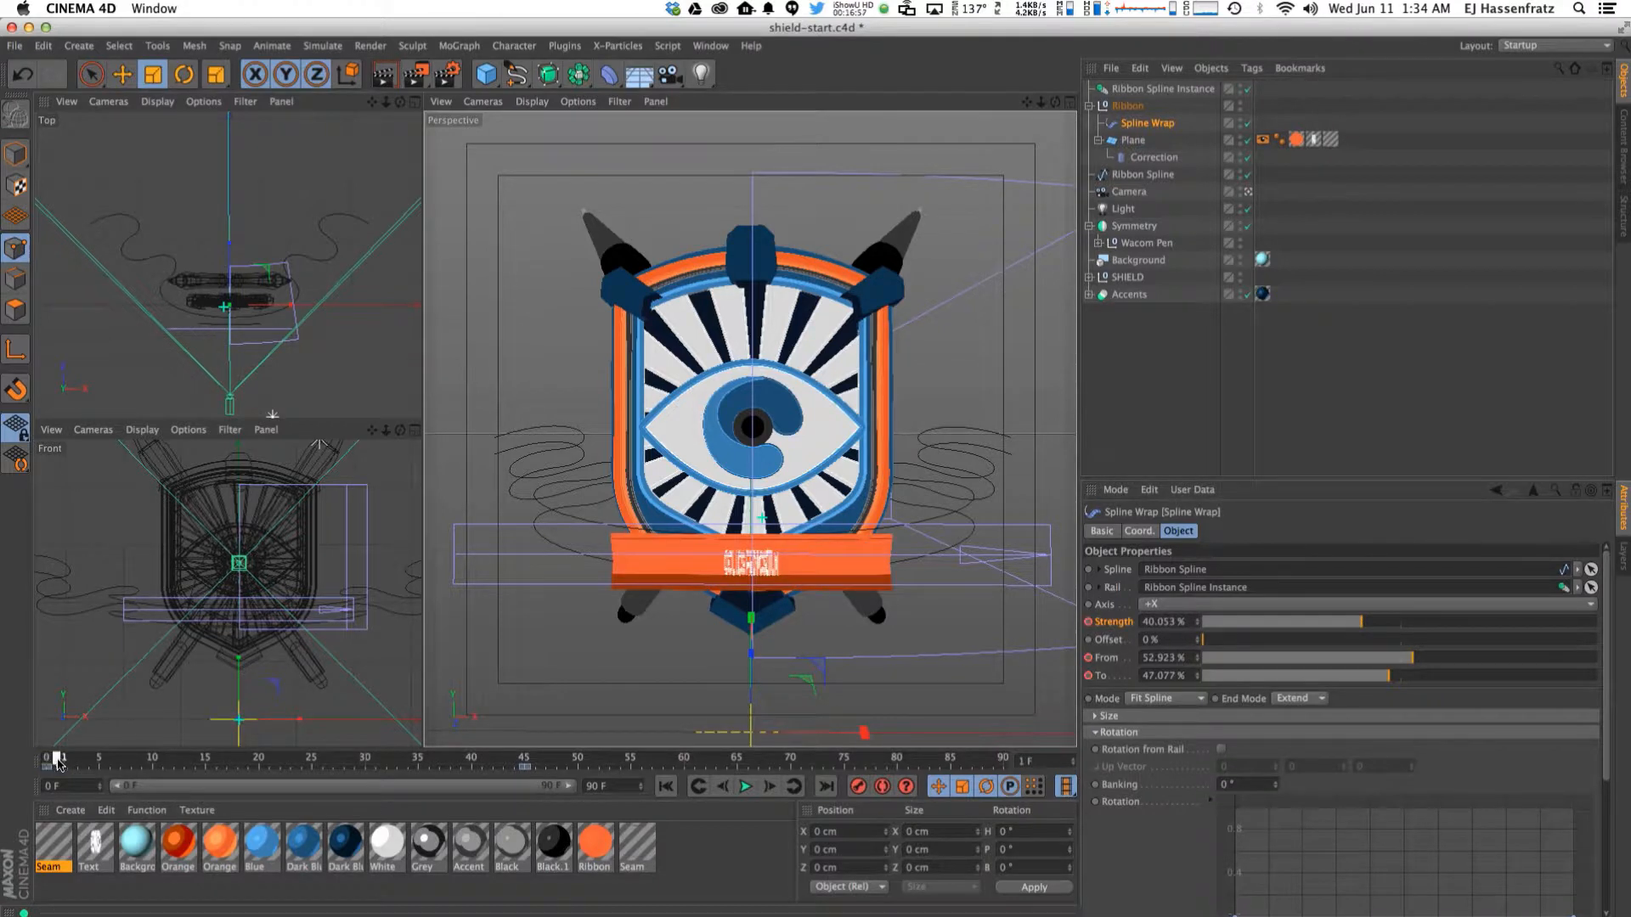
left_click_drag(1409, 663, 1337, 679)
mouse_move(1457, 663)
left_mouse_down()
mouse_move(1442, 665)
mouse_move(1461, 663)
left_mouse_up()
left_click_drag(1340, 679, 1455, 662)
left_click_drag(1337, 677, 1345, 677)
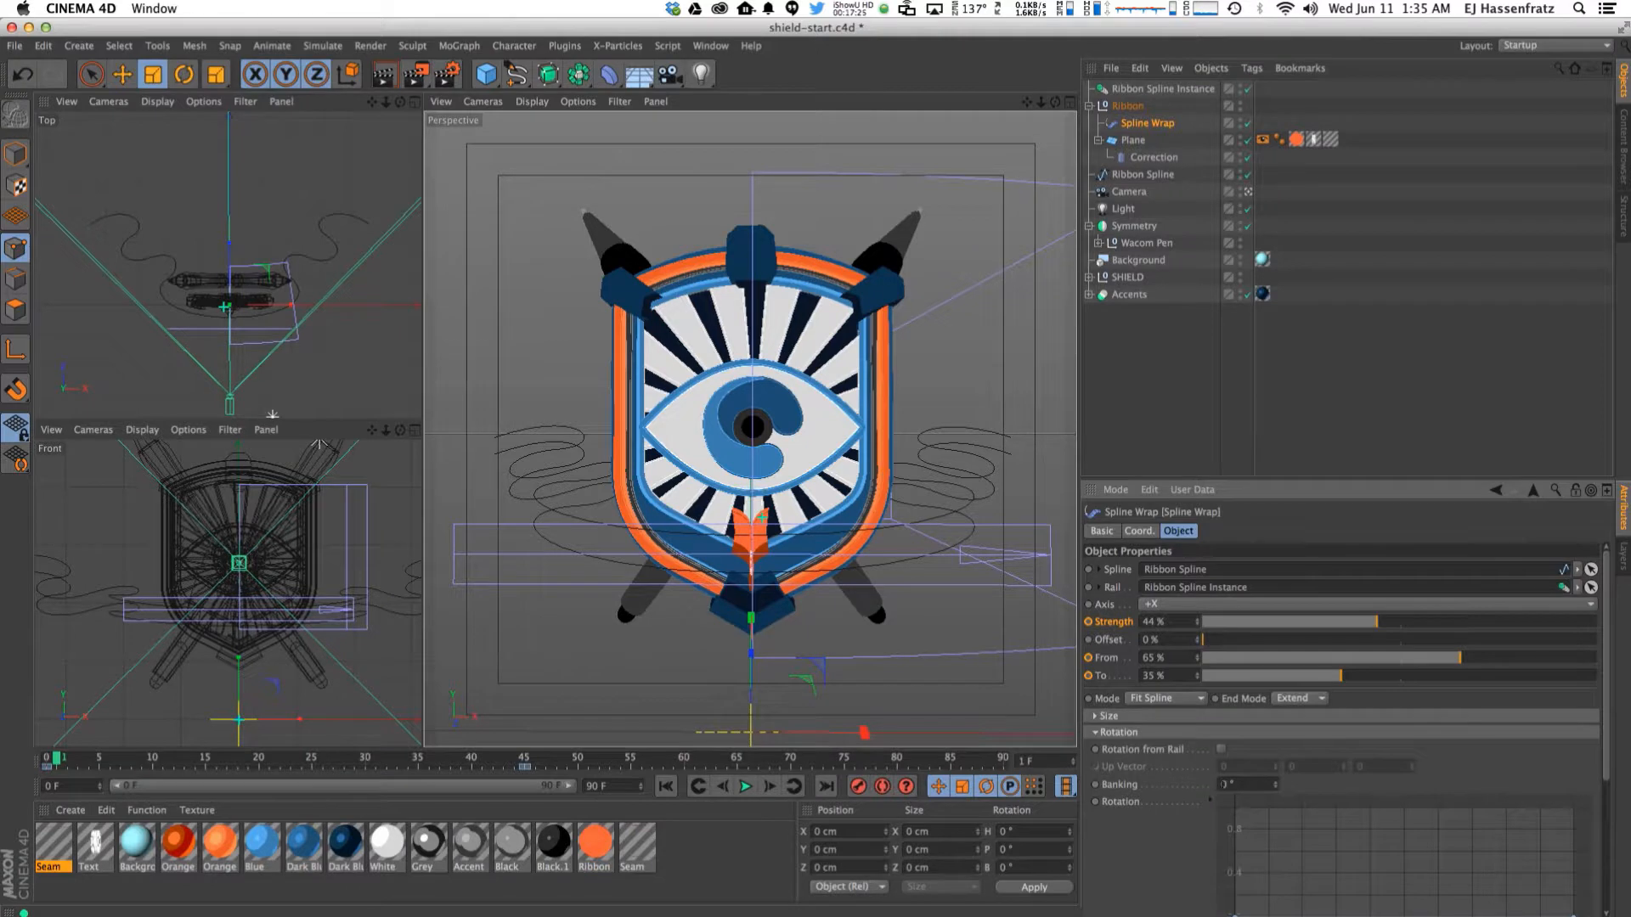
Expand the Spline Wrap's Size settings and review the ribbon's unfurling from frame 0 to frame 38.
left_click(1095, 718)
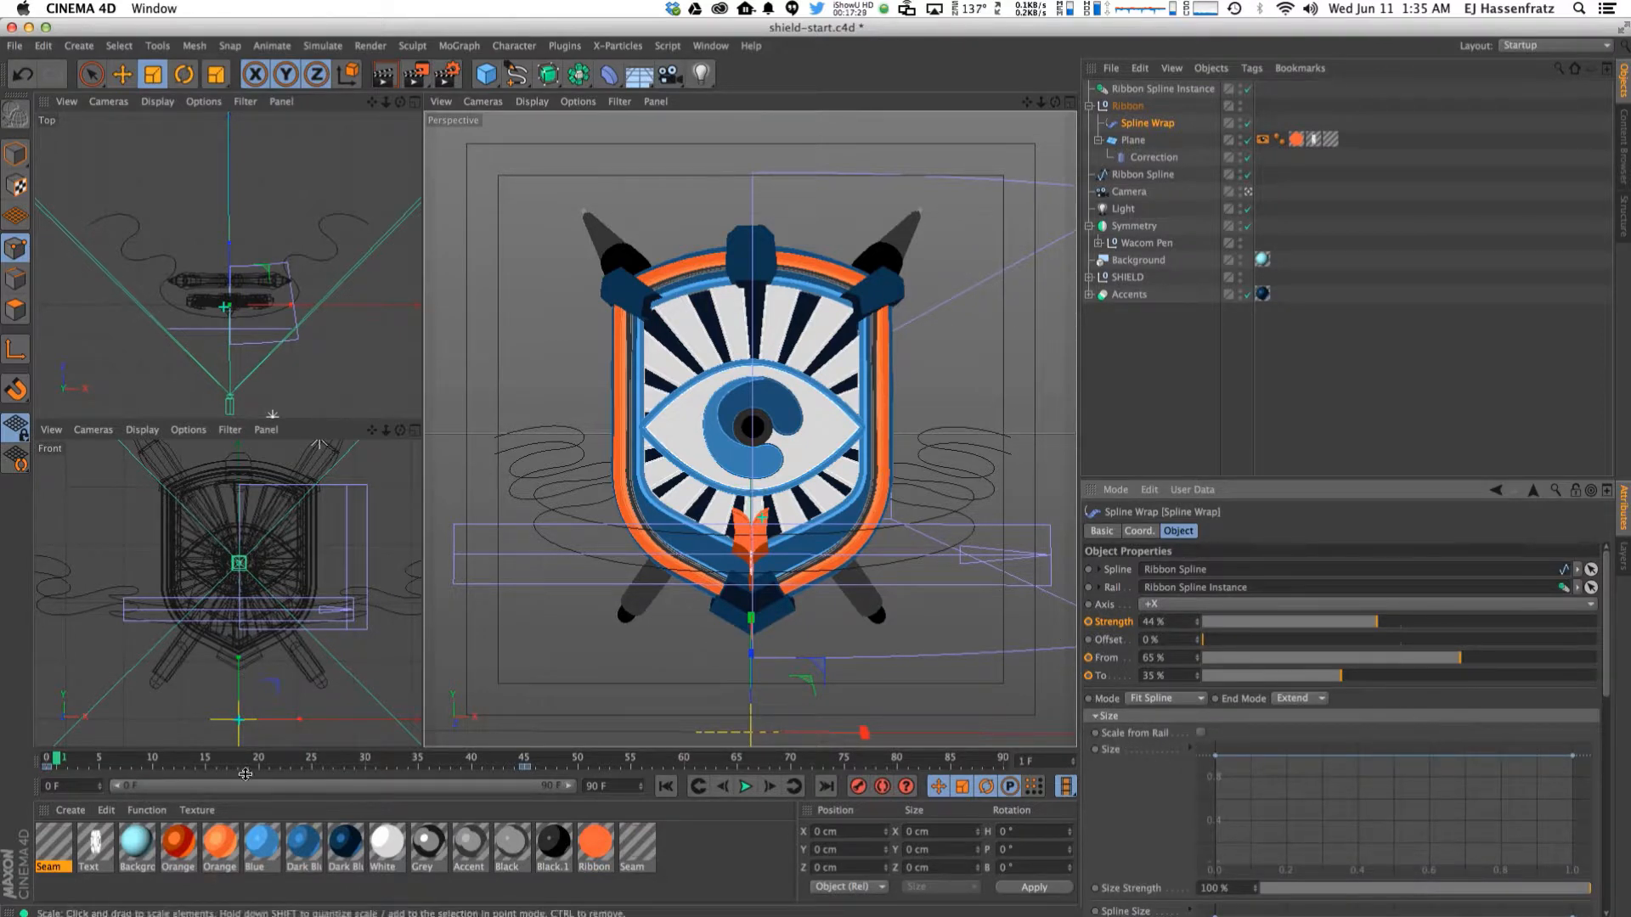
left_click(47, 760)
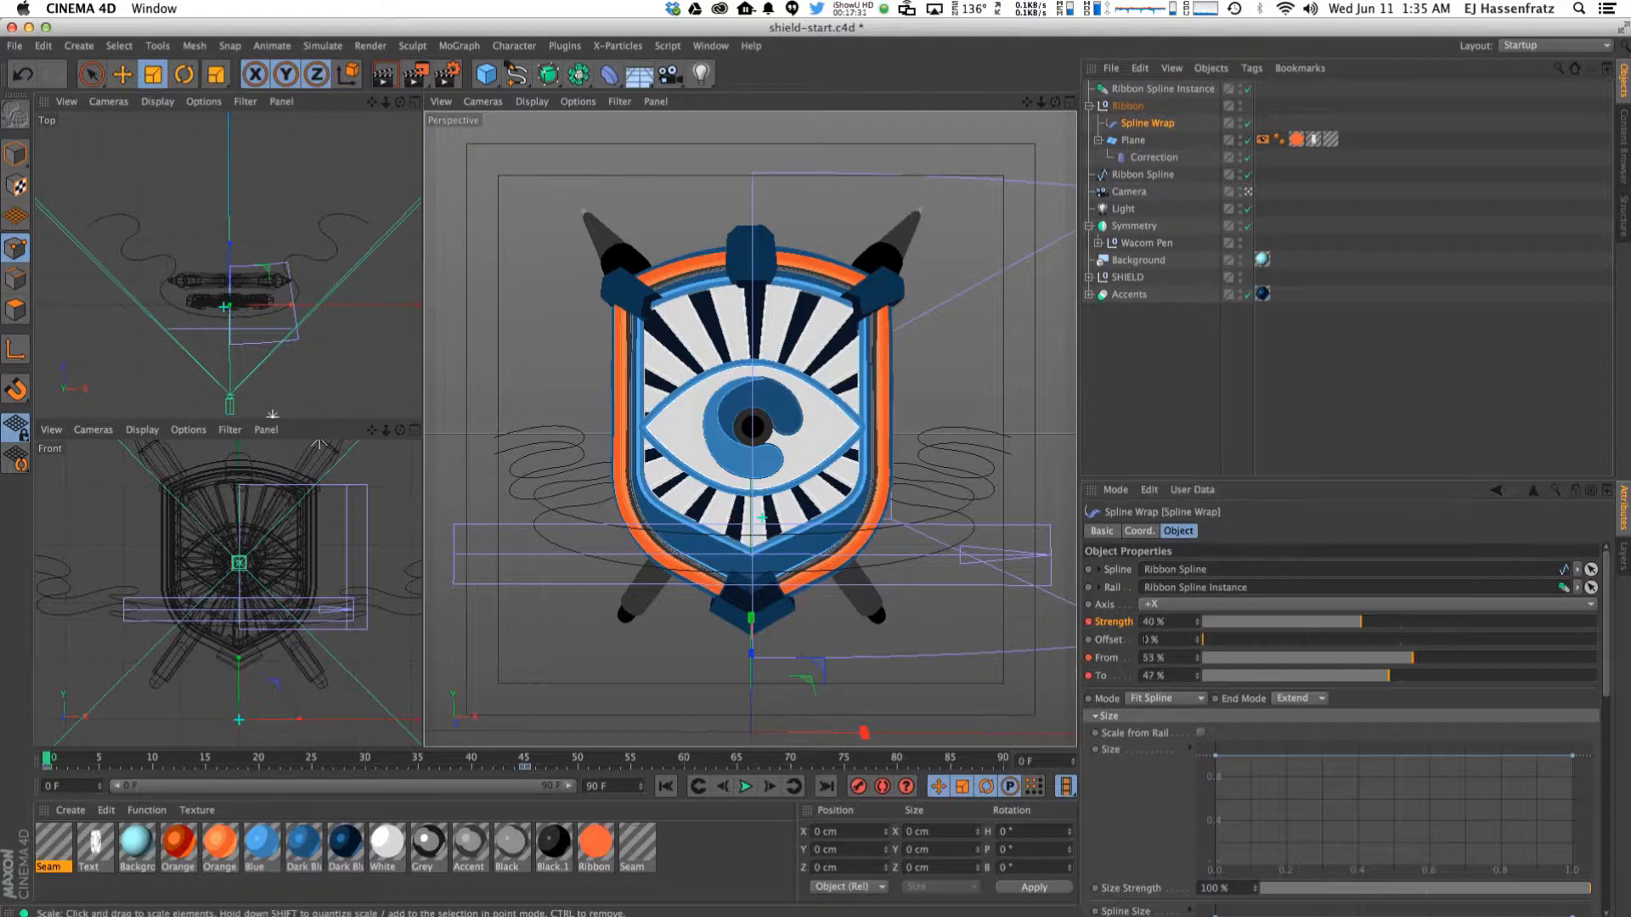
mouse_move(56, 760)
left_mouse_down()
mouse_move(110, 760)
mouse_move(77, 762)
left_mouse_up()
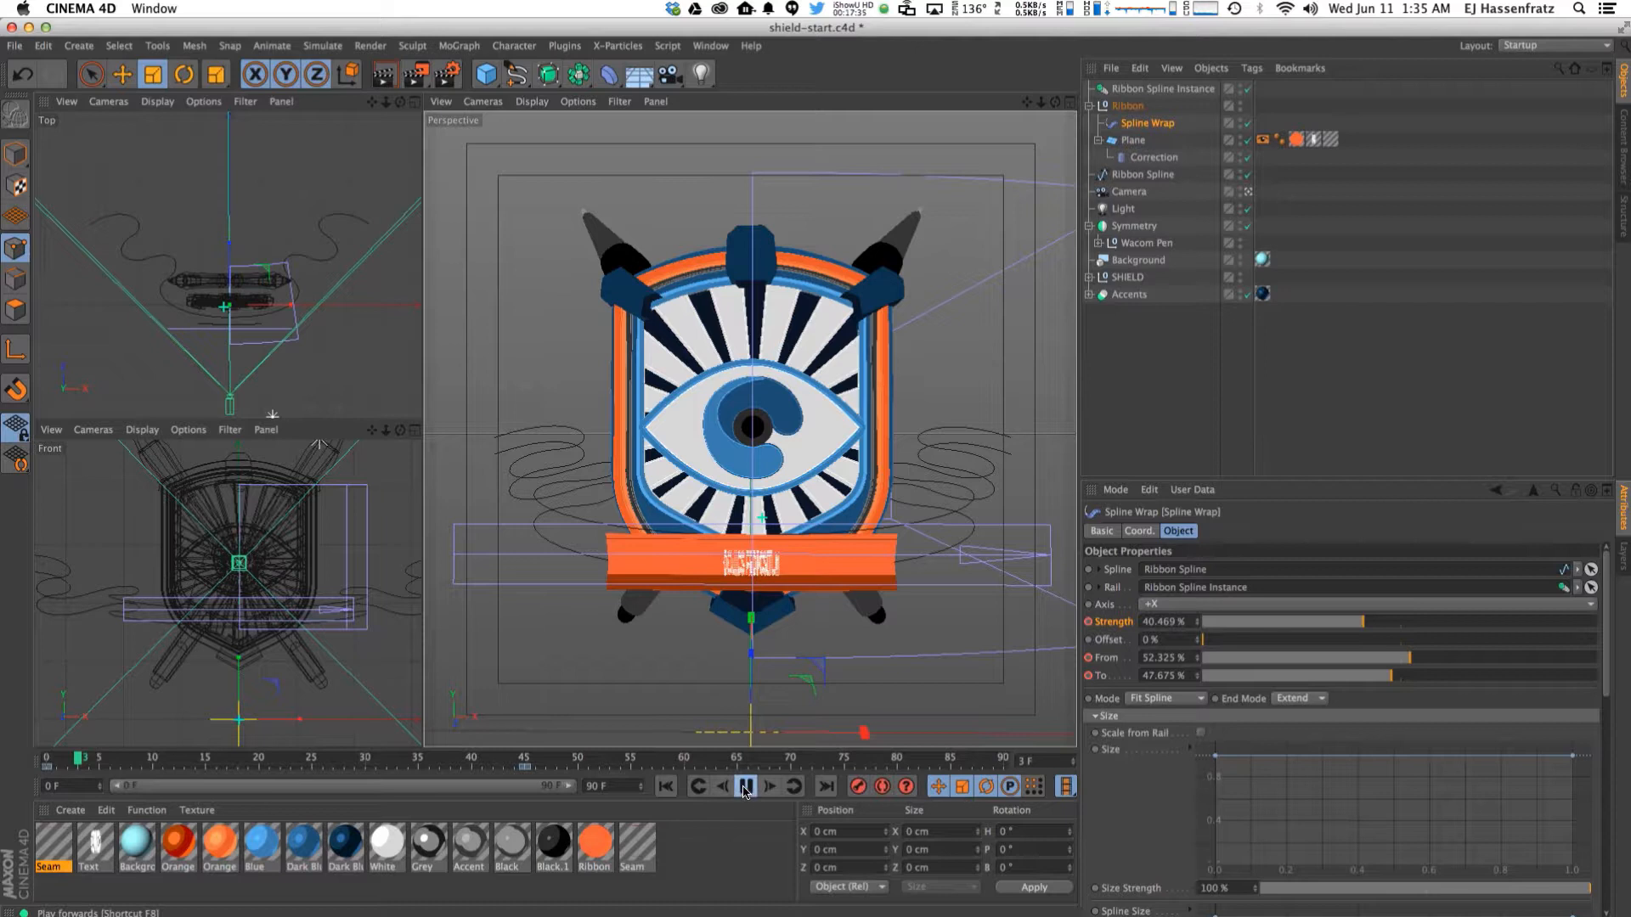
left_click_drag(231, 760, 455, 765)
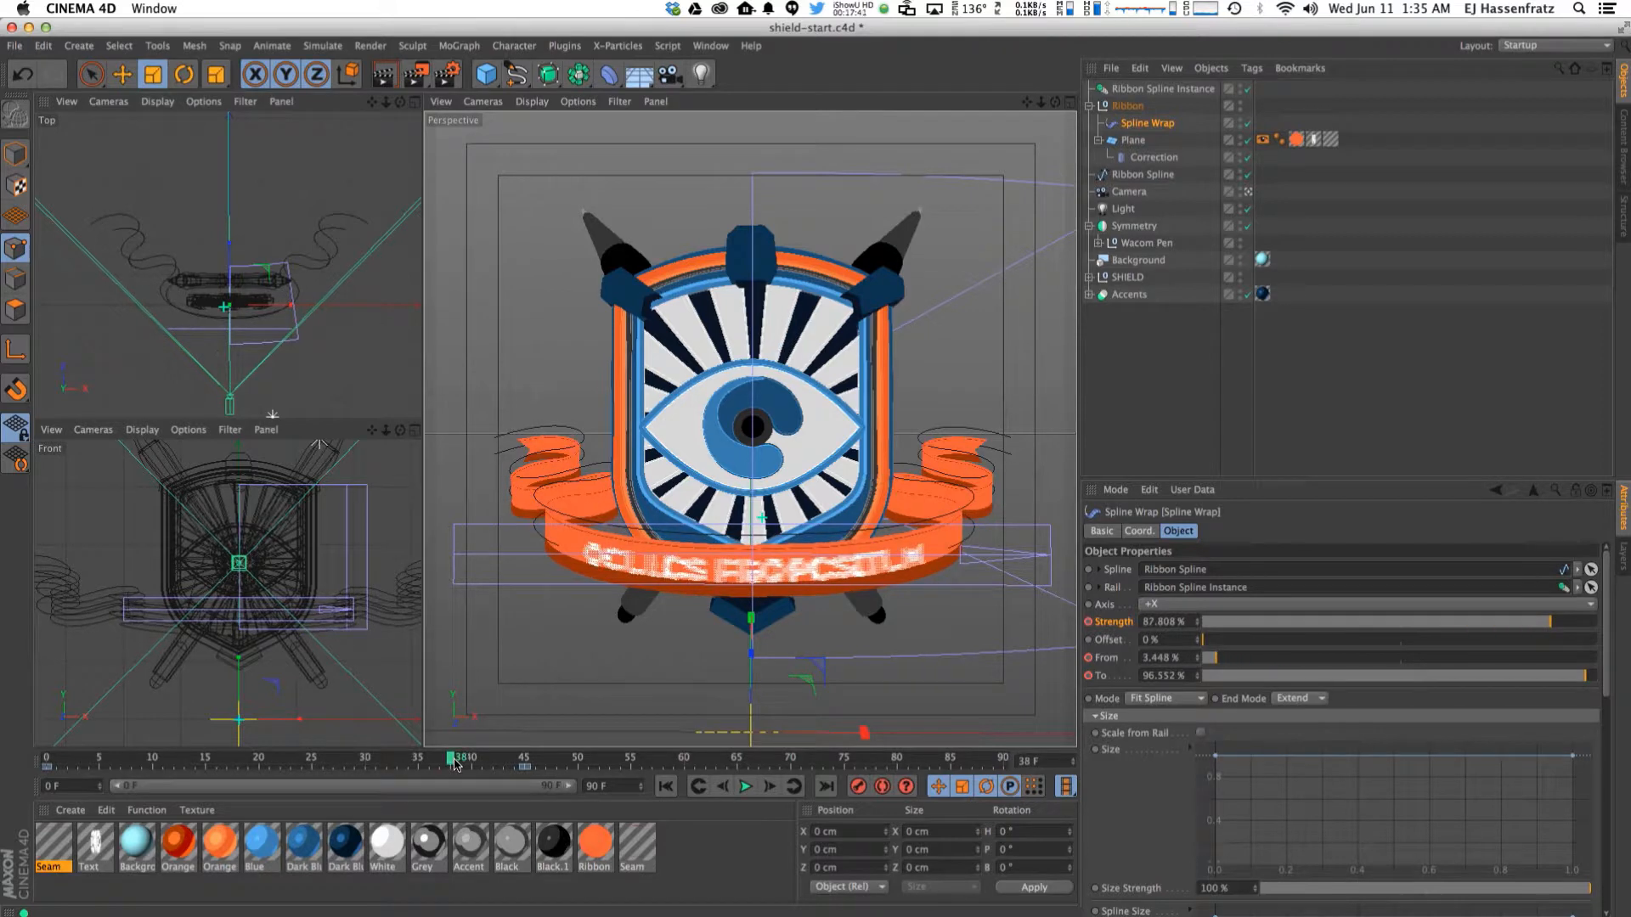